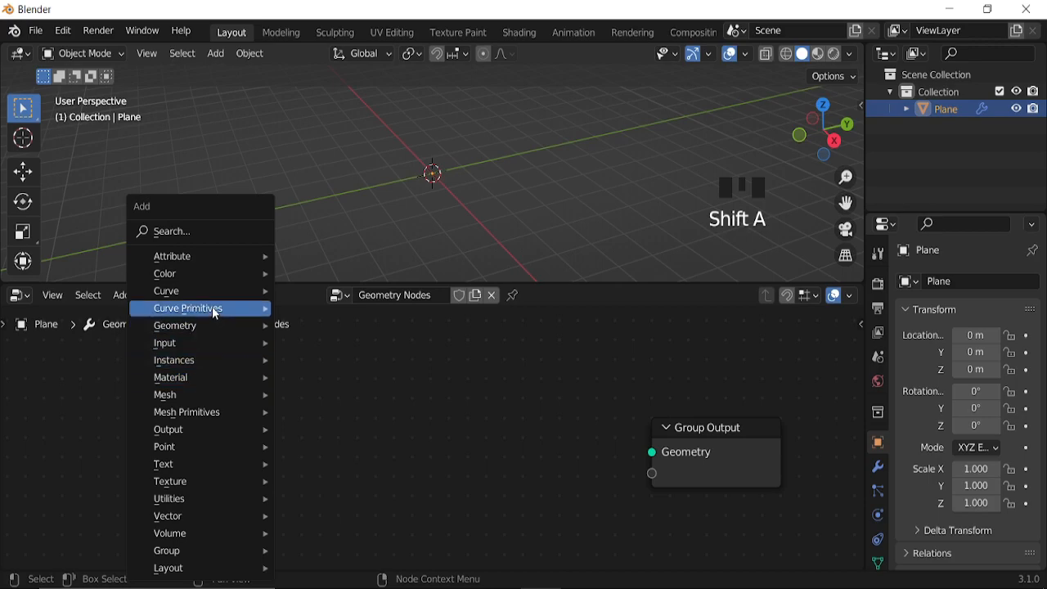
Add a Curve Circle node and connect its Curve output to the Group Output's Geometry input
{"action": "left_click", "coordinate": [318, 344]}
{"action": "left_click", "coordinate": [201, 383]}
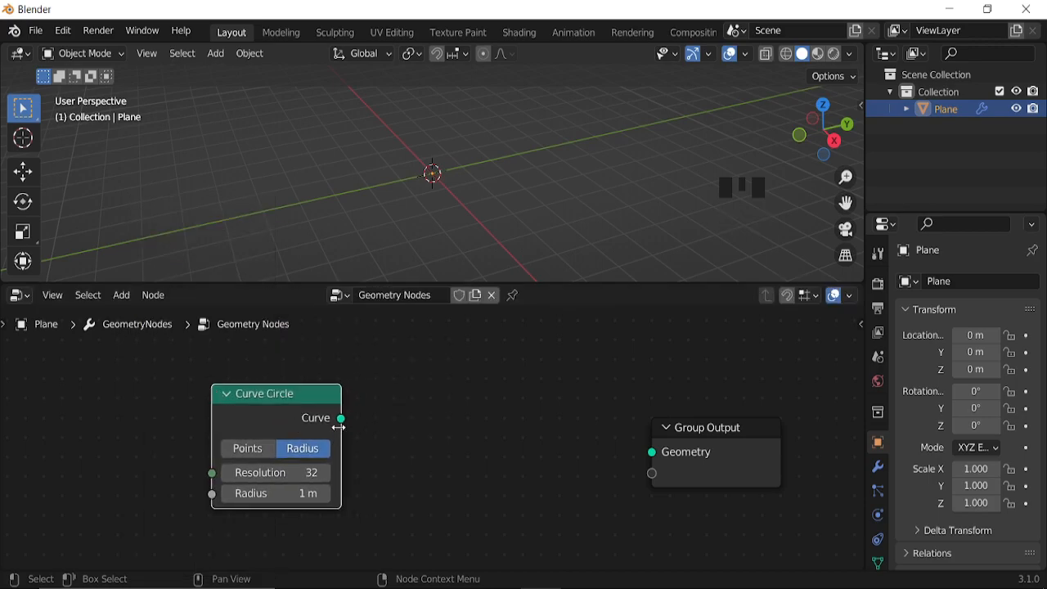
{"action": "left_click_drag", "start_coordinate": [358, 414], "coordinate": [666, 455]}
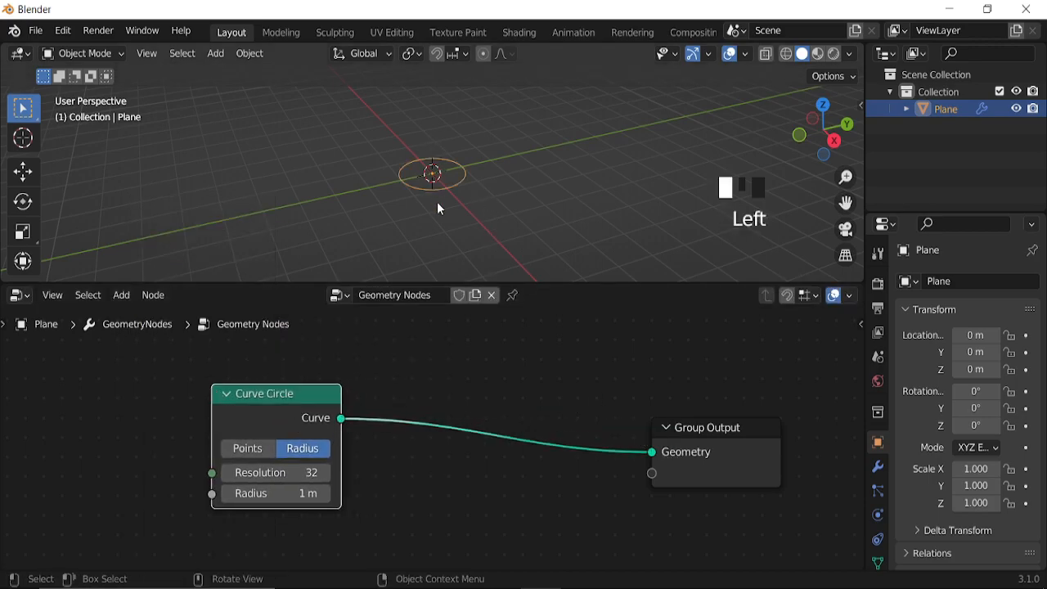
Set the Curve Circle node's resolution to 3 and its radius to 1.2 m, checking the shape from the top view
{"action": "scroll", "coordinate": [438, 206], "scroll_direction": "up", "scroll_amount": 3}
{"action": "key", "text": "KP_7"}
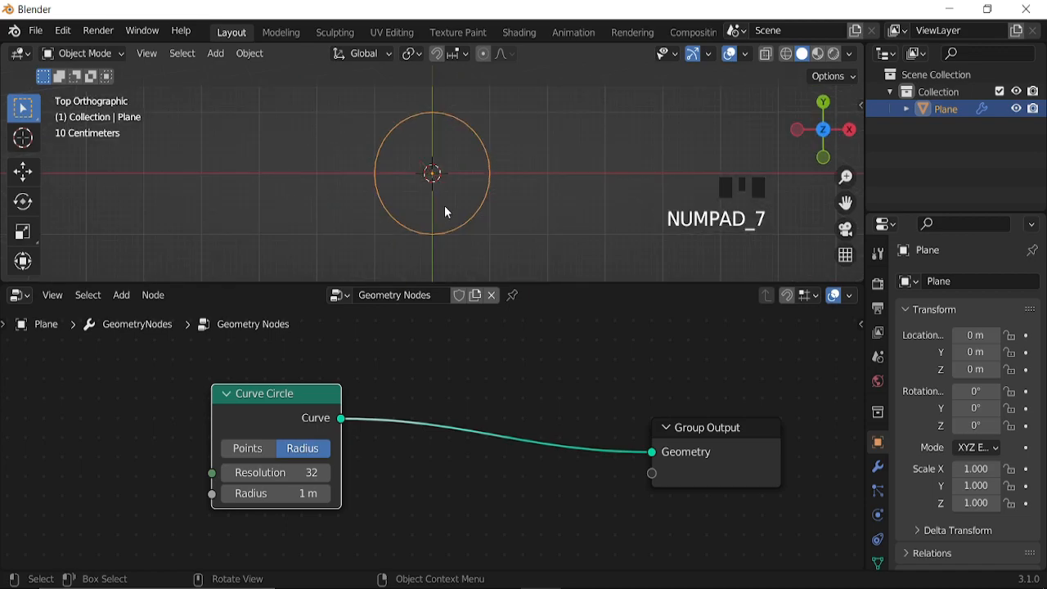
{"action": "middle_click_drag", "start_coordinate": [437, 487], "coordinate": [589, 430]}
{"action": "scroll", "coordinate": [501, 457], "scroll_direction": "up", "scroll_amount": 5}
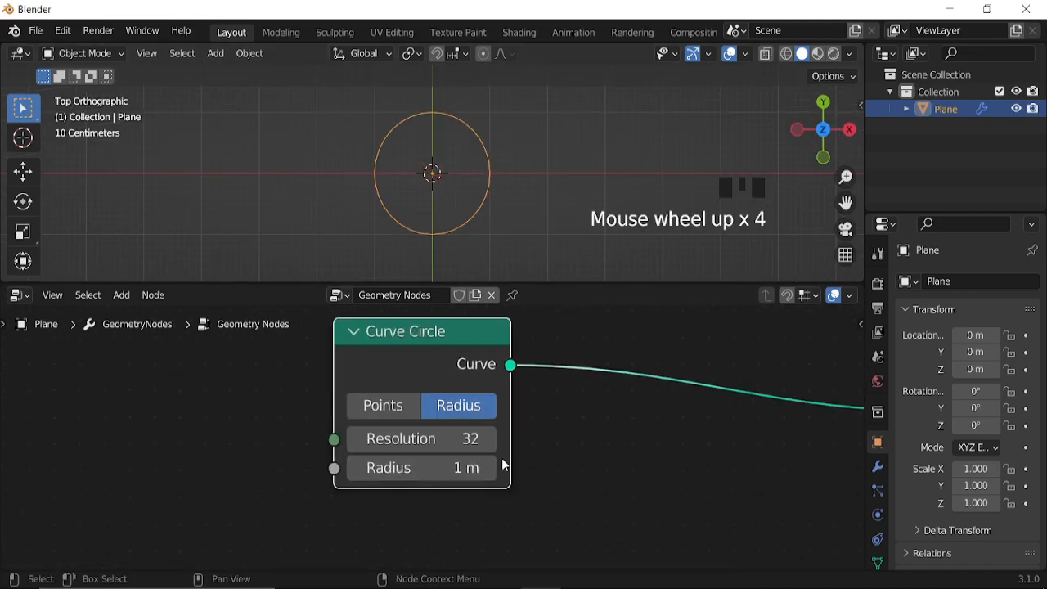
{"action": "left_click", "coordinate": [415, 439]}
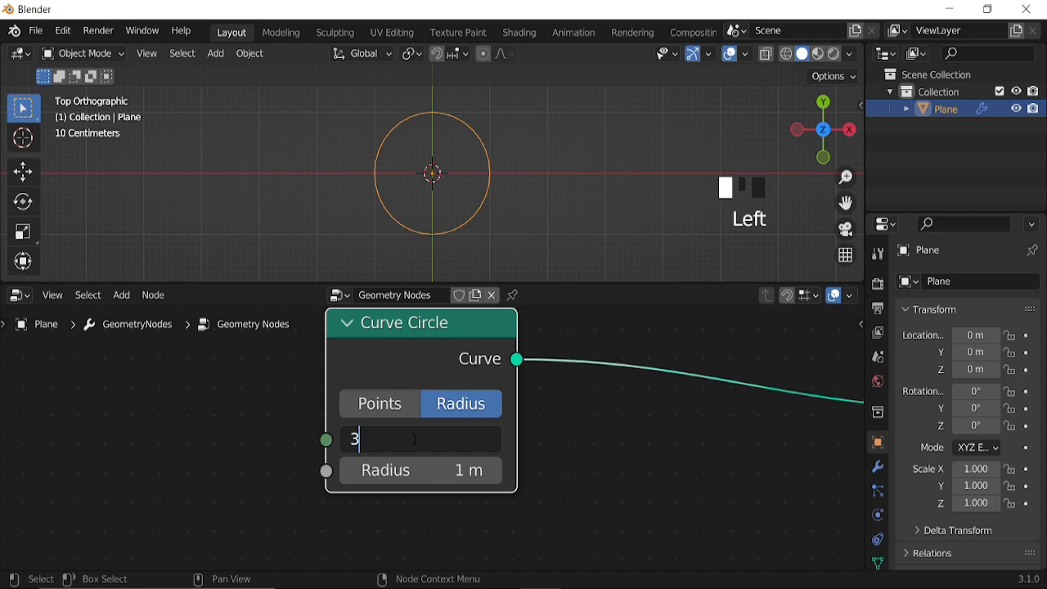
{"action": "type", "text": "3"}
{"action": "key", "text": "Return"}
{"action": "left_click", "coordinate": [416, 439], "text": "shift"}
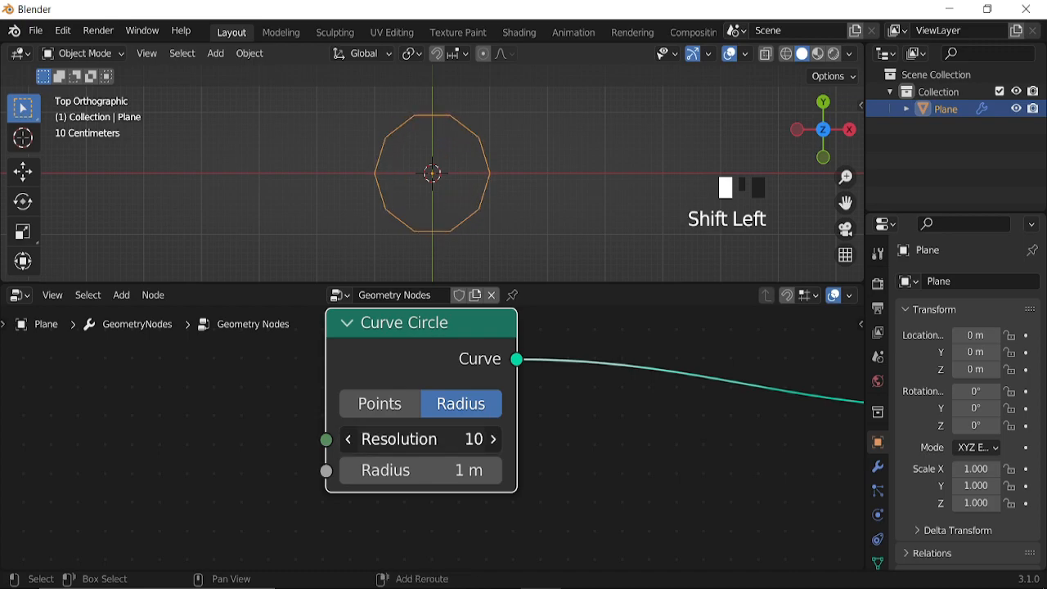
{"action": "left_click", "coordinate": [415, 439]}
{"action": "key", "text": "Return"}
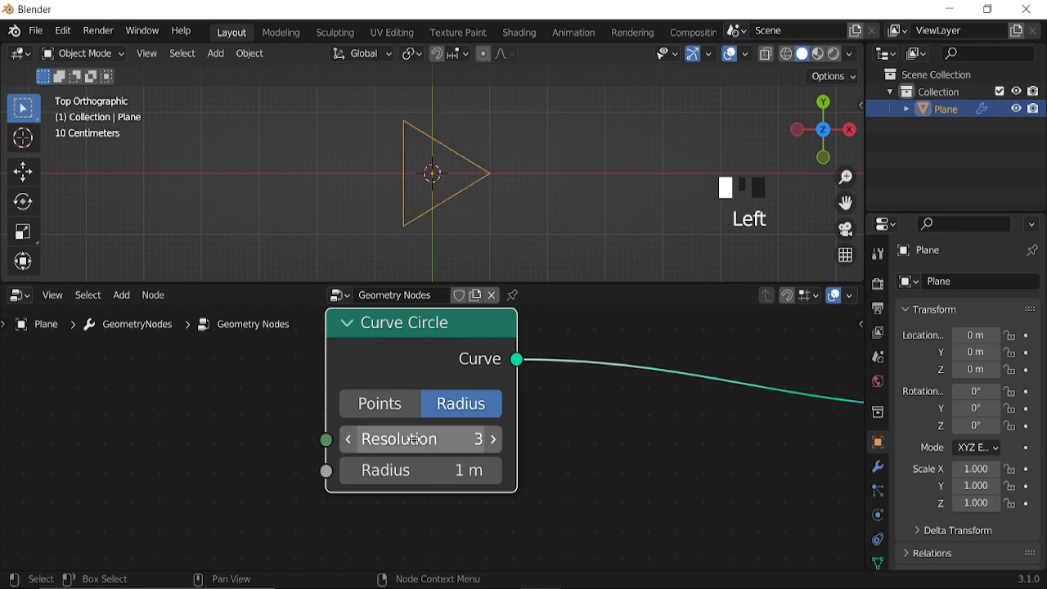
{"action": "scroll", "coordinate": [491, 469], "scroll_direction": "up", "scroll_amount": 2}
{"action": "left_click_drag", "start_coordinate": [442, 484], "coordinate": [491, 475], "text": "shift"}
Insert a Curve to Mesh node on the link between the Curve Circle and the Group Output
{"action": "scroll", "coordinate": [569, 417], "scroll_direction": "down", "scroll_amount": 6}
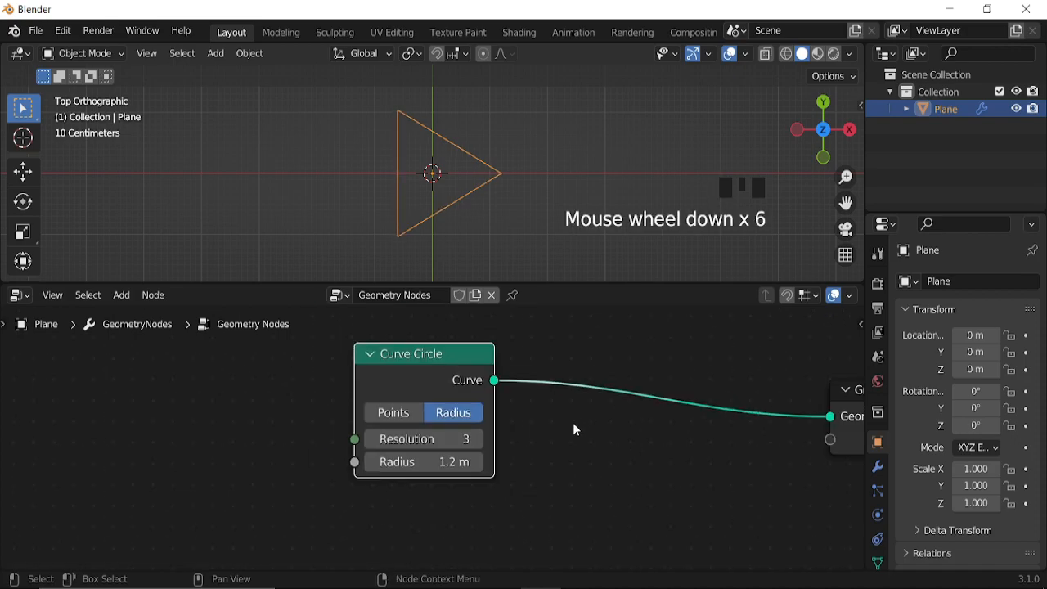
{"action": "middle_click_drag", "start_coordinate": [634, 450], "coordinate": [512, 449]}
{"action": "key", "text": "shift+a"}
{"action": "mouse_move", "coordinate": [479, 307]}
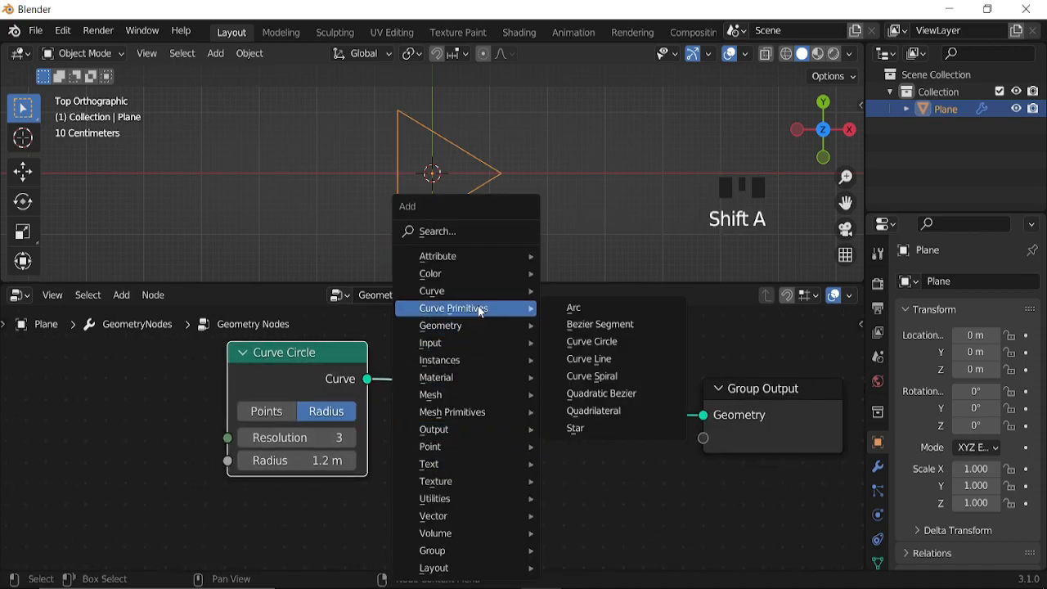
{"action": "left_click", "coordinate": [588, 308]}
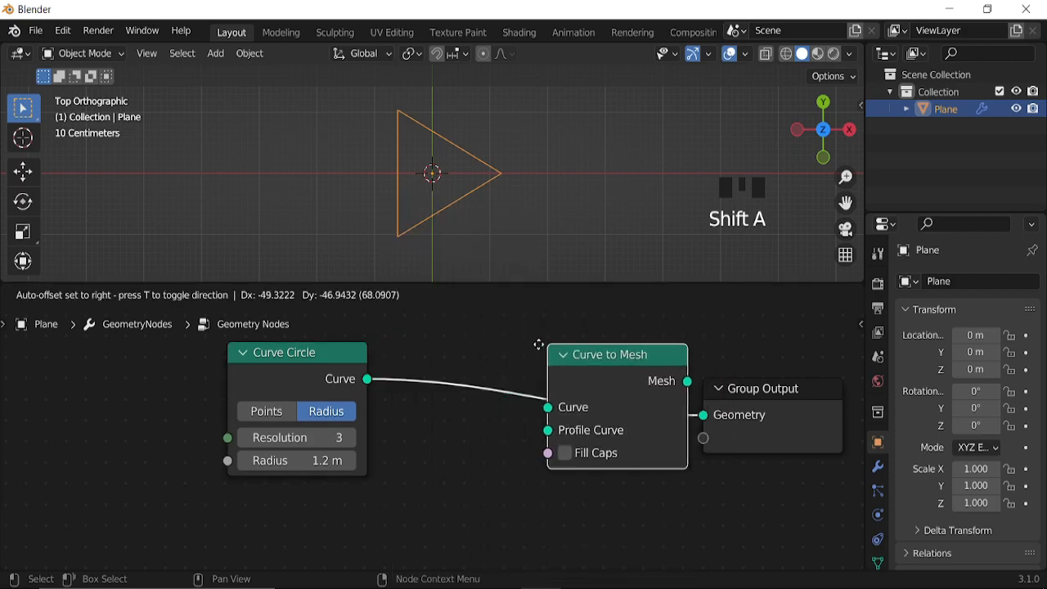
{"action": "left_click", "coordinate": [532, 352]}
Duplicate the Curve Circle node below the original and connect the copy to Curve to Mesh's Profile Curve input
{"action": "scroll", "coordinate": [410, 462], "scroll_direction": "down", "scroll_amount": 5}
{"action": "middle_click_drag", "start_coordinate": [410, 462], "coordinate": [474, 423]}
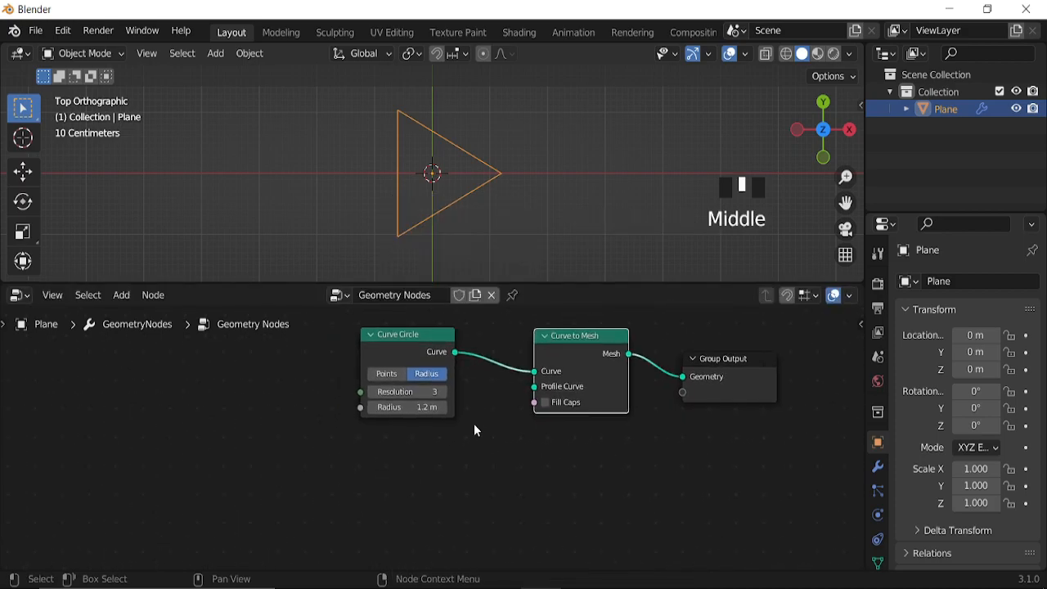
{"action": "scroll", "coordinate": [463, 429], "scroll_direction": "up", "scroll_amount": 2}
{"action": "left_click", "coordinate": [416, 335]}
{"action": "key", "text": "shift+d"}
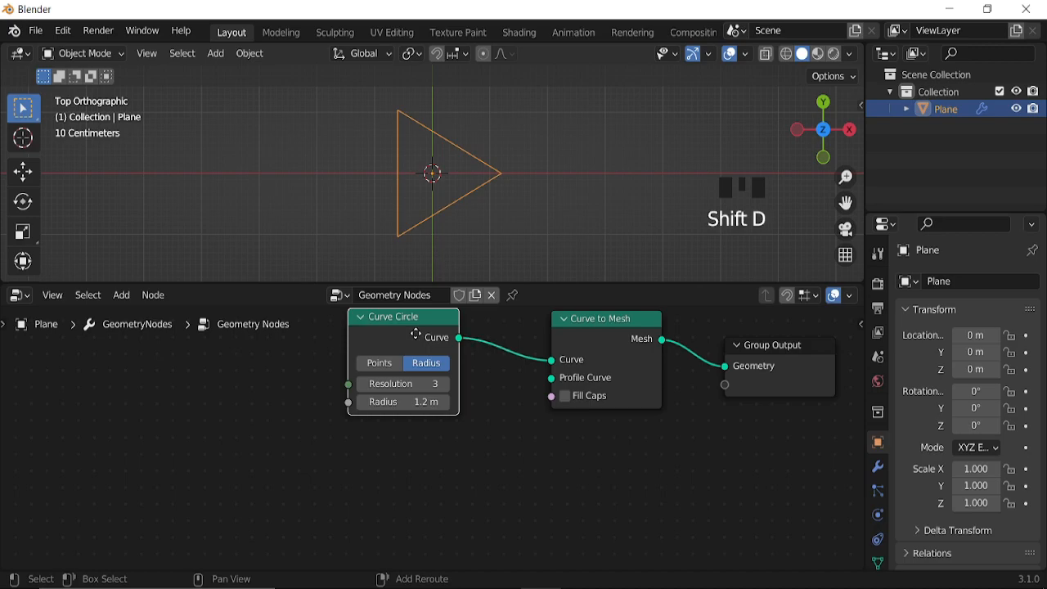
{"action": "left_click", "coordinate": [378, 471]}
{"action": "left_click_drag", "start_coordinate": [418, 470], "coordinate": [553, 380]}
Enable Cavity in the viewport shading options and set its type to Both
{"action": "middle_click_drag", "start_coordinate": [527, 246], "coordinate": [732, 103]}
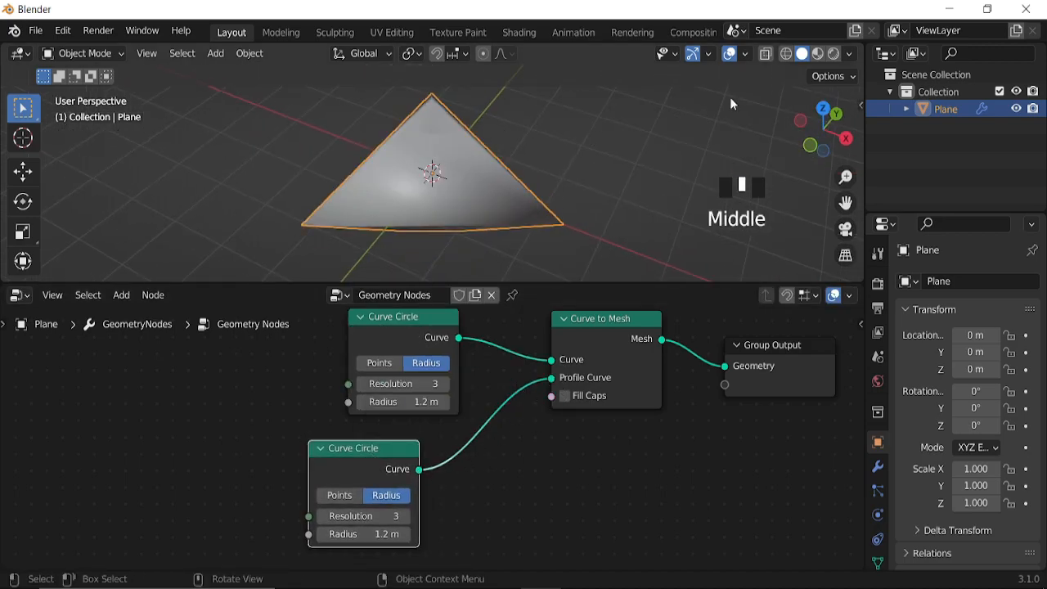
{"action": "left_click", "coordinate": [852, 54]}
{"action": "left_click", "coordinate": [756, 435]}
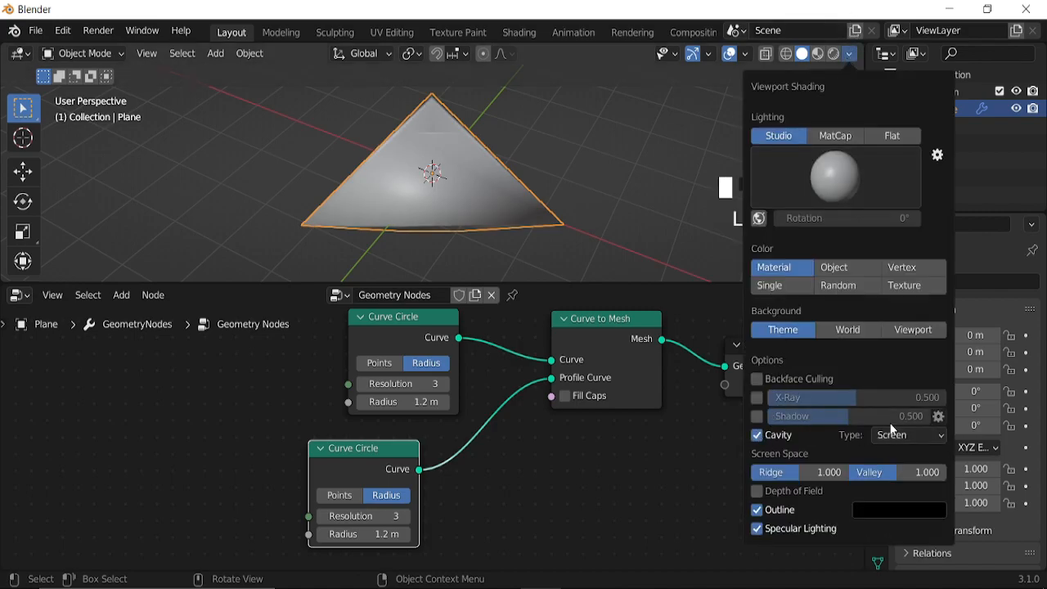
{"action": "left_click", "coordinate": [905, 442]}
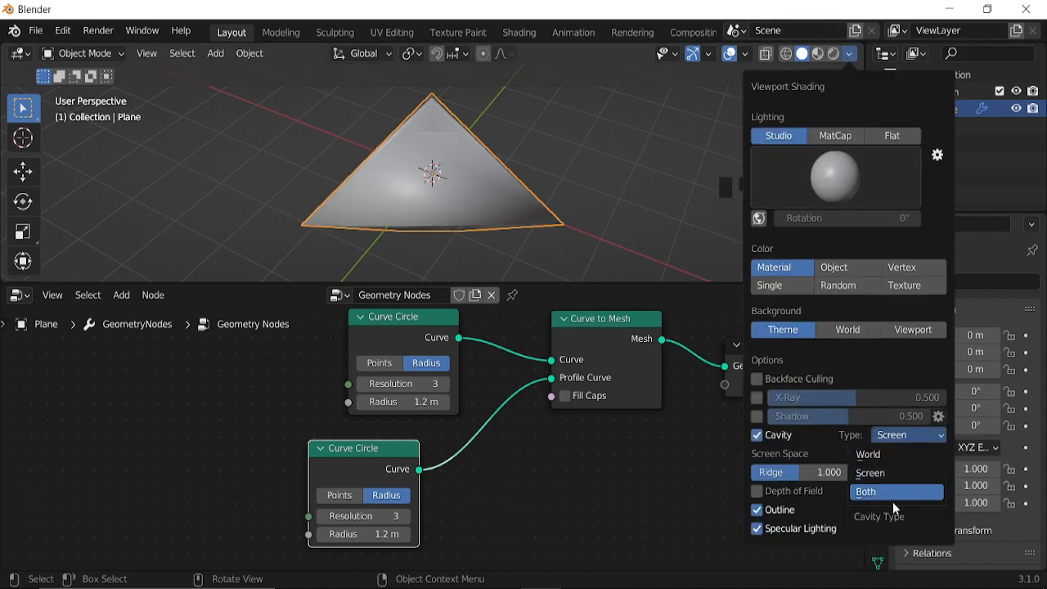
{"action": "left_click", "coordinate": [892, 497]}
Set the resolution of the profile Curve Circle node to 4
{"action": "scroll", "coordinate": [479, 185], "scroll_direction": "up", "scroll_amount": 2}
{"action": "middle_click_drag", "start_coordinate": [477, 178], "coordinate": [502, 282]}
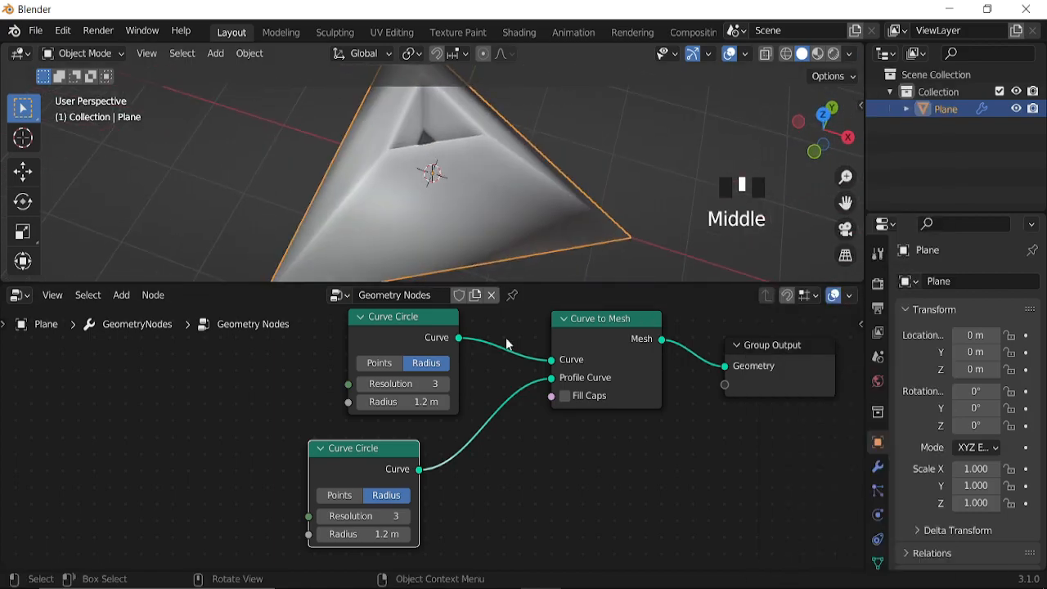
{"action": "scroll", "coordinate": [480, 452], "scroll_direction": "down", "scroll_amount": 5}
{"action": "middle_click_drag", "start_coordinate": [435, 509], "coordinate": [536, 444]}
{"action": "scroll", "coordinate": [525, 451], "scroll_direction": "up", "scroll_amount": 3}
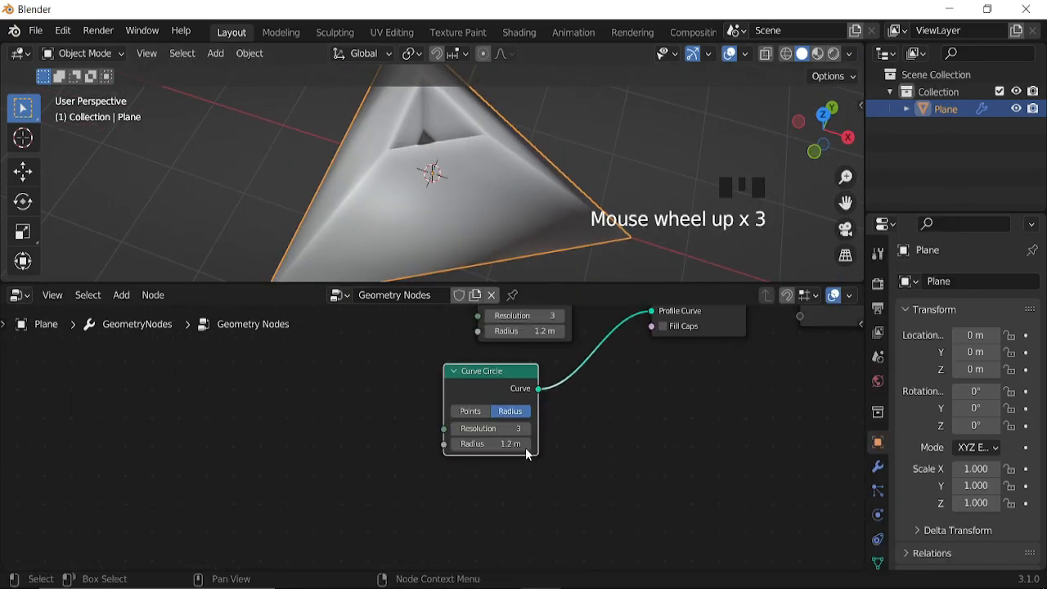
{"action": "scroll", "coordinate": [547, 458], "scroll_direction": "up", "scroll_amount": 2}
{"action": "left_click", "coordinate": [541, 426]}
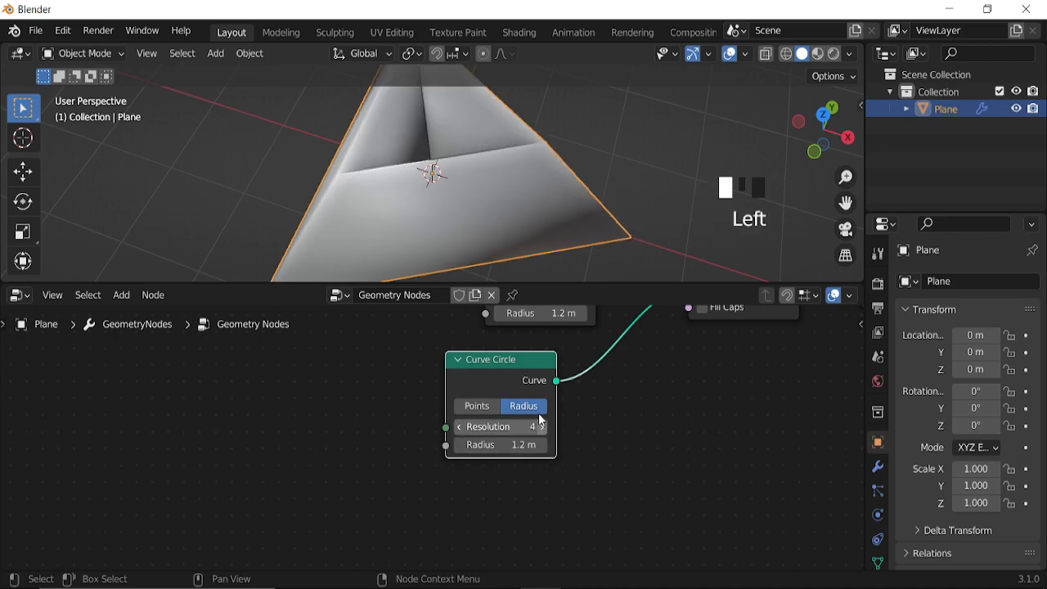
Set the radius of the profile Curve Circle node to 0.2 m
{"action": "scroll", "coordinate": [493, 213], "scroll_direction": "down", "scroll_amount": 3}
{"action": "middle_click_drag", "start_coordinate": [493, 213], "coordinate": [491, 188]}
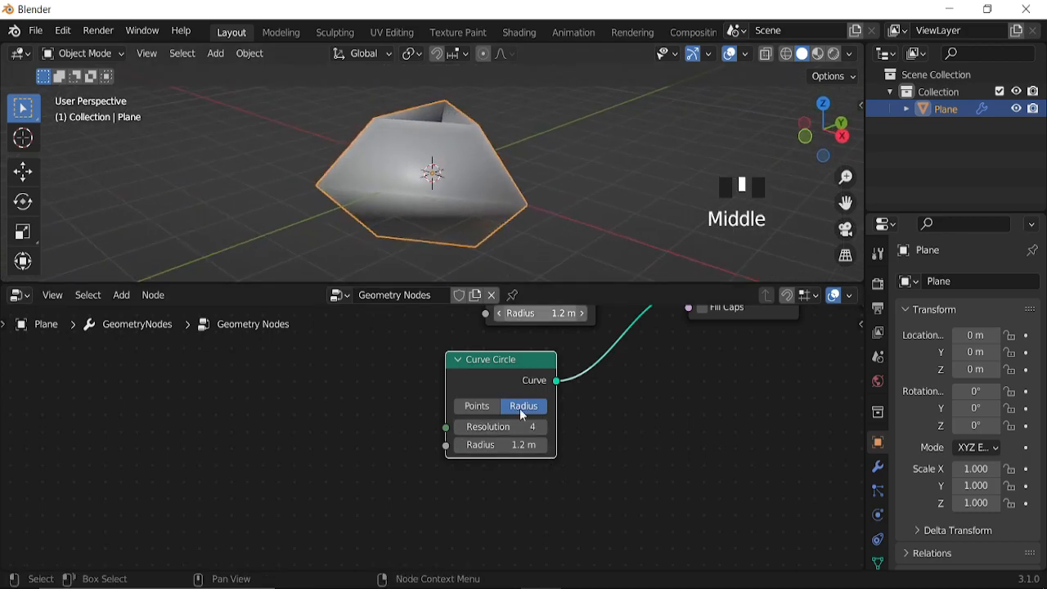
{"action": "scroll", "coordinate": [523, 479], "scroll_direction": "up", "scroll_amount": 5}
{"action": "left_click", "coordinate": [533, 454]}
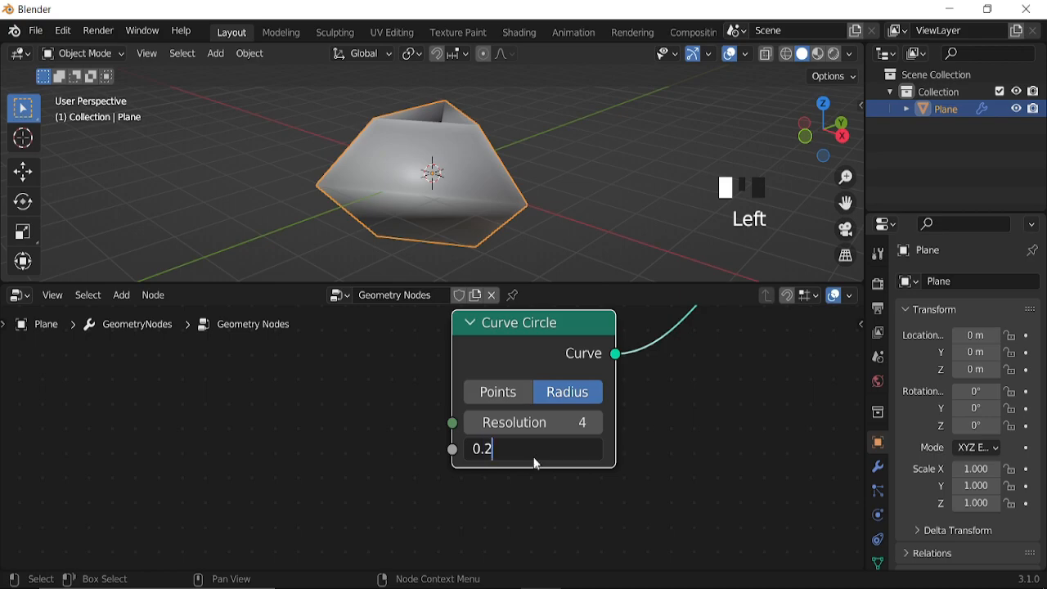
{"action": "type", "text": "0.2"}
{"action": "key", "text": "Return"}
Move the first Curve Circle node away to make room and insert a Fillet Curve node between it and Curve to Mesh
{"action": "scroll", "coordinate": [458, 188], "scroll_direction": "up", "scroll_amount": 4}
{"action": "middle_click_drag", "start_coordinate": [444, 163], "coordinate": [480, 199]}
{"action": "key", "text": "KP_7"}
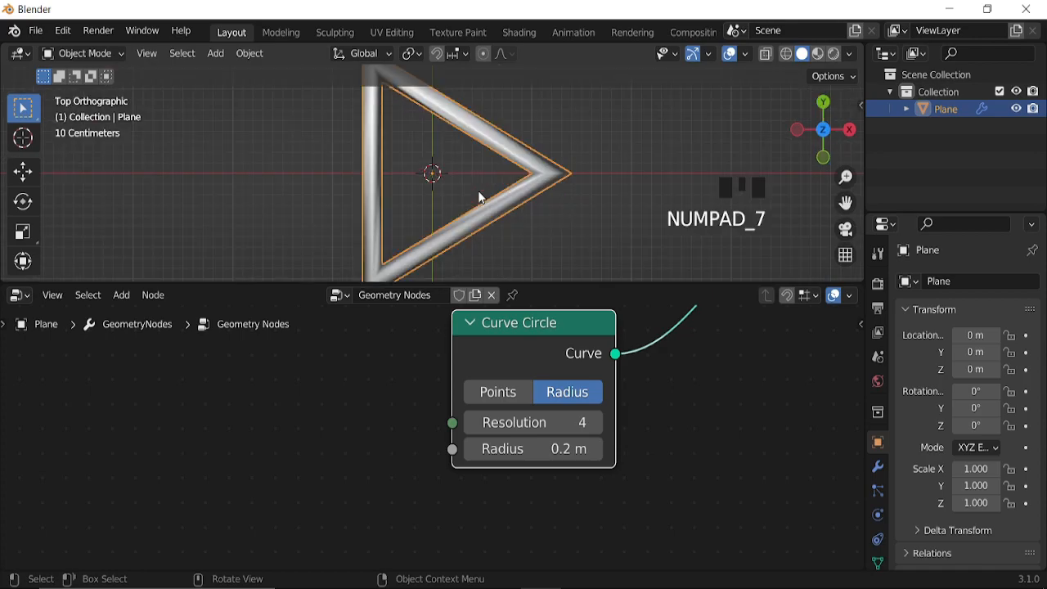
{"action": "scroll", "coordinate": [633, 443], "scroll_direction": "down", "scroll_amount": 8}
{"action": "middle_click_drag", "start_coordinate": [685, 416], "coordinate": [718, 527]}
{"action": "left_click_drag", "start_coordinate": [536, 382], "coordinate": [209, 367]}
{"action": "key", "text": "shift+a"}
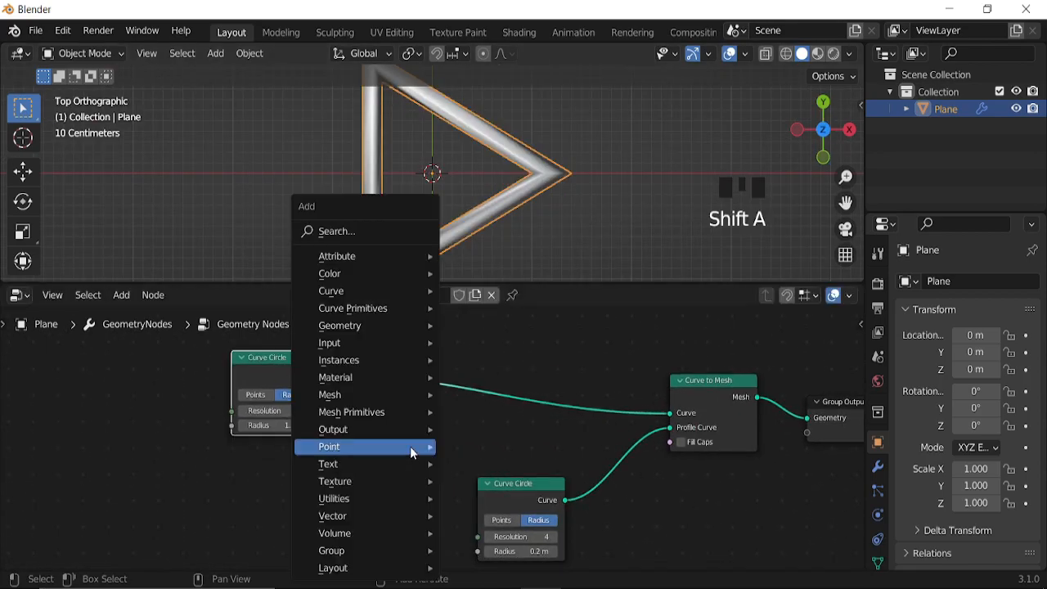
{"action": "mouse_move", "coordinate": [363, 293]}
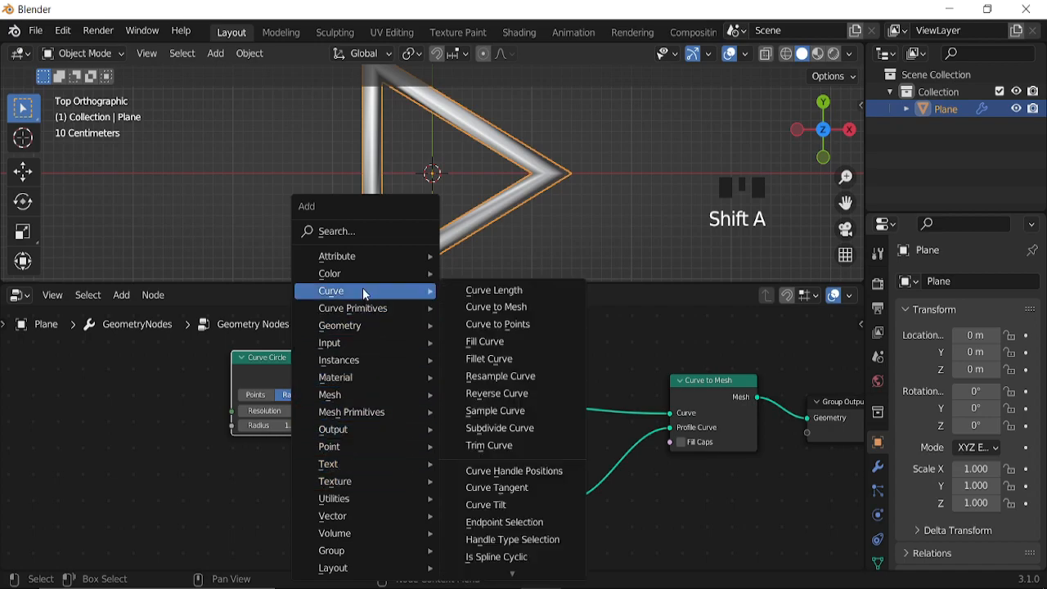
{"action": "left_click", "coordinate": [498, 359]}
{"action": "left_click", "coordinate": [386, 363]}
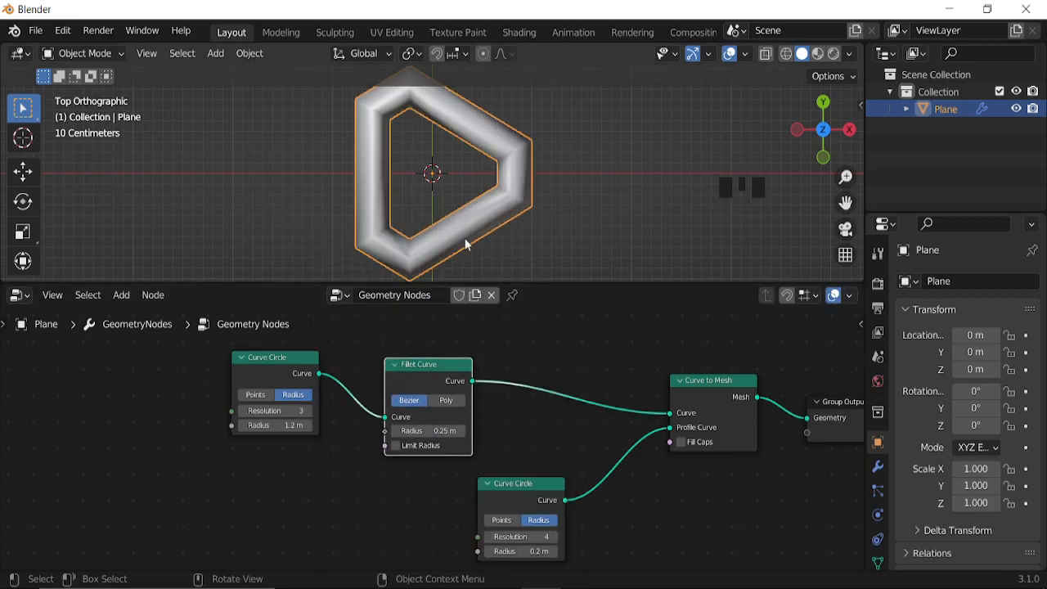
Switch the Fillet Curve node's mode from Bezier to Poly
{"action": "scroll", "coordinate": [521, 195], "scroll_direction": "up", "scroll_amount": 3}
{"action": "middle_click_drag", "start_coordinate": [554, 234], "coordinate": [532, 199]}
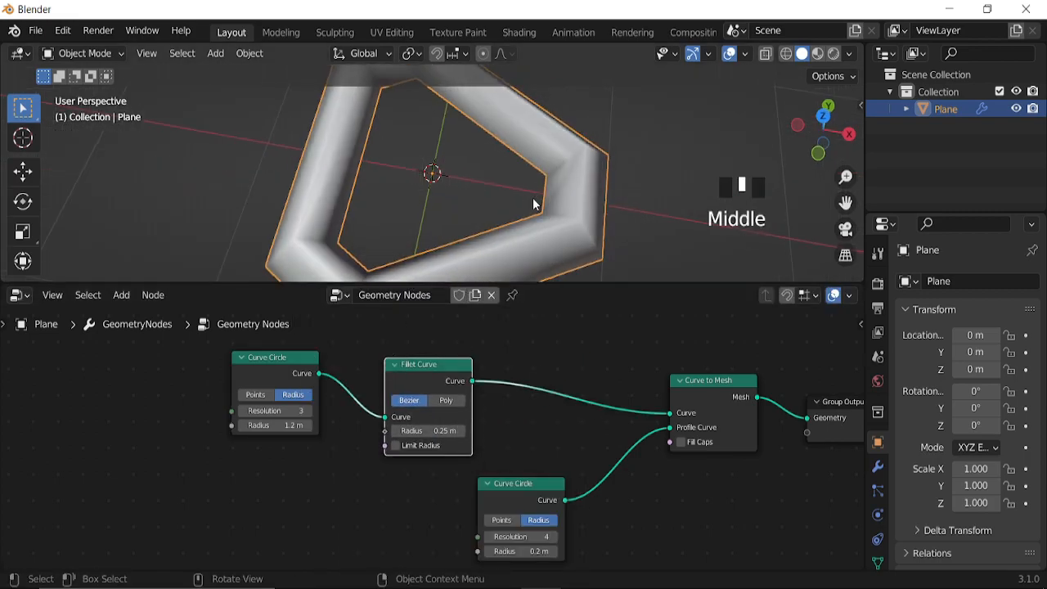
{"action": "scroll", "coordinate": [532, 199], "scroll_direction": "down", "scroll_amount": 4}
{"action": "left_click", "coordinate": [457, 403]}
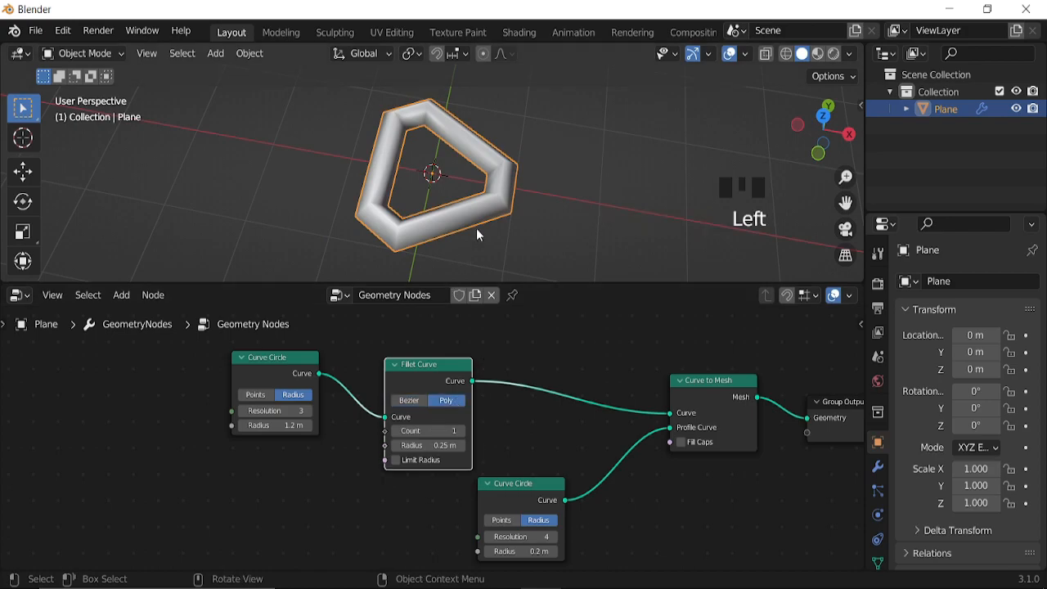
Set the Fillet Curve node's count to 4
{"action": "key", "text": "KP_7"}
{"action": "scroll", "coordinate": [433, 477], "scroll_direction": "up", "scroll_amount": 5}
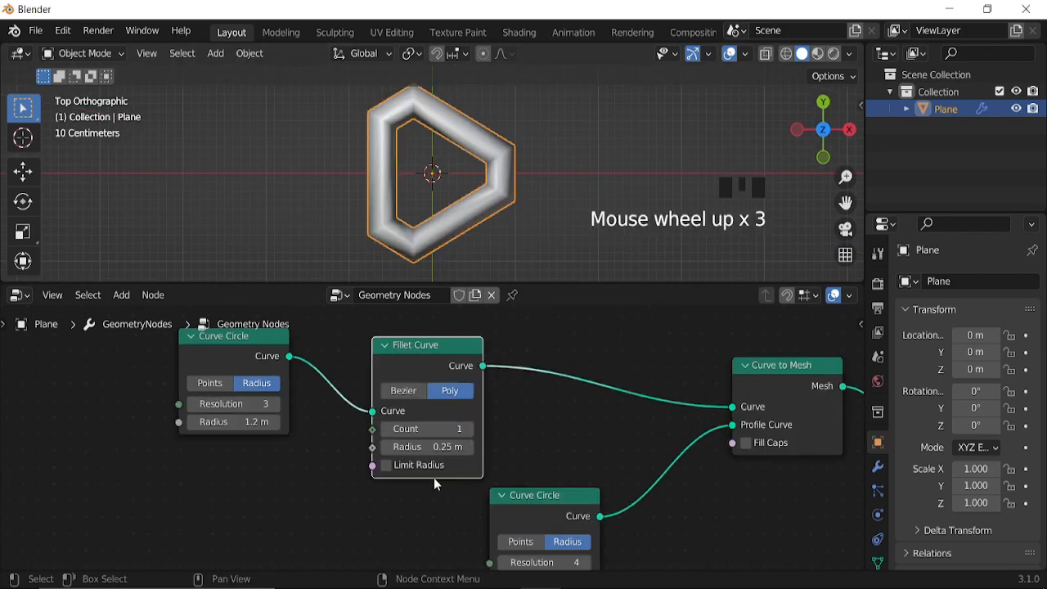
{"action": "middle_click_drag", "start_coordinate": [396, 485], "coordinate": [454, 462]}
{"action": "scroll", "coordinate": [472, 458], "scroll_direction": "up", "scroll_amount": 3}
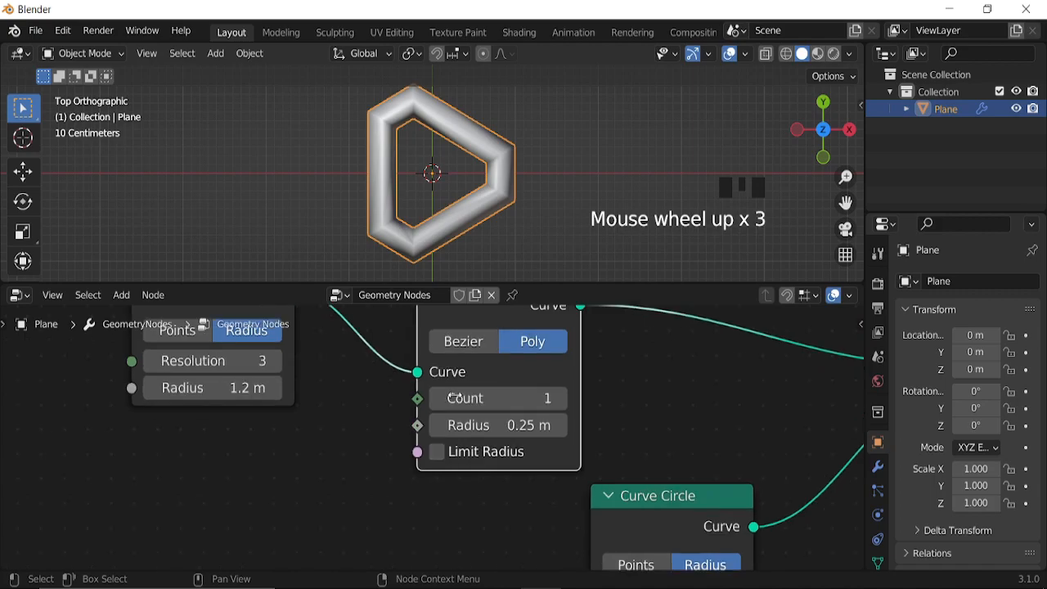
{"action": "left_click", "coordinate": [560, 398]}
{"action": "left_click", "coordinate": [560, 398]}
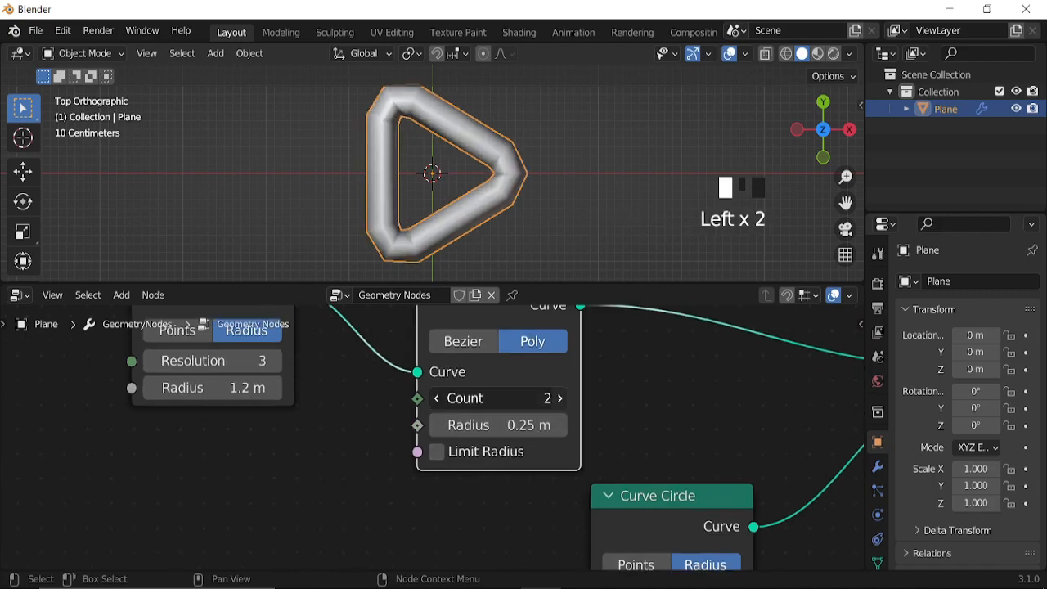
{"action": "left_click", "coordinate": [560, 399]}
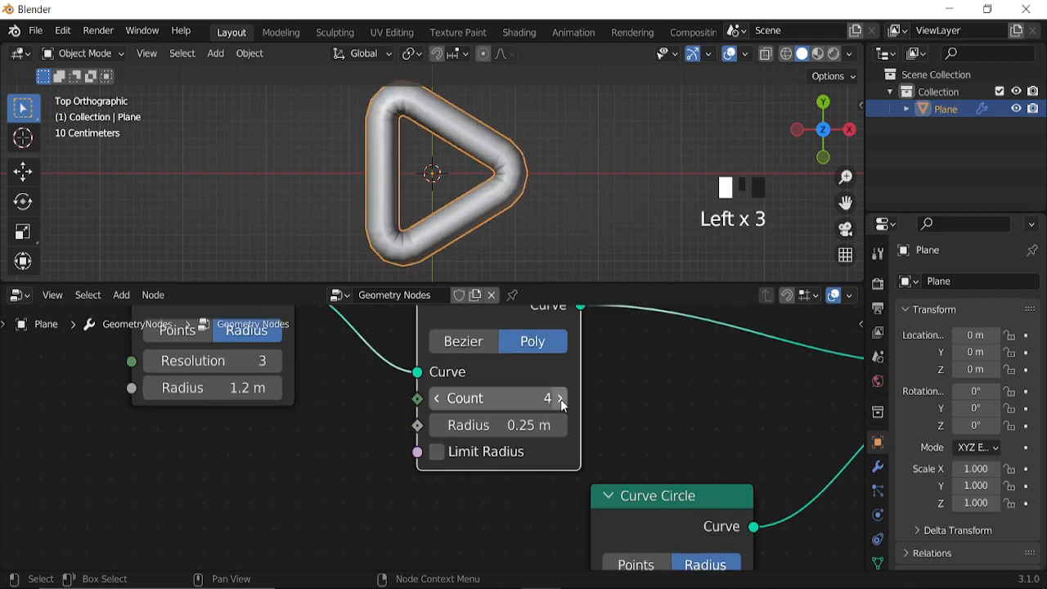
Set the Fillet Curve node's radius to 0.37 m to round the triangle's corners more
{"action": "scroll", "coordinate": [511, 409], "scroll_direction": "up", "scroll_amount": 1}
{"action": "left_click", "coordinate": [499, 422], "text": "shift"}
{"action": "left_click_drag", "start_coordinate": [499, 422], "coordinate": [556, 421], "text": "shift"}
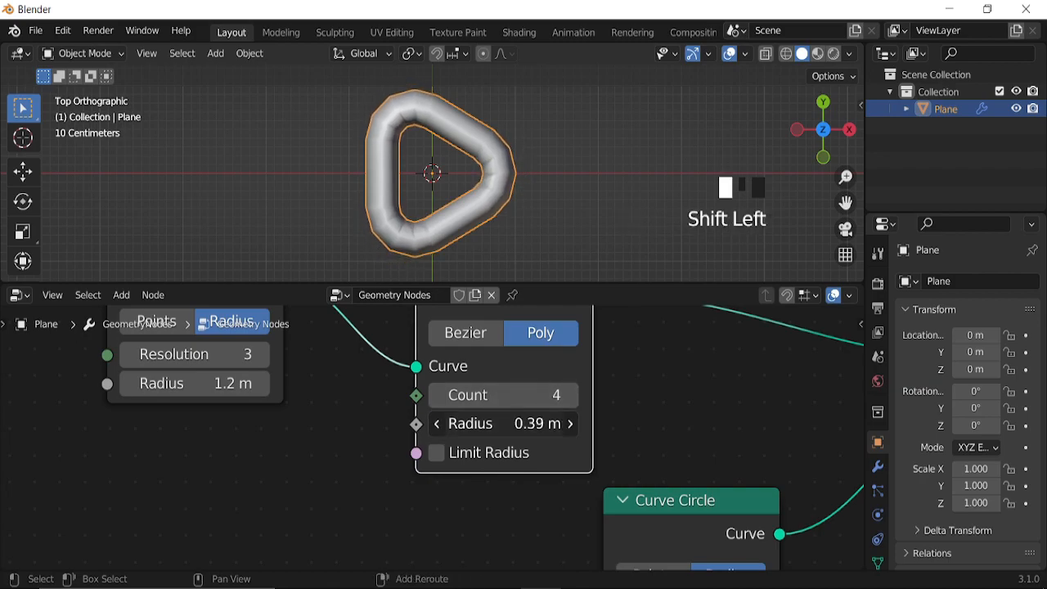
{"action": "left_click", "coordinate": [436, 424]}
{"action": "mouse_move", "coordinate": [471, 424]}
{"action": "left_mouse_down", "text": "shift"}
{"action": "mouse_move", "coordinate": [490, 424]}
{"action": "mouse_move", "coordinate": [471, 424]}
{"action": "left_mouse_up", "text": "shift"}
{"action": "left_click", "coordinate": [471, 423]}
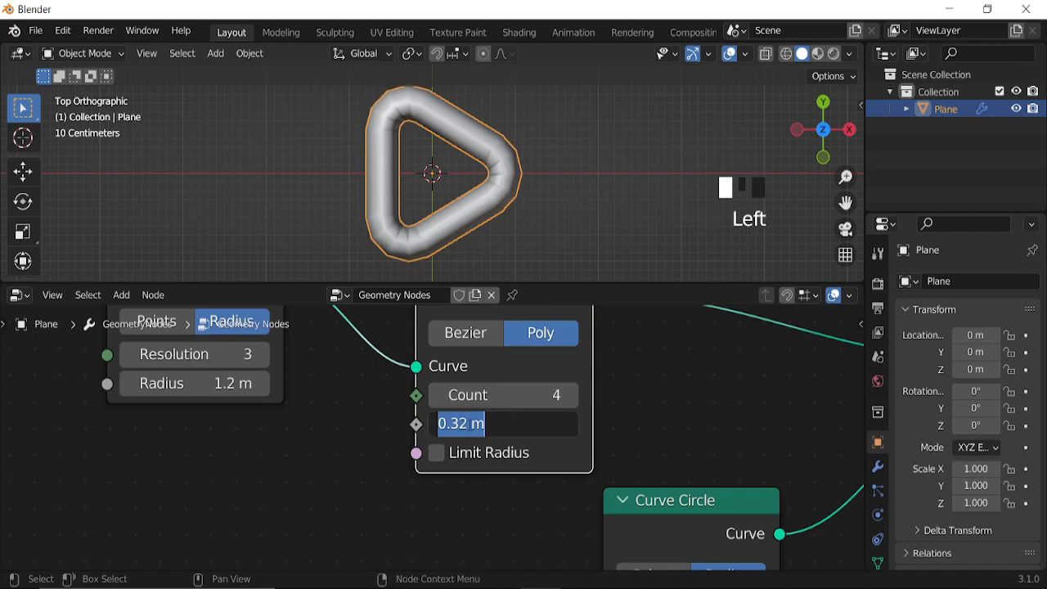
{"action": "key", "text": "Return"}
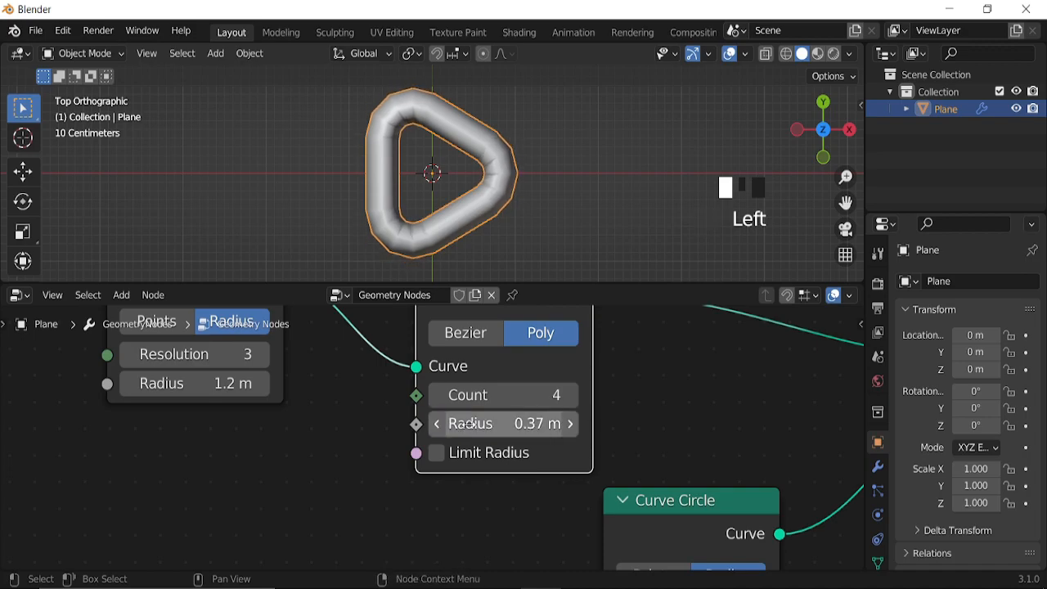
{"action": "scroll", "coordinate": [538, 454], "scroll_direction": "up", "scroll_amount": 4}
{"action": "scroll", "coordinate": [515, 450], "scroll_direction": "down", "scroll_amount": 3}
{"action": "middle_click_drag", "start_coordinate": [504, 245], "coordinate": [465, 153]}
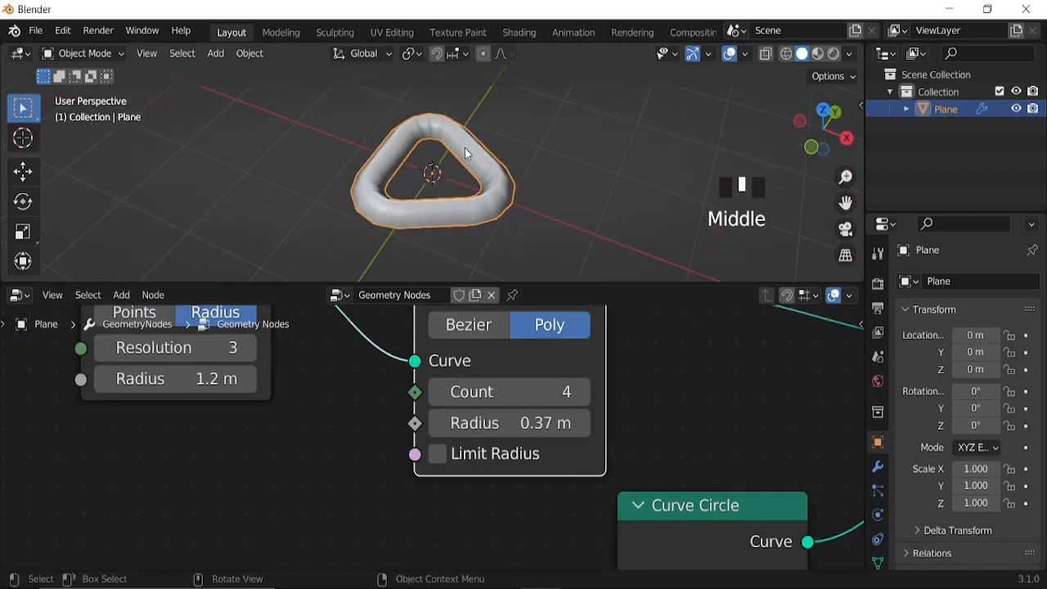
{"action": "key", "text": "KP_7"}
{"action": "scroll", "coordinate": [685, 491], "scroll_direction": "down", "scroll_amount": 7}
{"action": "middle_click_drag", "start_coordinate": [734, 495], "coordinate": [572, 459]}
{"action": "scroll", "coordinate": [511, 413], "scroll_direction": "down", "scroll_amount": 2}
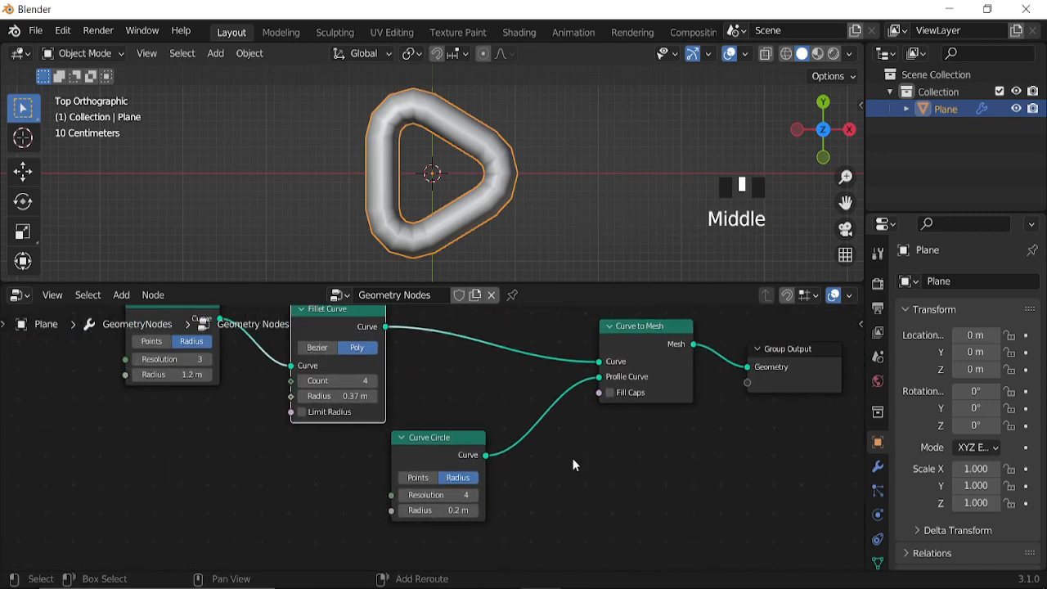
Insert a Set Curve Tilt node between the Fillet Curve and Curve to Mesh nodes
{"action": "key", "text": "shift+a"}
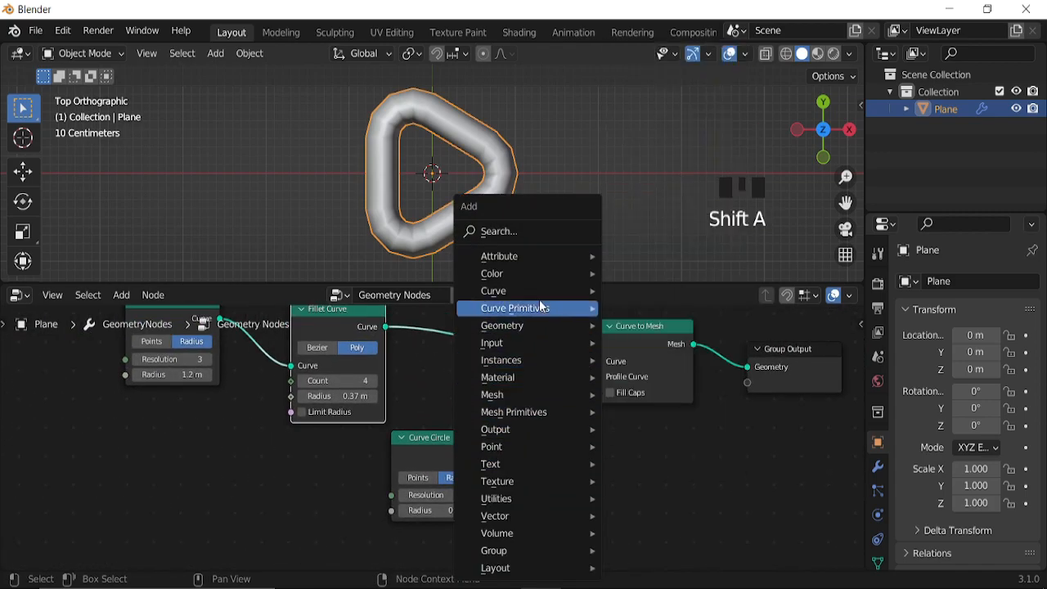
{"action": "mouse_move", "coordinate": [552, 292]}
{"action": "scroll", "coordinate": [669, 561], "scroll_direction": "down", "scroll_amount": 5}
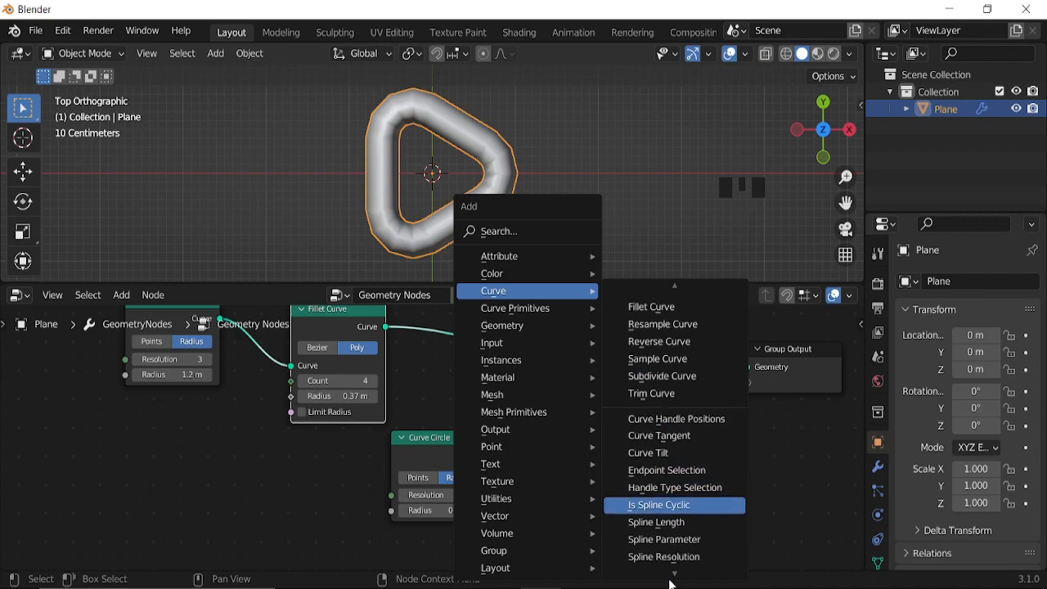
{"action": "left_click", "coordinate": [664, 483]}
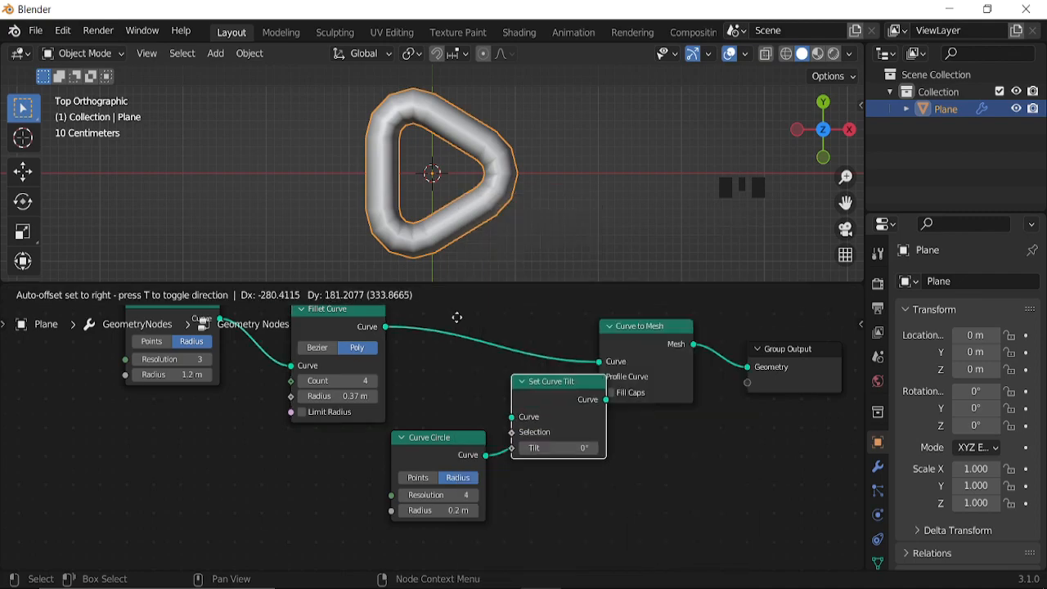
{"action": "left_click", "coordinate": [550, 474]}
Move the profile Curve Circle, Curve to Mesh and Group Output nodes away from Set Curve Tilt to free up space
{"action": "scroll", "coordinate": [550, 475], "scroll_direction": "down", "scroll_amount": 7}
{"action": "left_click", "coordinate": [541, 451]}
{"action": "key", "text": "g"}
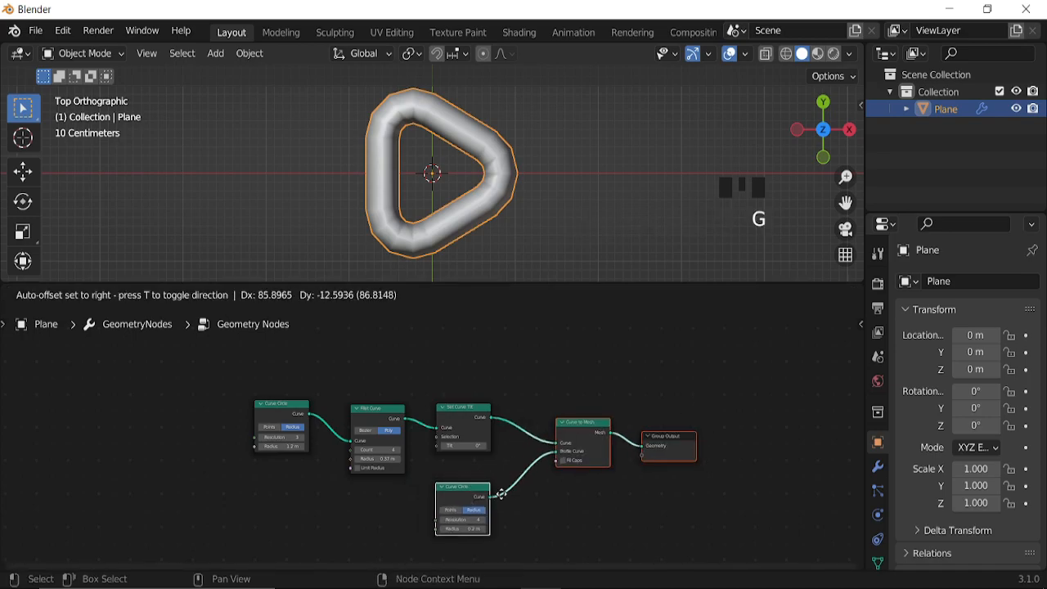
{"action": "left_click", "coordinate": [582, 495]}
Add a Spline Parameter node below Fillet Curve and connect its Factor to the Tilt input of Set Curve Tilt
{"action": "scroll", "coordinate": [461, 507], "scroll_direction": "up", "scroll_amount": 6}
{"action": "middle_click_drag", "start_coordinate": [461, 506], "coordinate": [516, 455]}
{"action": "key", "text": "shift+a"}
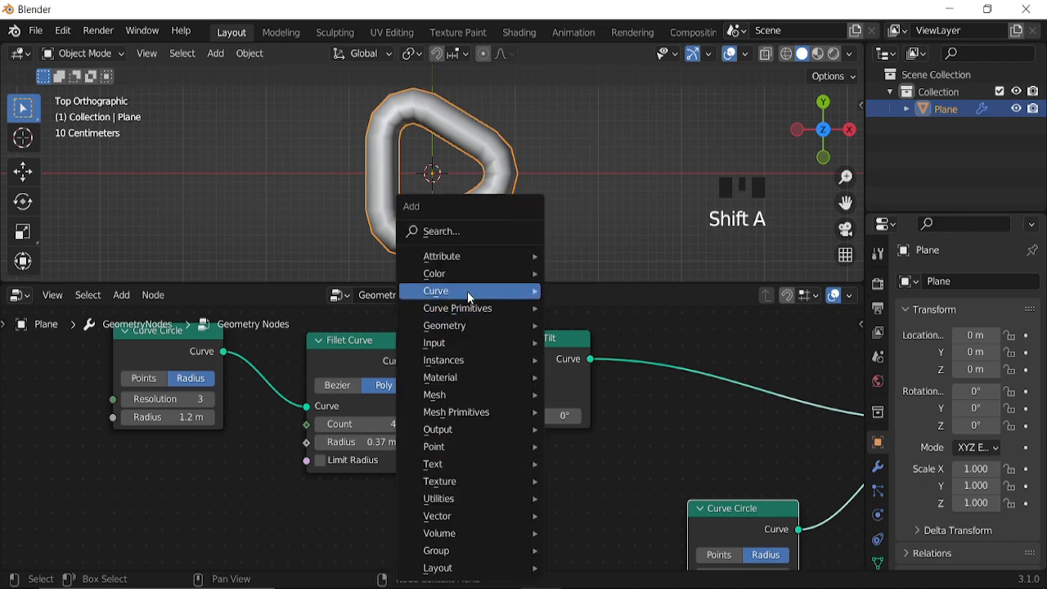
{"action": "mouse_move", "coordinate": [467, 291]}
{"action": "mouse_move", "coordinate": [618, 577]}
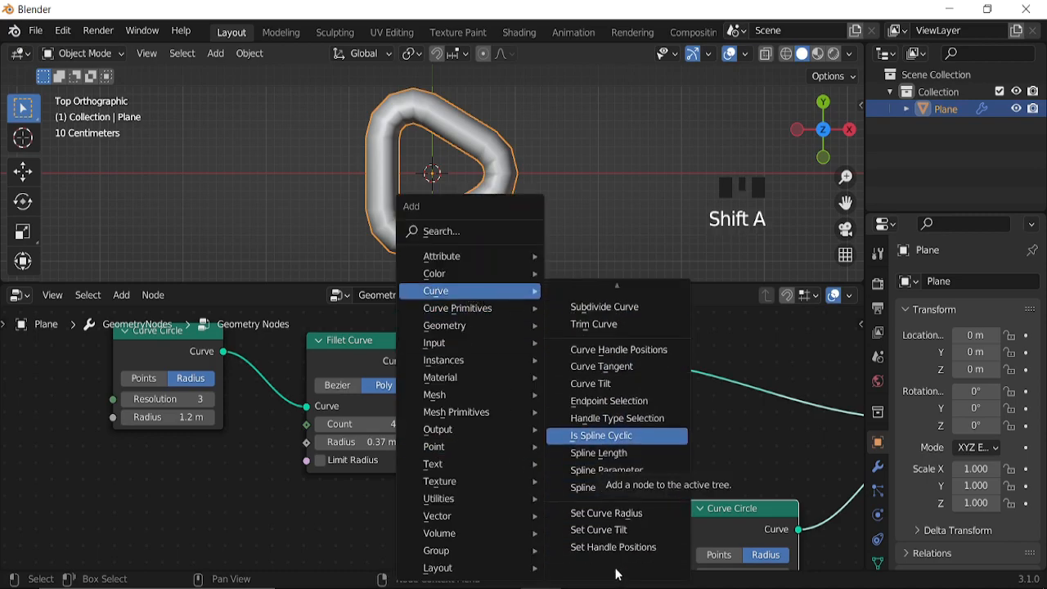
{"action": "left_click", "coordinate": [607, 455]}
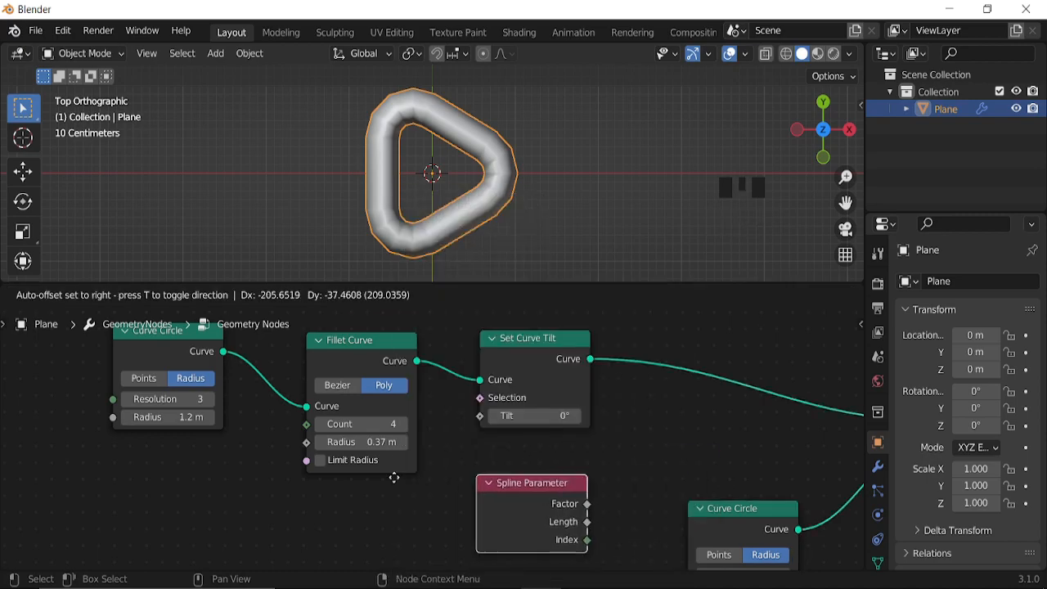
{"action": "left_click", "coordinate": [312, 479]}
{"action": "left_click_drag", "start_coordinate": [367, 508], "coordinate": [491, 418]}
Move the Spline Parameter node away and insert a Math node on its link to the Tilt input
{"action": "middle_click_drag", "start_coordinate": [486, 226], "coordinate": [492, 96]}
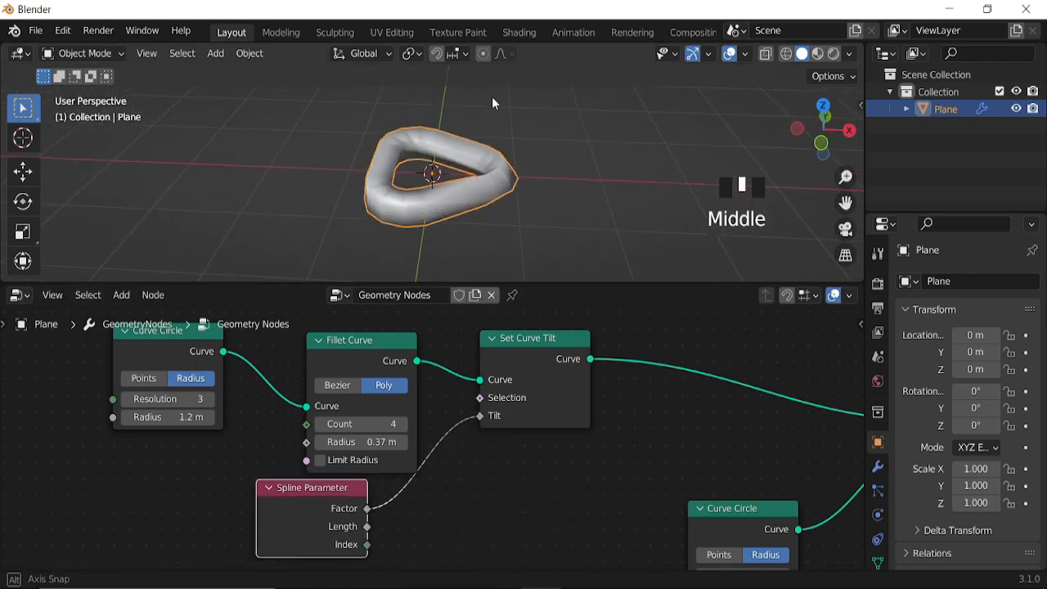
{"action": "middle_click_drag", "start_coordinate": [463, 469], "coordinate": [516, 379]}
{"action": "left_click_drag", "start_coordinate": [421, 390], "coordinate": [277, 455]}
{"action": "key", "text": "shift+a"}
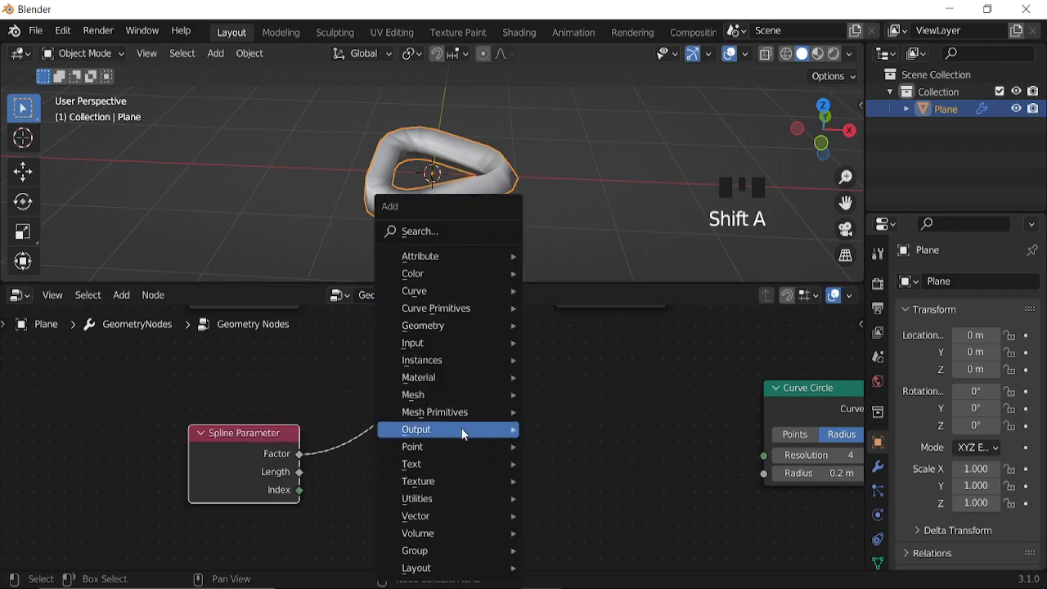
{"action": "mouse_move", "coordinate": [438, 498]}
{"action": "left_click", "coordinate": [560, 446]}
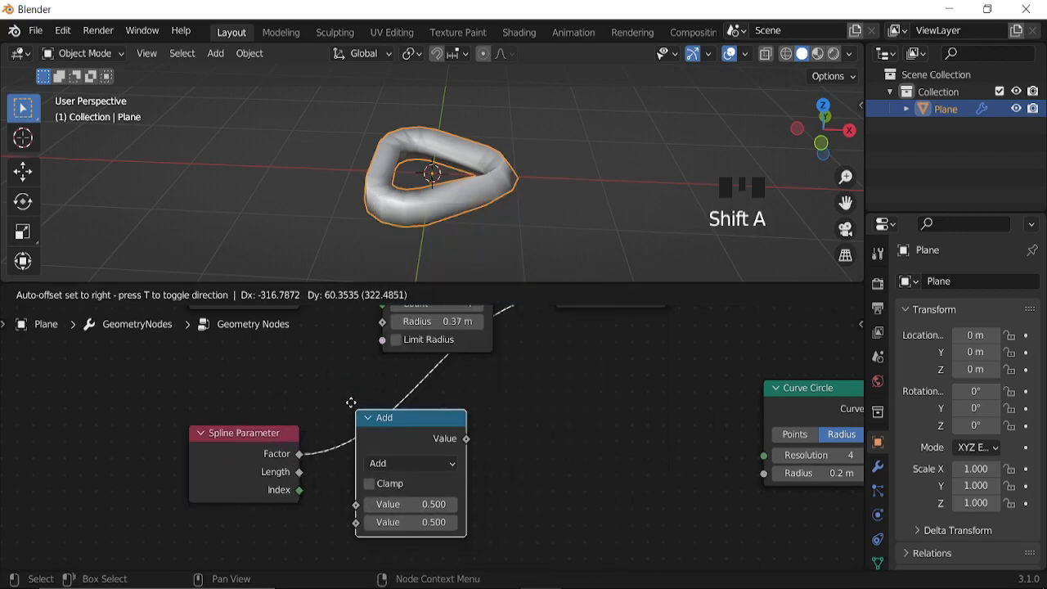
{"action": "left_click", "coordinate": [526, 445]}
Switch the Math node after Spline Parameter to Multiply and set its second value to tau
{"action": "scroll", "coordinate": [527, 445], "scroll_direction": "up", "scroll_amount": 3}
{"action": "middle_click_drag", "start_coordinate": [478, 475], "coordinate": [556, 421]}
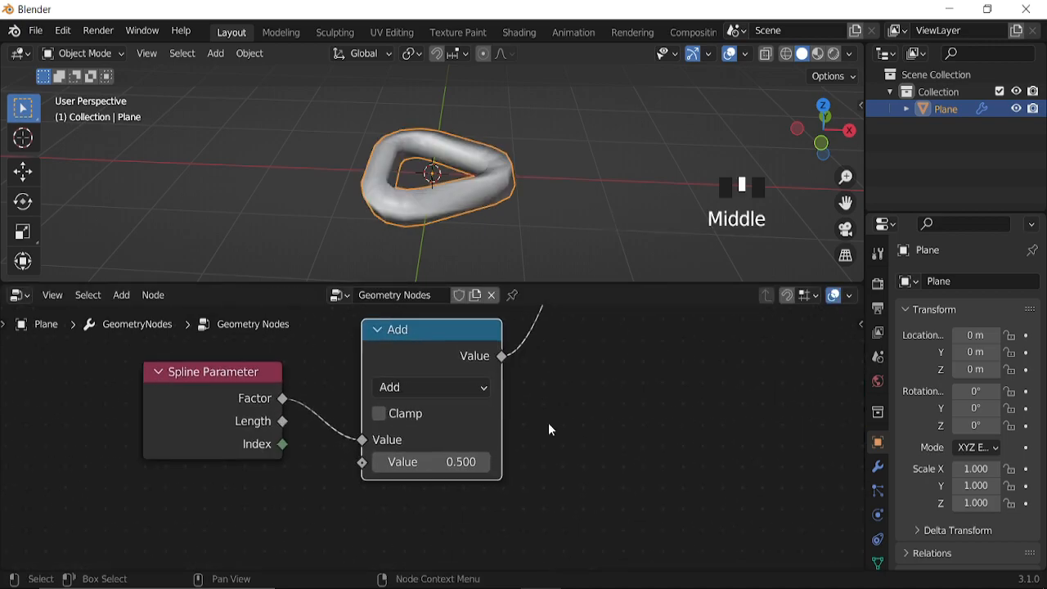
{"action": "scroll", "coordinate": [479, 389], "scroll_direction": "up", "scroll_amount": 2}
{"action": "left_click", "coordinate": [477, 382]}
{"action": "left_click", "coordinate": [259, 125]}
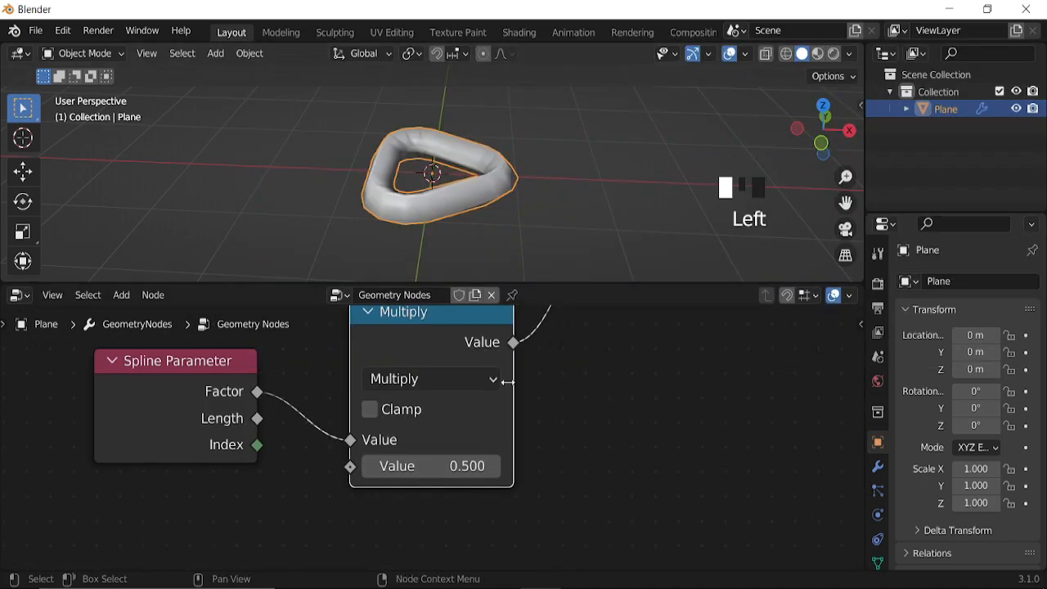
{"action": "scroll", "coordinate": [461, 476], "scroll_direction": "up", "scroll_amount": 4}
{"action": "middle_click_drag", "start_coordinate": [480, 474], "coordinate": [486, 426]}
{"action": "left_click", "coordinate": [486, 426]}
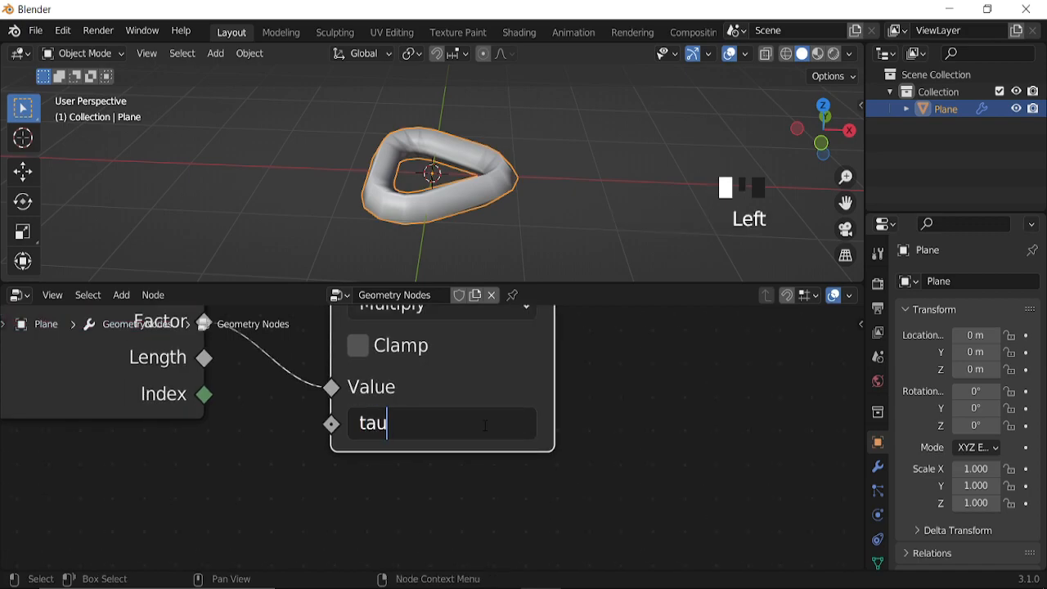
{"action": "key", "text": "Return"}
Insert a second Math node, left on Add, between the Multiply node and the Tilt input
{"action": "middle_click_drag", "start_coordinate": [458, 188], "coordinate": [421, 175]}
{"action": "scroll", "coordinate": [579, 470], "scroll_direction": "down", "scroll_amount": 6}
{"action": "middle_click_drag", "start_coordinate": [580, 384], "coordinate": [425, 498]}
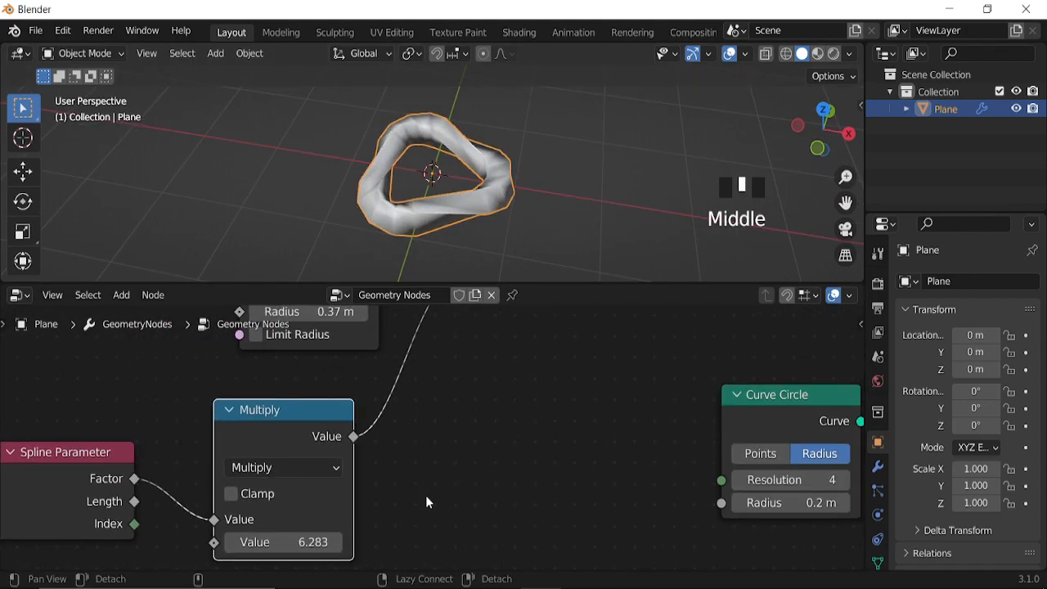
{"action": "key", "text": "shift+a"}
{"action": "mouse_move", "coordinate": [477, 477]}
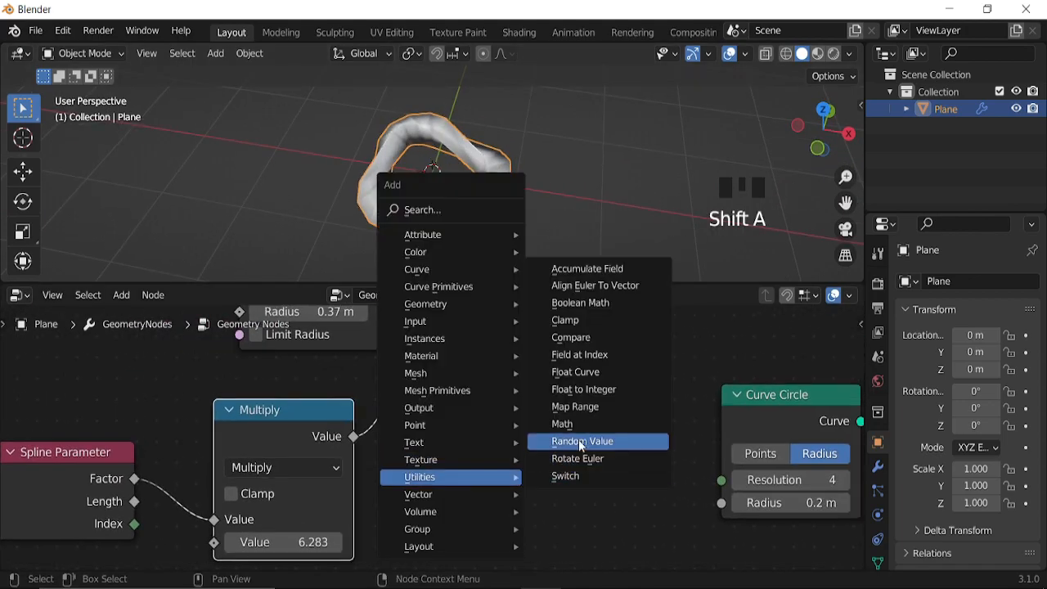
{"action": "left_click", "coordinate": [573, 423]}
{"action": "left_click", "coordinate": [410, 342]}
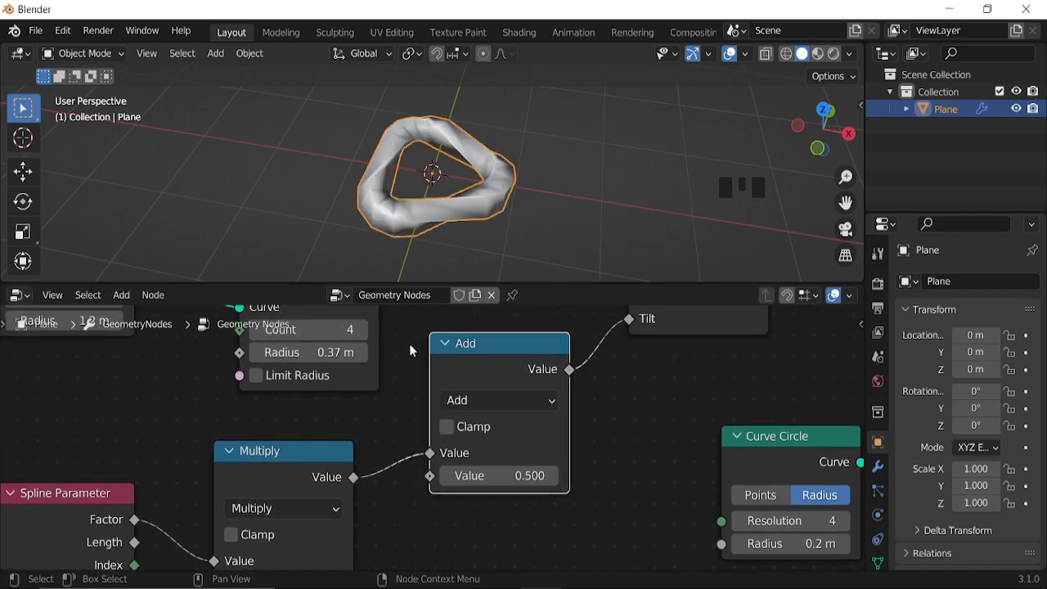
Add a Scene Time node below Multiply and connect its Seconds output to the Add node's second value
{"action": "middle_click_drag", "start_coordinate": [524, 491], "coordinate": [619, 338]}
{"action": "key", "text": "shift+a"}
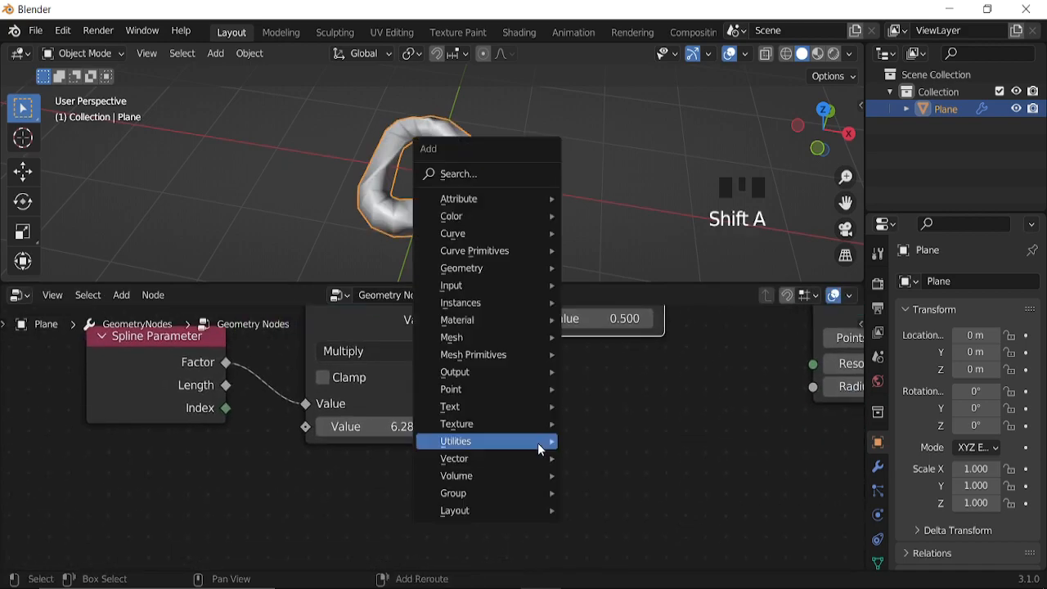
{"action": "mouse_move", "coordinate": [482, 288]}
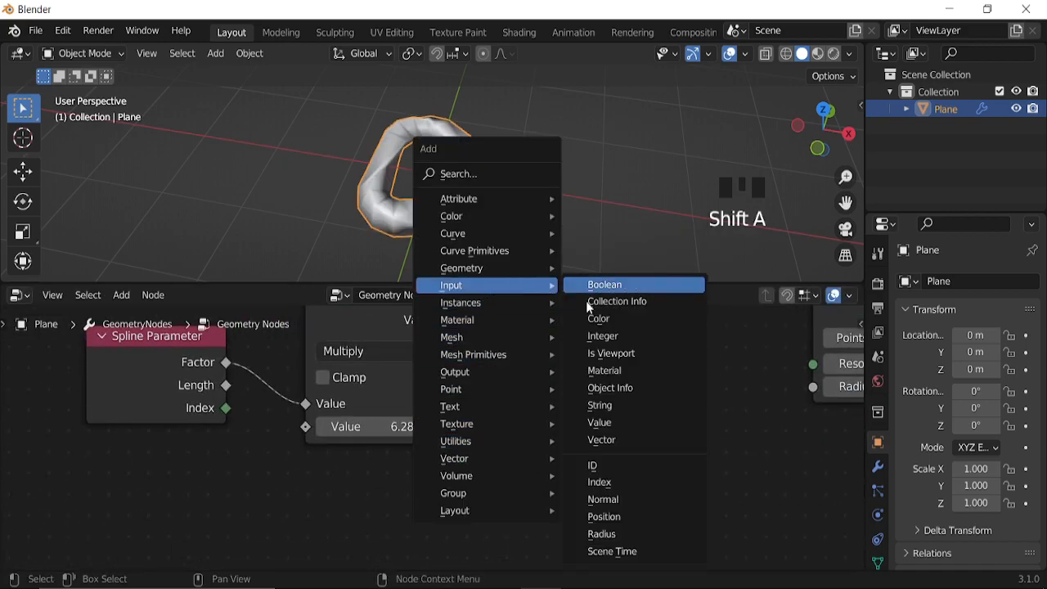
{"action": "left_click", "coordinate": [615, 553]}
{"action": "left_click", "coordinate": [294, 438]}
{"action": "middle_click_drag", "start_coordinate": [461, 451], "coordinate": [393, 521]}
{"action": "left_click_drag", "start_coordinate": [378, 525], "coordinate": [438, 391]}
Play the animation to check the twisting motion of the tube and stop it
{"action": "key", "text": "space"}
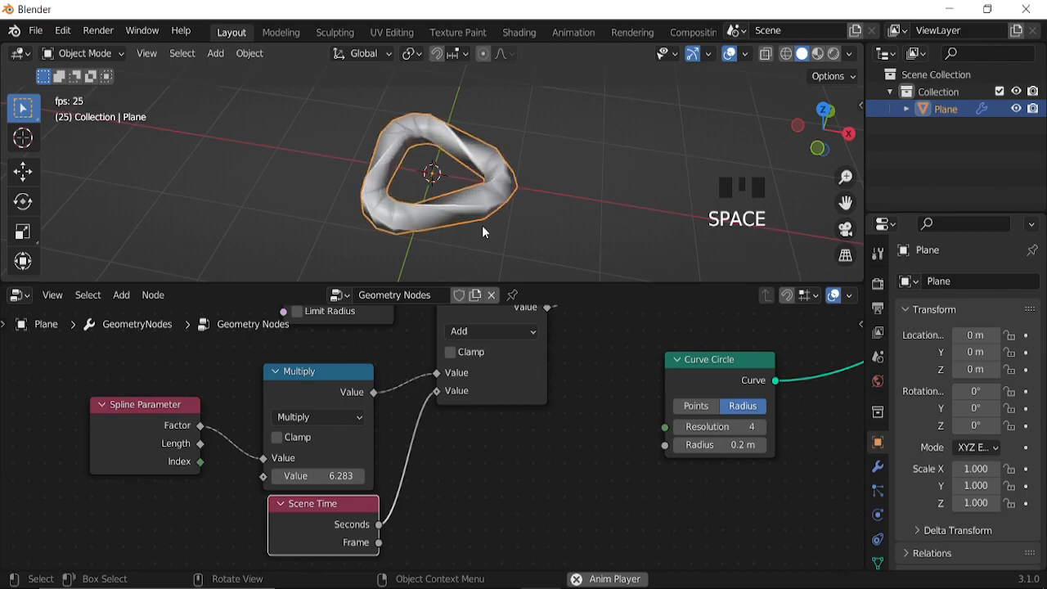
{"action": "scroll", "coordinate": [482, 226], "scroll_direction": "up", "scroll_amount": 2}
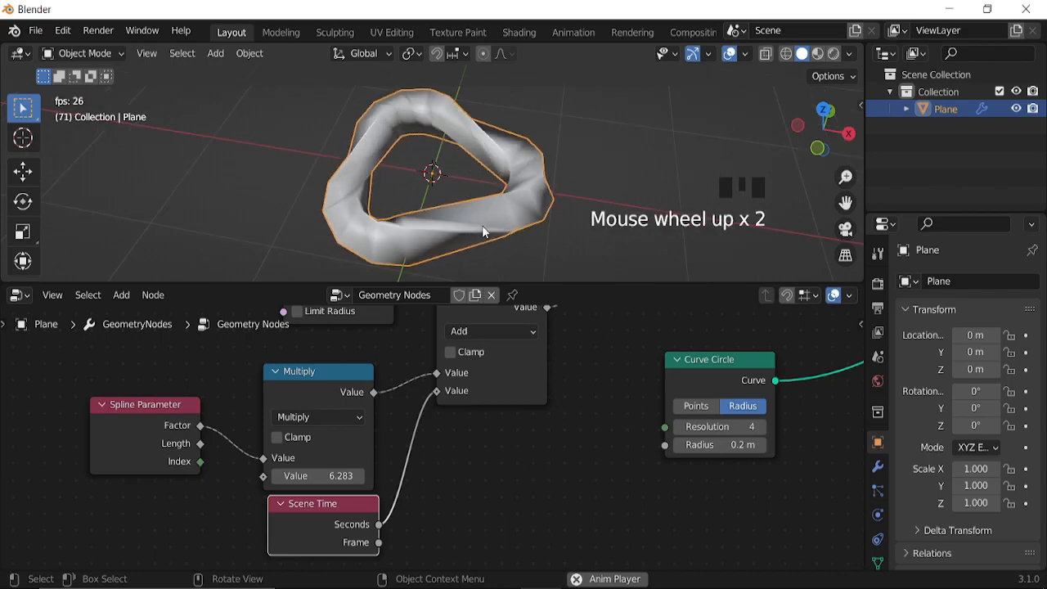
{"action": "key", "text": "space"}
Move the Group Output node away to make room and insert a Split Edges node between it and Curve to Mesh
{"action": "scroll", "coordinate": [605, 411], "scroll_direction": "down", "scroll_amount": 4}
{"action": "scroll", "coordinate": [605, 410], "scroll_direction": "down", "scroll_amount": 3}
{"action": "middle_click_drag", "start_coordinate": [698, 427], "coordinate": [570, 439]}
{"action": "left_click_drag", "start_coordinate": [637, 430], "coordinate": [540, 434]}
{"action": "left_click", "coordinate": [528, 452]}
{"action": "middle_click_drag", "start_coordinate": [529, 453], "coordinate": [477, 459]}
{"action": "scroll", "coordinate": [479, 466], "scroll_direction": "up", "scroll_amount": 5}
{"action": "left_click_drag", "start_coordinate": [508, 390], "coordinate": [654, 378]}
{"action": "key", "text": "shift+a"}
{"action": "mouse_move", "coordinate": [522, 400]}
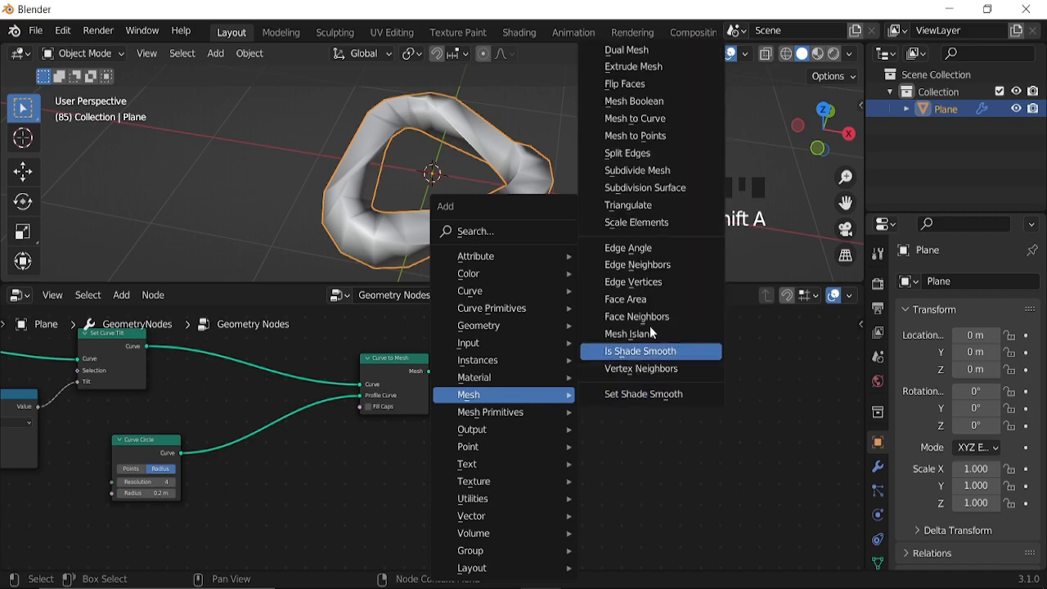
{"action": "left_click", "coordinate": [630, 152]}
{"action": "left_click", "coordinate": [492, 355]}
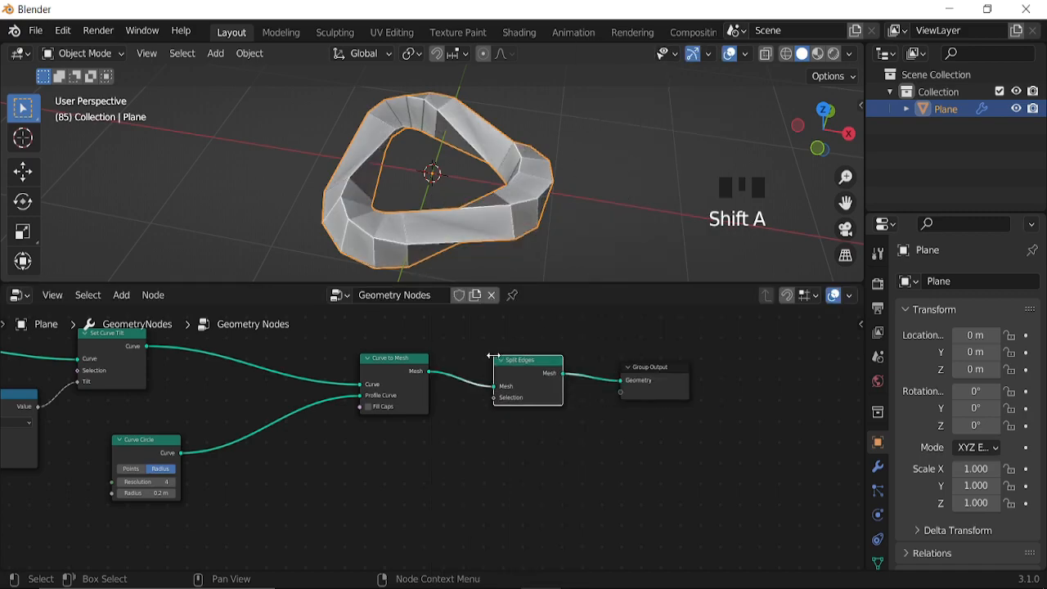
Add a camera to the scene and align it to the top view of the triangular tube
{"action": "scroll", "coordinate": [475, 213], "scroll_direction": "up", "scroll_amount": 5}
{"action": "scroll", "coordinate": [475, 213], "scroll_direction": "down", "scroll_amount": 4}
{"action": "middle_click_drag", "start_coordinate": [475, 214], "coordinate": [504, 217]}
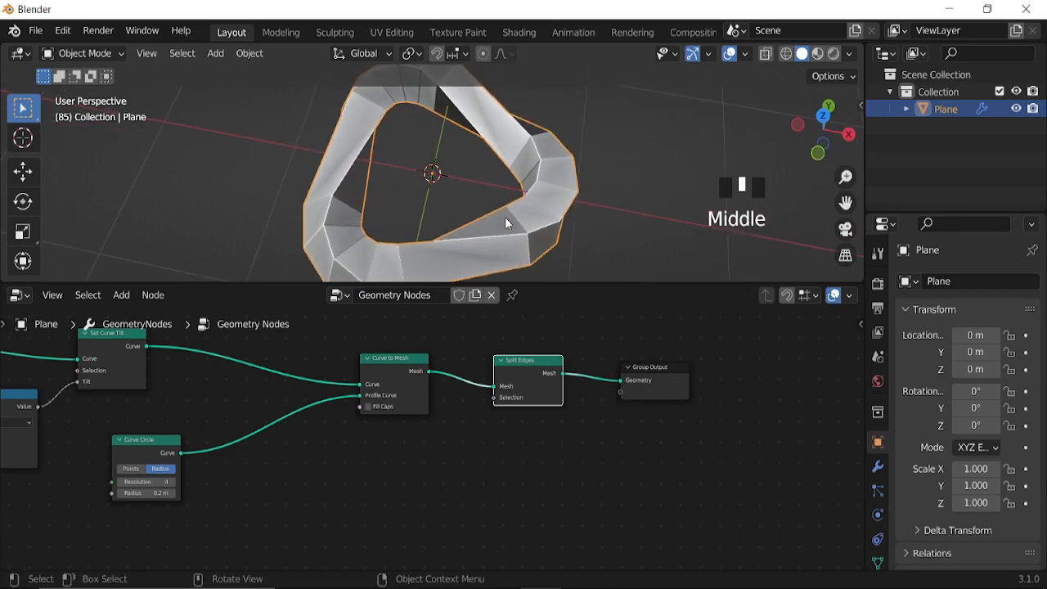
{"action": "key", "text": "KP_7"}
{"action": "scroll", "coordinate": [514, 216], "scroll_direction": "down", "scroll_amount": 7}
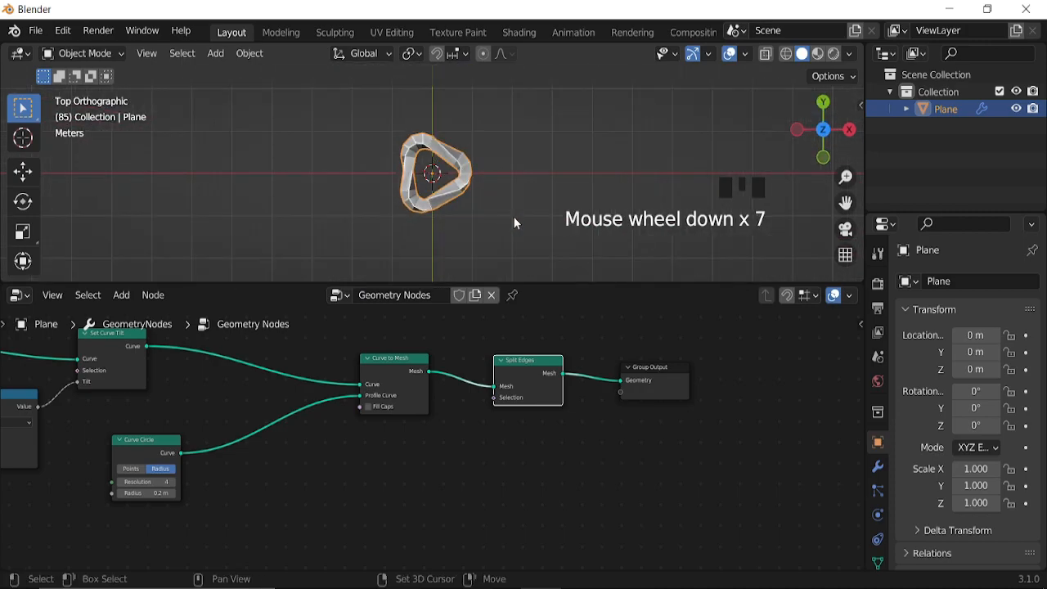
{"action": "key", "text": "shift+a"}
{"action": "left_click", "coordinate": [473, 471]}
{"action": "scroll", "coordinate": [451, 229], "scroll_direction": "up", "scroll_amount": 4}
{"action": "key", "text": "ctrl+alt+KP_0"}
{"action": "scroll", "coordinate": [467, 211], "scroll_direction": "down", "scroll_amount": 5}
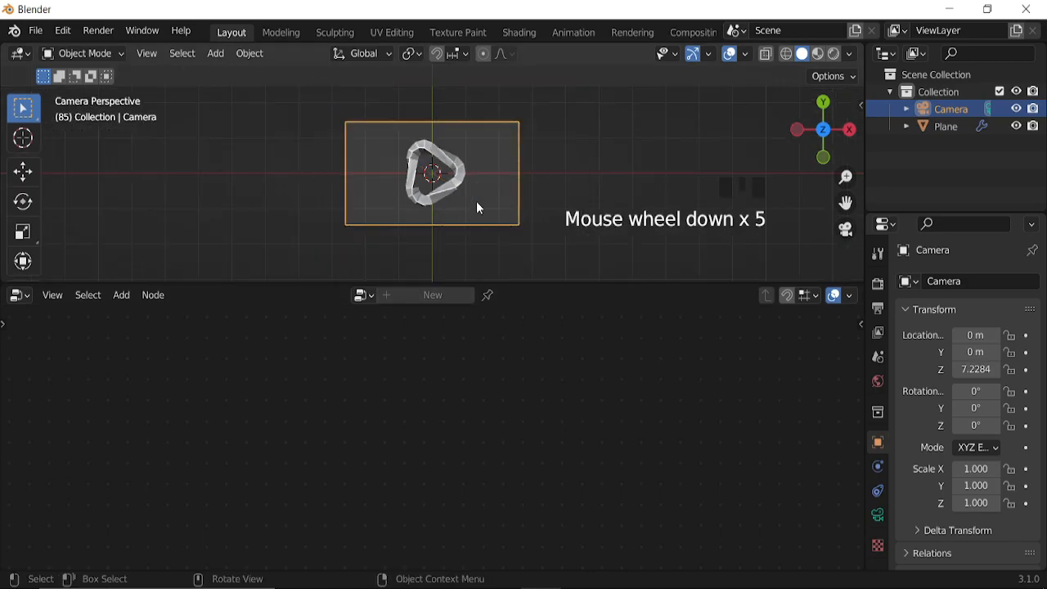
Set the output resolution to 1200 by 1200 px for a square frame
{"action": "left_click", "coordinate": [876, 515]}
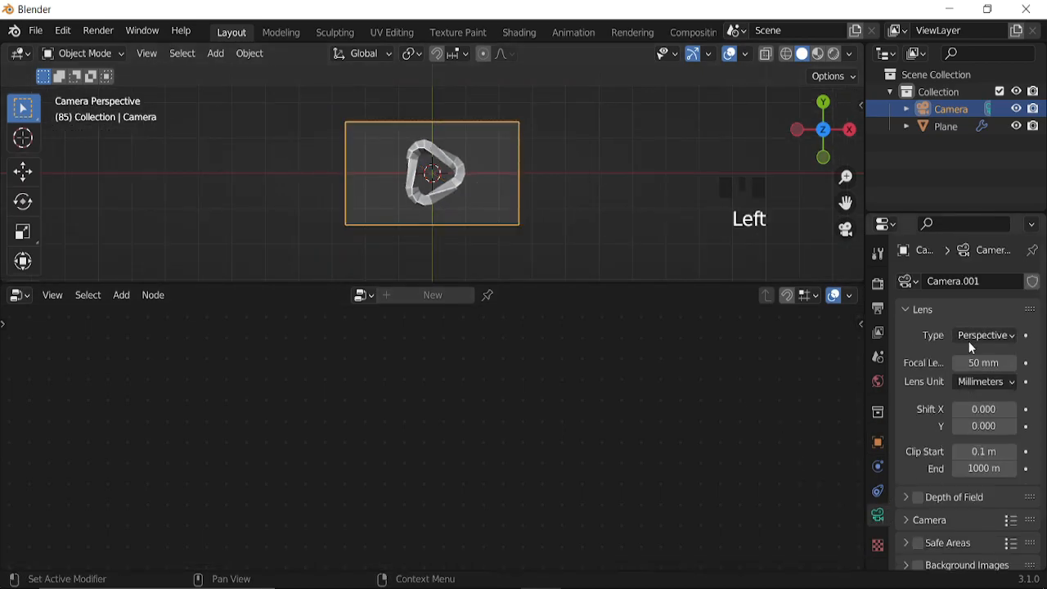
{"action": "left_click", "coordinate": [876, 283]}
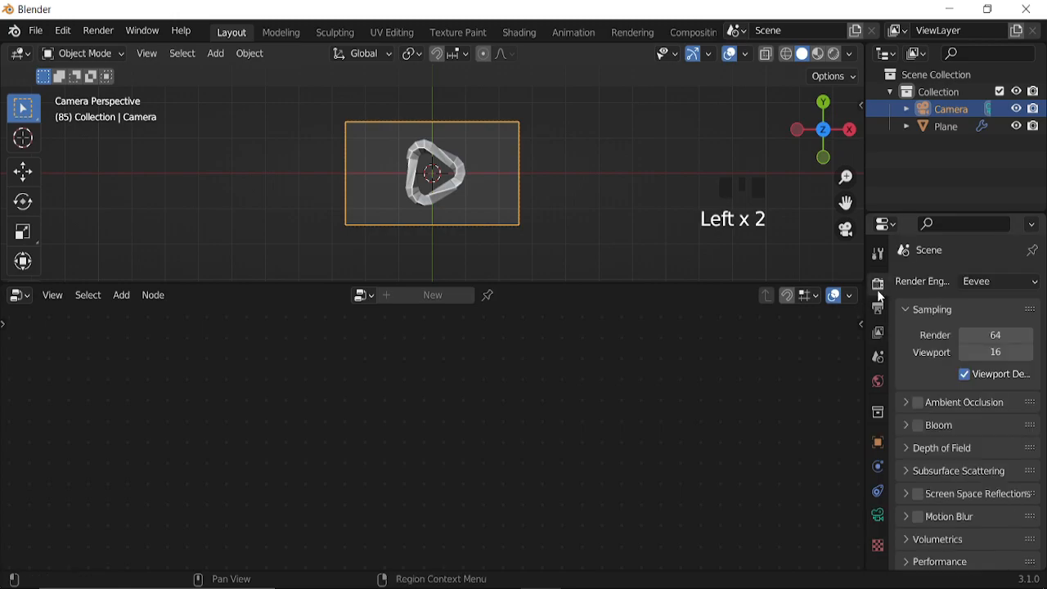
{"action": "left_click", "coordinate": [876, 308]}
{"action": "left_click", "coordinate": [991, 303]}
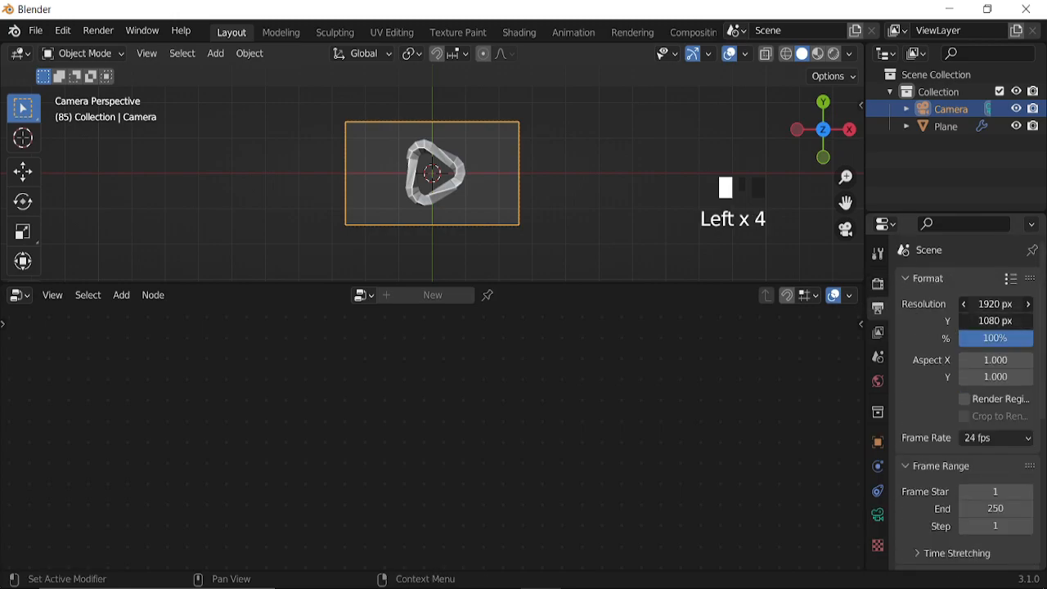
{"action": "type", "text": "1200"}
{"action": "key", "text": "Return"}
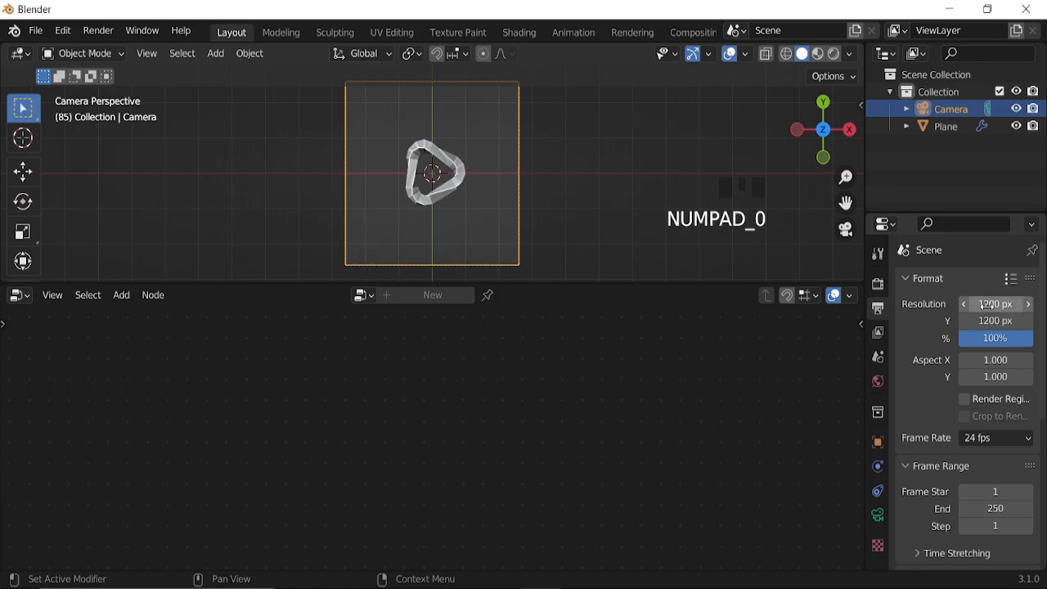
Set the camera's focal length to 94 mm so the triangle fills more of the frame
{"action": "left_click", "coordinate": [878, 516]}
{"action": "left_click_drag", "start_coordinate": [973, 363], "coordinate": [1027, 364]}
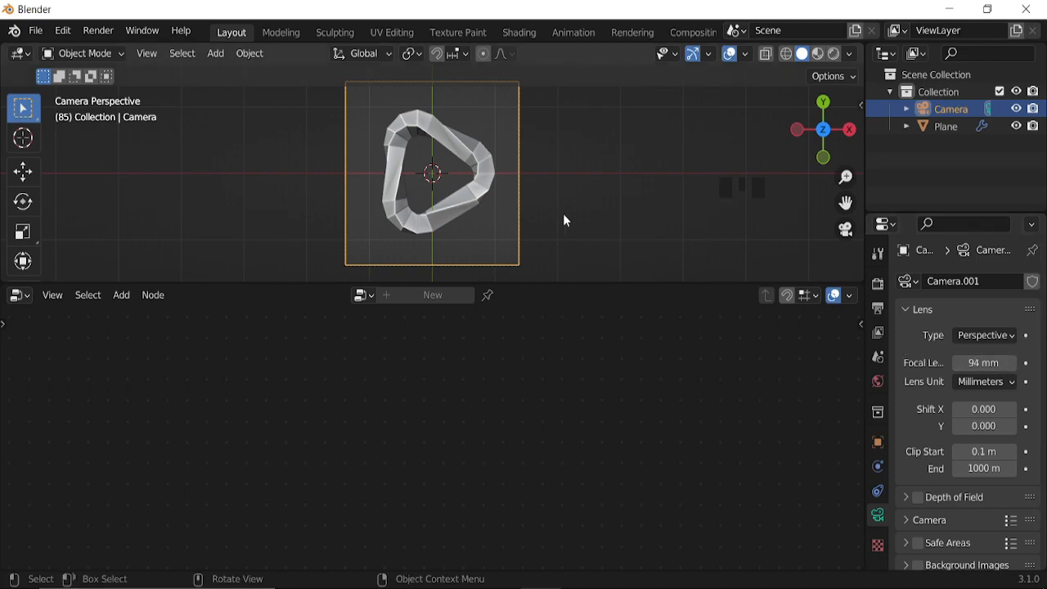
Select the plane, move Group Output away to make room, and insert a Transform node between Split Edges and Group Output
{"action": "scroll", "coordinate": [561, 222], "scroll_direction": "up", "scroll_amount": 4}
{"action": "scroll", "coordinate": [527, 217], "scroll_direction": "down", "scroll_amount": 6}
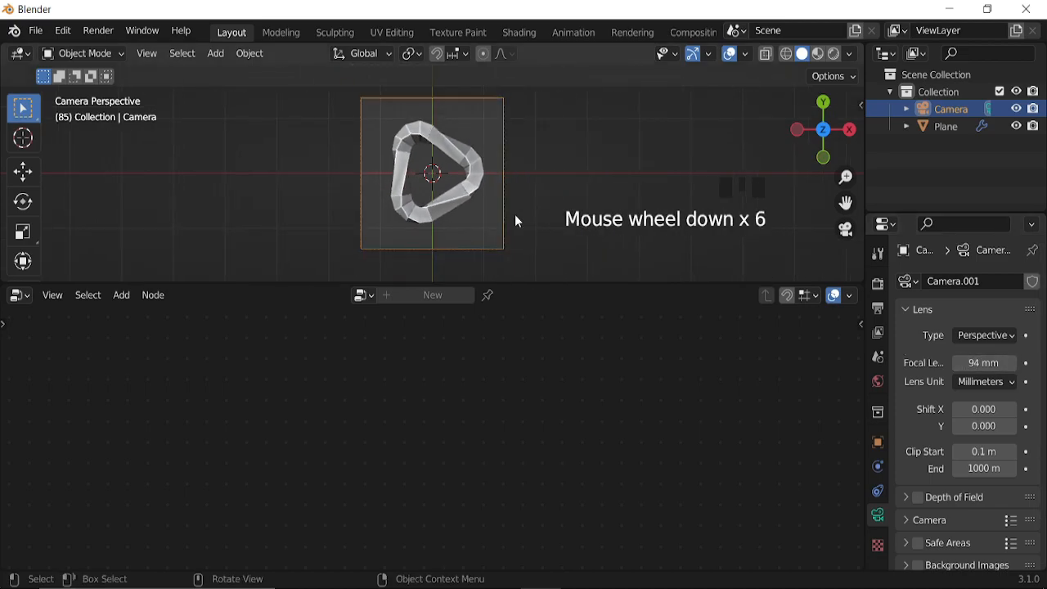
{"action": "middle_click_drag", "start_coordinate": [521, 211], "coordinate": [420, 144]}
{"action": "scroll", "coordinate": [425, 155], "scroll_direction": "down", "scroll_amount": 3}
{"action": "left_click", "coordinate": [444, 201]}
{"action": "left_click", "coordinate": [444, 201]}
{"action": "scroll", "coordinate": [365, 460], "scroll_direction": "down", "scroll_amount": 5, "text": "ctrl"}
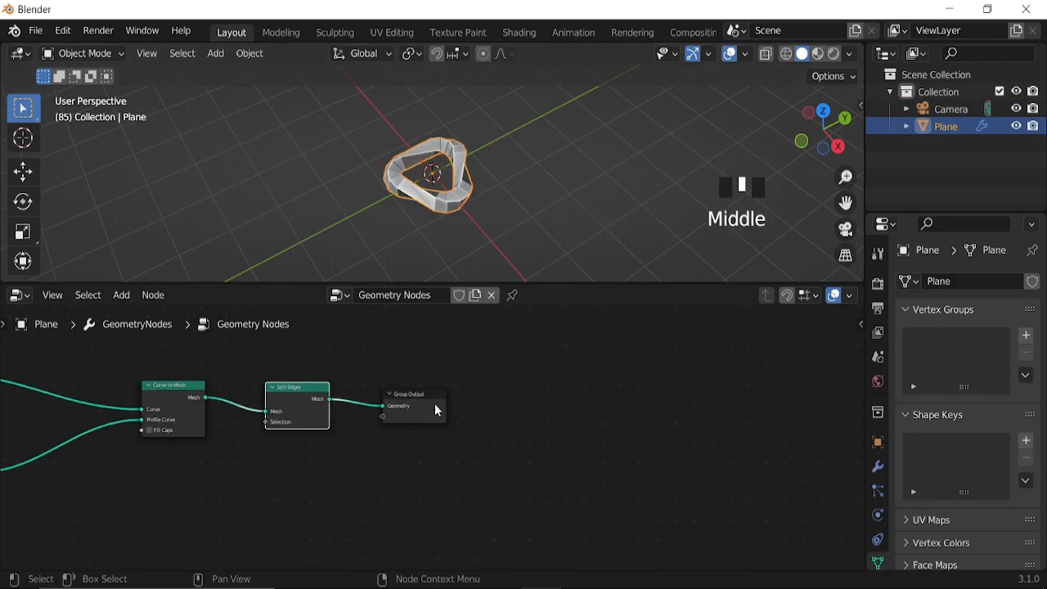
{"action": "left_click_drag", "start_coordinate": [437, 408], "coordinate": [675, 424]}
{"action": "key", "text": "shift+a"}
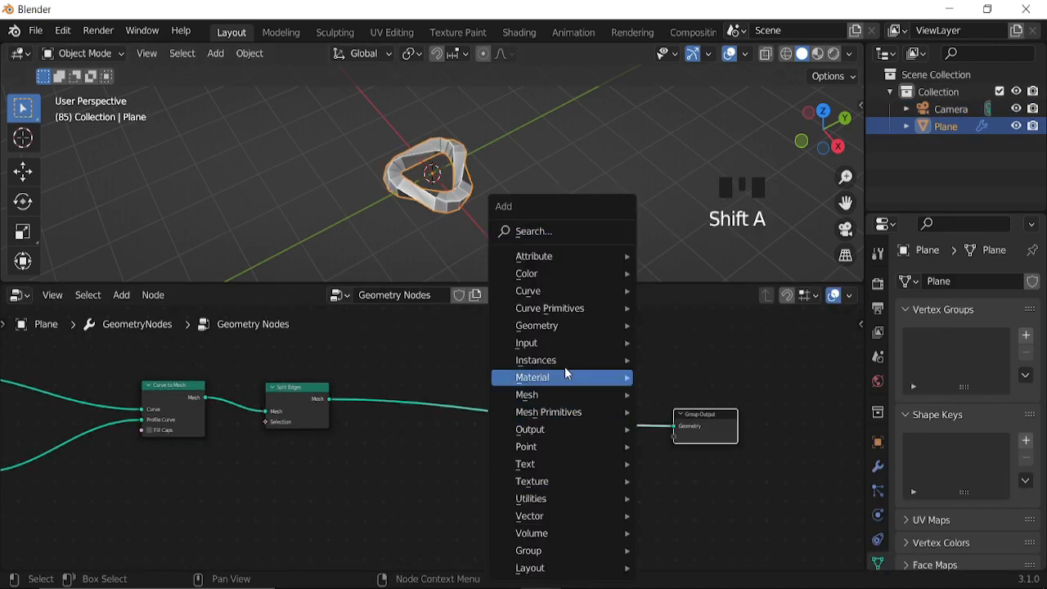
{"action": "mouse_move", "coordinate": [553, 330]}
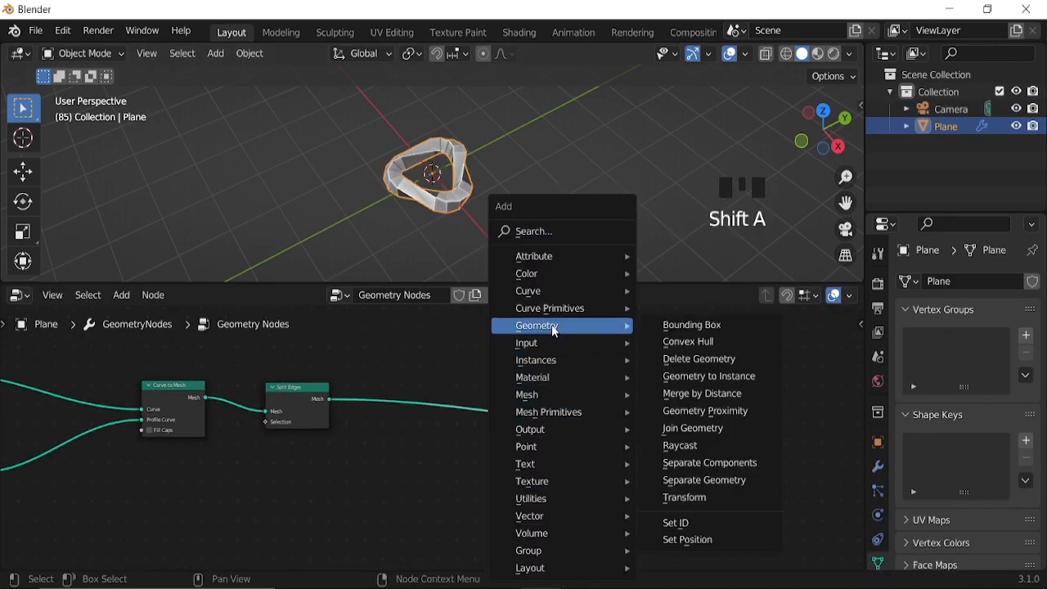
{"action": "left_click", "coordinate": [687, 497]}
{"action": "middle_click_drag", "start_coordinate": [676, 488], "coordinate": [603, 399]}
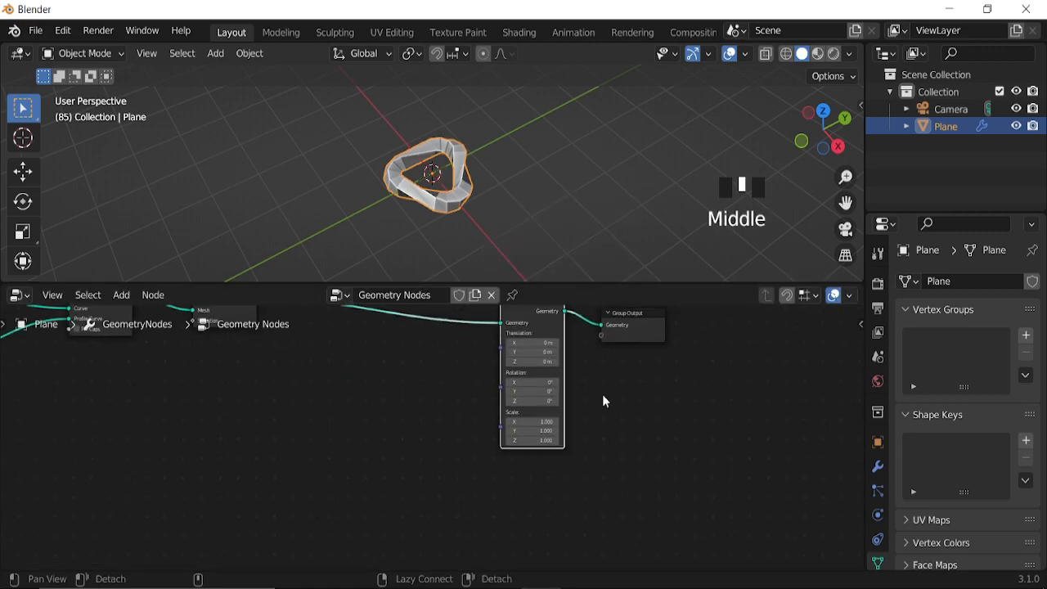
Set the Transform node's Y rotation to 90° to stand the triangular tube upright
{"action": "scroll", "coordinate": [603, 399], "scroll_direction": "up", "scroll_amount": 7}
{"action": "left_click", "coordinate": [607, 358]}
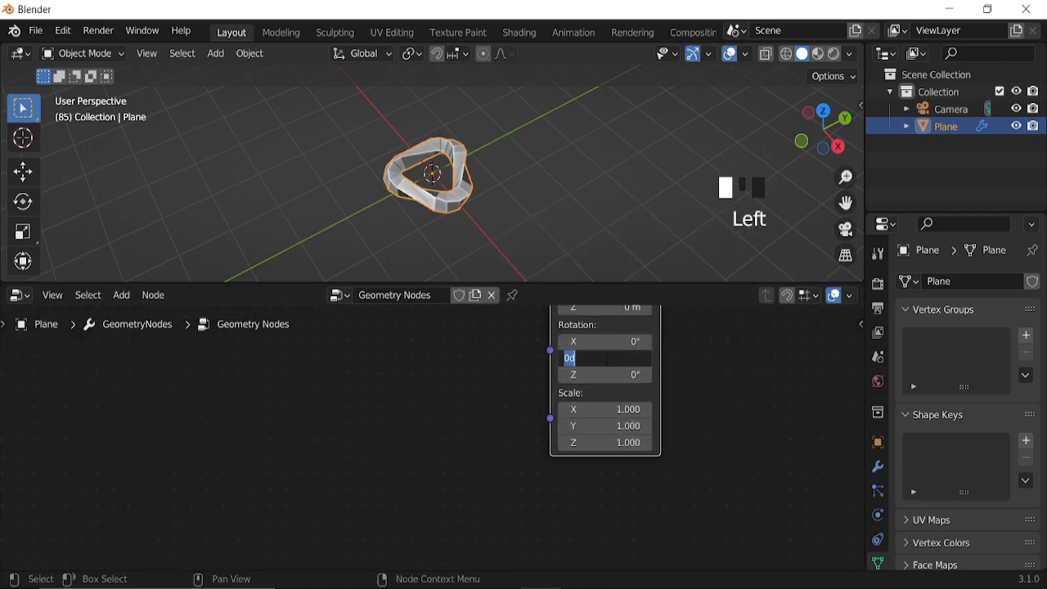
{"action": "type", "text": "90"}
{"action": "key", "text": "Return"}
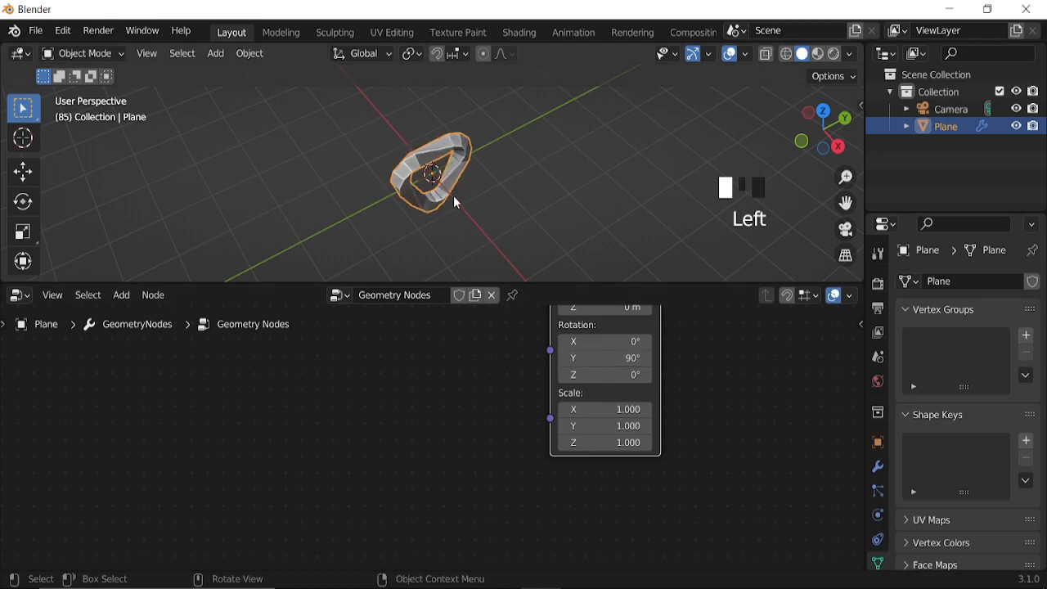
Align the camera to the right orthographic view of the triangular tube
{"action": "key", "text": "KP_3"}
{"action": "scroll", "coordinate": [455, 203], "scroll_direction": "up", "scroll_amount": 1}
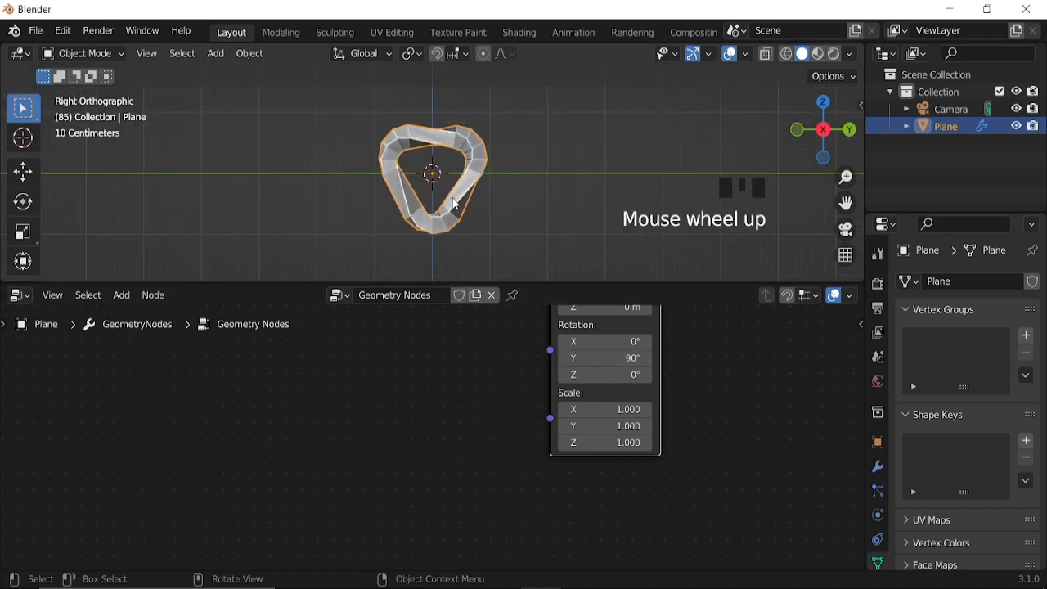
{"action": "key", "text": "ctrl+alt+KP_0"}
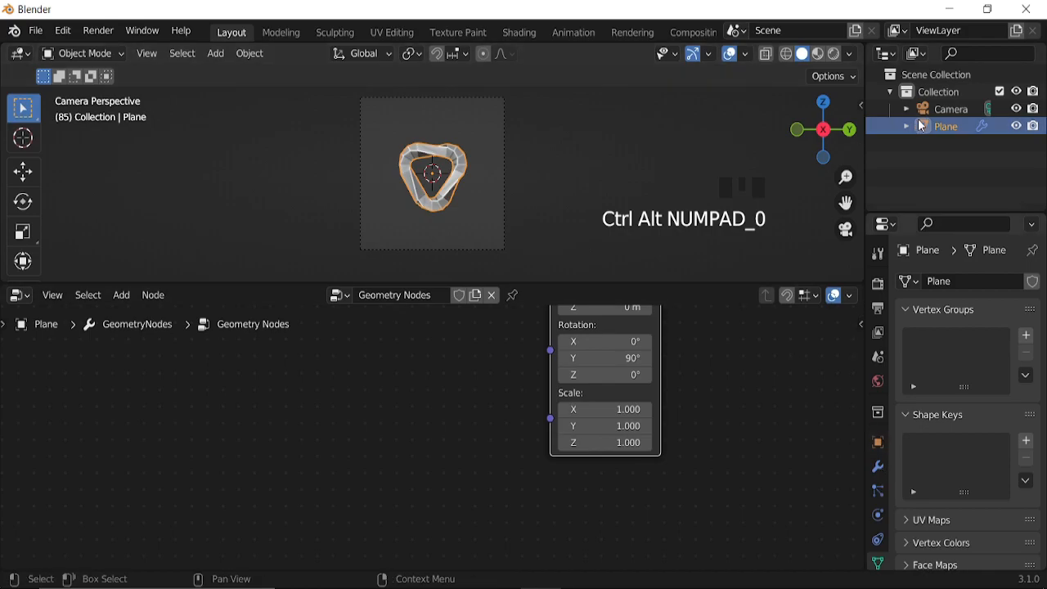
Set the camera's focal length to 132.4 mm so the triangle fills more of the frame
{"action": "left_click", "coordinate": [934, 119]}
{"action": "left_click", "coordinate": [878, 522]}
{"action": "left_click_drag", "start_coordinate": [983, 364], "coordinate": [1023, 364], "text": "shift"}
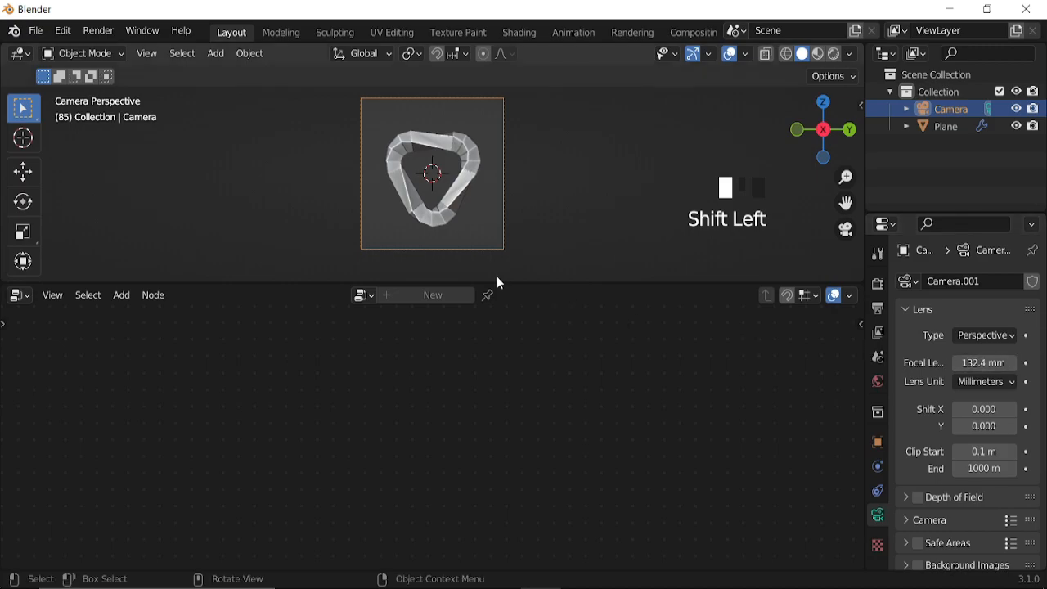
{"action": "scroll", "coordinate": [495, 241], "scroll_direction": "up", "scroll_amount": 7}
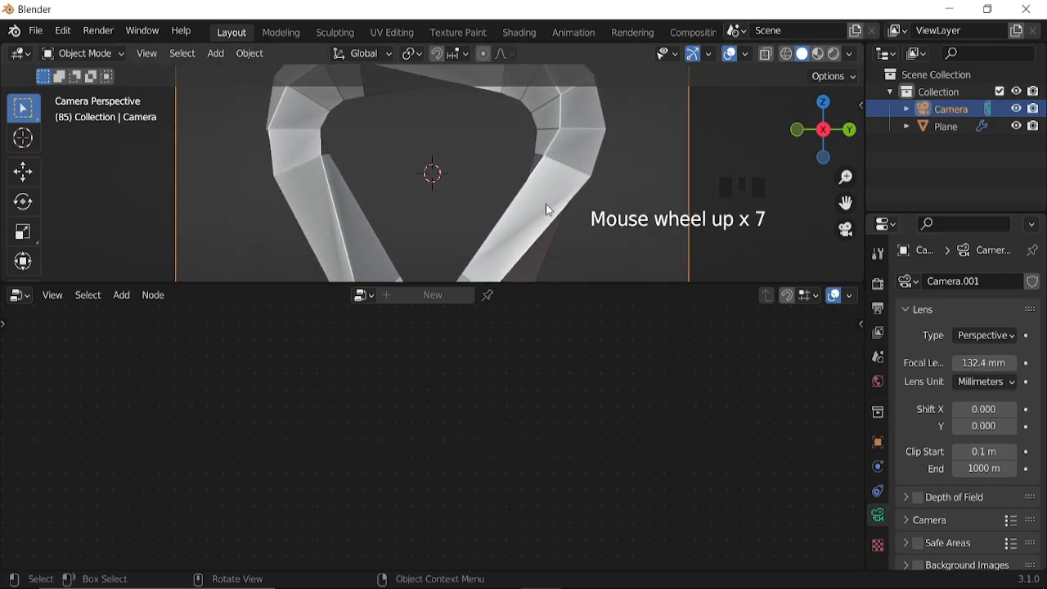
Select the plane and insert a Set Position node between the Split Edges and Transform nodes
{"action": "left_click", "coordinate": [545, 203]}
{"action": "scroll", "coordinate": [473, 417], "scroll_direction": "down", "scroll_amount": 7}
{"action": "middle_click_drag", "start_coordinate": [473, 417], "coordinate": [570, 446]}
{"action": "scroll", "coordinate": [493, 444], "scroll_direction": "up", "scroll_amount": 2}
{"action": "middle_click_drag", "start_coordinate": [499, 423], "coordinate": [433, 449]}
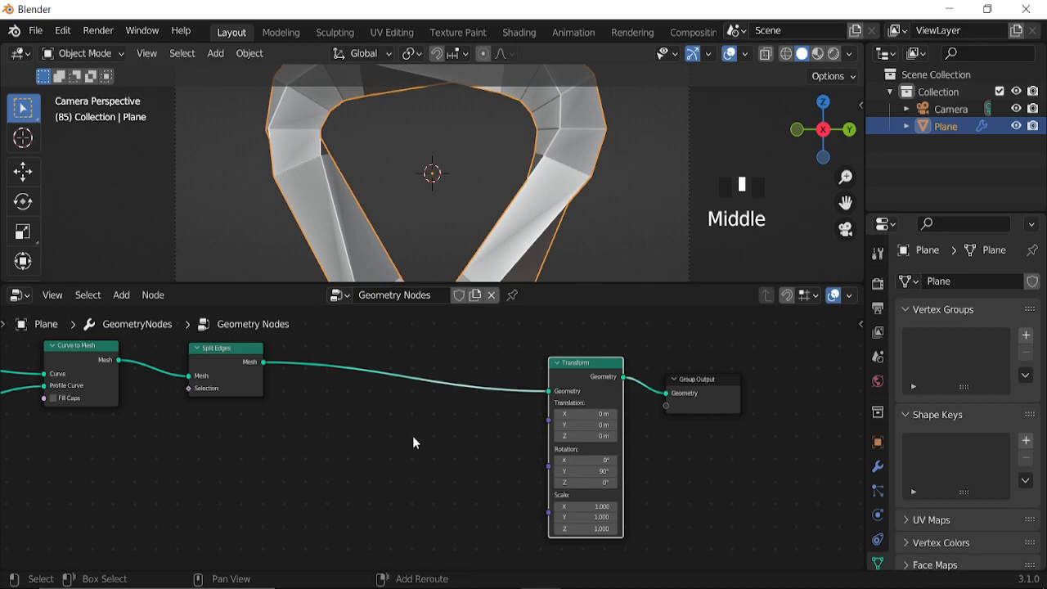
{"action": "key", "text": "shift+a"}
{"action": "mouse_move", "coordinate": [387, 426]}
{"action": "mouse_move", "coordinate": [411, 328]}
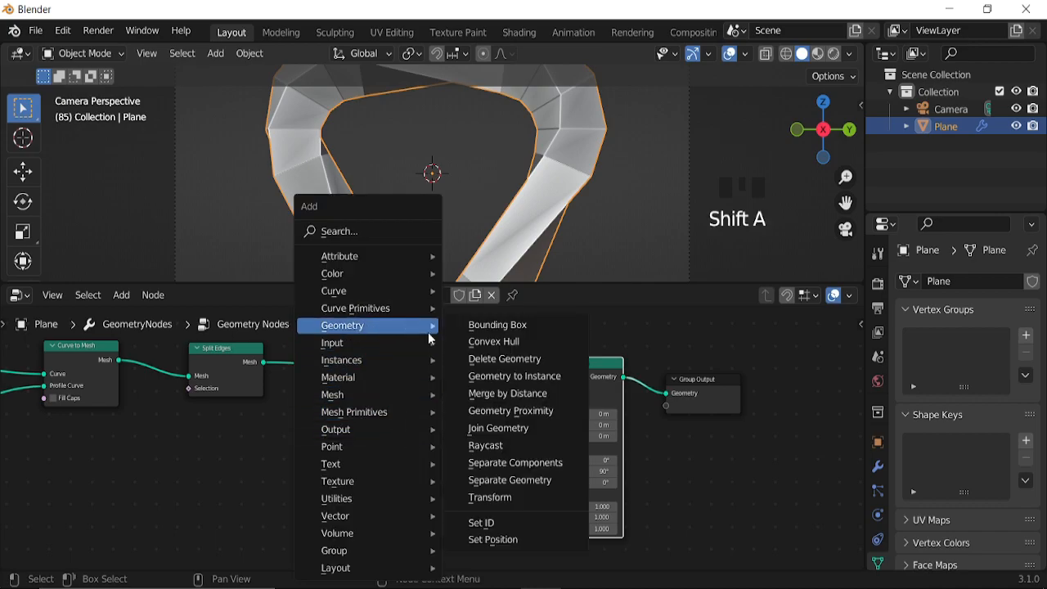
{"action": "left_click", "coordinate": [487, 539]}
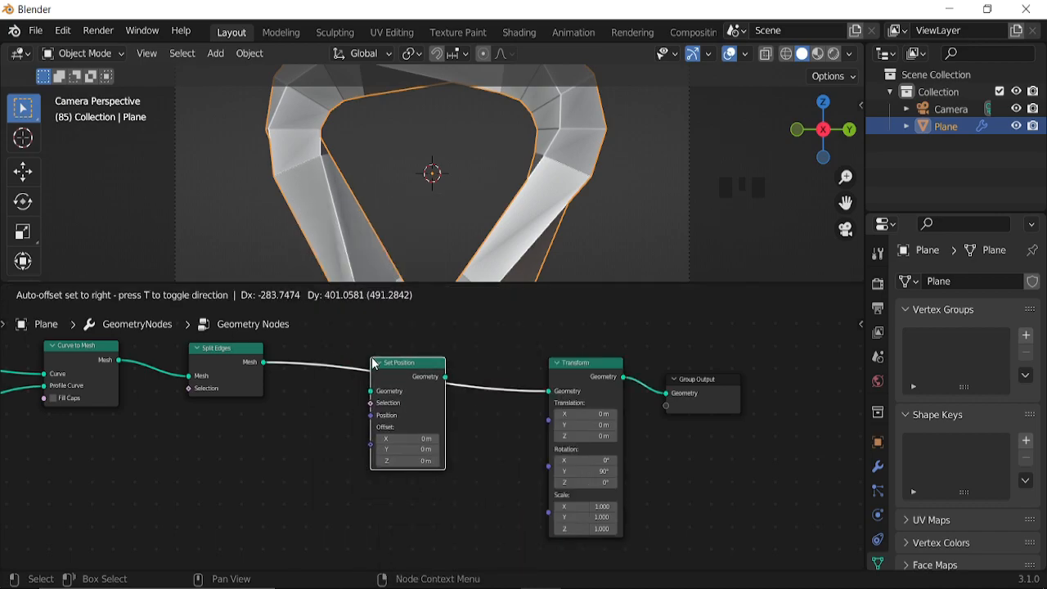
{"action": "left_click", "coordinate": [374, 361]}
Add a Vector Math node and connect its Vector output to the Set Position node's Offset
{"action": "middle_click_drag", "start_coordinate": [317, 503], "coordinate": [453, 428]}
{"action": "scroll", "coordinate": [423, 442], "scroll_direction": "up", "scroll_amount": 2}
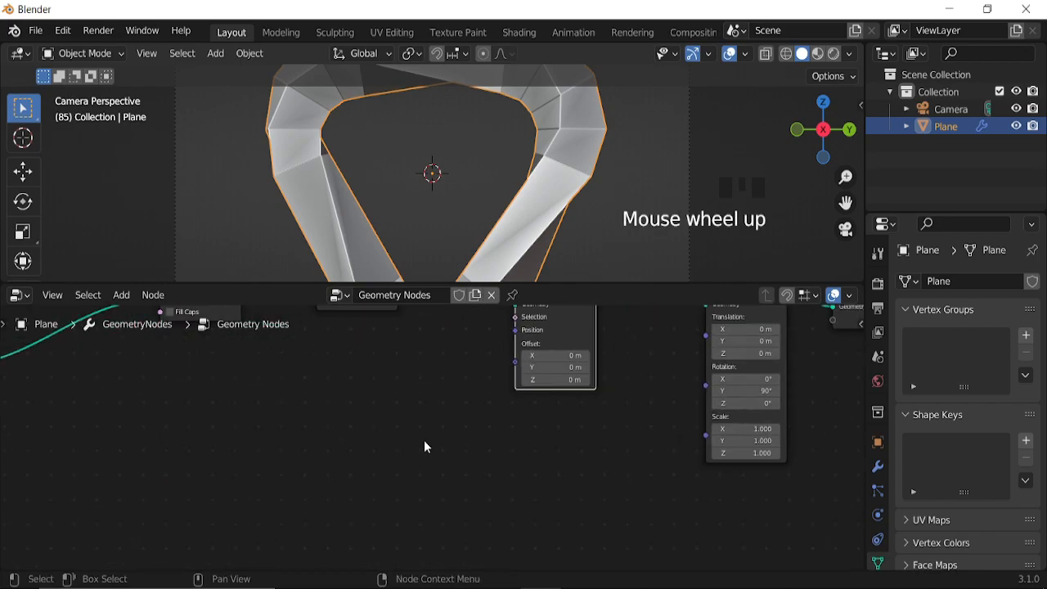
{"action": "key", "text": "shift+a"}
{"action": "mouse_move", "coordinate": [425, 447]}
{"action": "mouse_move", "coordinate": [437, 516]}
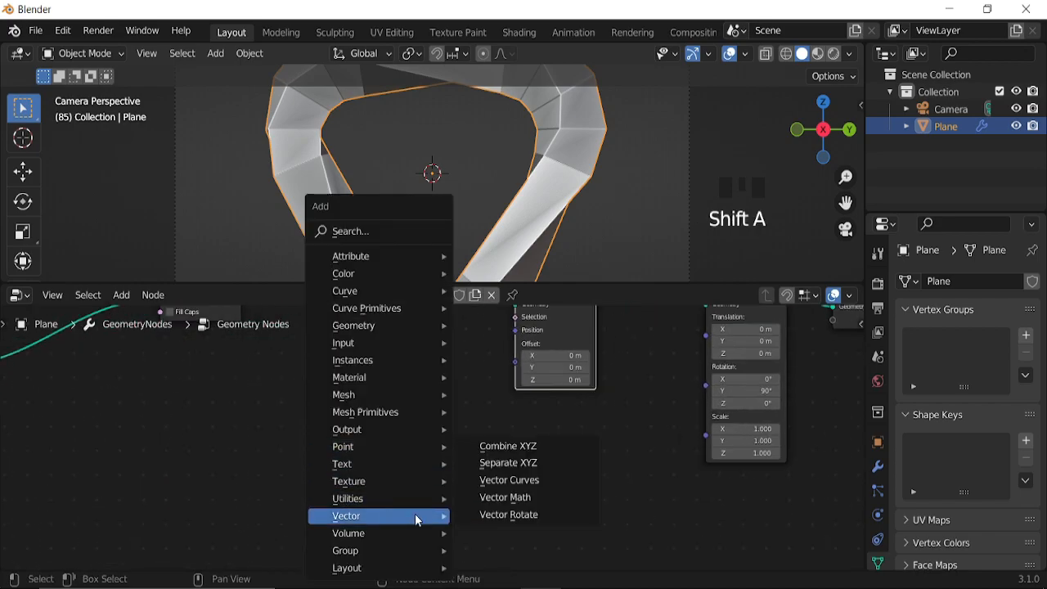
{"action": "left_click", "coordinate": [512, 498]}
{"action": "left_click", "coordinate": [313, 338]}
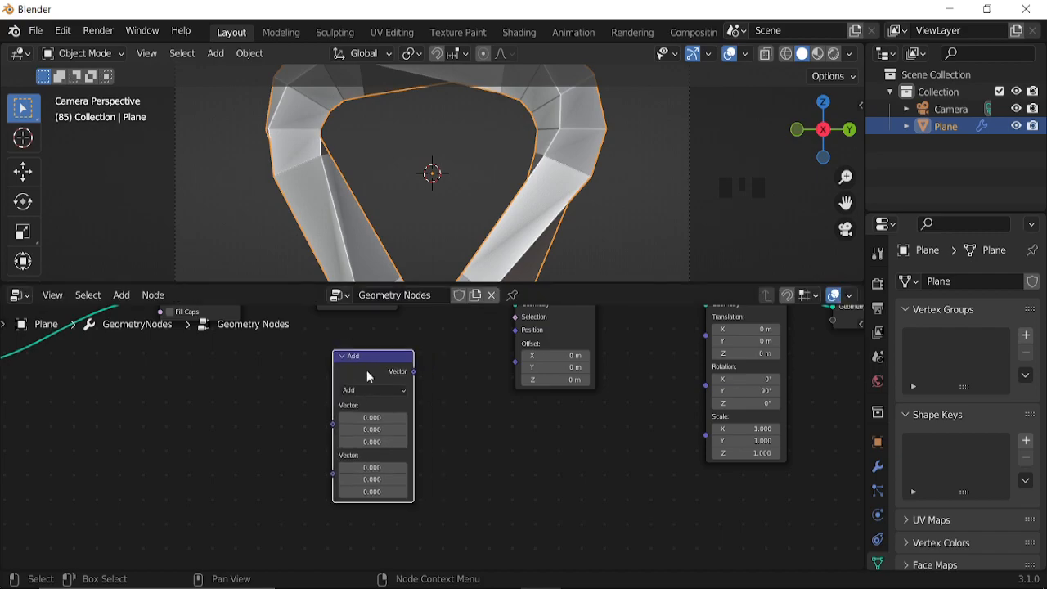
{"action": "scroll", "coordinate": [436, 396], "scroll_direction": "up", "scroll_amount": 2}
{"action": "left_click_drag", "start_coordinate": [411, 360], "coordinate": [528, 350]}
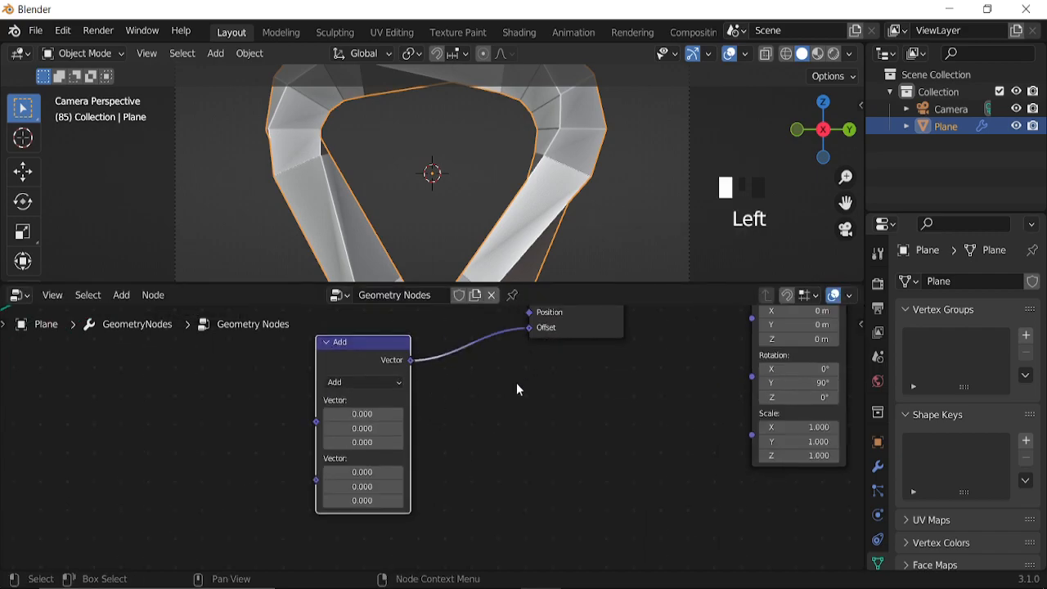
Change the Vector Math node's operation to Scale
{"action": "middle_click_drag", "start_coordinate": [443, 404], "coordinate": [521, 463]}
{"action": "scroll", "coordinate": [520, 455], "scroll_direction": "up", "scroll_amount": 3}
{"action": "left_click", "coordinate": [448, 435]}
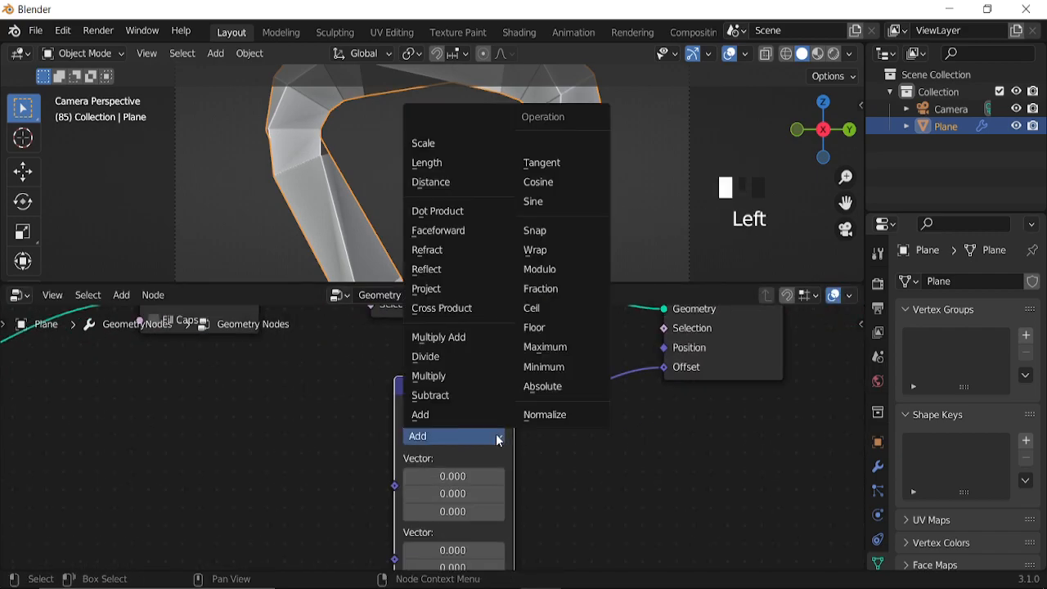
{"action": "left_click", "coordinate": [435, 145]}
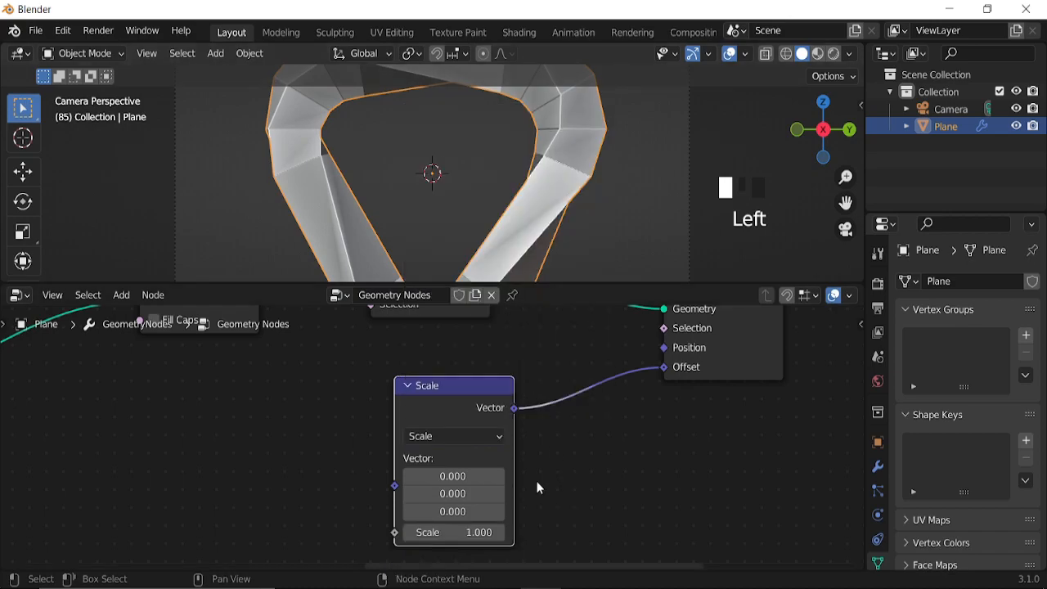
{"action": "left_click_drag", "start_coordinate": [454, 532], "coordinate": [490, 533], "text": "shift"}
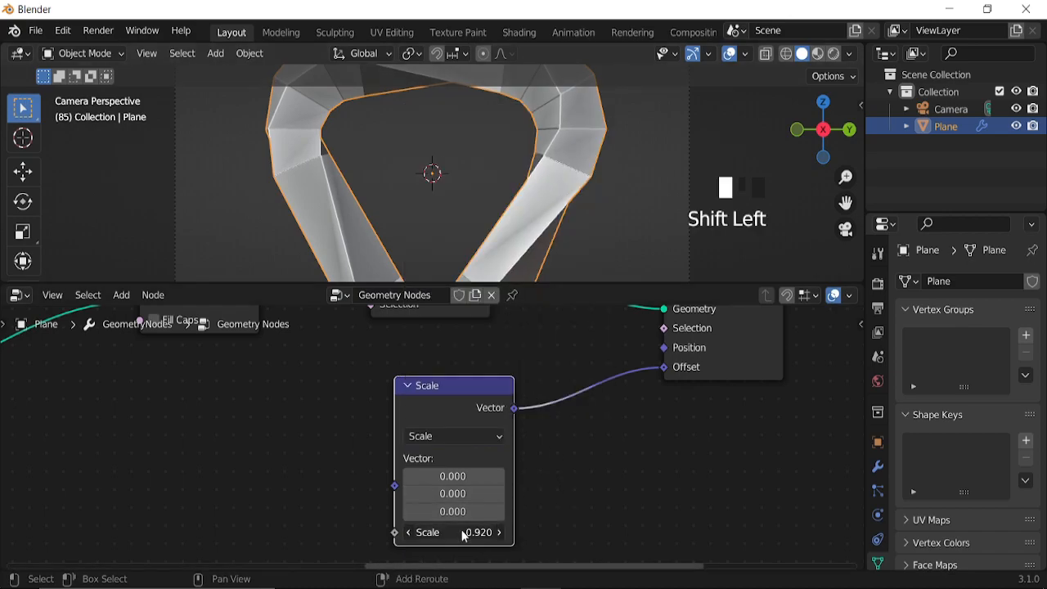
{"action": "middle_click_drag", "start_coordinate": [517, 569], "coordinate": [609, 491]}
{"action": "key", "text": "ctrl+z"}
Add a Normal input node and connect it to the Scale node's Vector input
{"action": "key", "text": "shift+a"}
{"action": "mouse_move", "coordinate": [498, 484]}
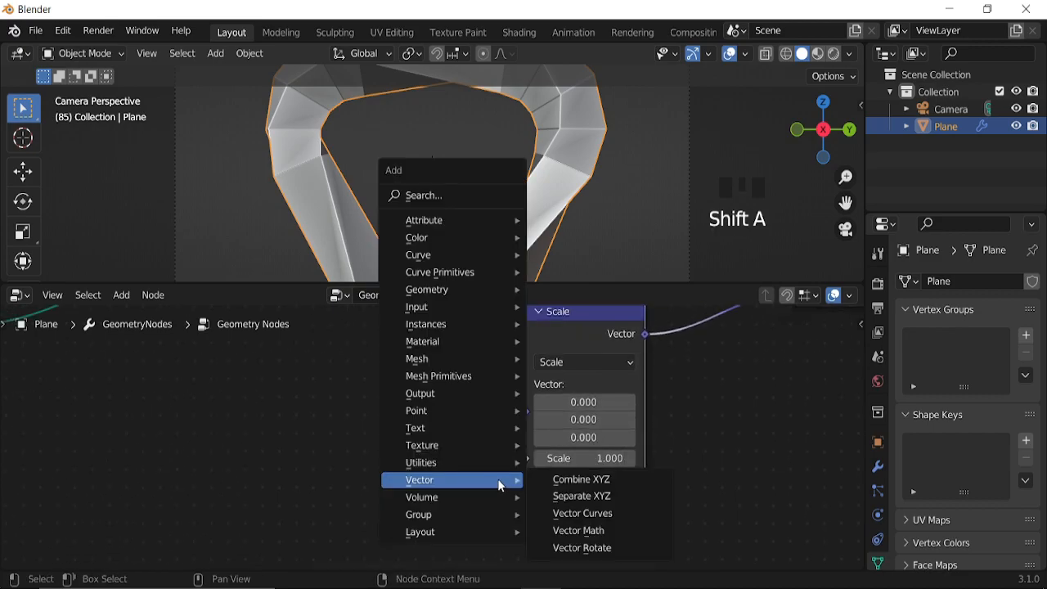
{"action": "mouse_move", "coordinate": [429, 309]}
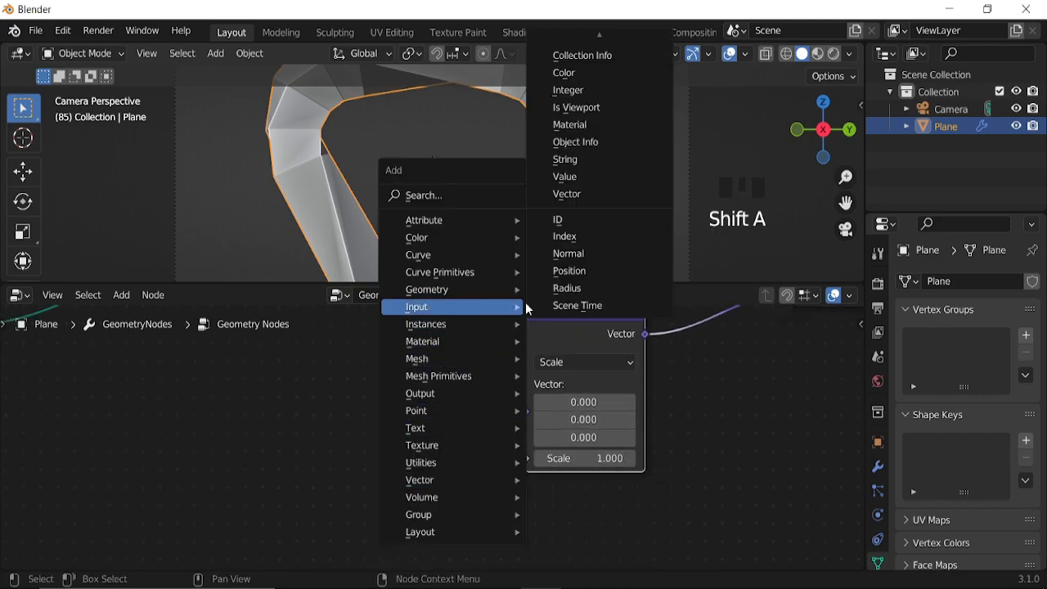
{"action": "left_click", "coordinate": [567, 254]}
{"action": "left_click", "coordinate": [381, 453]}
{"action": "left_click_drag", "start_coordinate": [384, 448], "coordinate": [530, 412]}
{"action": "scroll", "coordinate": [496, 229], "scroll_direction": "down", "scroll_amount": 6}
{"action": "scroll", "coordinate": [496, 228], "scroll_direction": "up", "scroll_amount": 3}
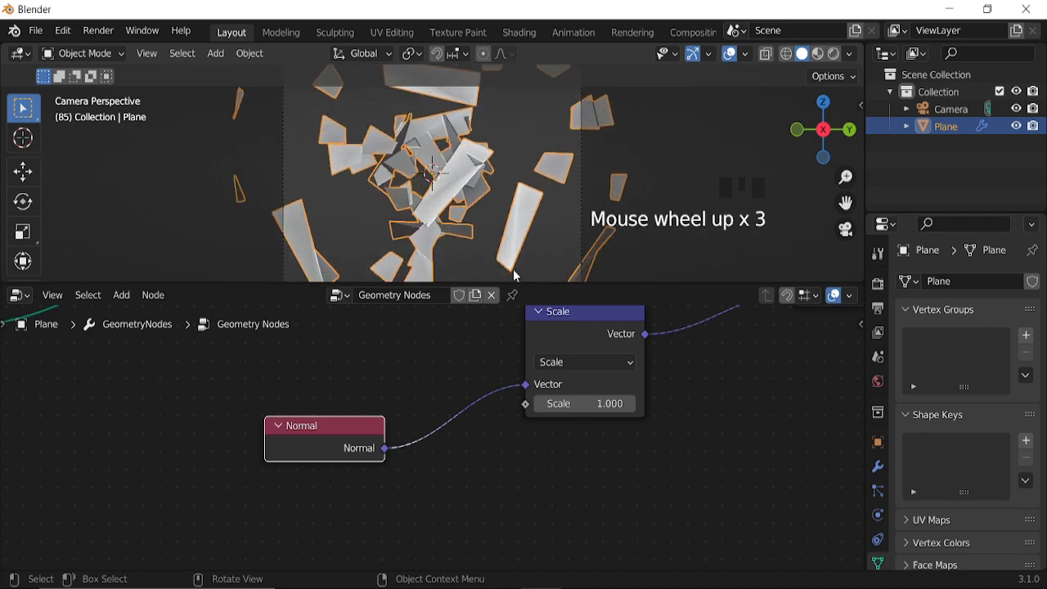
Set the Scale node's scale value to 0.05 so the split faces move slightly outward
{"action": "left_click", "coordinate": [583, 403], "text": "shift"}
{"action": "left_click_drag", "start_coordinate": [584, 403], "coordinate": [489, 403], "text": "shift"}
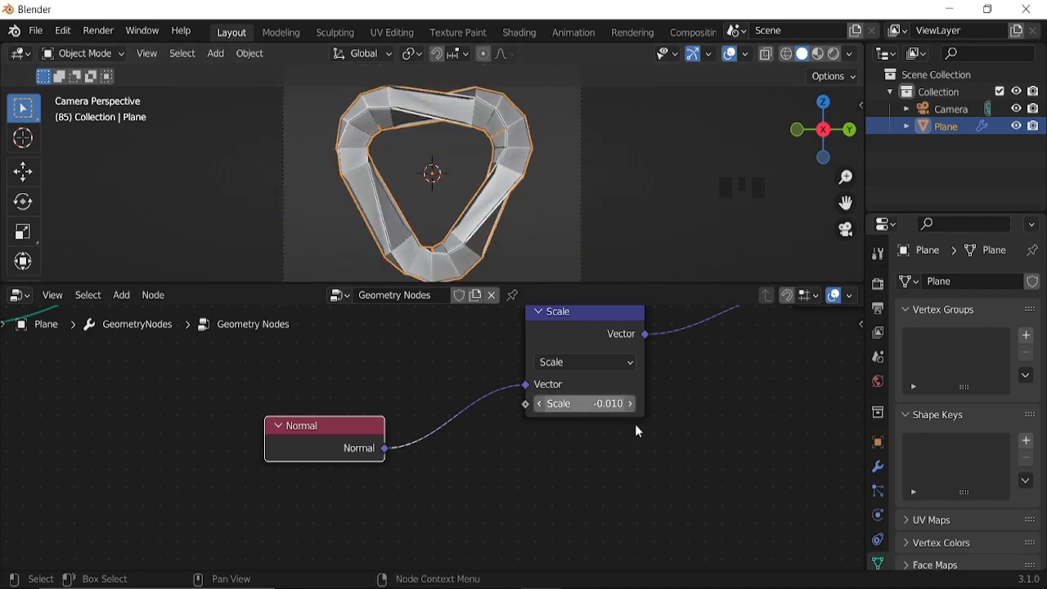
{"action": "scroll", "coordinate": [638, 430], "scroll_direction": "up", "scroll_amount": 4}
{"action": "middle_click_drag", "start_coordinate": [639, 431], "coordinate": [480, 480]}
{"action": "scroll", "coordinate": [483, 487], "scroll_direction": "up", "scroll_amount": 5}
{"action": "left_click", "coordinate": [520, 436]}
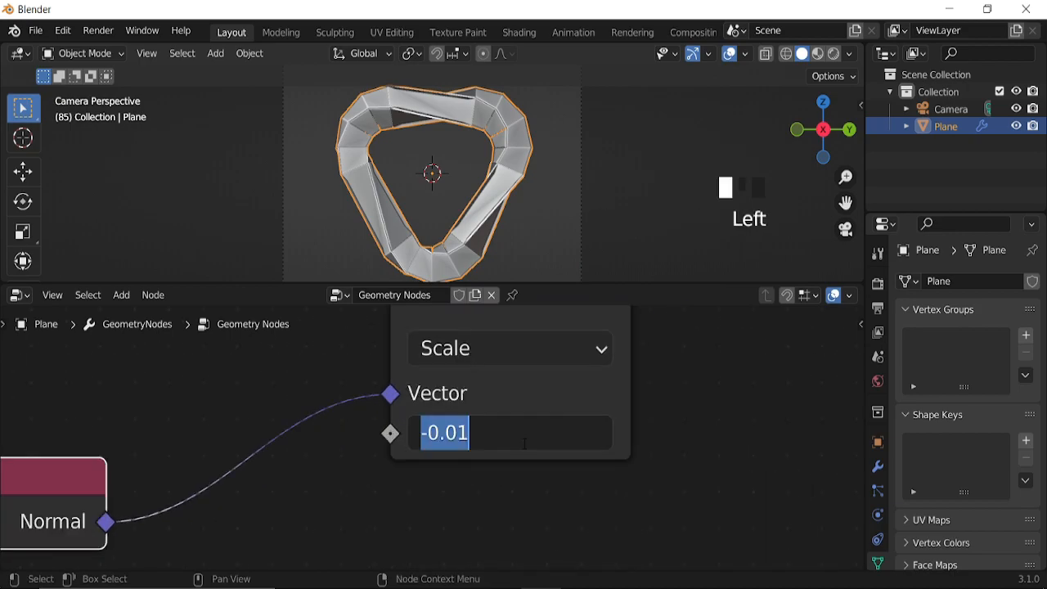
{"action": "type", "text": "0."}
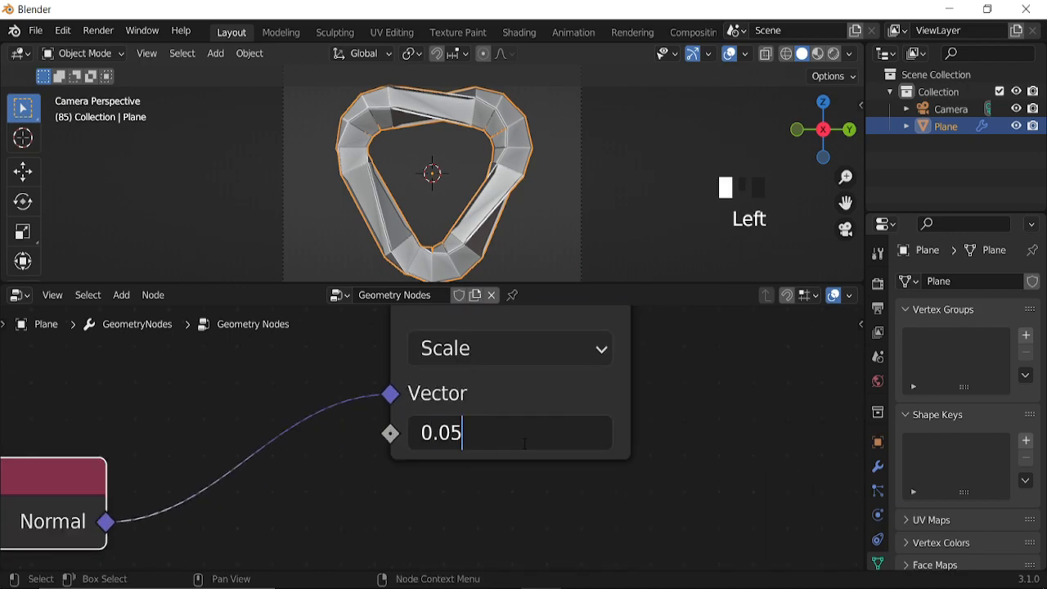
{"action": "key", "text": "Return"}
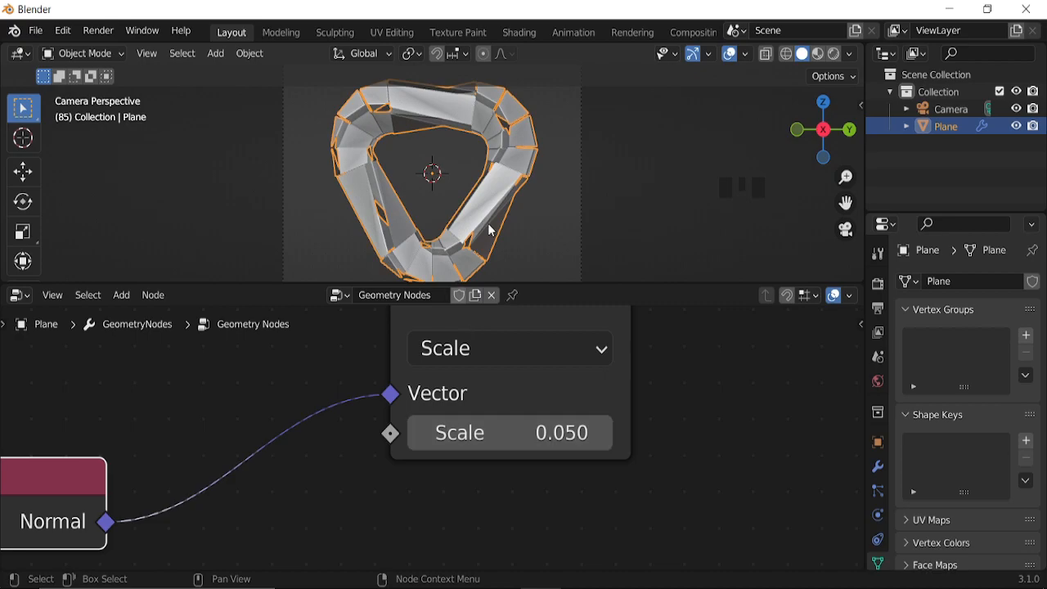
Hide the viewport overlays and play the animation to check the separated faces
{"action": "left_click", "coordinate": [730, 55]}
{"action": "scroll", "coordinate": [511, 182], "scroll_direction": "up", "scroll_amount": 4}
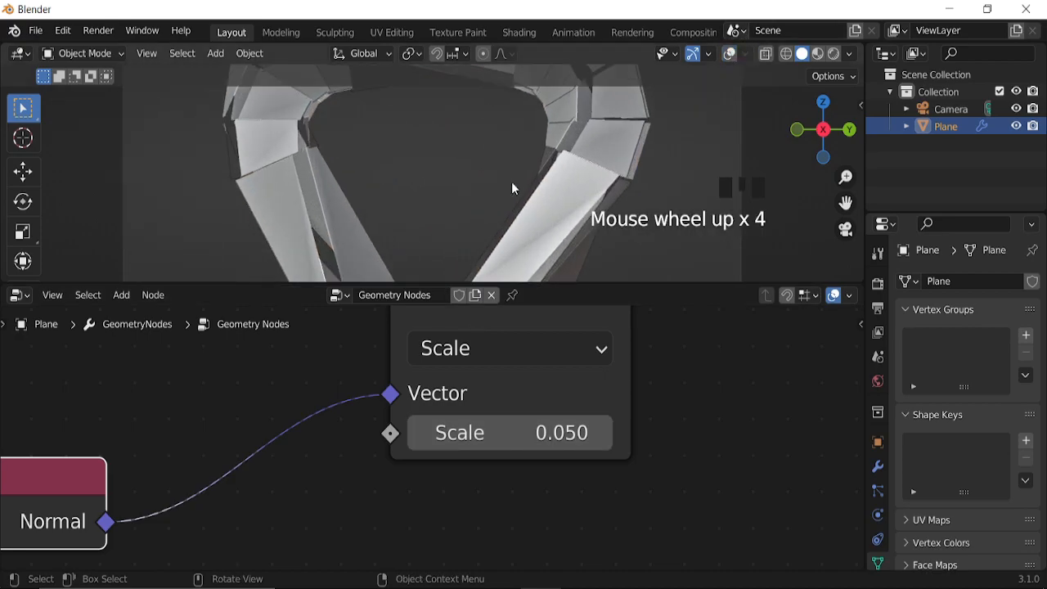
{"action": "key", "text": "space"}
{"action": "scroll", "coordinate": [498, 193], "scroll_direction": "down", "scroll_amount": 4}
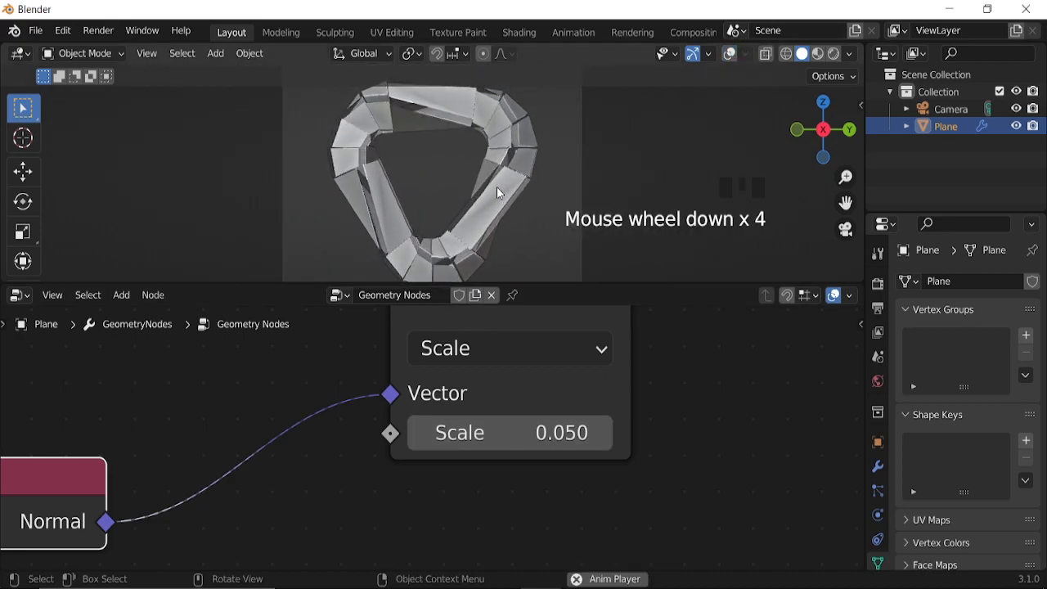
{"action": "key", "text": "space"}
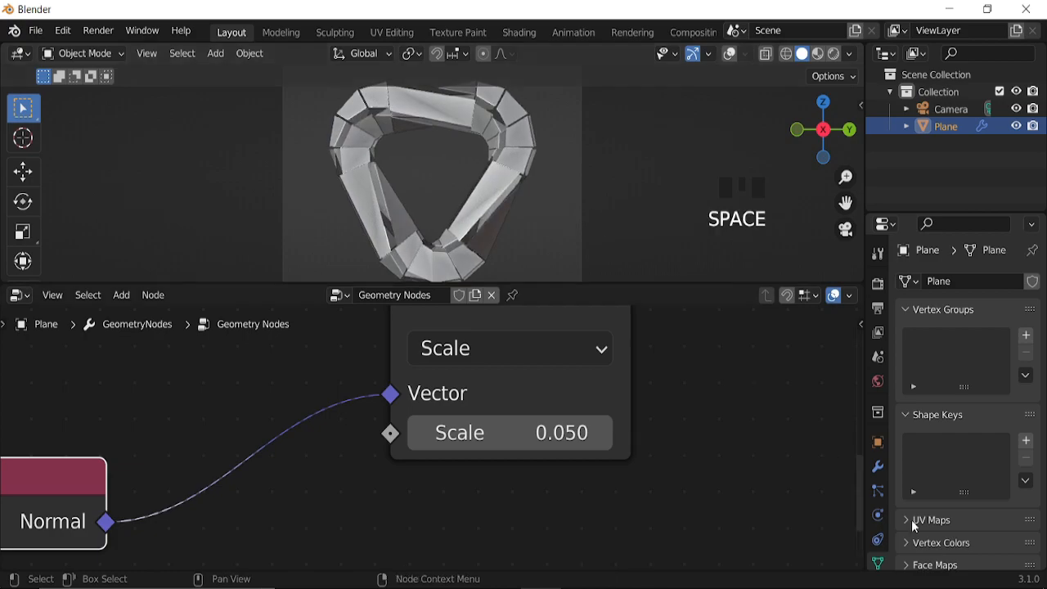
Add a Solidify modifier to the plane after the Geometry Nodes modifier
{"action": "left_click", "coordinate": [877, 466]}
{"action": "left_click", "coordinate": [928, 282]}
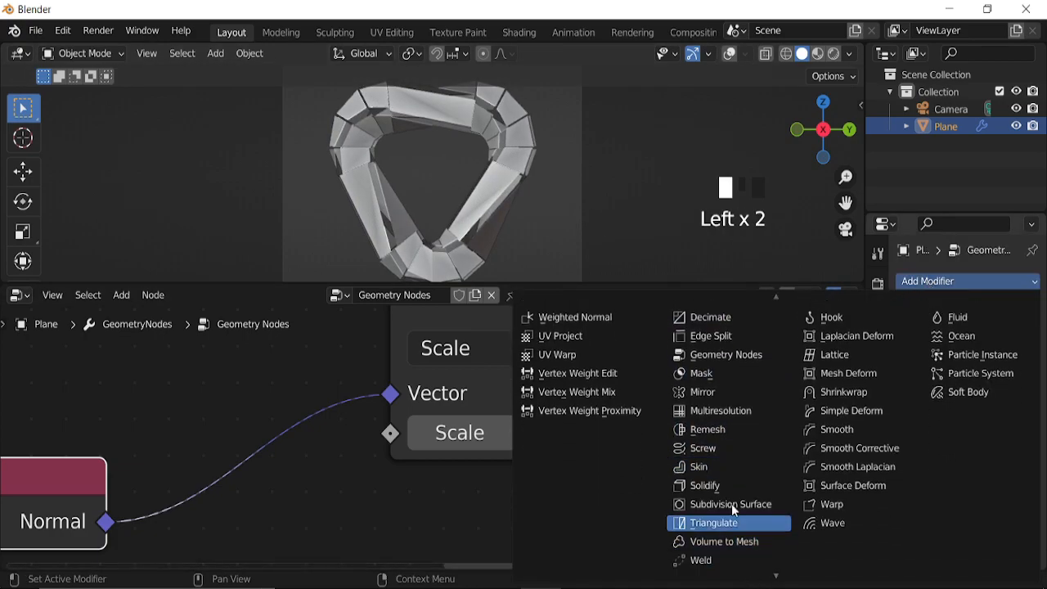
{"action": "left_click", "coordinate": [720, 483]}
{"action": "scroll", "coordinate": [504, 234], "scroll_direction": "up", "scroll_amount": 2}
{"action": "scroll", "coordinate": [508, 223], "scroll_direction": "up", "scroll_amount": 2}
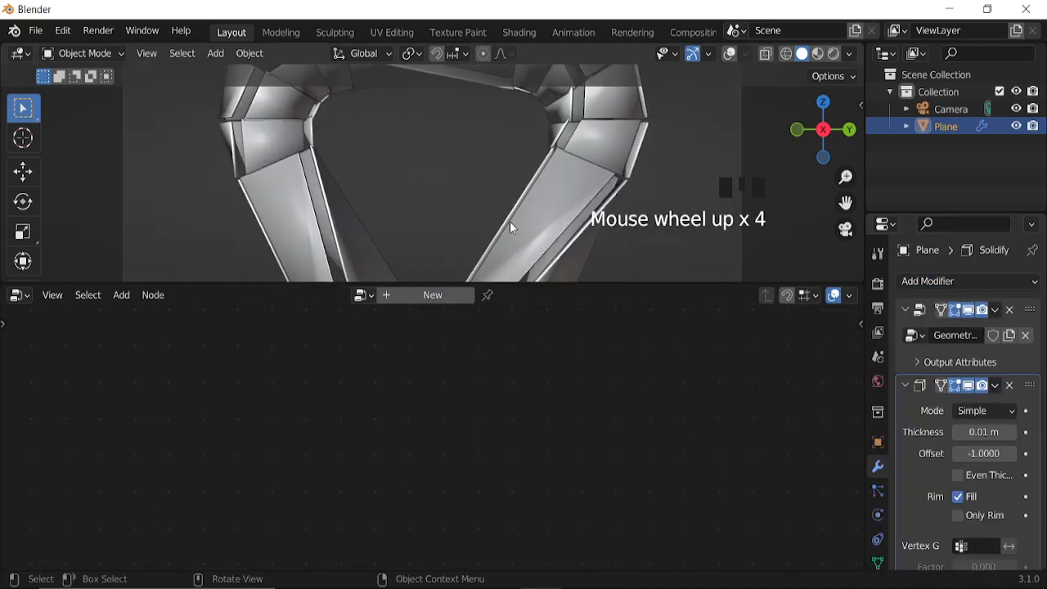
Set the Solidify thickness to 0.063 m with Only Rim enabled, and preview the animation
{"action": "scroll", "coordinate": [524, 246], "scroll_direction": "down", "scroll_amount": 1}
{"action": "scroll", "coordinate": [940, 442], "scroll_direction": "down", "scroll_amount": 2}
{"action": "left_click", "coordinate": [978, 380]}
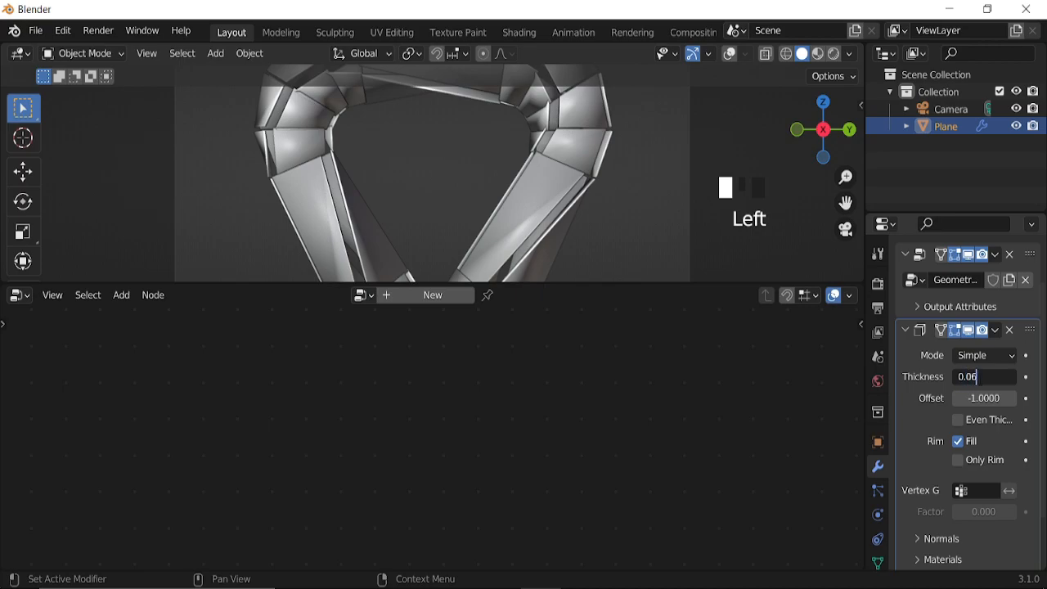
{"action": "key", "text": "Return"}
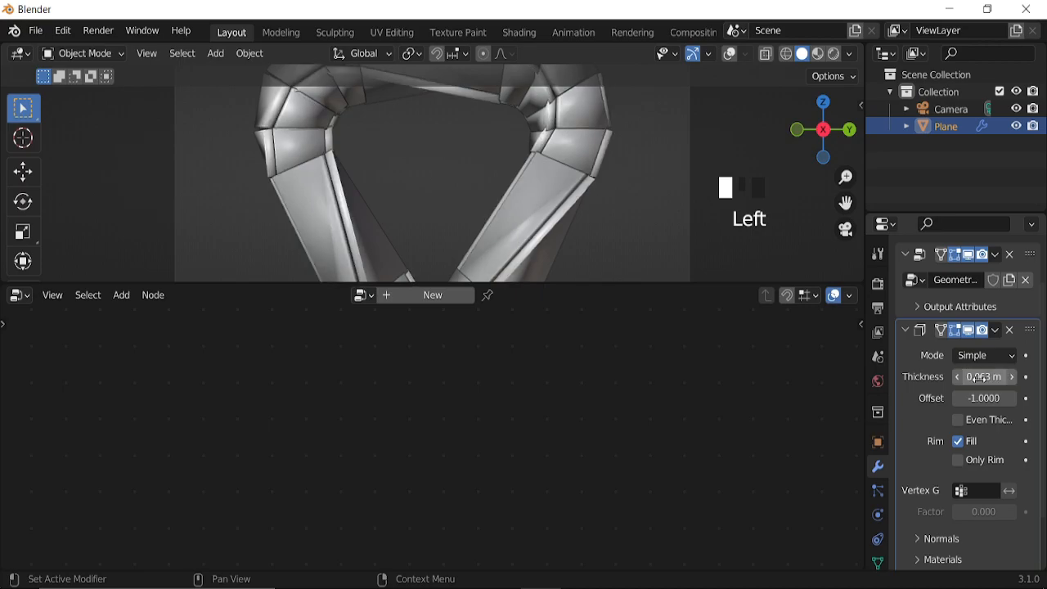
{"action": "left_click", "coordinate": [958, 462]}
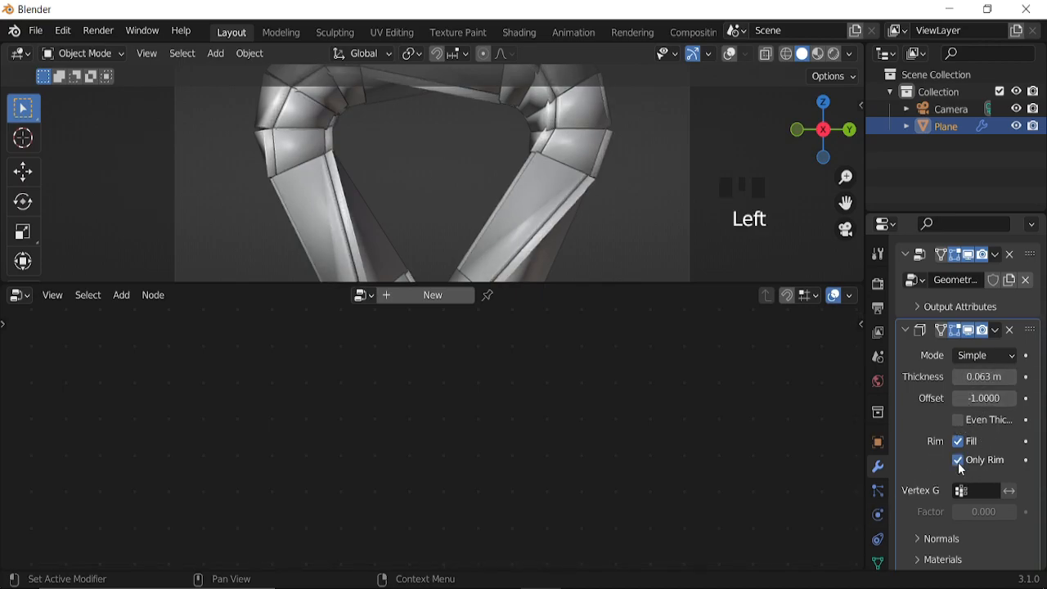
{"action": "scroll", "coordinate": [585, 245], "scroll_direction": "down", "scroll_amount": 6}
{"action": "scroll", "coordinate": [510, 243], "scroll_direction": "up", "scroll_amount": 1}
{"action": "key", "text": "space"}
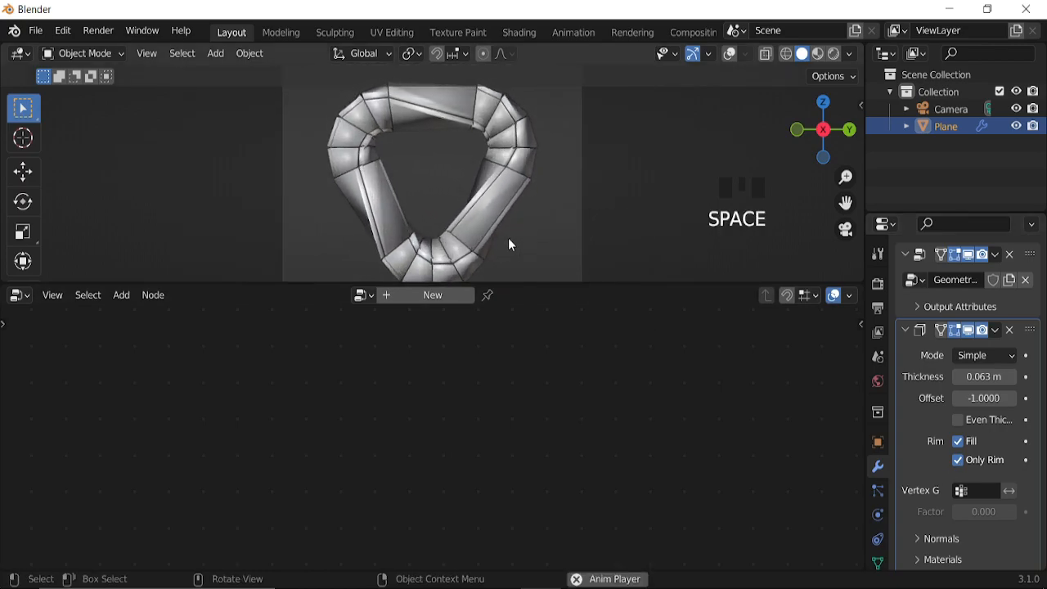
{"action": "key", "text": "space"}
Collapse the Solidify settings and add a Bevel modifier below it to round the segments' edges
{"action": "left_click", "coordinate": [906, 329]}
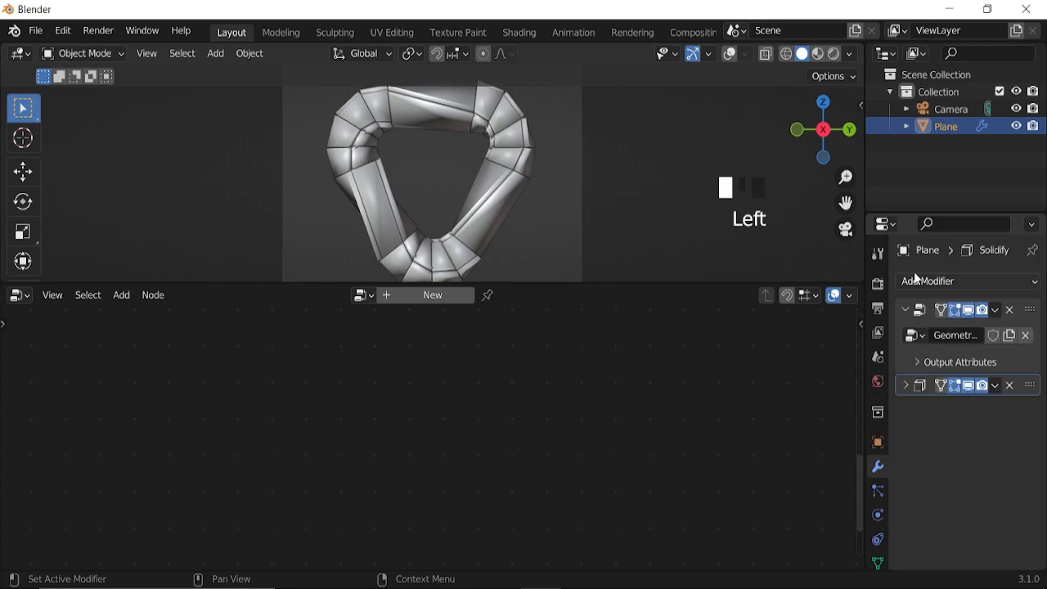
{"action": "left_click", "coordinate": [917, 279]}
{"action": "left_click", "coordinate": [738, 347]}
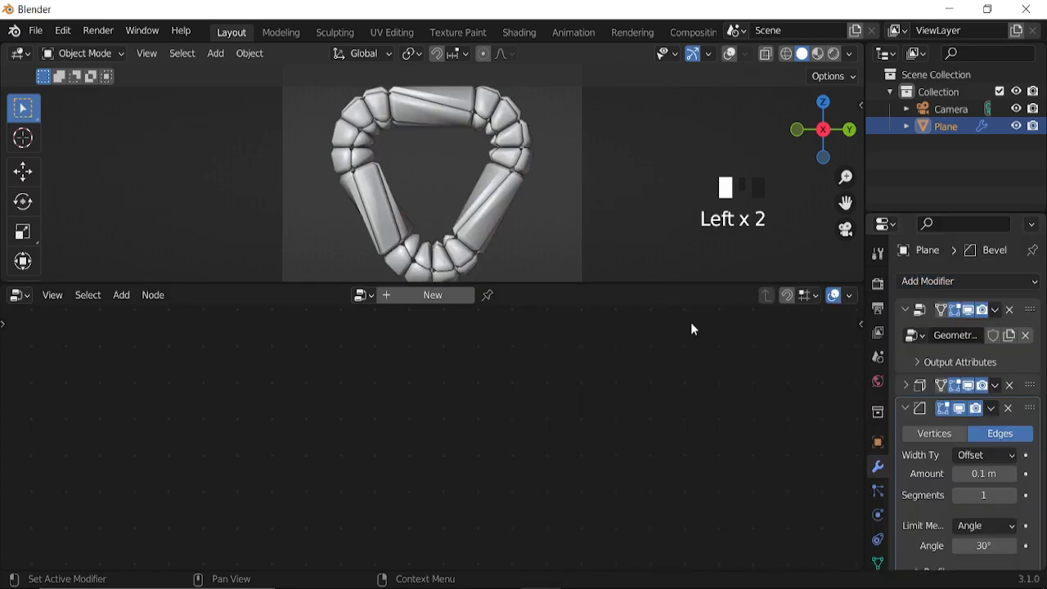
{"action": "scroll", "coordinate": [525, 183], "scroll_direction": "up", "scroll_amount": 5}
{"action": "scroll", "coordinate": [526, 182], "scroll_direction": "down", "scroll_amount": 3}
{"action": "scroll", "coordinate": [997, 391], "scroll_direction": "down", "scroll_amount": 7}
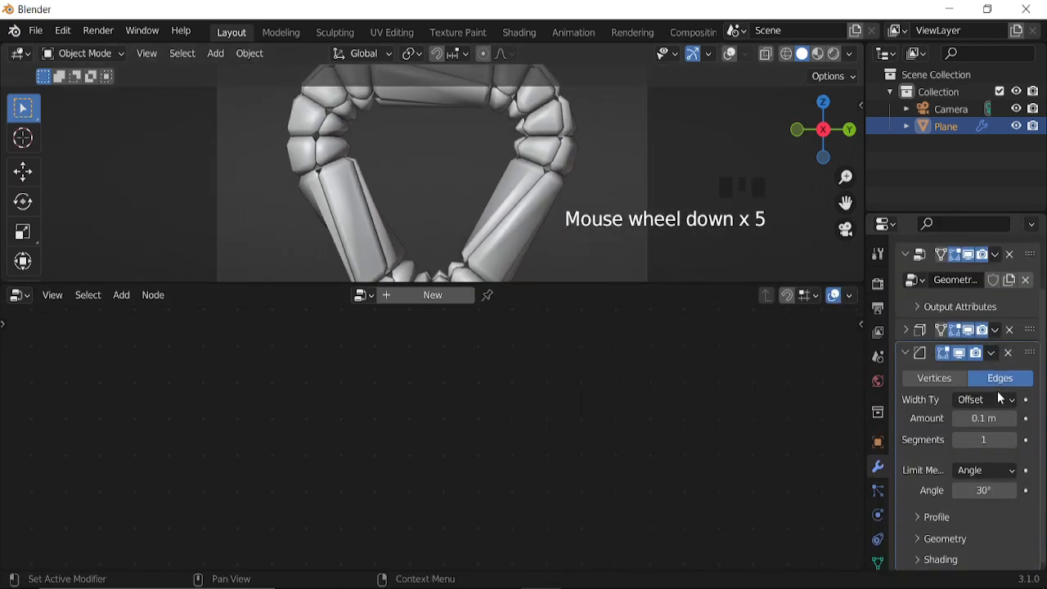
Set the Bevel modifier's amount to 0.043 m with 2 segments, and preview the animation
{"action": "scroll", "coordinate": [997, 427], "scroll_direction": "up", "scroll_amount": 1}
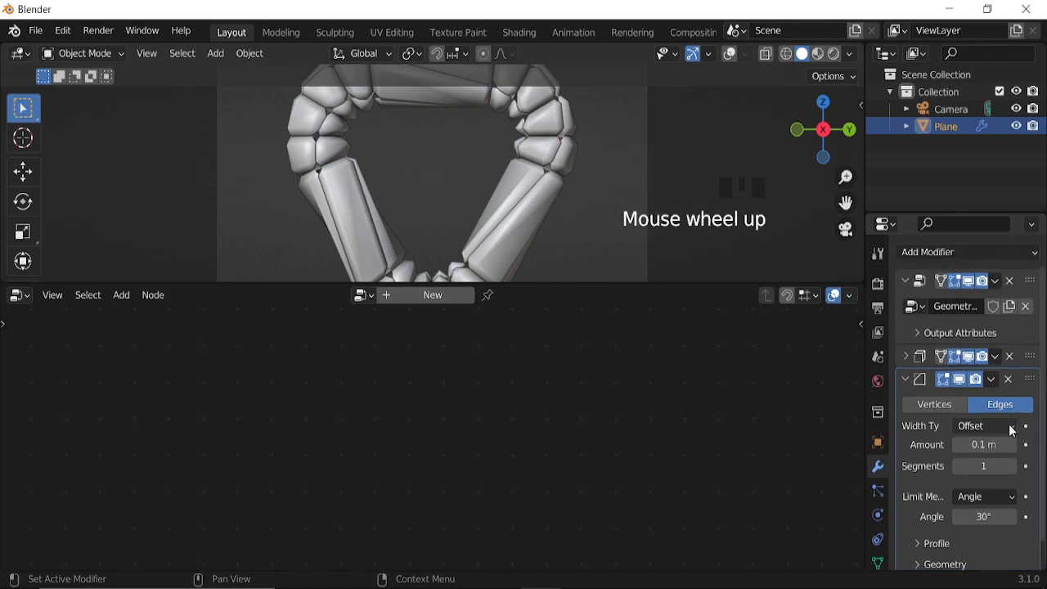
{"action": "left_click", "coordinate": [996, 444]}
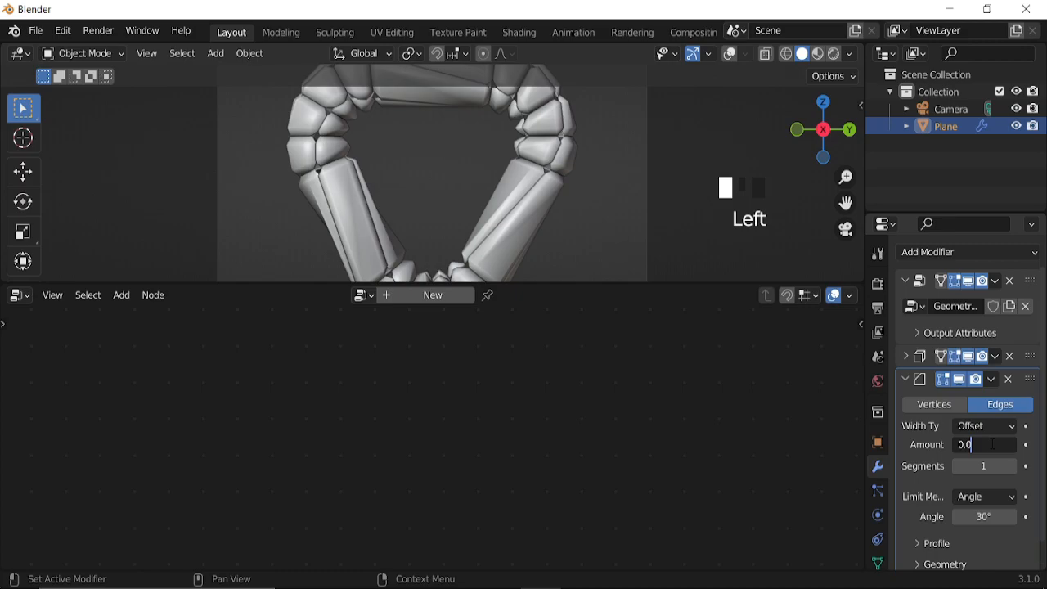
{"action": "type", "text": "0.043"}
{"action": "key", "text": "Return"}
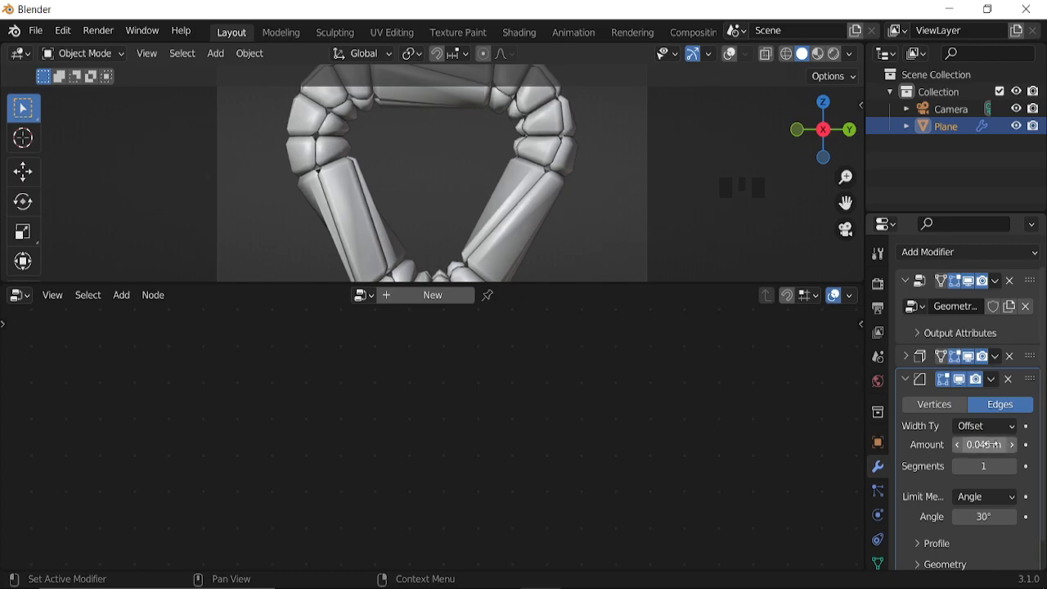
{"action": "left_click", "coordinate": [1012, 465]}
{"action": "scroll", "coordinate": [547, 230], "scroll_direction": "up", "scroll_amount": 2}
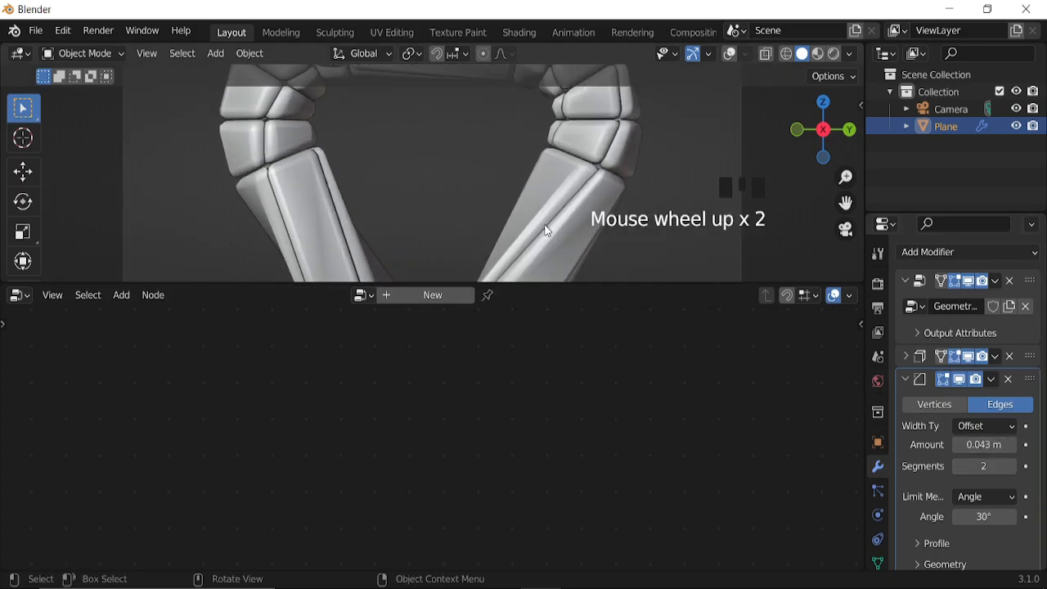
{"action": "key", "text": "space"}
{"action": "scroll", "coordinate": [546, 226], "scroll_direction": "down", "scroll_amount": 3}
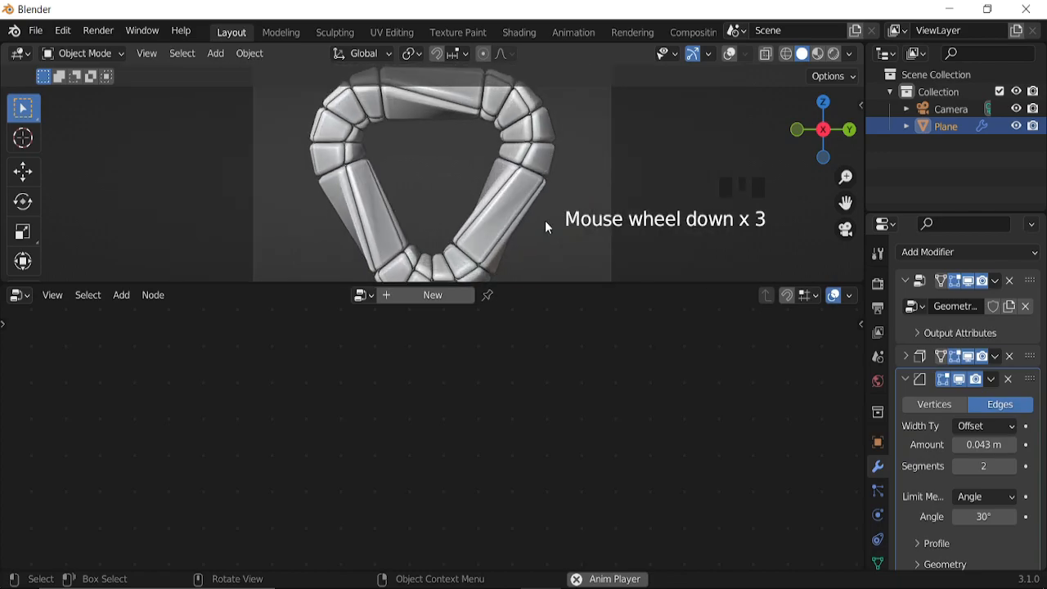
{"action": "key", "text": "space"}
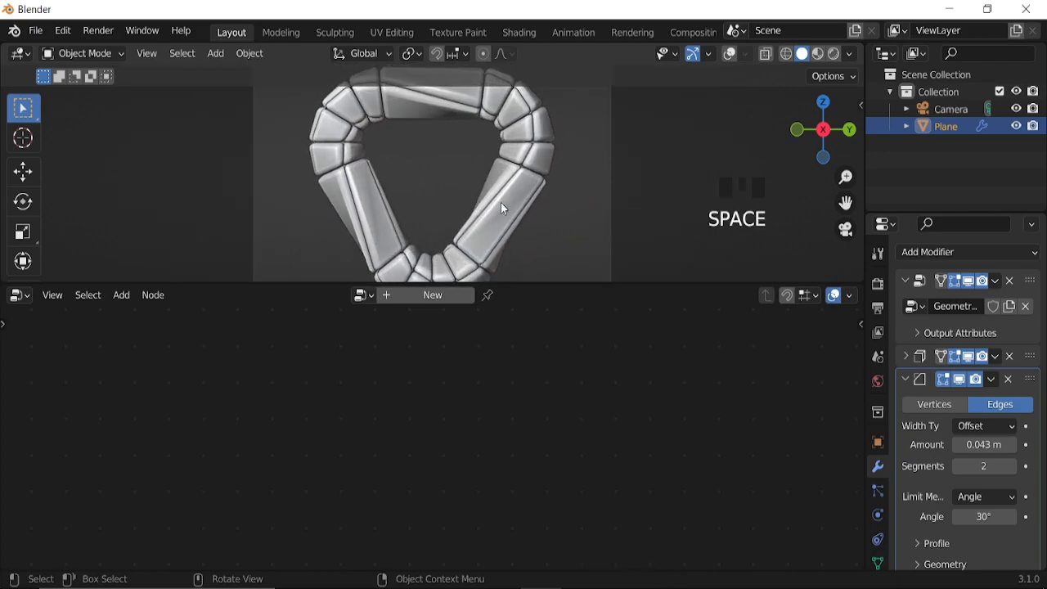
Bring up the plane's Geometry Nodes tree and move Transform and Group Output together away from Set Position to make room
{"action": "left_click", "coordinate": [567, 266]}
{"action": "scroll", "coordinate": [523, 400], "scroll_direction": "down", "scroll_amount": 5}
{"action": "middle_click_drag", "start_coordinate": [533, 386], "coordinate": [419, 415]}
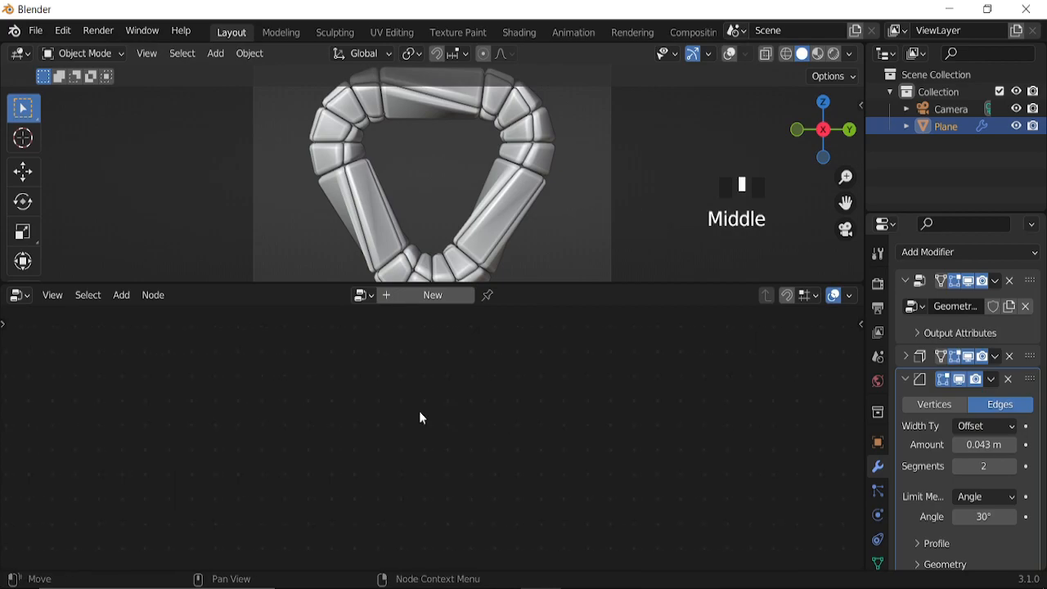
{"action": "left_click", "coordinate": [1022, 282]}
{"action": "scroll", "coordinate": [547, 423], "scroll_direction": "down", "scroll_amount": 8}
{"action": "middle_click_drag", "start_coordinate": [664, 376], "coordinate": [443, 416]}
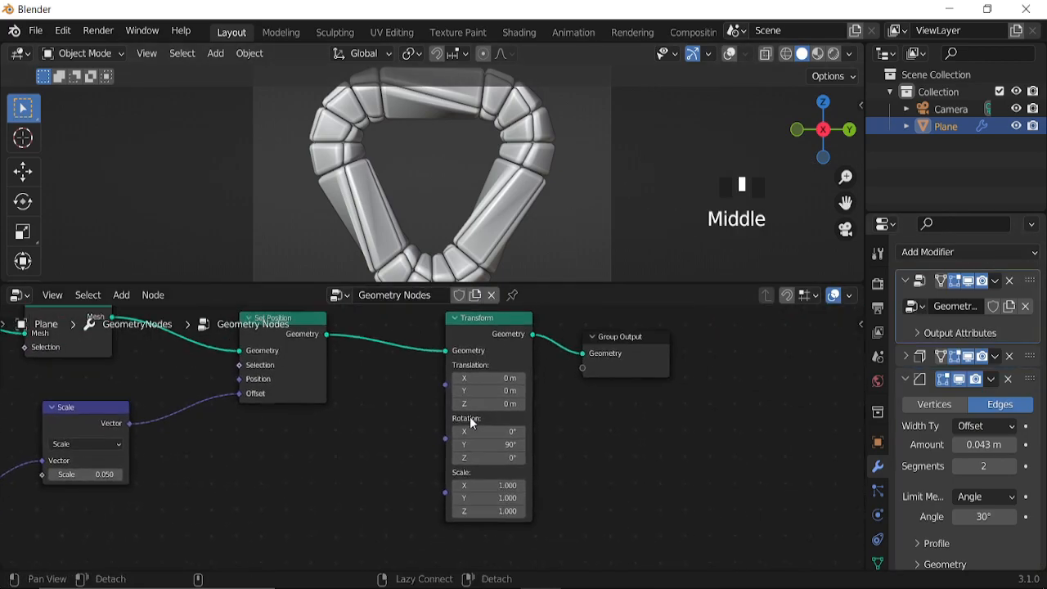
{"action": "middle_click_drag", "start_coordinate": [507, 390], "coordinate": [434, 409]}
{"action": "left_click_drag", "start_coordinate": [572, 327], "coordinate": [413, 398]}
{"action": "left_click_drag", "start_coordinate": [425, 345], "coordinate": [672, 335]}
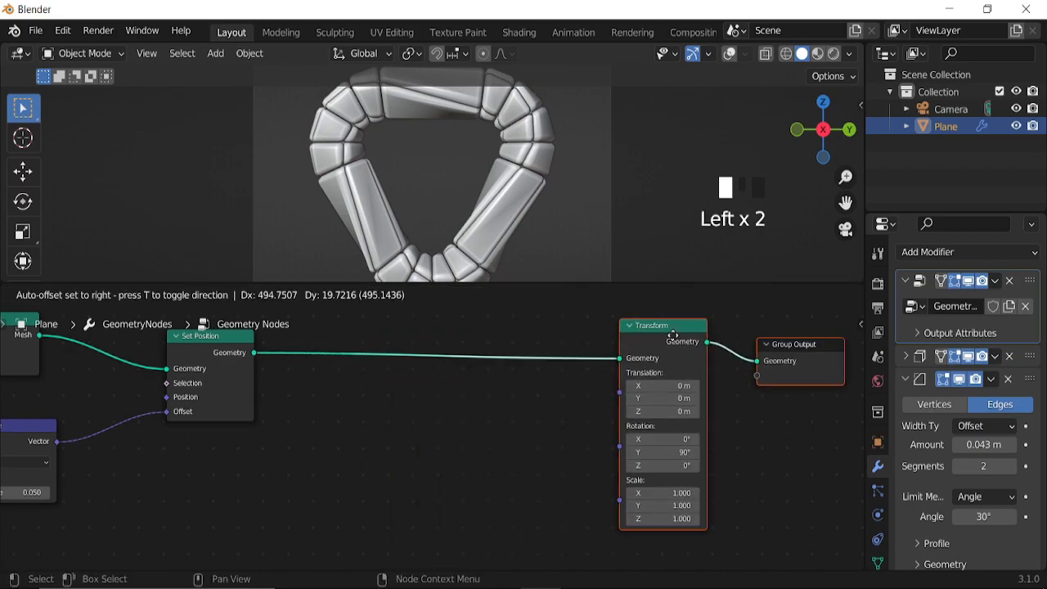
Insert an Extrude Mesh node between Set Position and Transform, with an Offset Scale of 0.05
{"action": "key", "text": "shift+a"}
{"action": "mouse_move", "coordinate": [417, 396]}
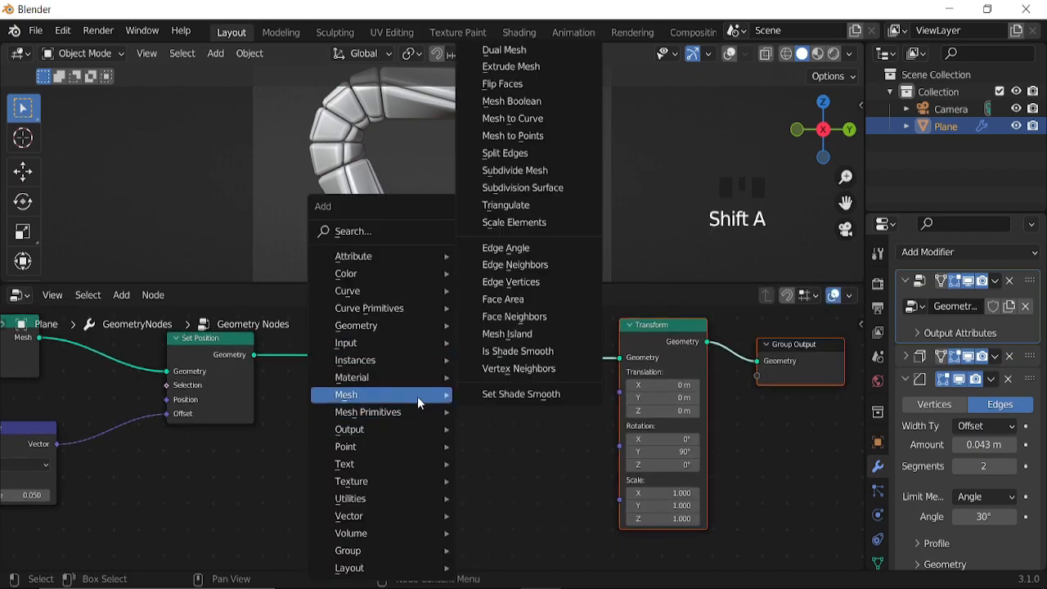
{"action": "left_click", "coordinate": [511, 66]}
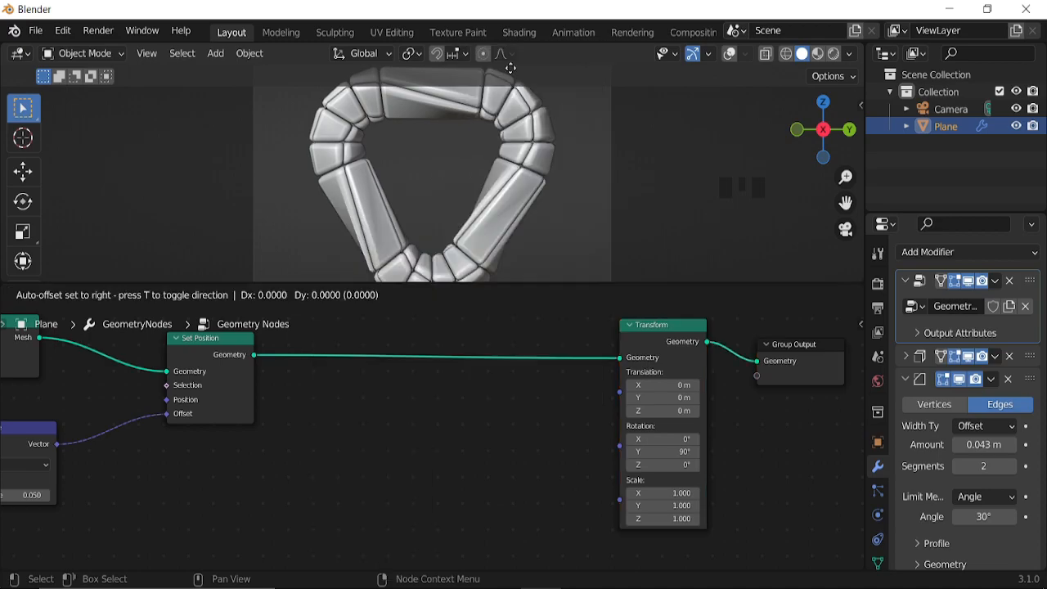
{"action": "left_click", "coordinate": [327, 335]}
{"action": "middle_click_drag", "start_coordinate": [442, 380], "coordinate": [479, 423]}
{"action": "scroll", "coordinate": [455, 463], "scroll_direction": "up", "scroll_amount": 3}
{"action": "scroll", "coordinate": [455, 462], "scroll_direction": "up", "scroll_amount": 2}
{"action": "left_click", "coordinate": [447, 391]}
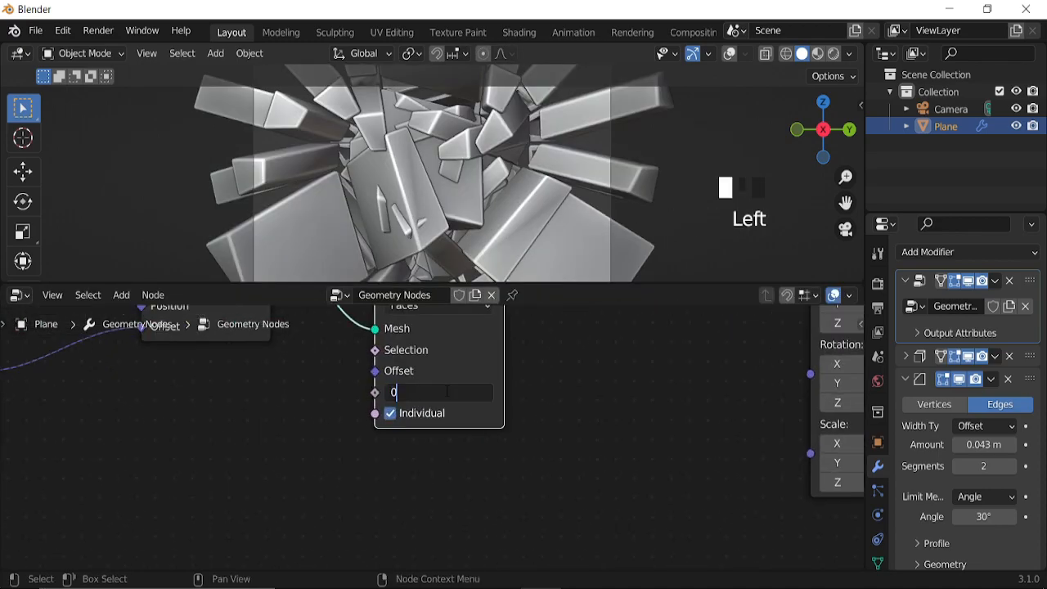
{"action": "key", "text": "Return"}
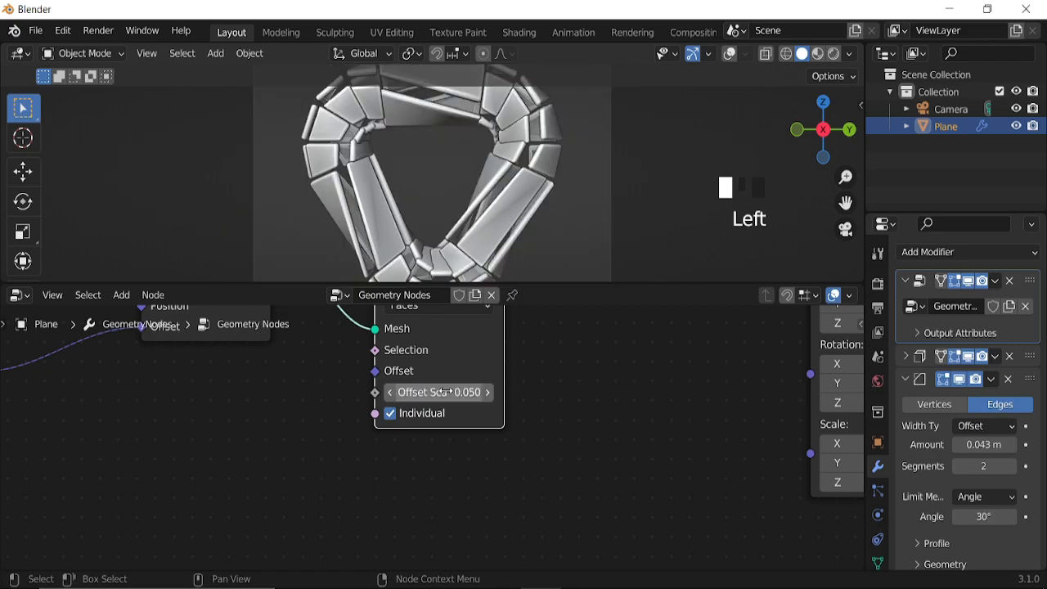
{"action": "scroll", "coordinate": [512, 222], "scroll_direction": "up", "scroll_amount": 4}
{"action": "scroll", "coordinate": [509, 262], "scroll_direction": "down", "scroll_amount": 3}
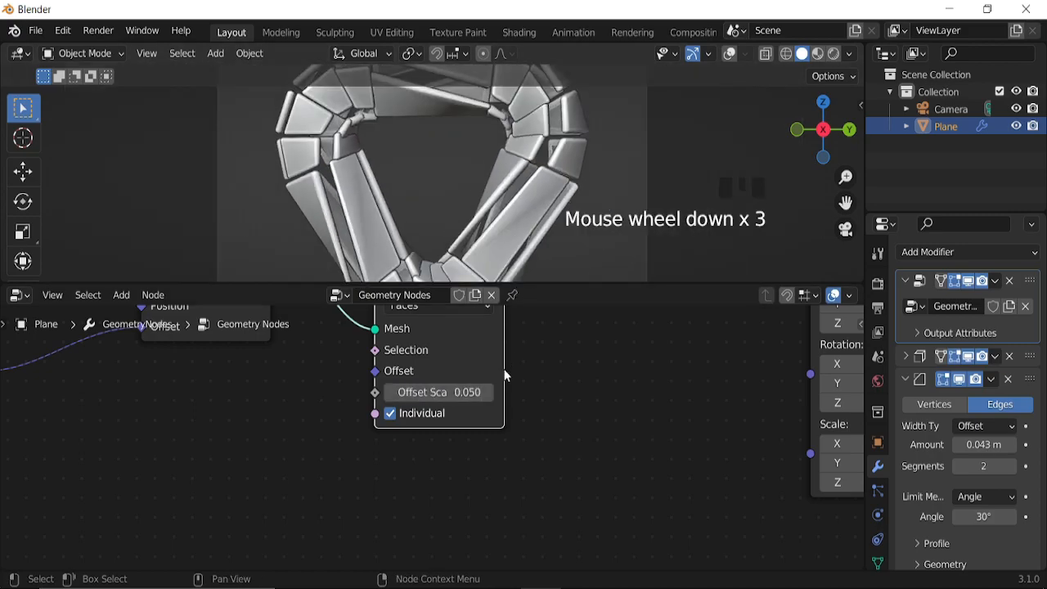
Insert a Scale Elements node between Extrude Mesh and Transform, and connect the extrusion's Top output to its Selection
{"action": "middle_click_drag", "start_coordinate": [532, 410], "coordinate": [506, 425]}
{"action": "scroll", "coordinate": [391, 481], "scroll_direction": "down", "scroll_amount": 2}
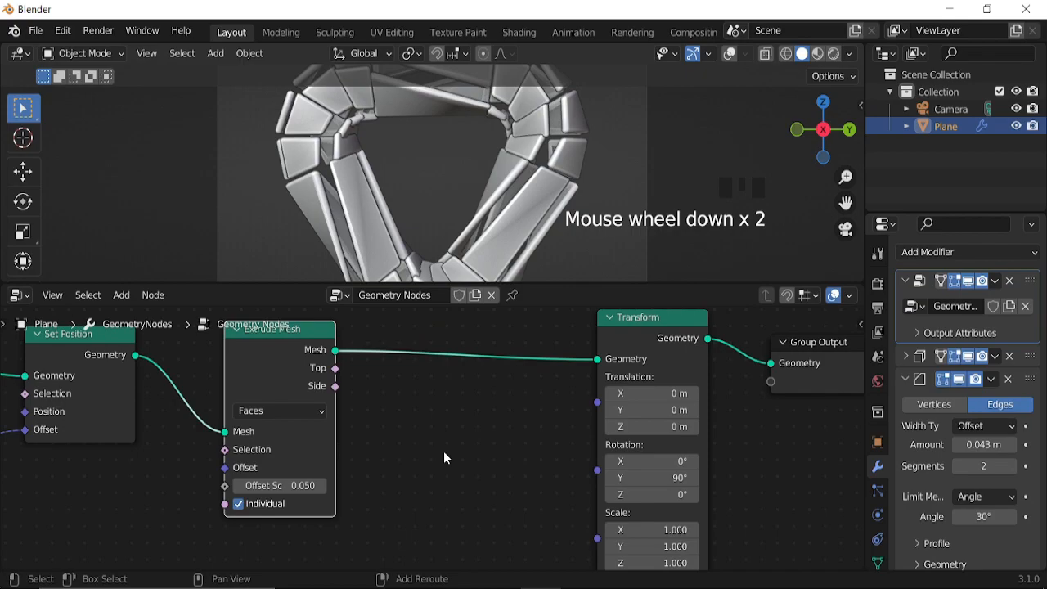
{"action": "key", "text": "shift+a"}
{"action": "mouse_move", "coordinate": [392, 394]}
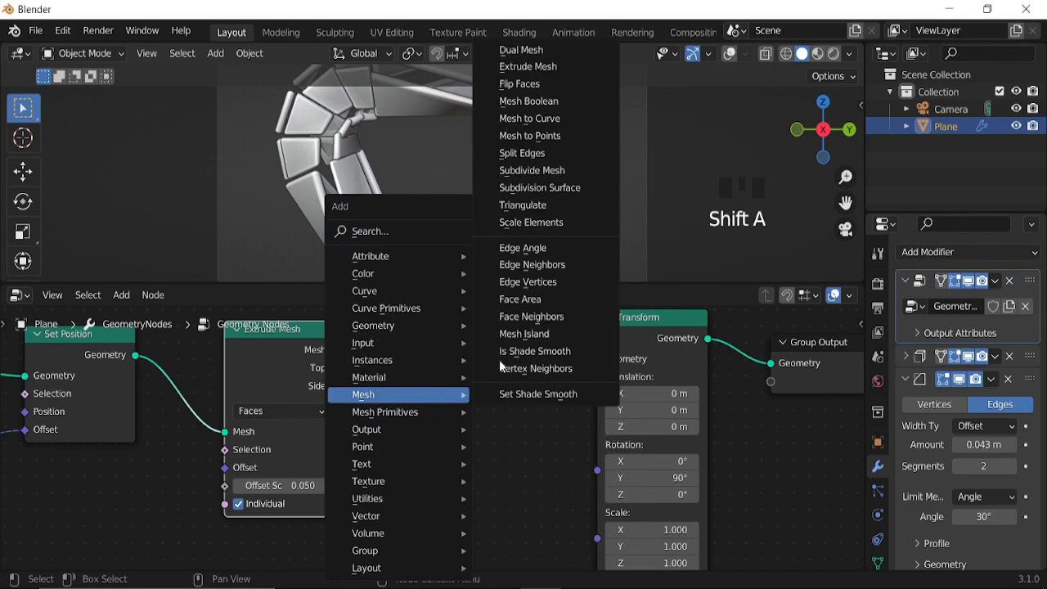
{"action": "left_click", "coordinate": [540, 222]}
{"action": "left_click", "coordinate": [404, 352]}
{"action": "left_click_drag", "start_coordinate": [336, 378], "coordinate": [430, 442]}
Set the Scale Elements scale to 0.15 and play the animation
{"action": "scroll", "coordinate": [490, 468], "scroll_direction": "up", "scroll_amount": 4}
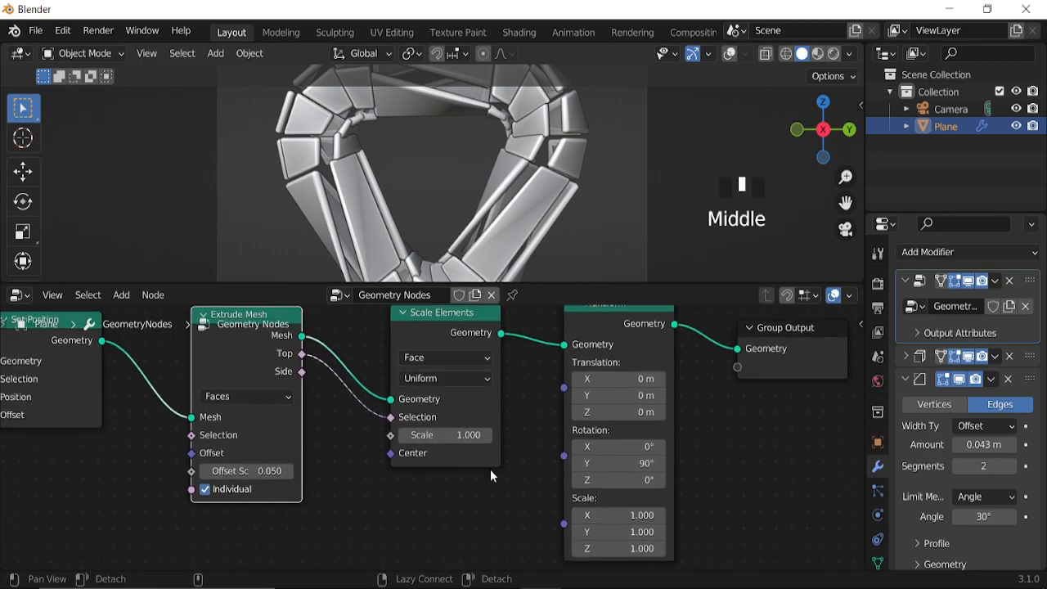
{"action": "left_click", "coordinate": [468, 433]}
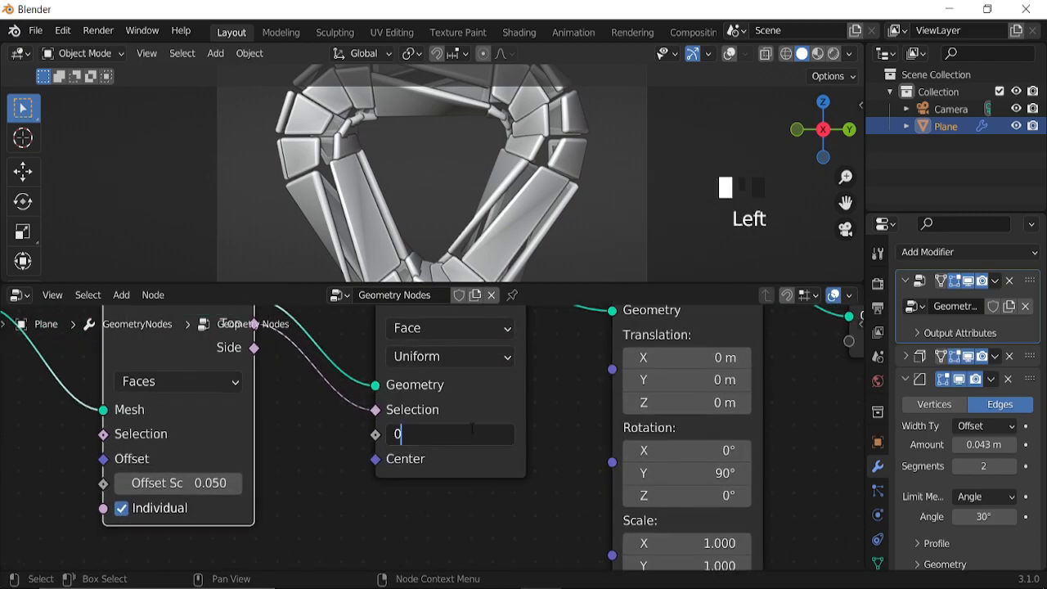
{"action": "type", "text": "0.15"}
{"action": "key", "text": "Return"}
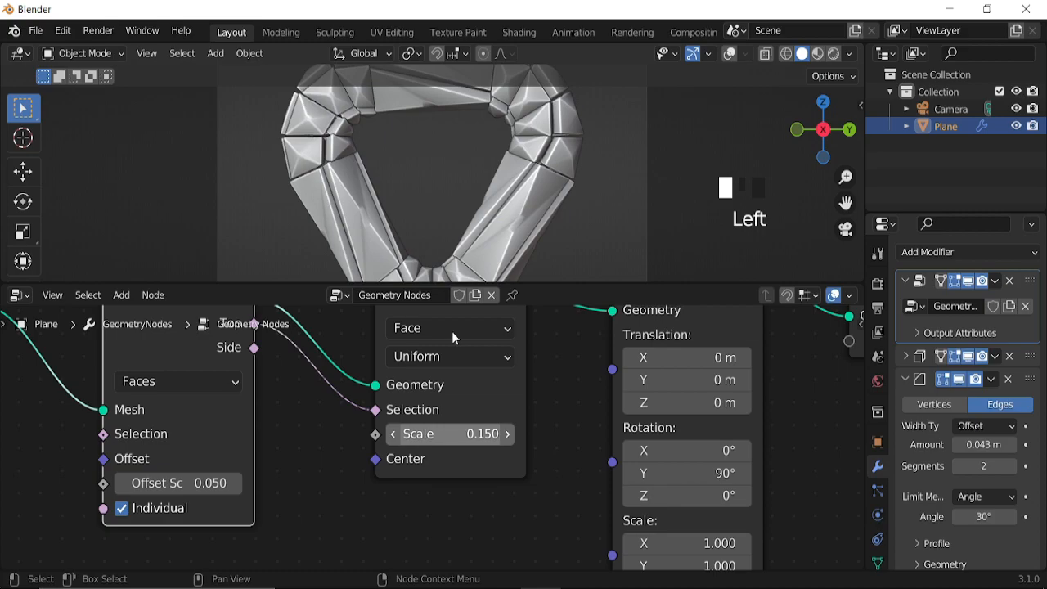
{"action": "key", "text": "space"}
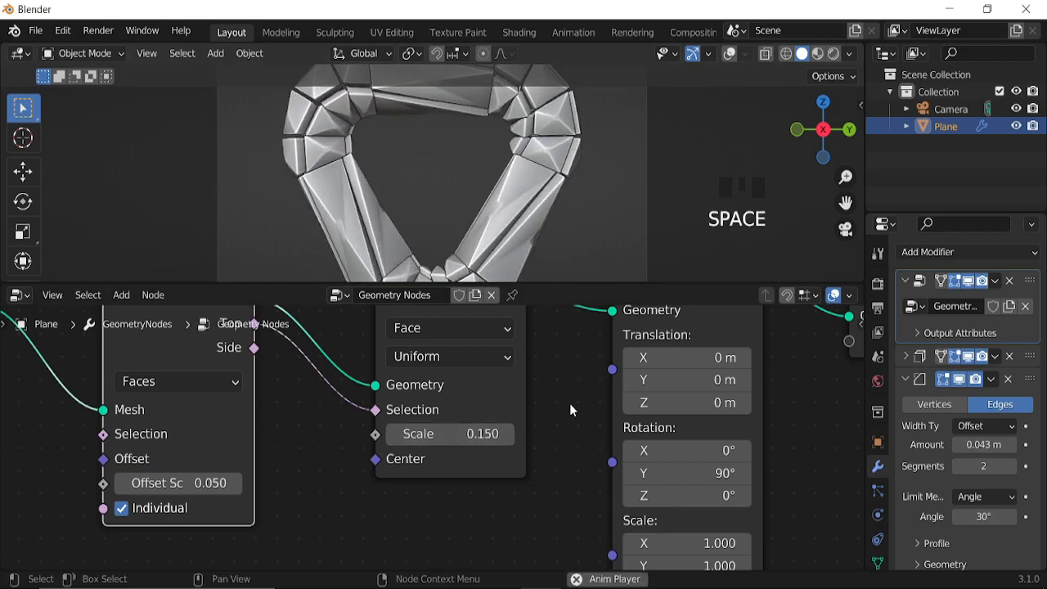
Insert a Set Material node between Transform and Group Output and assign it the material named Material
{"action": "scroll", "coordinate": [575, 388], "scroll_direction": "down", "scroll_amount": 7}
{"action": "middle_click_drag", "start_coordinate": [592, 439], "coordinate": [584, 464]}
{"action": "left_click_drag", "start_coordinate": [513, 382], "coordinate": [669, 370]}
{"action": "key", "text": "shift+a"}
{"action": "mouse_move", "coordinate": [523, 349]}
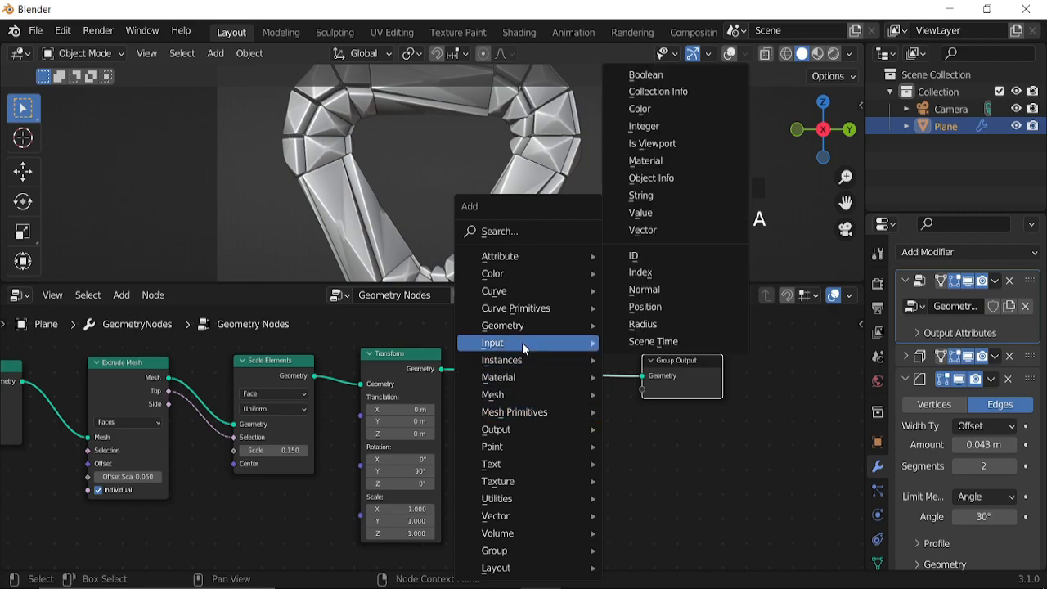
{"action": "mouse_move", "coordinate": [515, 378]}
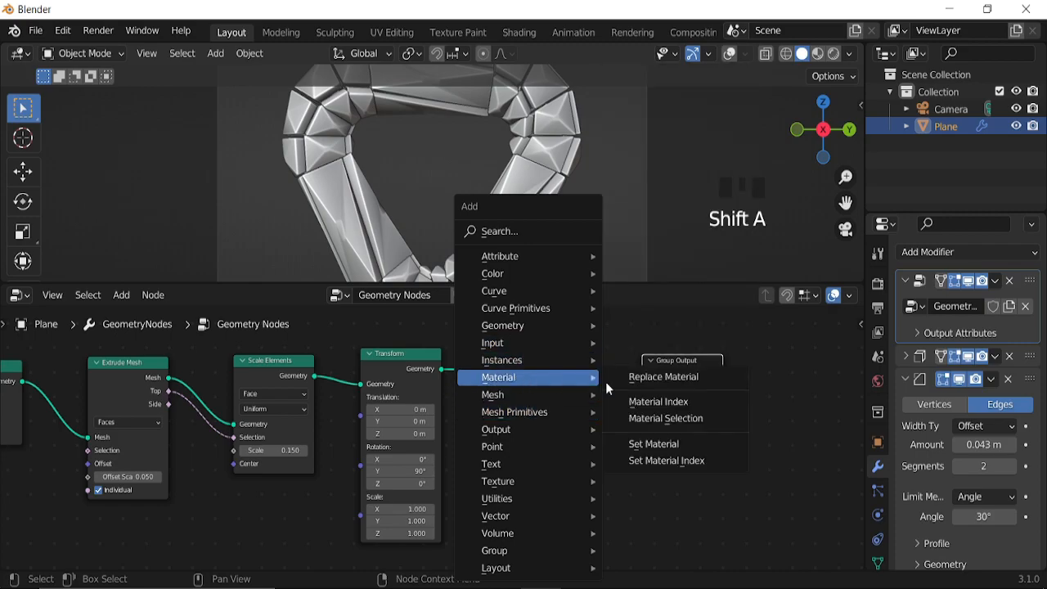
{"action": "left_click", "coordinate": [654, 446]}
{"action": "left_click", "coordinate": [516, 353]}
{"action": "scroll", "coordinate": [586, 445], "scroll_direction": "up", "scroll_amount": 3}
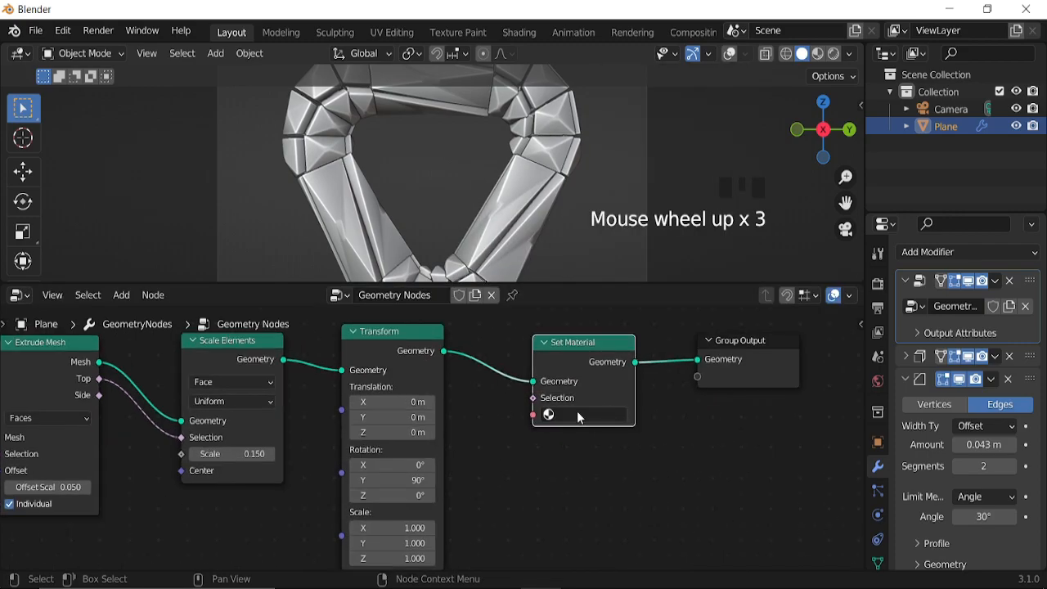
{"action": "left_click", "coordinate": [577, 412]}
{"action": "left_click", "coordinate": [578, 255]}
Show the viewport overlays, add a mesh plane and scale it up into a large floor
{"action": "scroll", "coordinate": [696, 127], "scroll_direction": "down", "scroll_amount": 6}
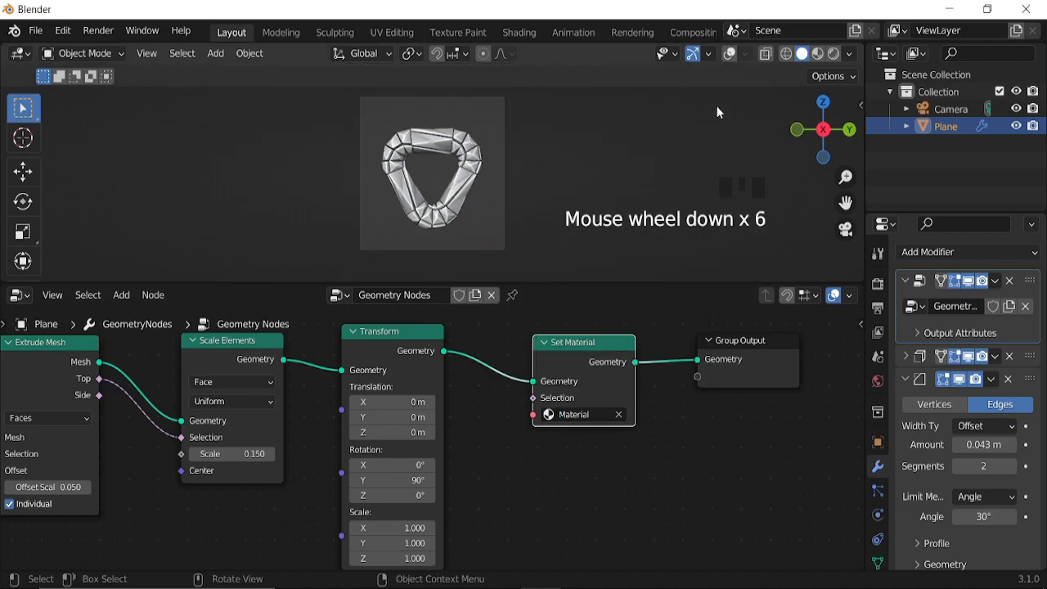
{"action": "left_click", "coordinate": [725, 55]}
{"action": "middle_click_drag", "start_coordinate": [656, 147], "coordinate": [575, 199]}
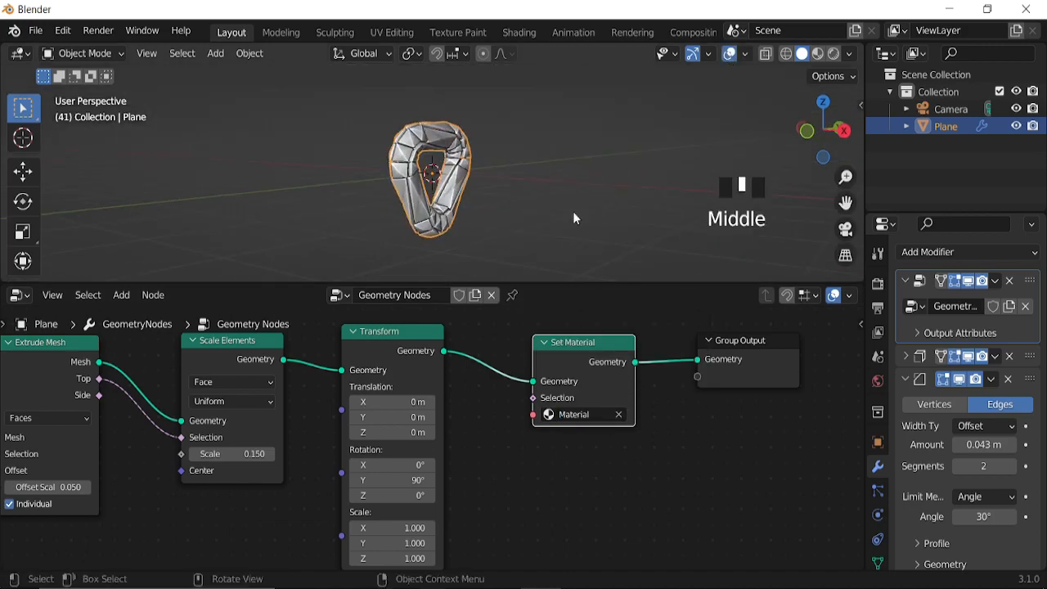
{"action": "key", "text": "shift+a"}
{"action": "mouse_move", "coordinate": [537, 236]}
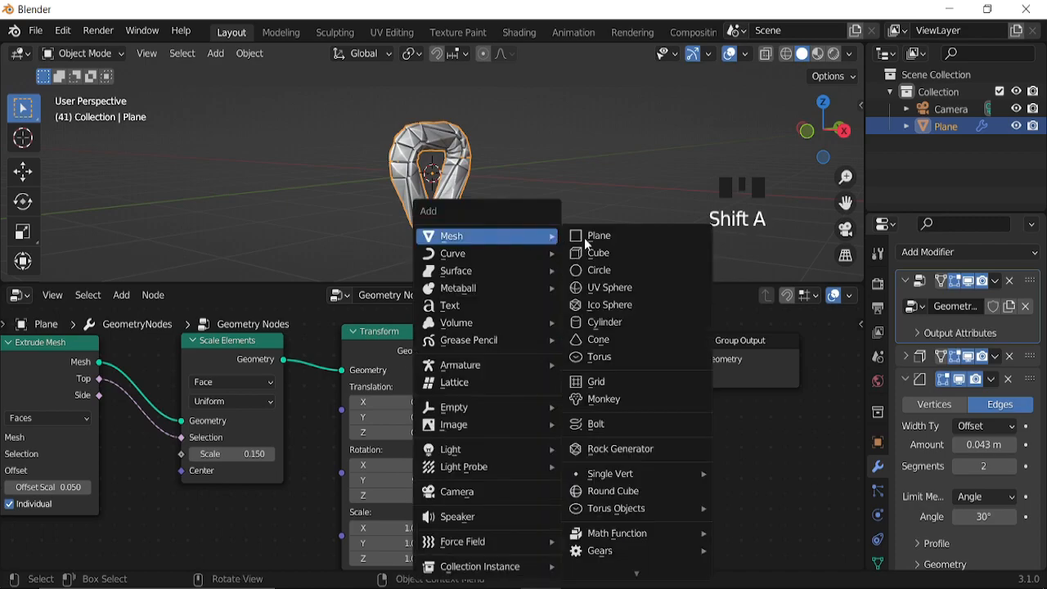
{"action": "left_click", "coordinate": [601, 236]}
{"action": "key", "text": "s"}
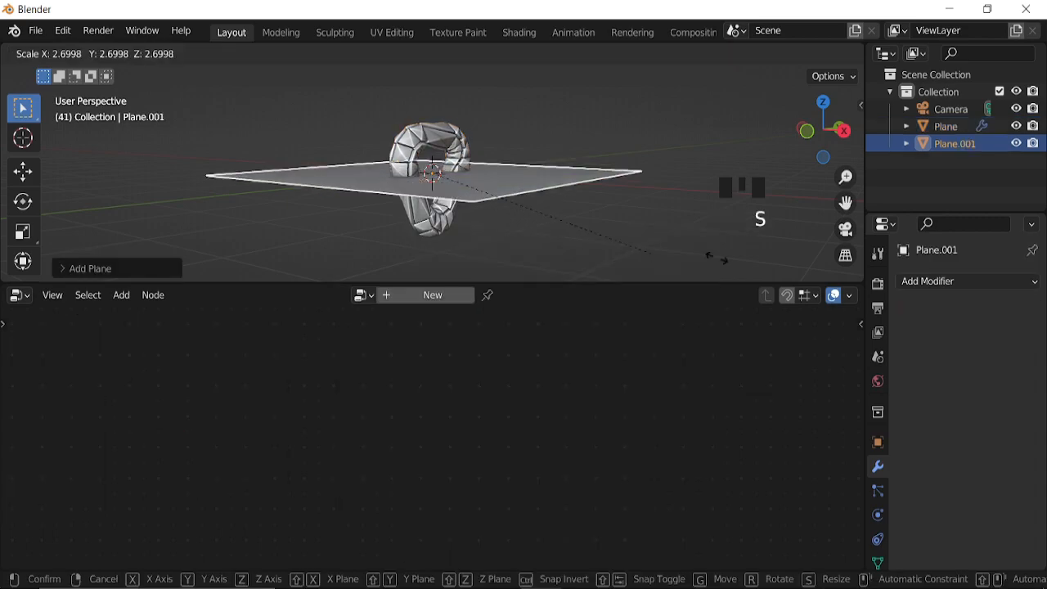
{"action": "left_click", "coordinate": [4, 258]}
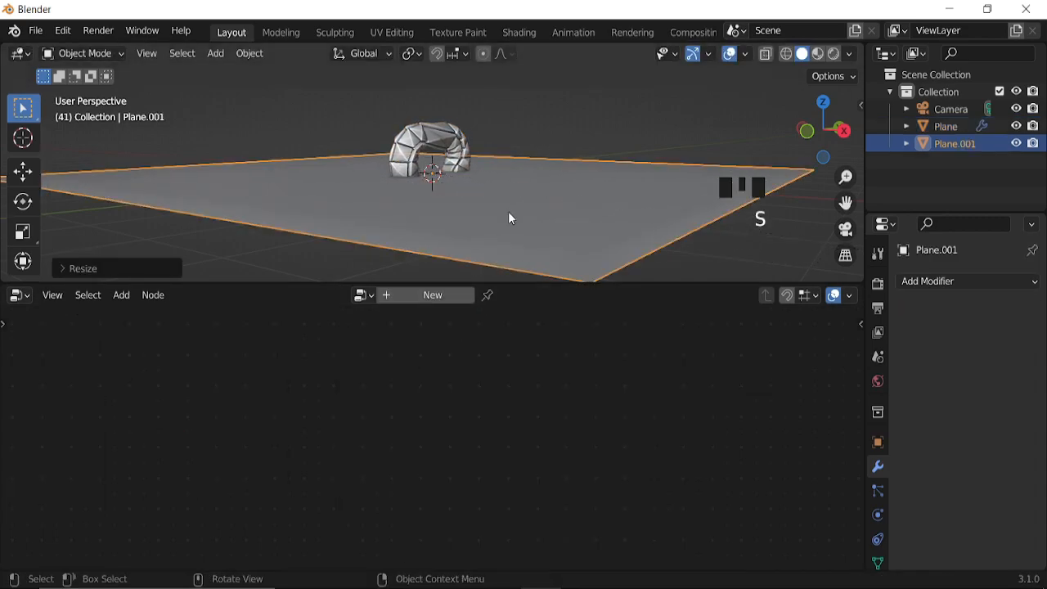
In right orthographic view, move the floor plane straight down along Z until it lies below the triangular tube
{"action": "key", "text": "KP_3"}
{"action": "key", "text": "g"}
{"action": "key", "text": "z"}
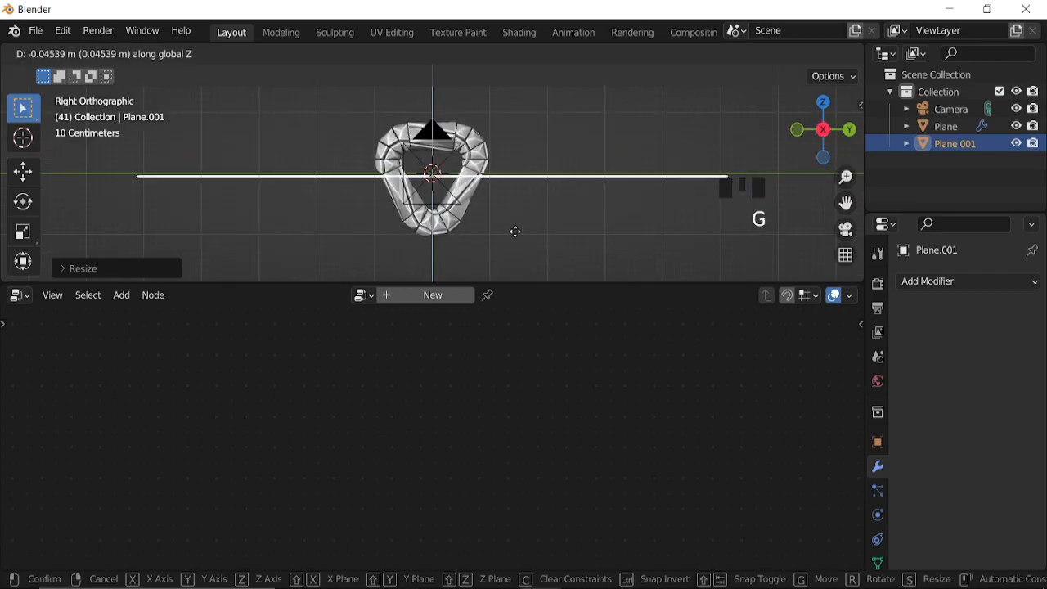
{"action": "left_click", "coordinate": [494, 139]}
{"action": "scroll", "coordinate": [493, 140], "scroll_direction": "down", "scroll_amount": 4}
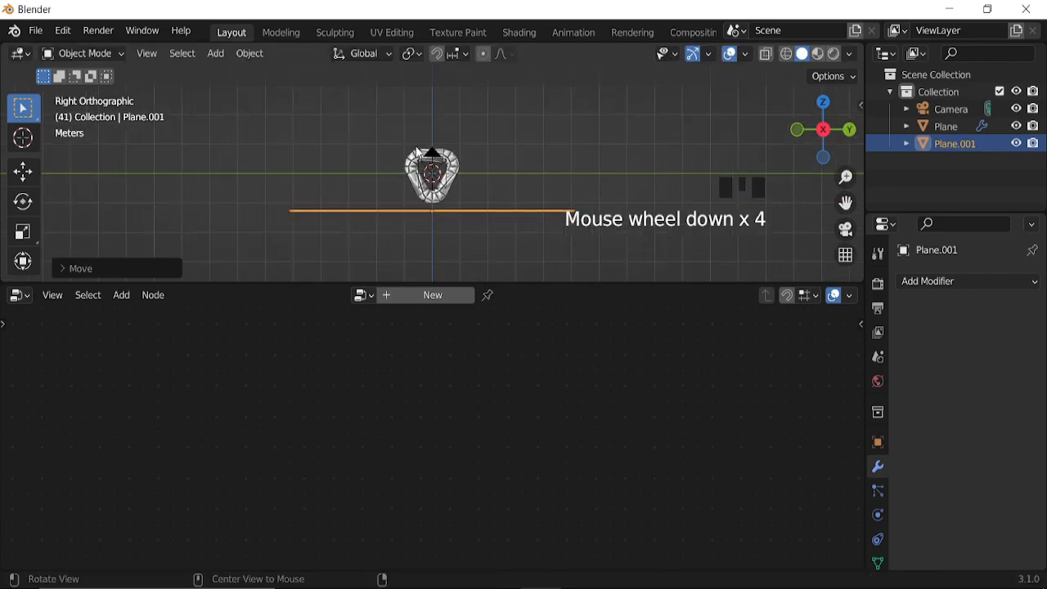
Extrude the floor's edge opposite the camera about 5.7 m upward along Z to form a backdrop wall
{"action": "middle_click_drag", "start_coordinate": [493, 140], "coordinate": [534, 192]}
{"action": "key", "text": "Tab"}
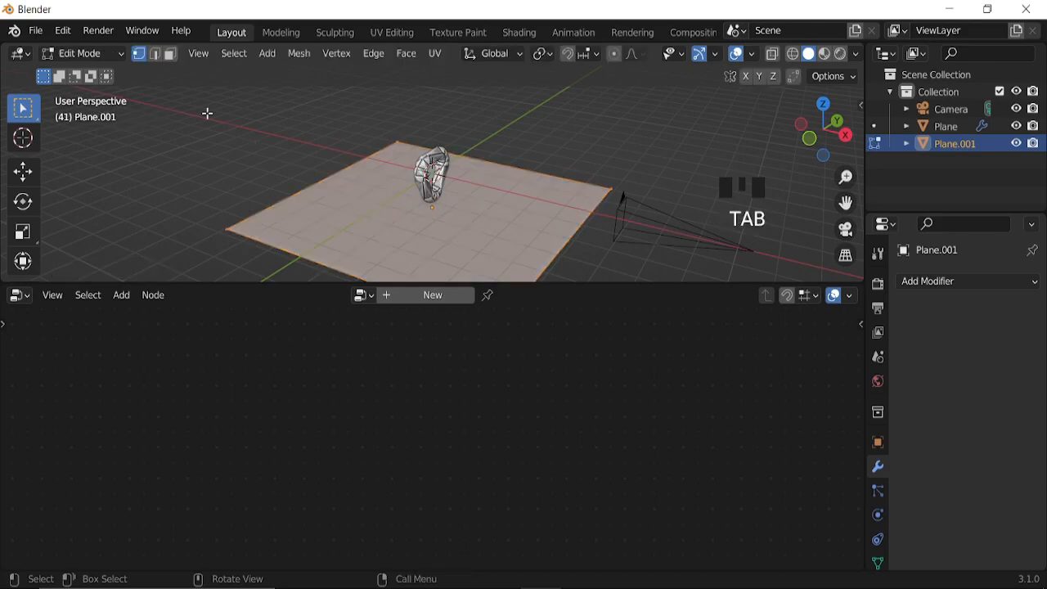
{"action": "left_click", "coordinate": [392, 236]}
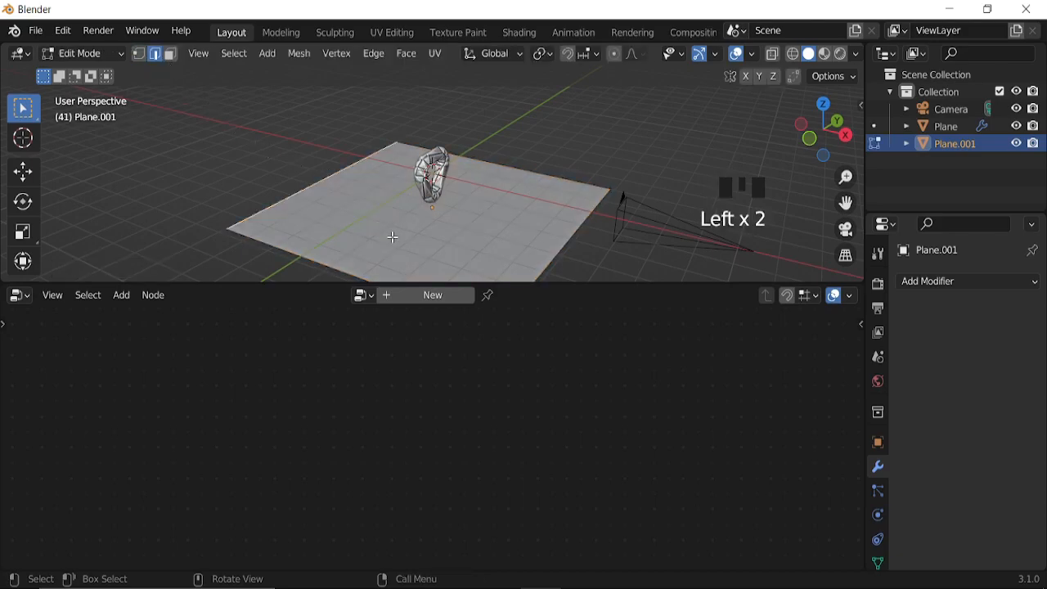
{"action": "key", "text": "e"}
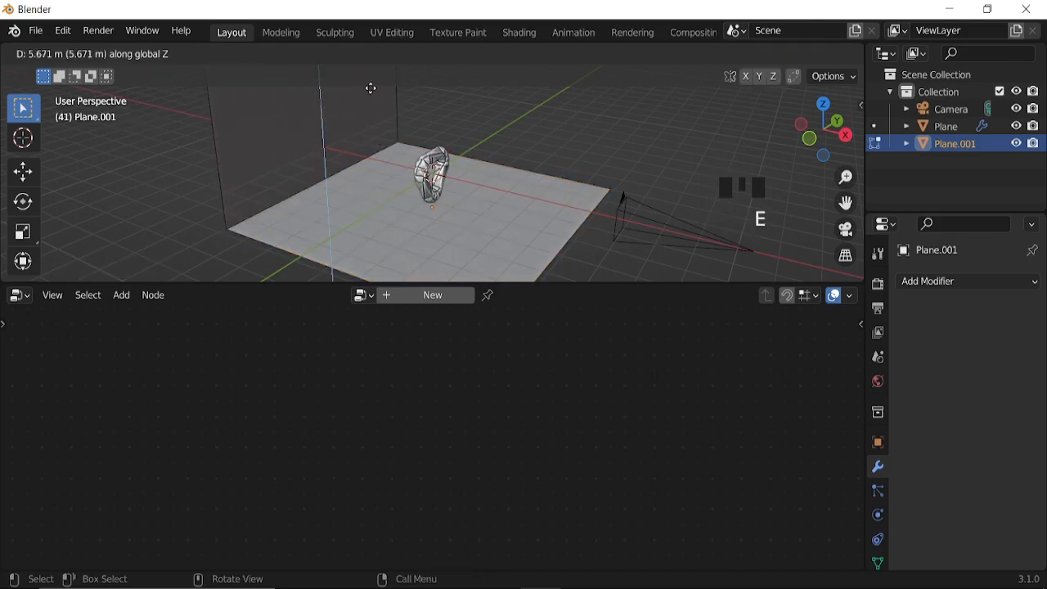
{"action": "left_click", "coordinate": [370, 81]}
{"action": "key", "text": "Tab"}
Add a Bevel modifier to the backdrop and set its amount to about 0.318 m
{"action": "left_click", "coordinate": [928, 281]}
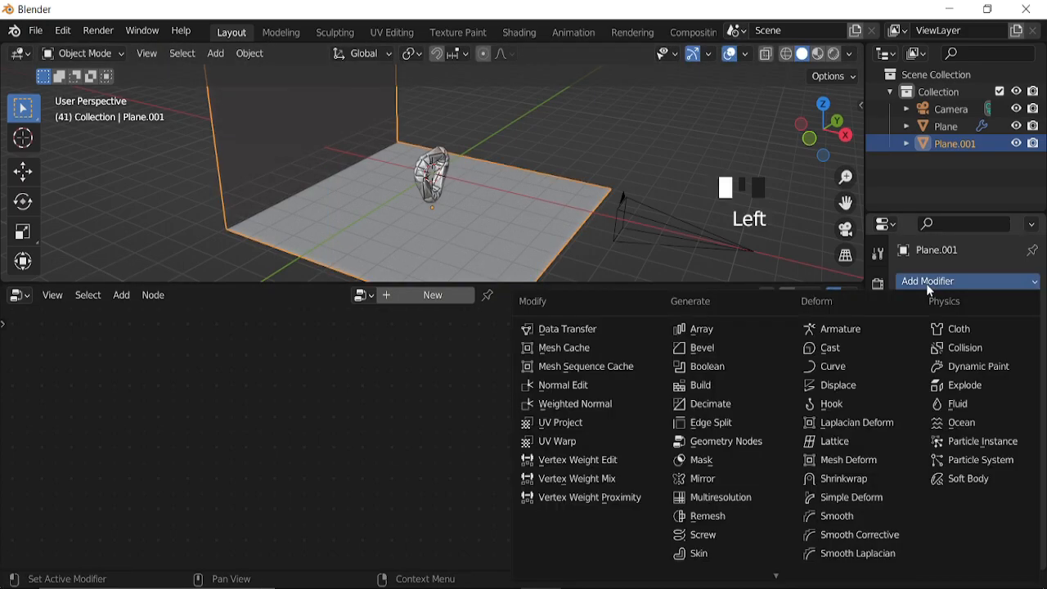
{"action": "left_click", "coordinate": [759, 352]}
{"action": "mouse_move", "coordinate": [991, 375]}
{"action": "left_mouse_down", "text": "shift"}
{"action": "mouse_move", "coordinate": [1007, 376]}
{"action": "mouse_move", "coordinate": [998, 386]}
{"action": "left_mouse_up", "text": "shift"}
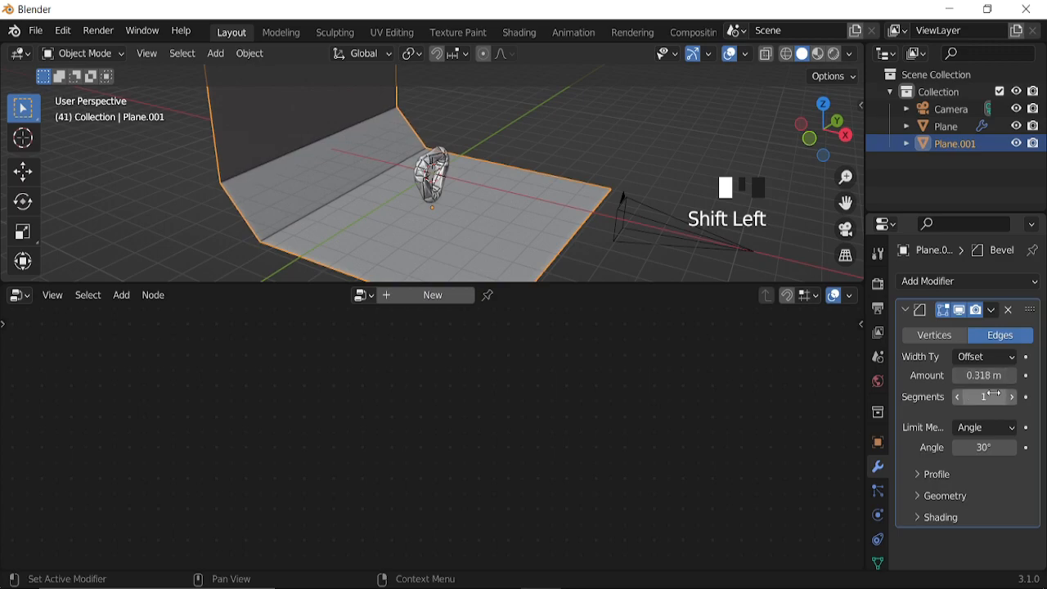
Set the backdrop's bevel to 5 segments and shade the backdrop smooth
{"action": "left_click", "coordinate": [1012, 398]}
{"action": "left_click", "coordinate": [1012, 398]}
{"action": "left_click", "coordinate": [1013, 398]}
{"action": "left_click", "coordinate": [1012, 398]}
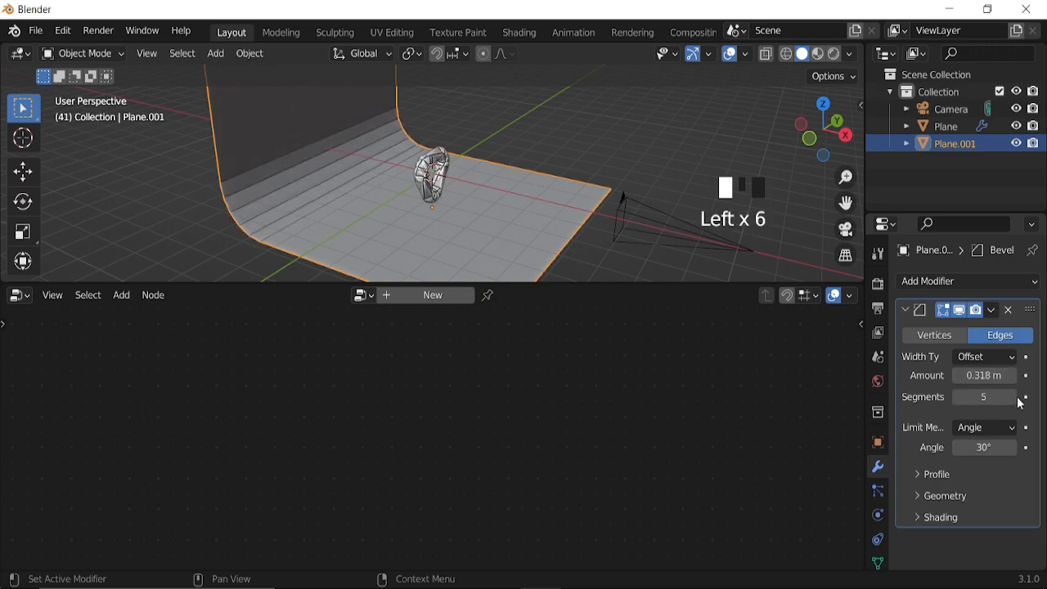
{"action": "right_click", "coordinate": [554, 150]}
{"action": "left_click", "coordinate": [549, 153]}
Add an area light at the origin and raise it about 3.02 m along Z above the tube
{"action": "key", "text": "KP_0"}
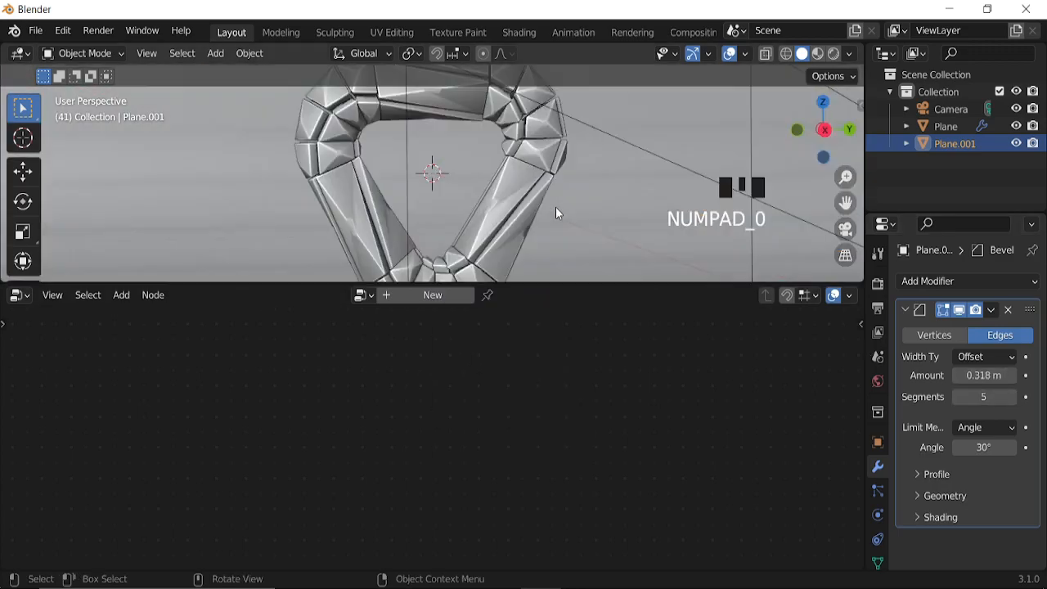
{"action": "scroll", "coordinate": [555, 207], "scroll_direction": "up", "scroll_amount": 3}
{"action": "scroll", "coordinate": [549, 208], "scroll_direction": "down", "scroll_amount": 2}
{"action": "middle_click_drag", "start_coordinate": [546, 211], "coordinate": [530, 195]}
{"action": "scroll", "coordinate": [517, 184], "scroll_direction": "down", "scroll_amount": 6}
{"action": "key", "text": "shift+a"}
{"action": "mouse_move", "coordinate": [491, 399]}
{"action": "left_click", "coordinate": [591, 453]}
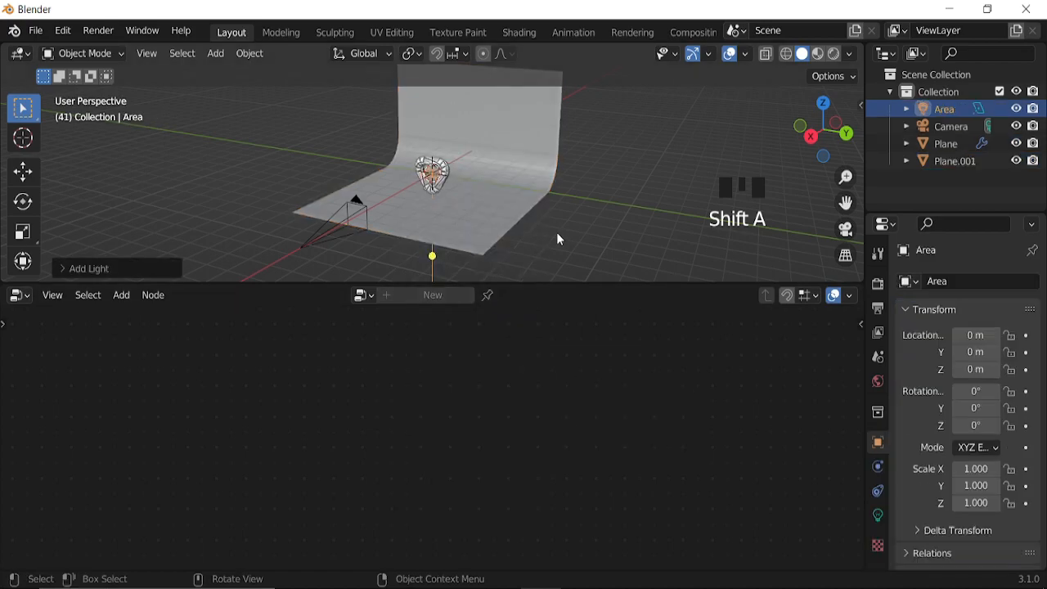
{"action": "key", "text": "g"}
{"action": "key", "text": "z"}
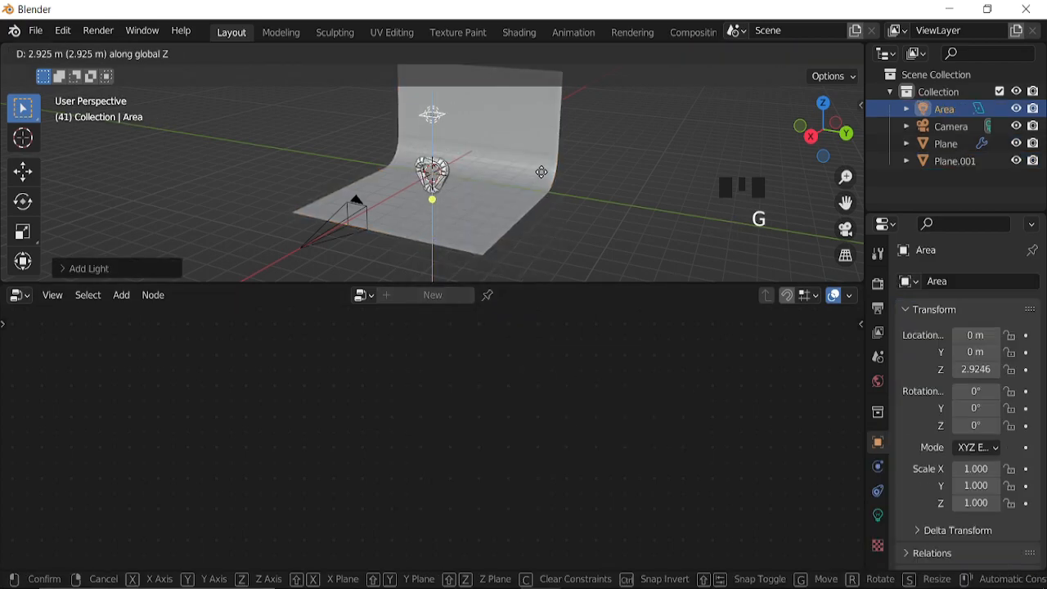
{"action": "left_click", "coordinate": [552, 180]}
Scale the area light up about 1.8 times and rotate it about -38.8° around X
{"action": "middle_click_drag", "start_coordinate": [565, 188], "coordinate": [578, 213]}
{"action": "key", "text": "s"}
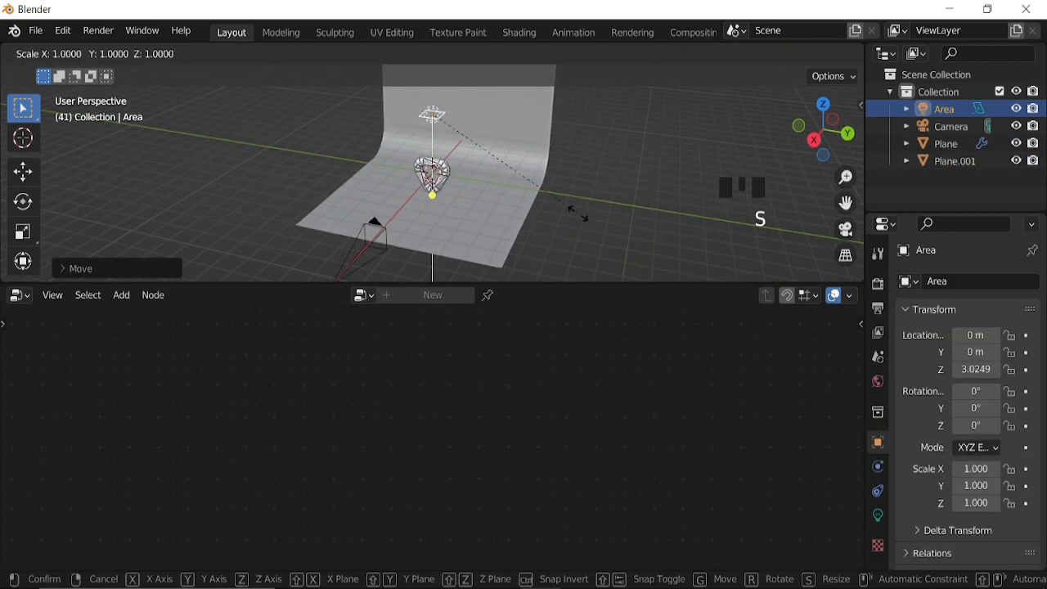
{"action": "left_click", "coordinate": [722, 245]}
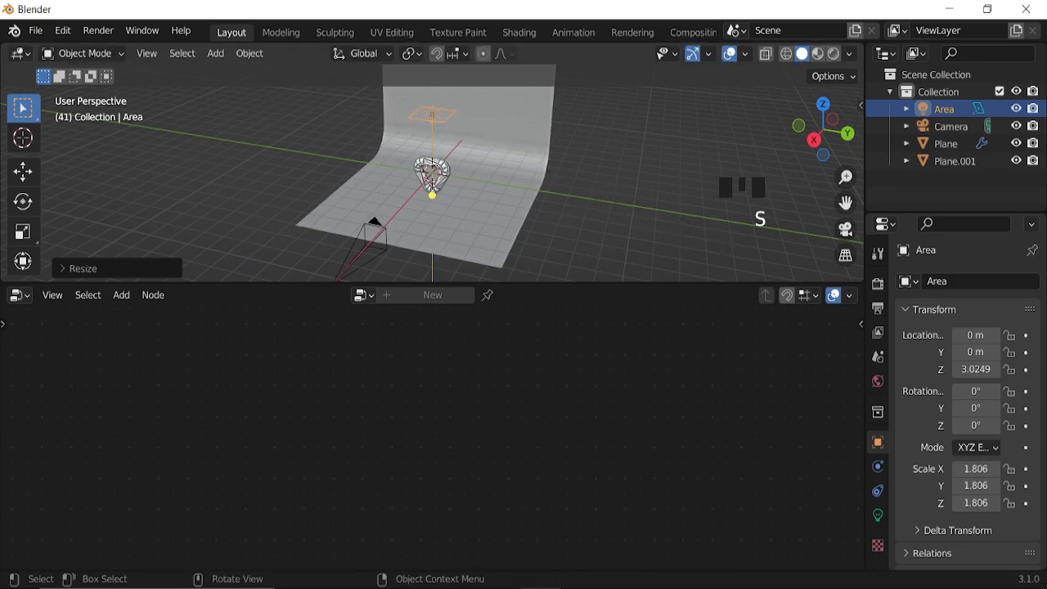
{"action": "key", "text": "r"}
{"action": "key", "text": "x"}
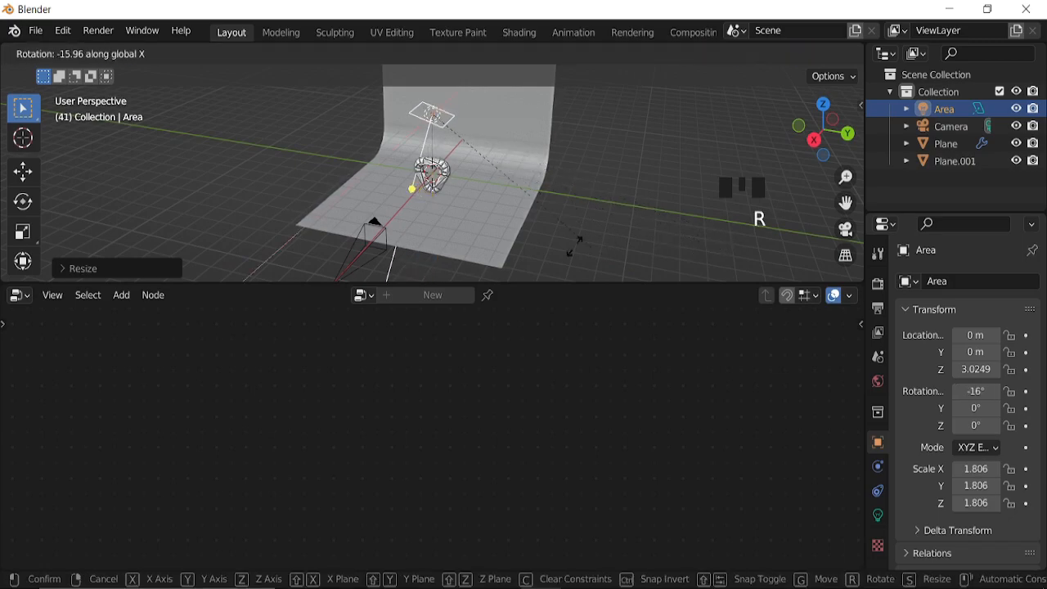
{"action": "left_click", "coordinate": [490, 226]}
Move the area light about 3.88 m along Y and about 2.26 m along X toward the camera side
{"action": "key", "text": "g"}
{"action": "key", "text": "y"}
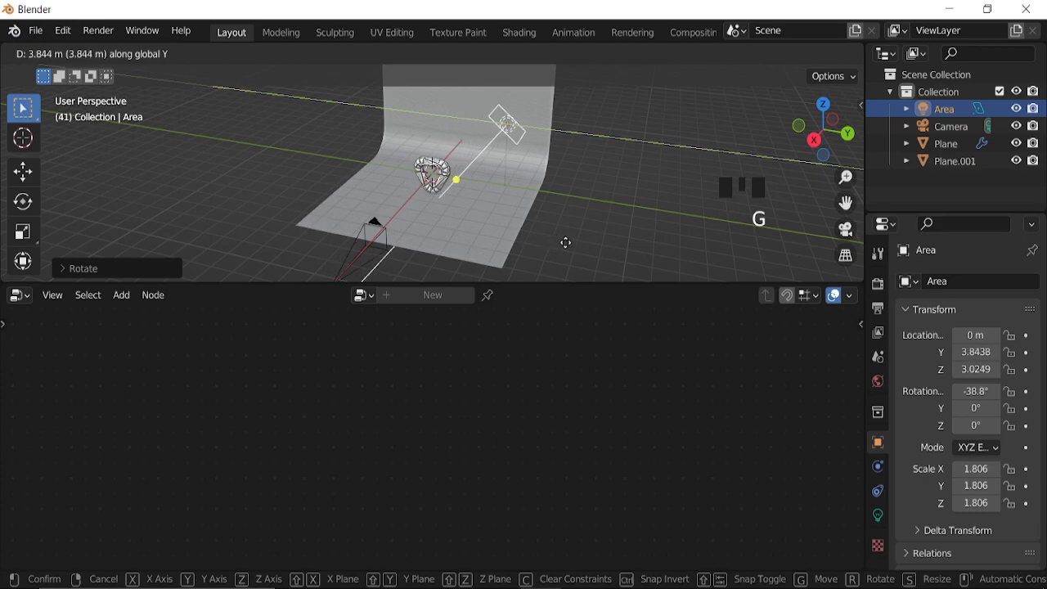
{"action": "left_click", "coordinate": [579, 198]}
{"action": "middle_click_drag", "start_coordinate": [579, 197], "coordinate": [485, 202]}
{"action": "key", "text": "g"}
{"action": "key", "text": "x"}
{"action": "left_click", "coordinate": [434, 204]}
Rotate the area light about -30.4° around Z and tilt it further around X to aim it at the tube
{"action": "key", "text": "r"}
{"action": "key", "text": "z"}
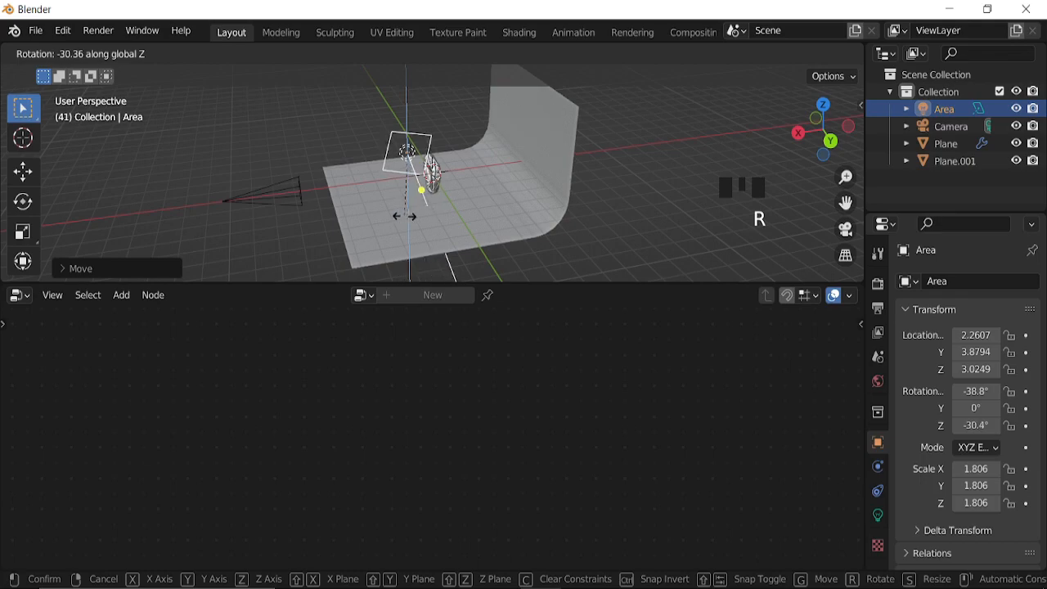
{"action": "left_click", "coordinate": [405, 215]}
{"action": "middle_click_drag", "start_coordinate": [400, 210], "coordinate": [561, 220]}
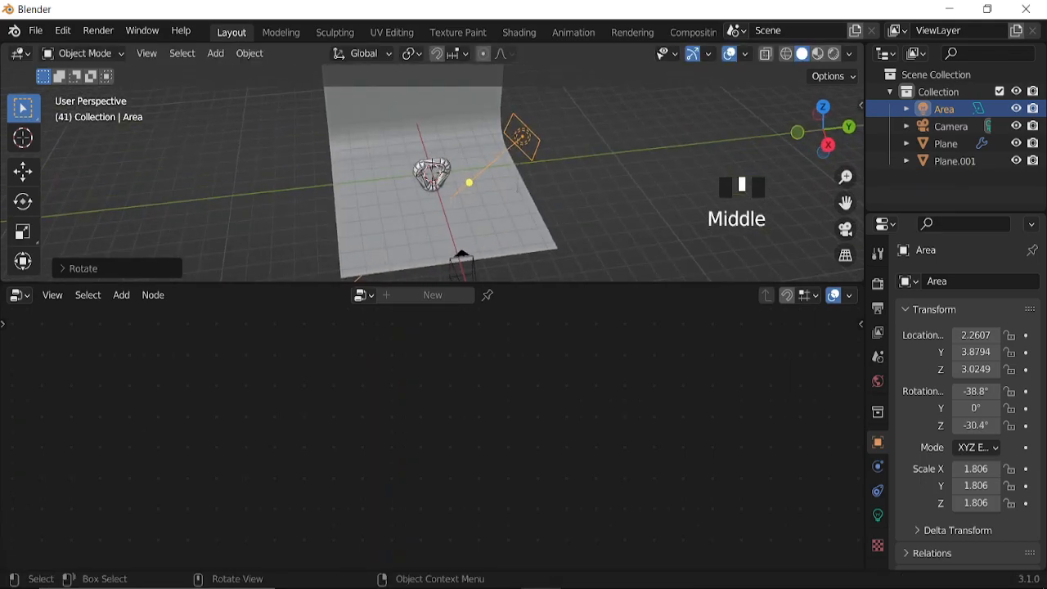
{"action": "key", "text": "r"}
{"action": "key", "text": "x"}
{"action": "left_click", "coordinate": [529, 215]}
Enlarge the area light about 1.24 times and set its power to 300 W
{"action": "key", "text": "s"}
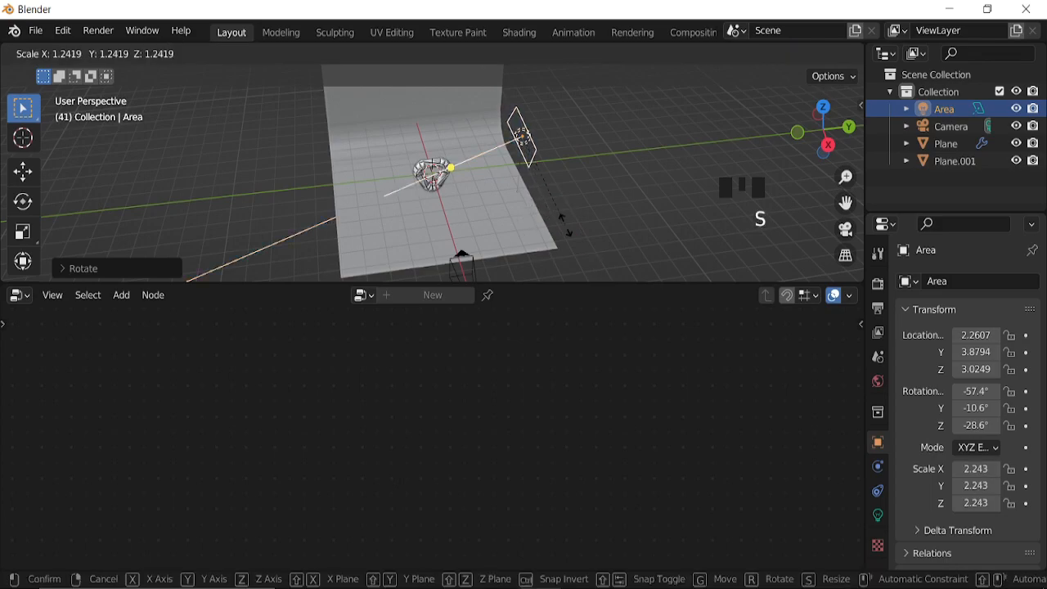
{"action": "left_click", "coordinate": [561, 217]}
{"action": "left_click", "coordinate": [877, 515]}
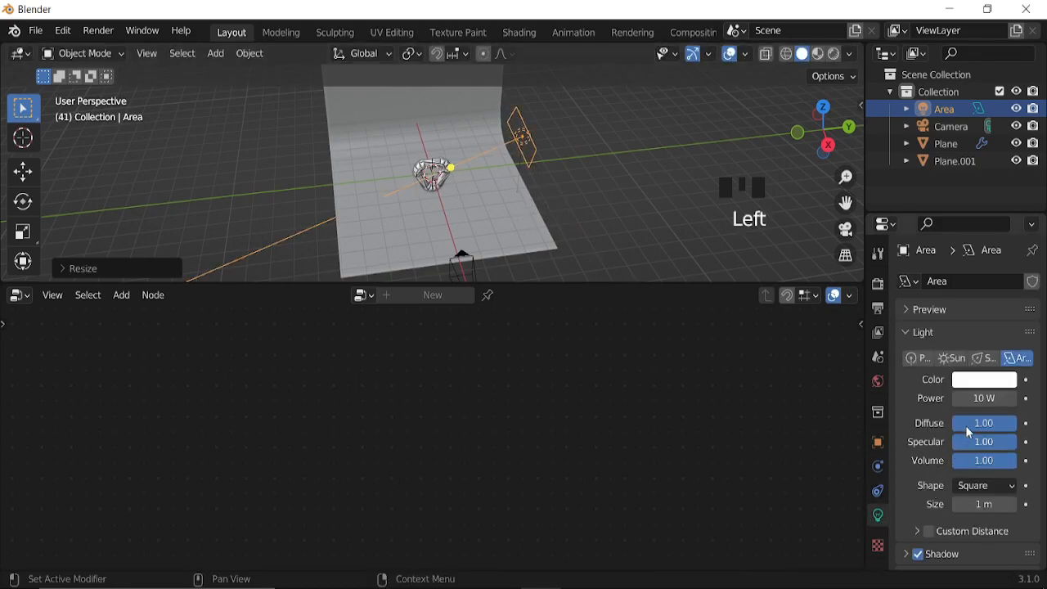
{"action": "double_click", "coordinate": [981, 399]}
{"action": "type", "text": "30"}
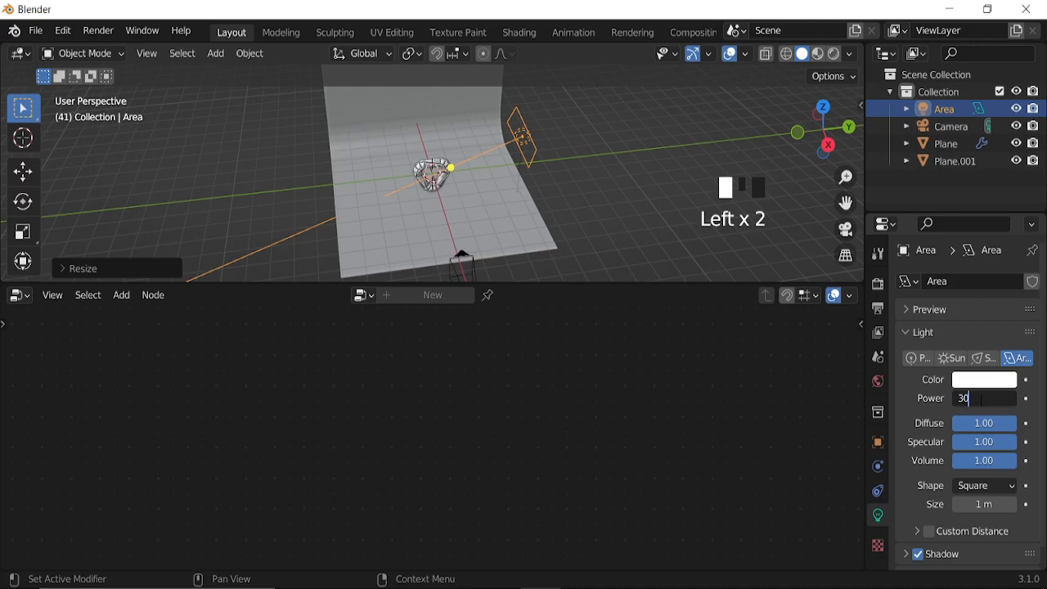
{"action": "type", "text": "0"}
{"action": "key", "text": "Return"}
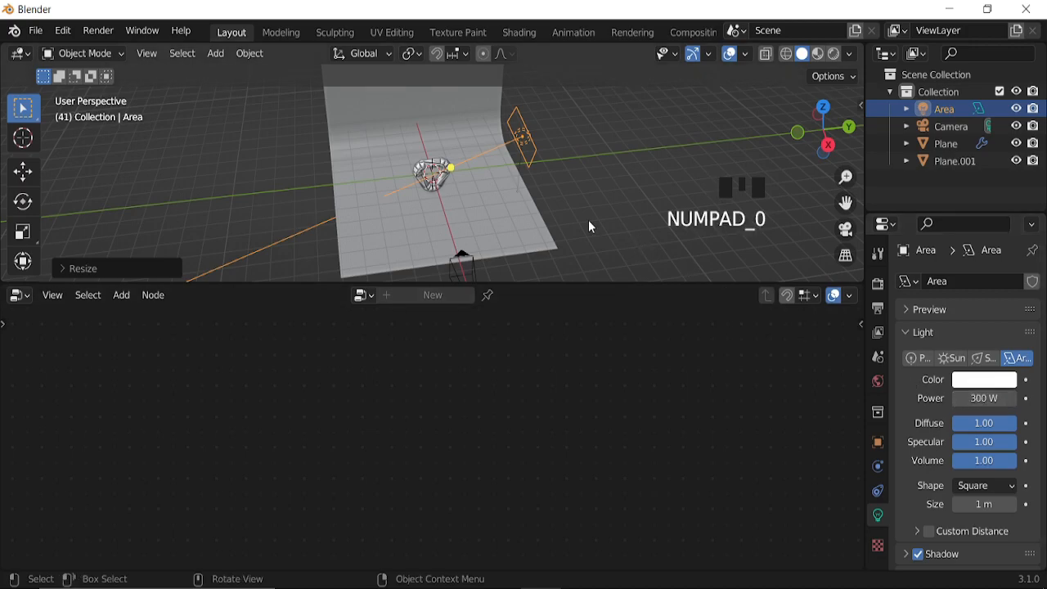
Look through the camera with overlays hidden and the viewport in Rendered shading to check the lighting
{"action": "key", "text": "KP_0"}
{"action": "left_click", "coordinate": [727, 54]}
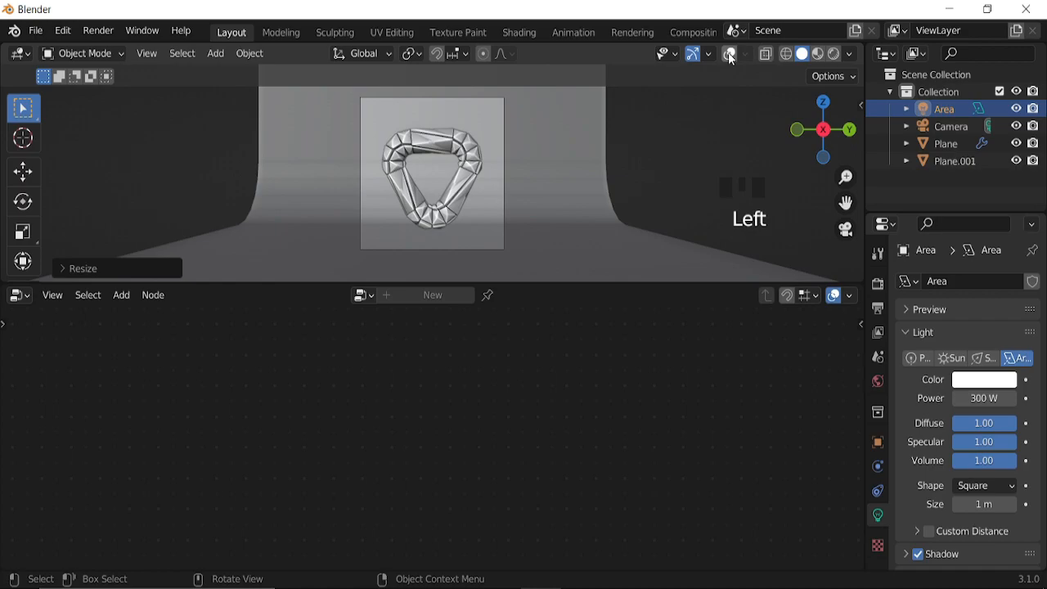
{"action": "left_click", "coordinate": [819, 54]}
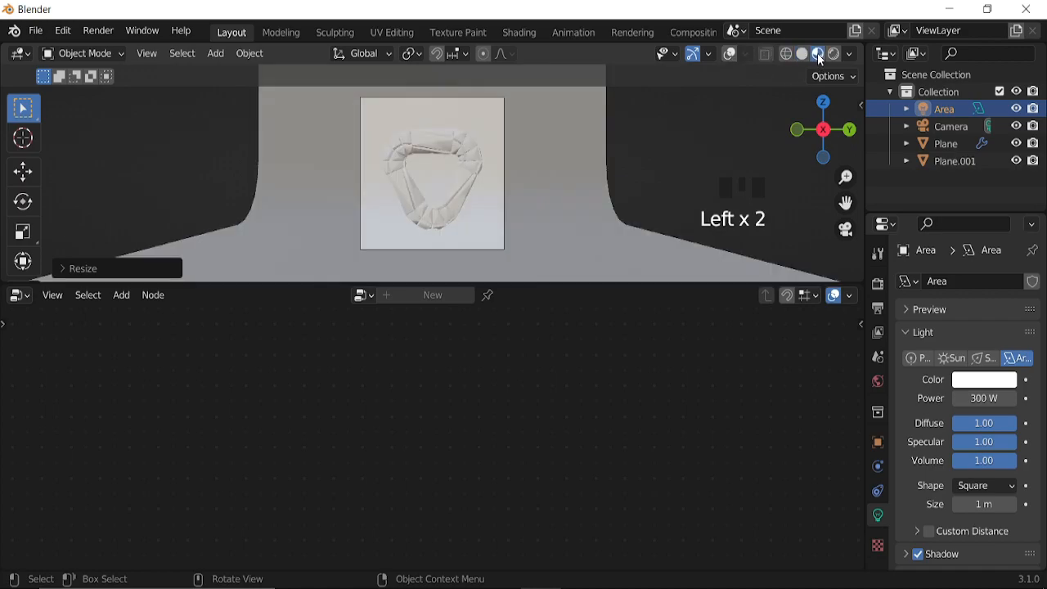
{"action": "left_click", "coordinate": [835, 53]}
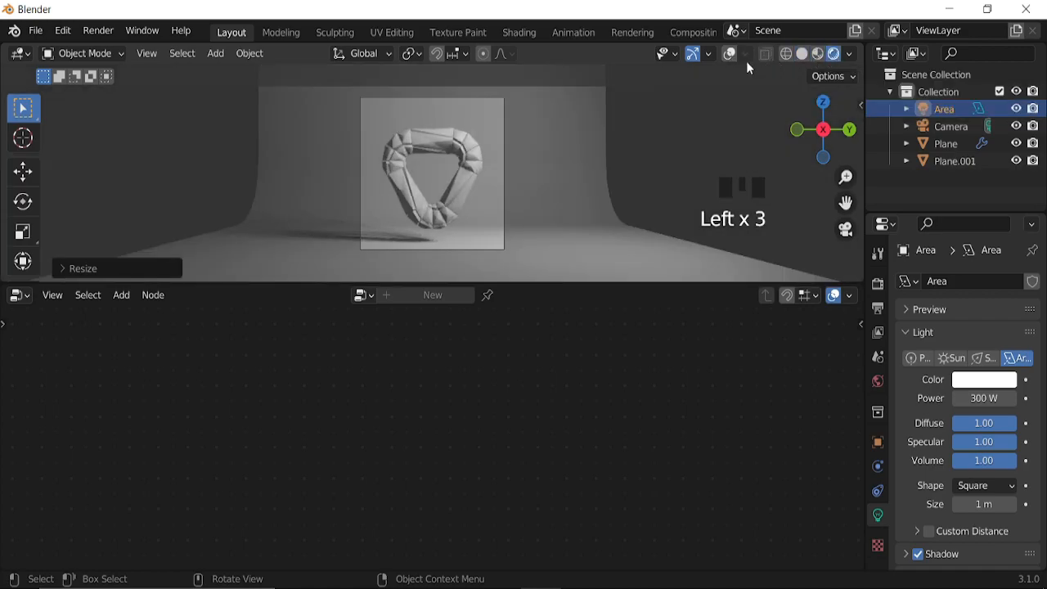
{"action": "scroll", "coordinate": [455, 237], "scroll_direction": "up", "scroll_amount": 5}
{"action": "scroll", "coordinate": [453, 214], "scroll_direction": "down", "scroll_amount": 4}
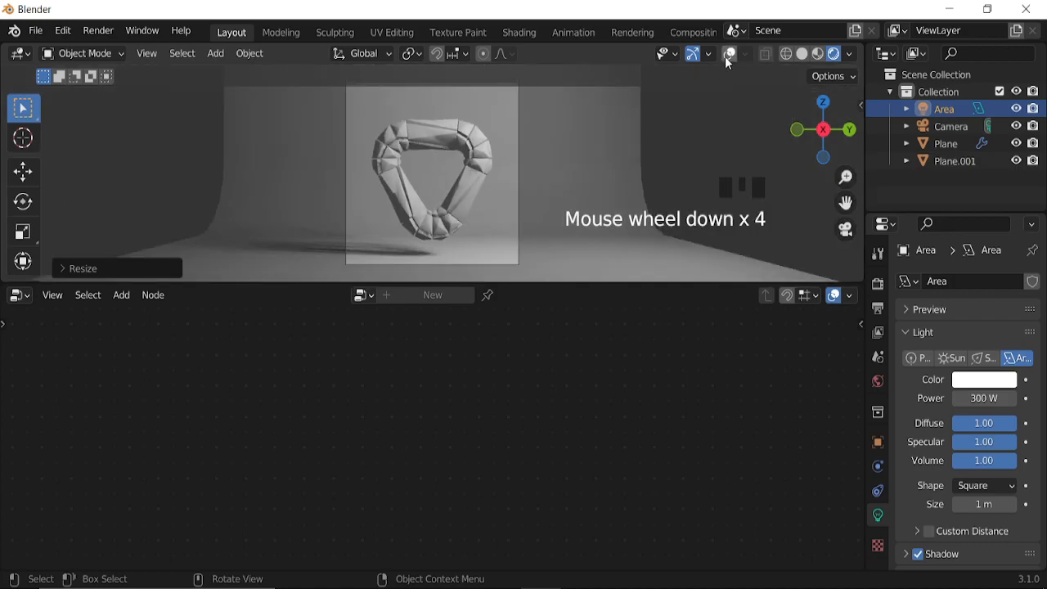
Show the overlays, select the triangular tube and assign it the existing "Material" in the Shader Editor
{"action": "left_click", "coordinate": [728, 54]}
{"action": "left_click", "coordinate": [484, 164]}
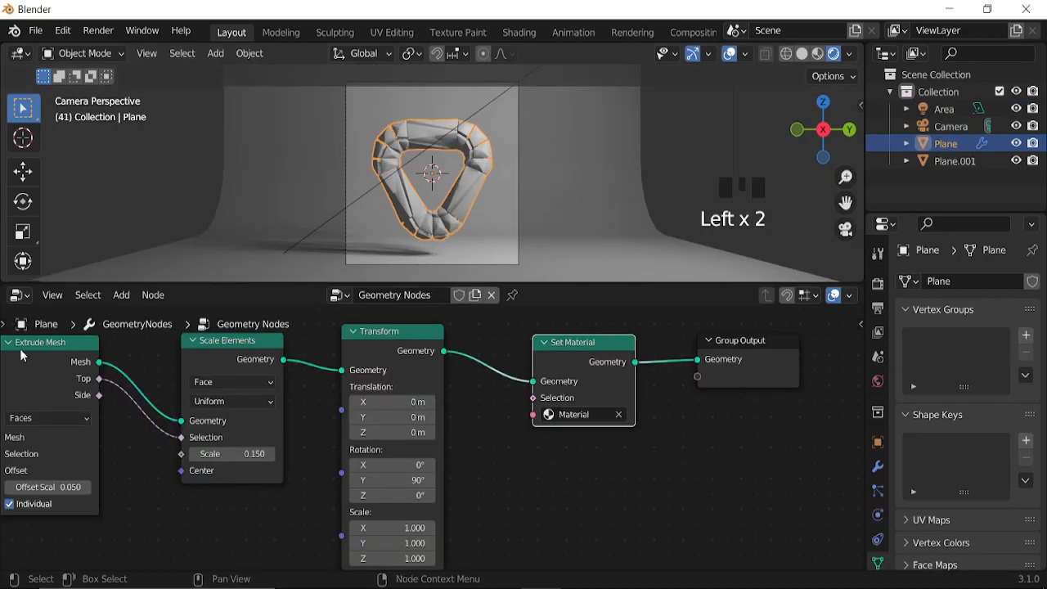
{"action": "left_click", "coordinate": [27, 299]}
{"action": "left_click", "coordinate": [57, 472]}
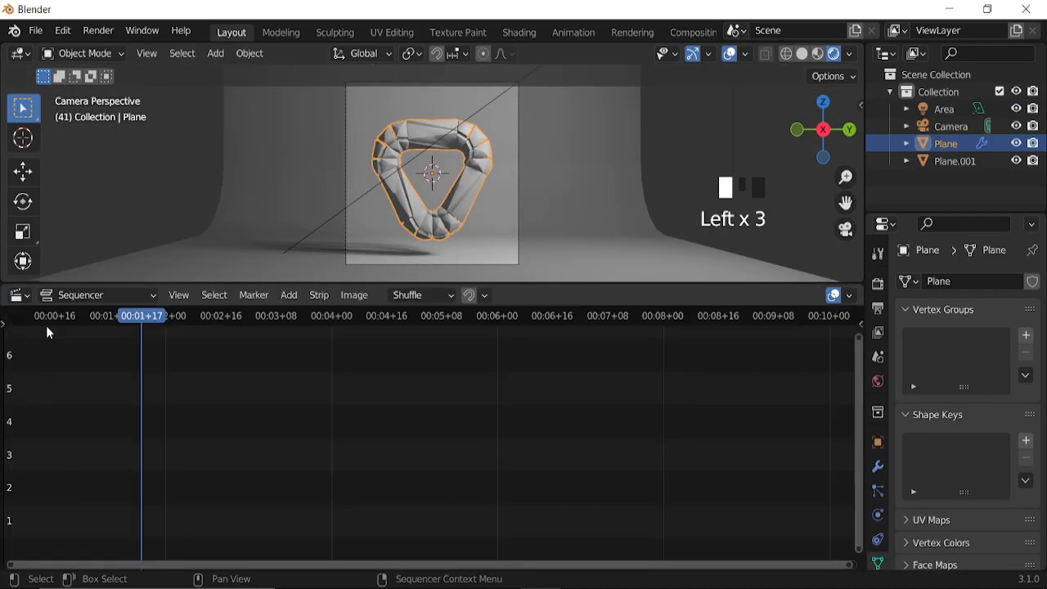
{"action": "left_click", "coordinate": [27, 299]}
{"action": "left_click", "coordinate": [57, 454]}
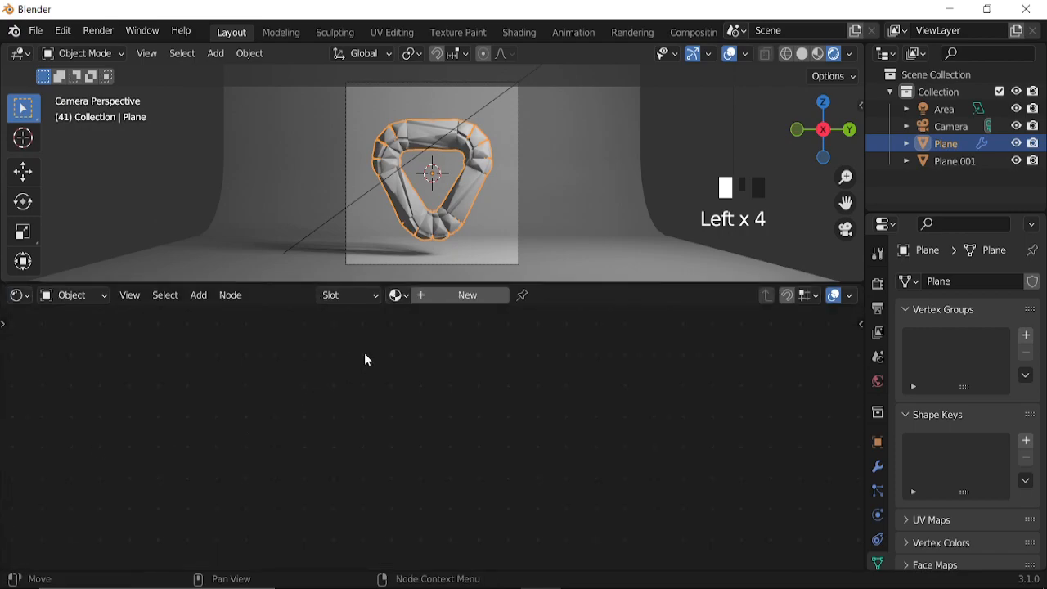
{"action": "left_click", "coordinate": [398, 295]}
{"action": "left_click", "coordinate": [418, 321]}
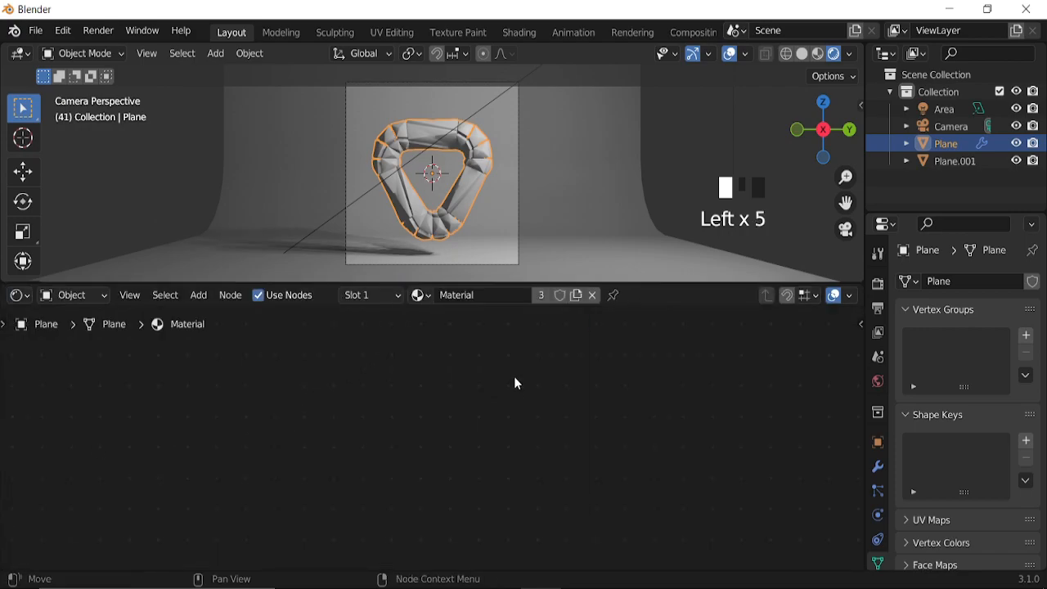
Add a Gradient Texture node before the Principled BSDF in the tube's material
{"action": "scroll", "coordinate": [495, 388], "scroll_direction": "down", "scroll_amount": 20}
{"action": "middle_click_drag", "start_coordinate": [205, 406], "coordinate": [509, 385]}
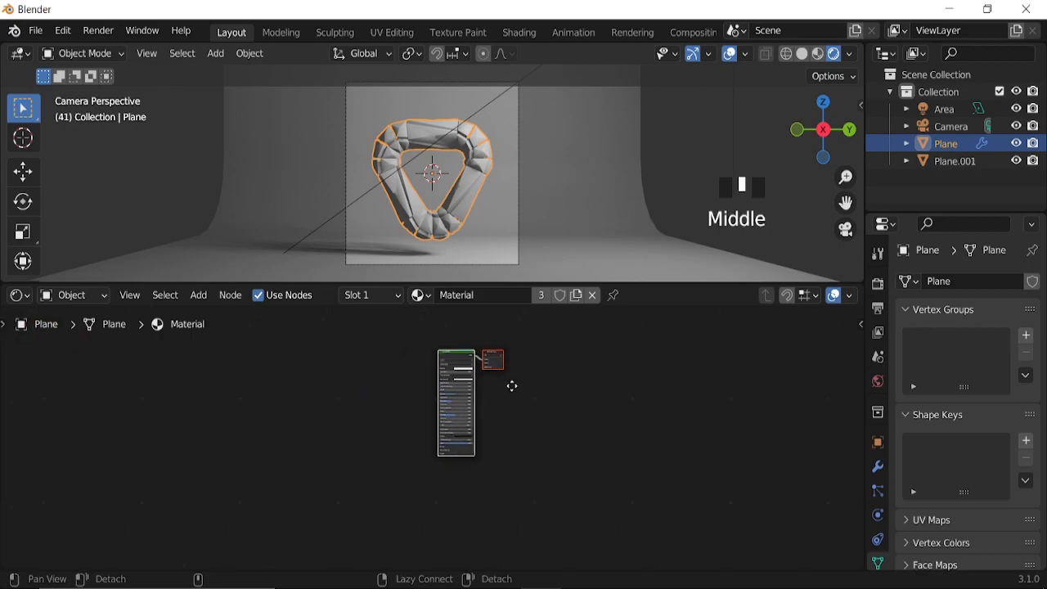
{"action": "middle_click_drag", "start_coordinate": [461, 427], "coordinate": [489, 432]}
{"action": "scroll", "coordinate": [485, 429], "scroll_direction": "up", "scroll_amount": 11}
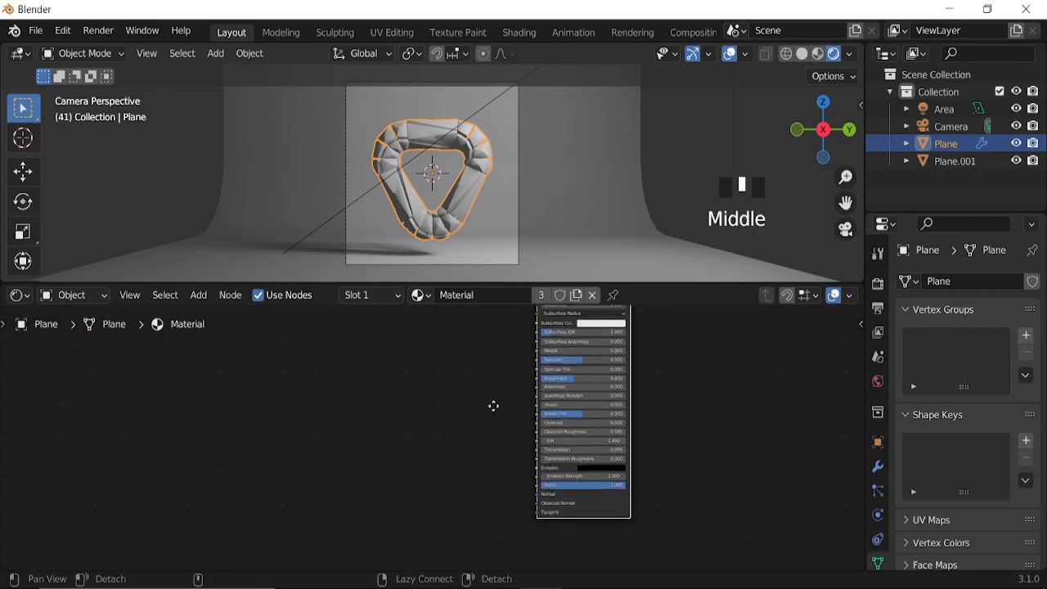
{"action": "middle_click_drag", "start_coordinate": [497, 381], "coordinate": [469, 474]}
{"action": "scroll", "coordinate": [458, 456], "scroll_direction": "up", "scroll_amount": 4}
{"action": "key", "text": "shift+a"}
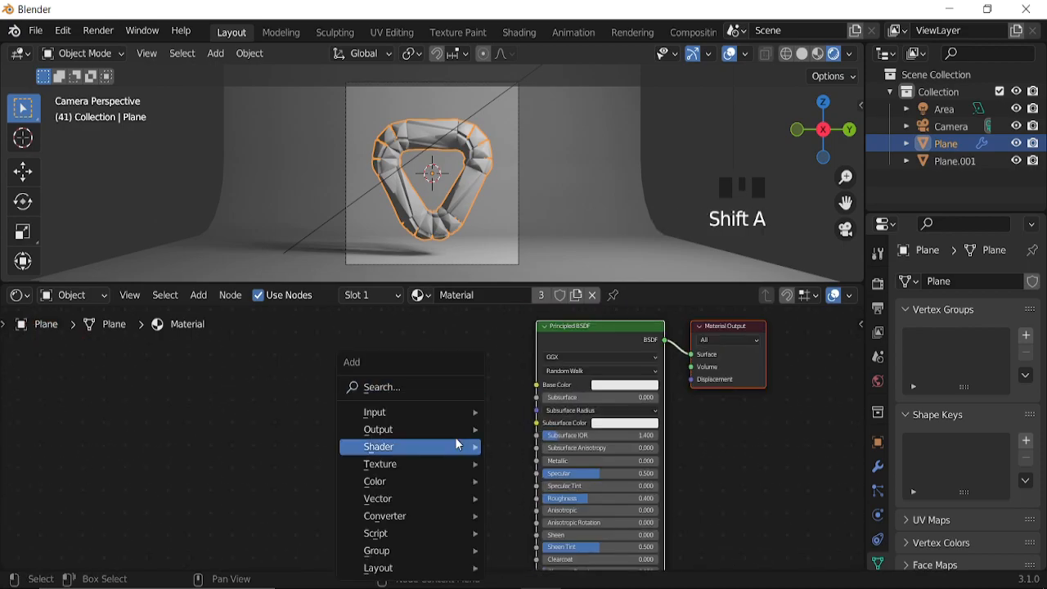
{"action": "left_click", "coordinate": [408, 386]}
{"action": "type", "text": "gra"}
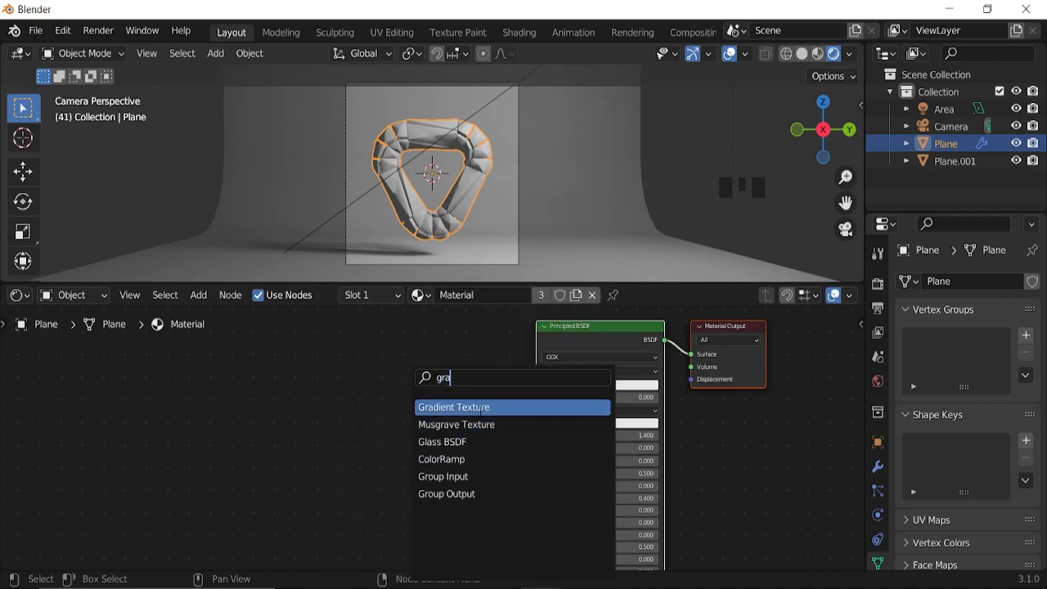
{"action": "key", "text": "Return"}
{"action": "left_click", "coordinate": [227, 392]}
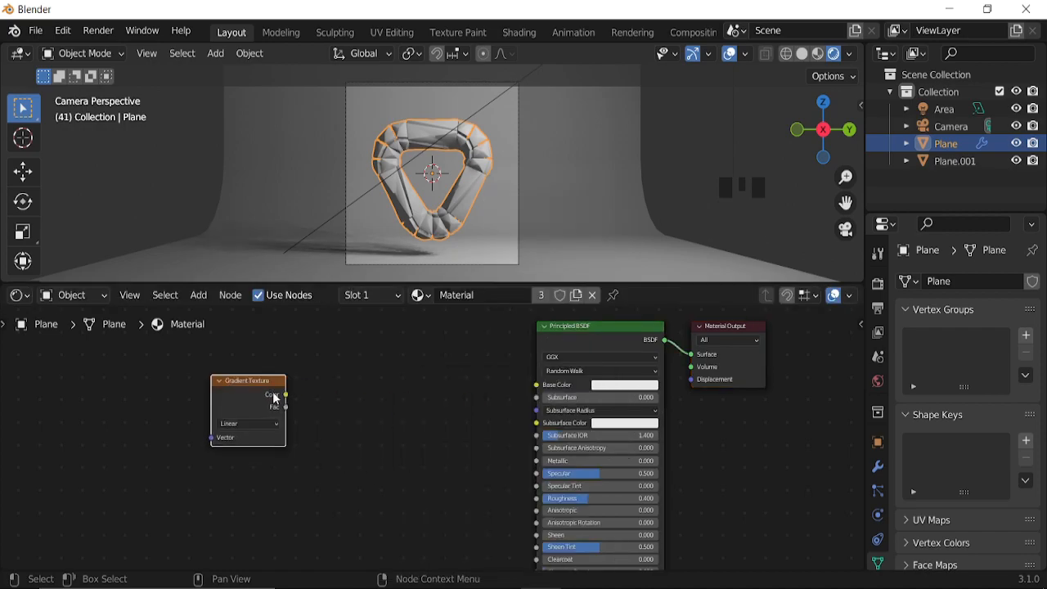
Attach Texture Coordinate and Mapping nodes to the Gradient Texture and set its gradient type to Spherical
{"action": "key", "text": "ctrl+t"}
{"action": "scroll", "coordinate": [302, 445], "scroll_direction": "up", "scroll_amount": 6}
{"action": "middle_click_drag", "start_coordinate": [300, 454], "coordinate": [579, 426]}
{"action": "left_click", "coordinate": [446, 392]}
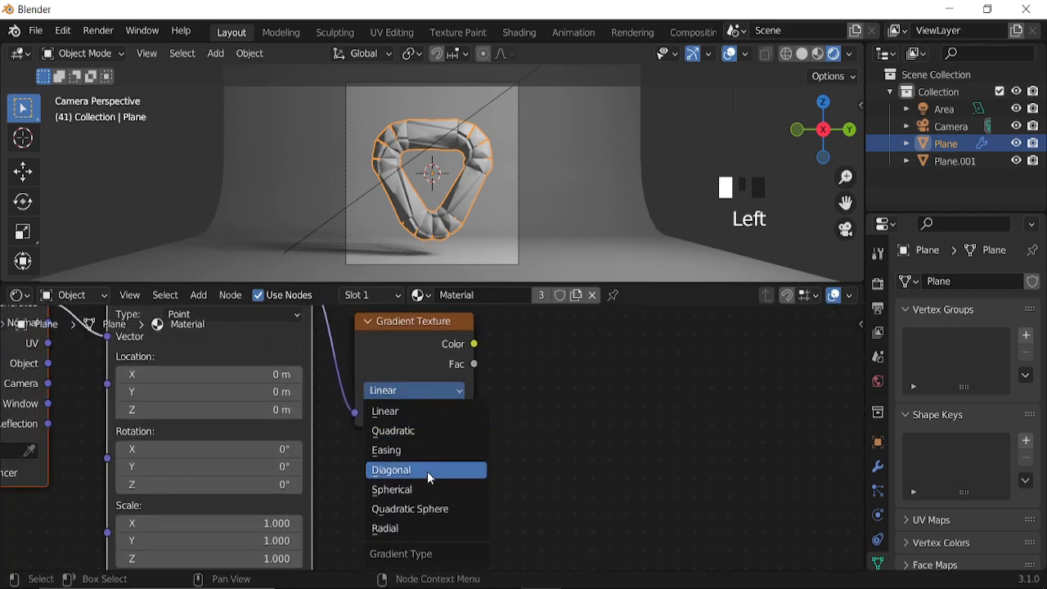
{"action": "left_click", "coordinate": [415, 489]}
Add a ColorRamp node and connect it between the Gradient Texture's Color and the Principled BSDF's Base Color
{"action": "scroll", "coordinate": [550, 422], "scroll_direction": "down", "scroll_amount": 4}
{"action": "middle_click_drag", "start_coordinate": [549, 422], "coordinate": [488, 436]}
{"action": "key", "text": "shift+a"}
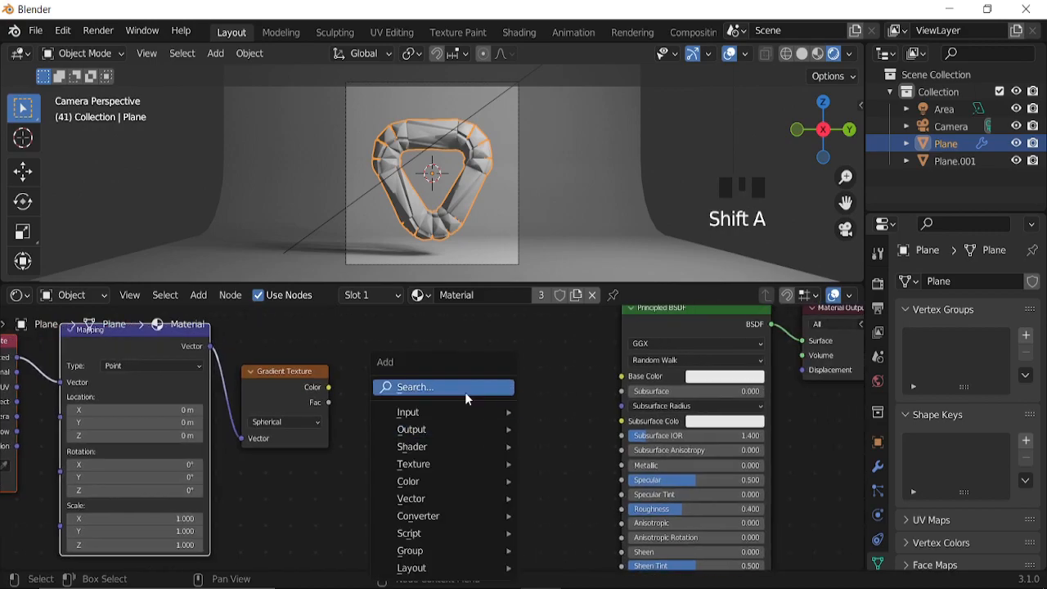
{"action": "left_click", "coordinate": [464, 389]}
{"action": "type", "text": "co"}
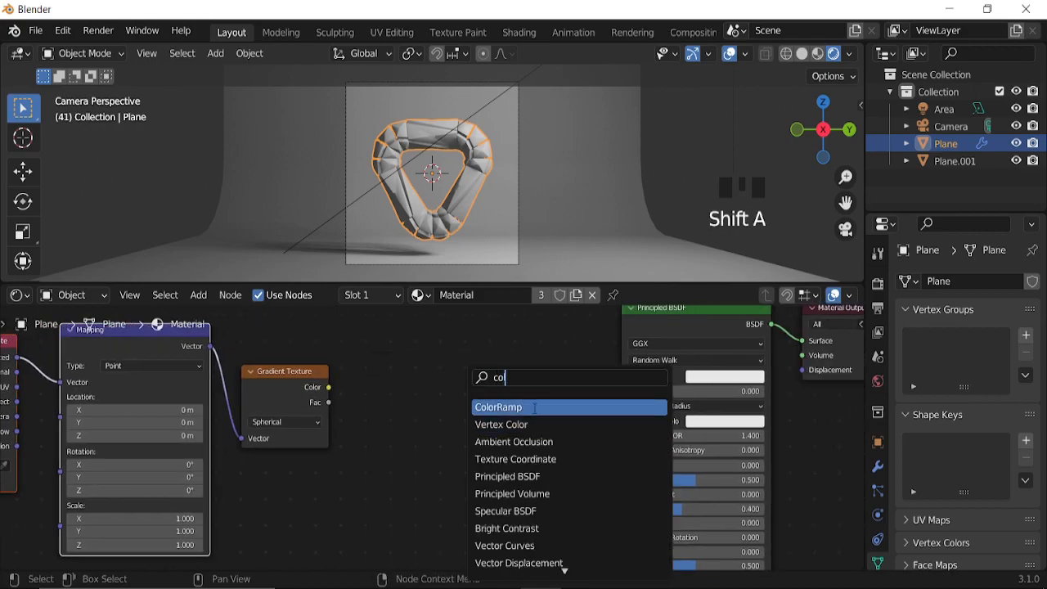
{"action": "left_click", "coordinate": [533, 407]}
{"action": "left_click", "coordinate": [458, 370]}
{"action": "left_click_drag", "start_coordinate": [328, 387], "coordinate": [376, 473]}
{"action": "left_click_drag", "start_coordinate": [525, 368], "coordinate": [619, 380]}
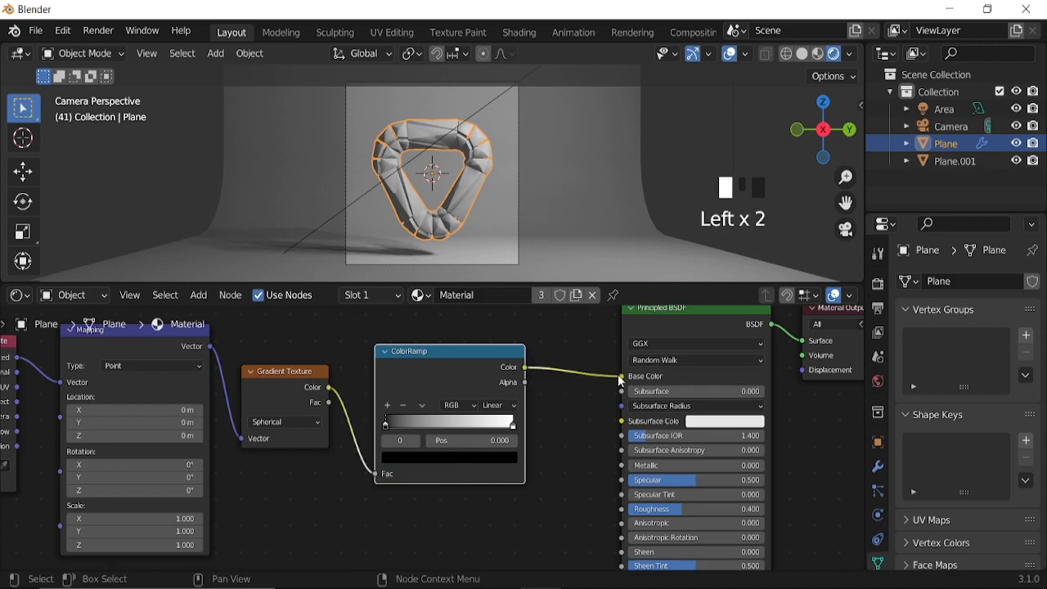
Move the ColorRamp's white stop to about position 0.411 and change its colour to blue
{"action": "middle_click", "coordinate": [603, 392]}
{"action": "middle_click_drag", "start_coordinate": [606, 390], "coordinate": [656, 368]}
{"action": "scroll", "coordinate": [434, 438], "scroll_direction": "up", "scroll_amount": 5}
{"action": "left_click_drag", "start_coordinate": [614, 386], "coordinate": [516, 387]}
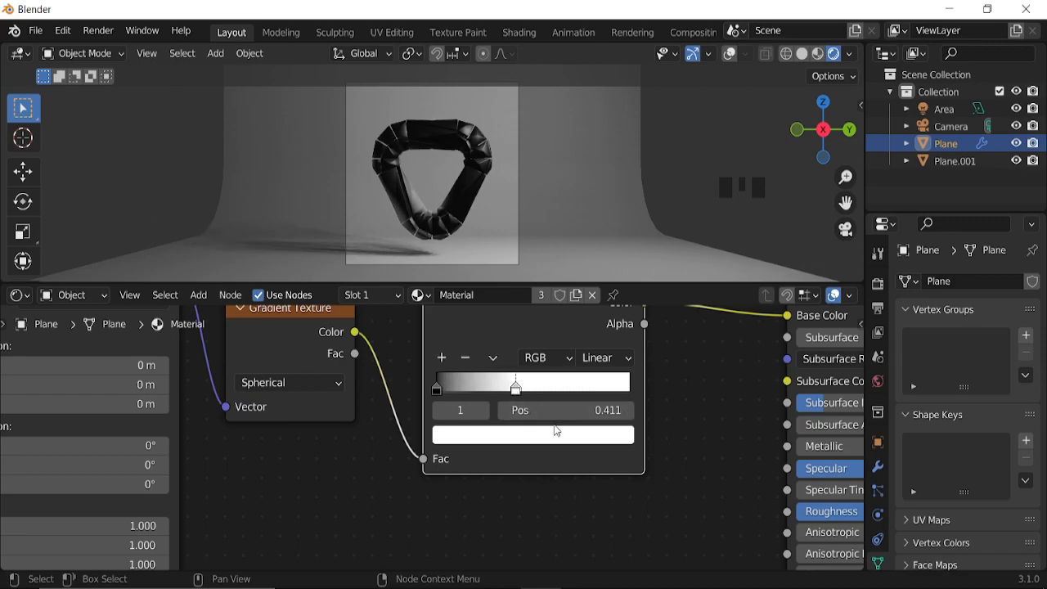
{"action": "left_click", "coordinate": [565, 433]}
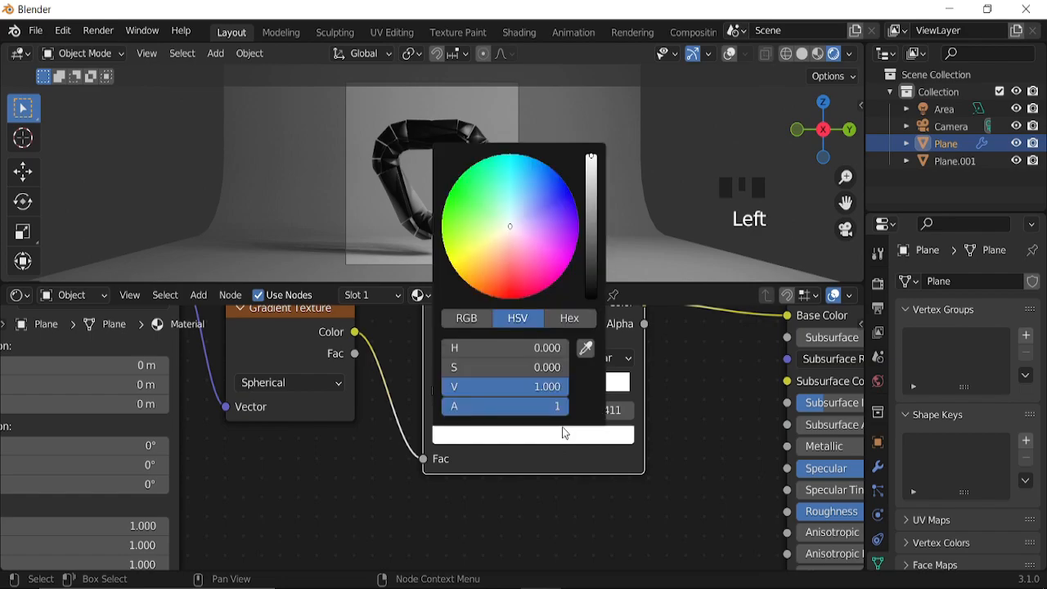
{"action": "left_click", "coordinate": [563, 198]}
Change the colour of the ColorRamp's black stop at position 0 to near white
{"action": "scroll", "coordinate": [434, 230], "scroll_direction": "up", "scroll_amount": 4}
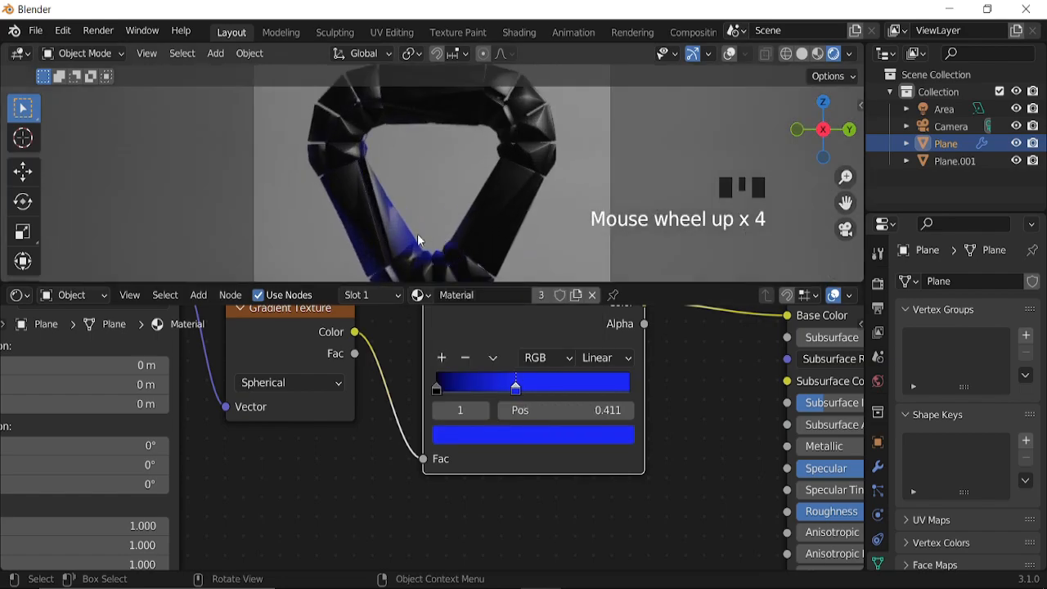
{"action": "left_click", "coordinate": [438, 389]}
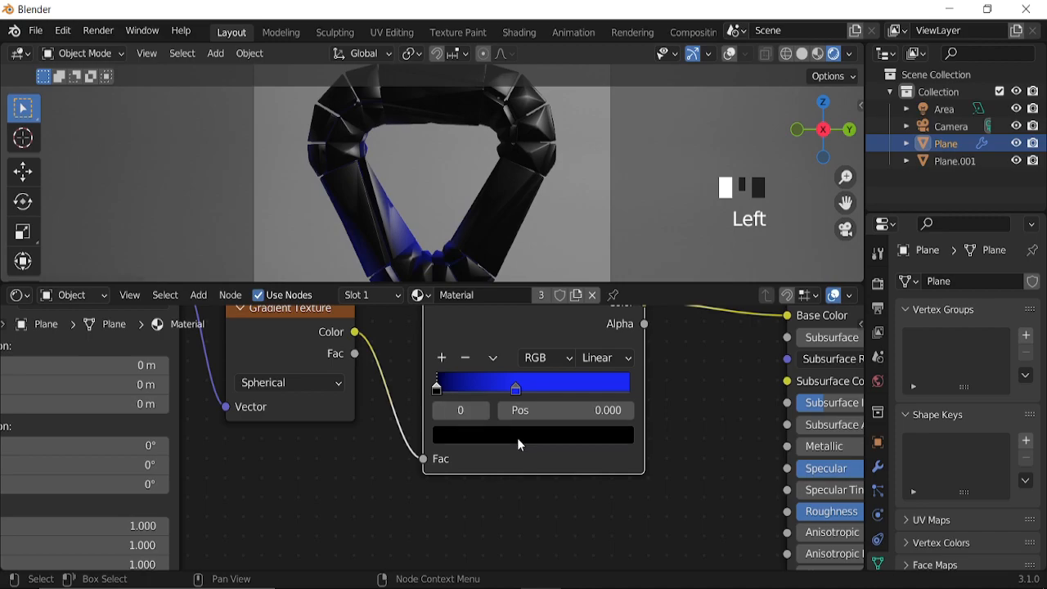
{"action": "left_click", "coordinate": [519, 437]}
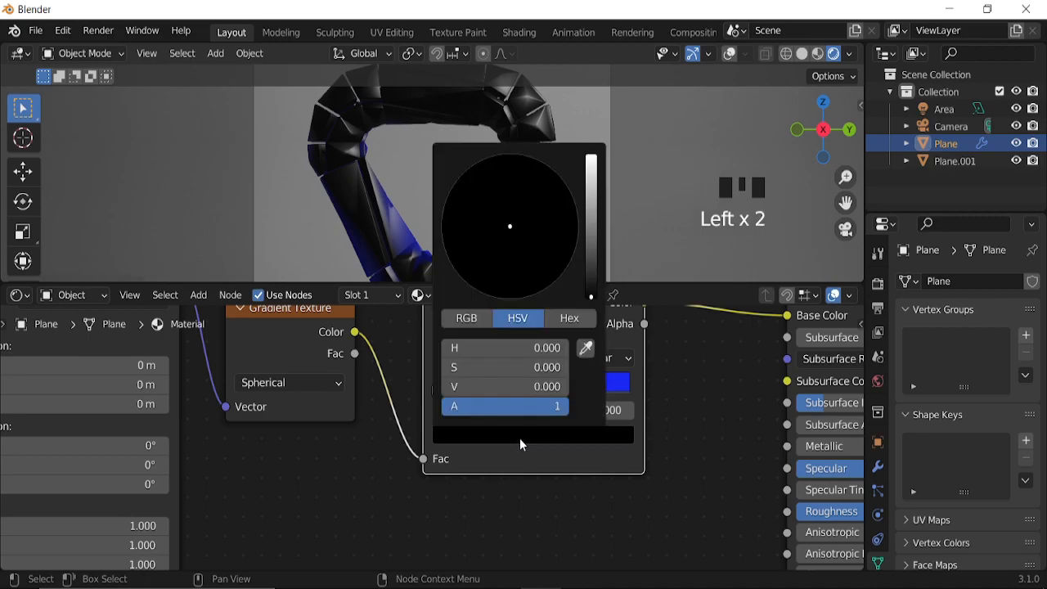
{"action": "left_click", "coordinate": [592, 169]}
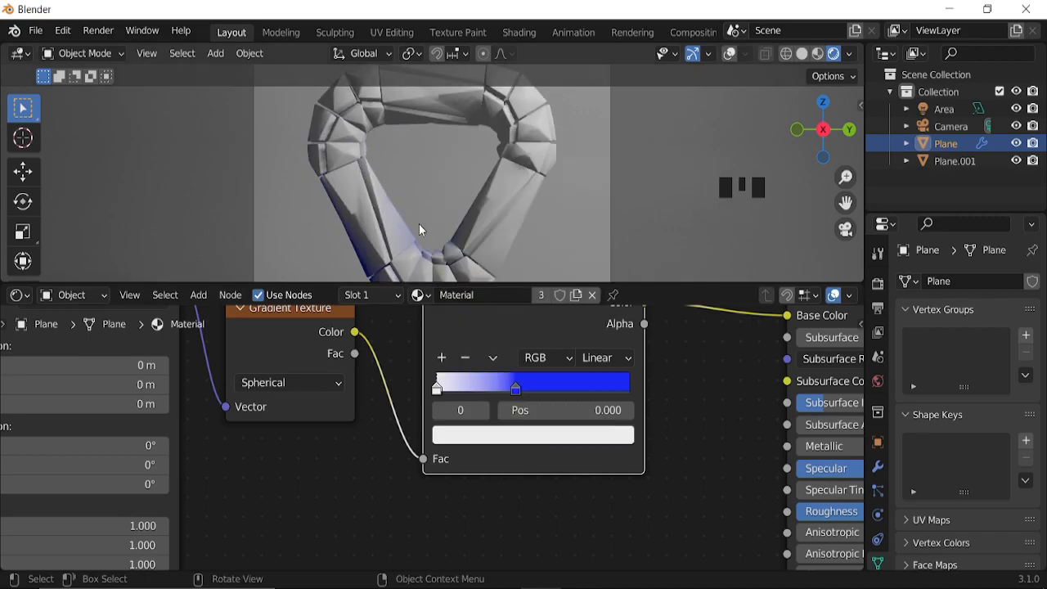
Set the Mapping node's location to X -0.28 m, Y -0.2 m and Z -0.6 m
{"action": "scroll", "coordinate": [430, 437], "scroll_direction": "down", "scroll_amount": 6}
{"action": "middle_click_drag", "start_coordinate": [313, 450], "coordinate": [494, 477]}
{"action": "scroll", "coordinate": [481, 465], "scroll_direction": "up", "scroll_amount": 3}
{"action": "scroll", "coordinate": [493, 476], "scroll_direction": "up", "scroll_amount": 3}
{"action": "left_click_drag", "start_coordinate": [441, 385], "coordinate": [327, 385], "text": "shift"}
{"action": "left_click", "coordinate": [460, 386]}
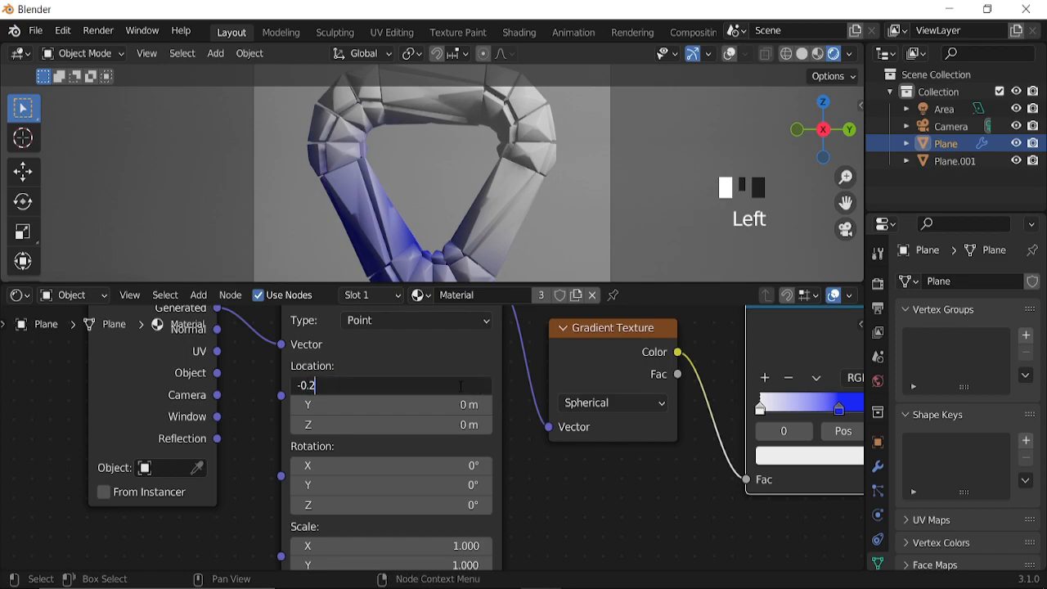
{"action": "type", "text": "-0.28"}
{"action": "key", "text": "Return"}
{"action": "scroll", "coordinate": [458, 462], "scroll_direction": "up", "scroll_amount": 2}
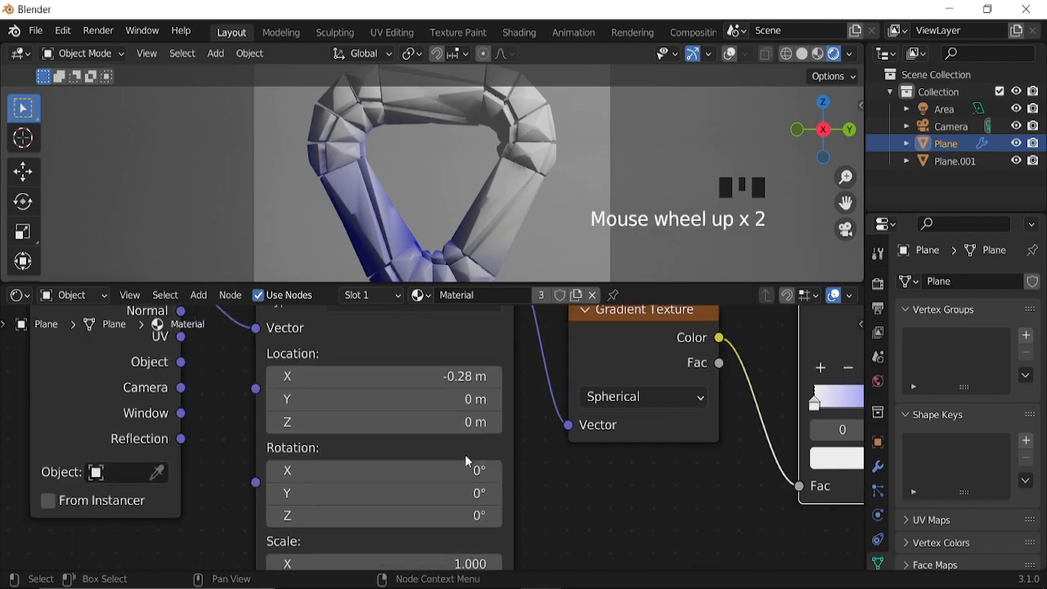
{"action": "left_click", "coordinate": [432, 400]}
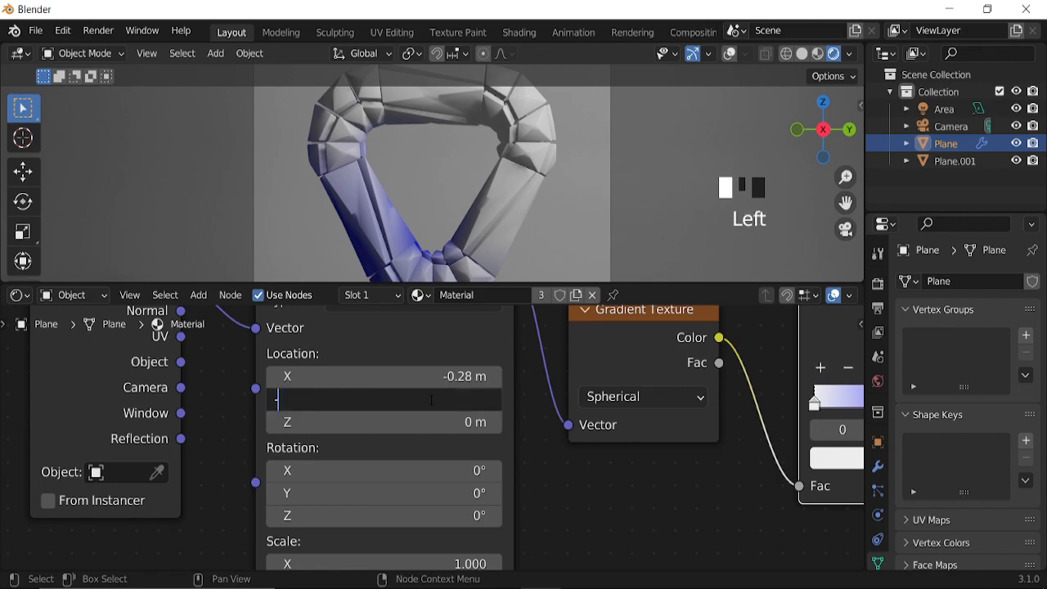
{"action": "key", "text": "Return"}
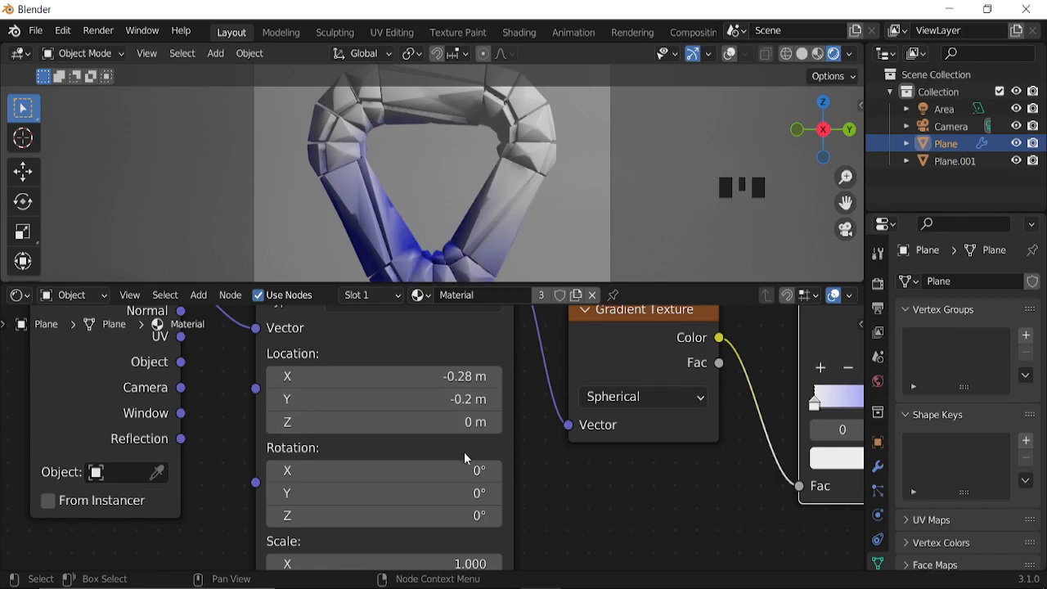
{"action": "left_click", "coordinate": [442, 422]}
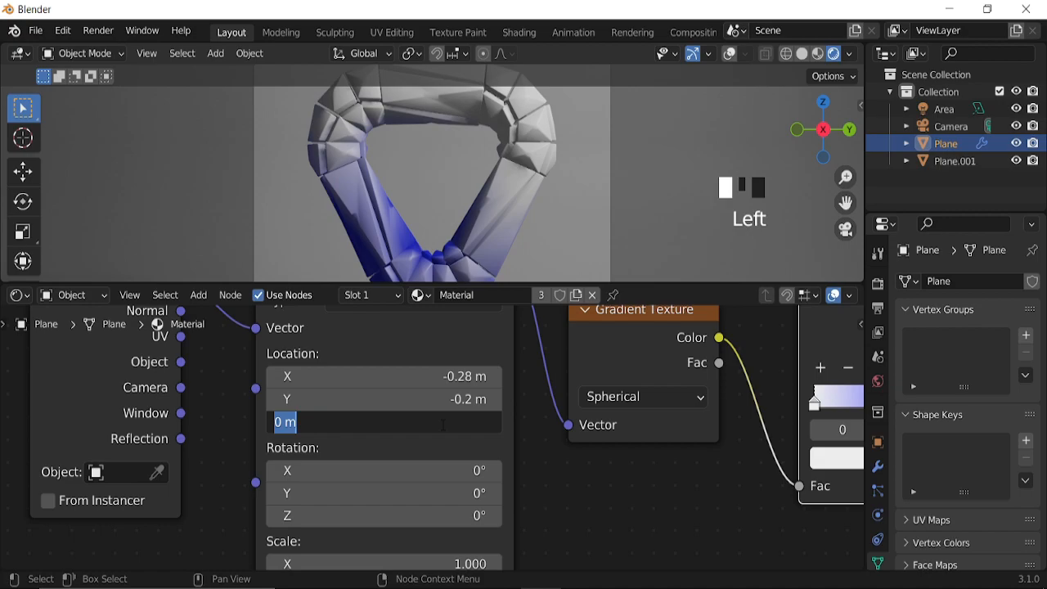
{"action": "key", "text": "Return"}
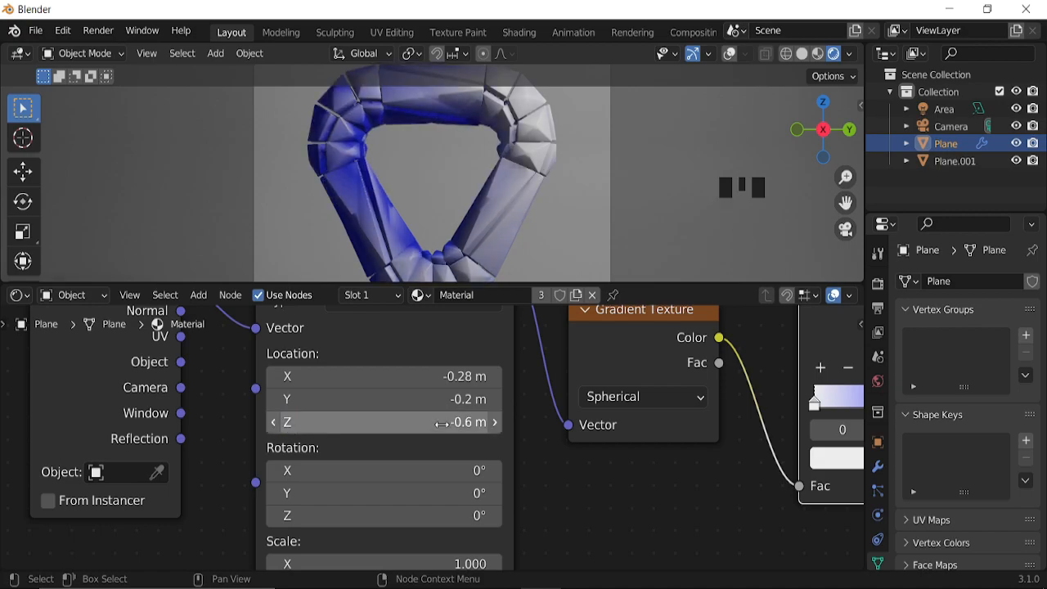
Set the Mapping node's rotation to 16.2° on X and 15.4° on Y
{"action": "scroll", "coordinate": [539, 509], "scroll_direction": "down", "scroll_amount": 2}
{"action": "middle_click_drag", "start_coordinate": [523, 509], "coordinate": [556, 456]}
{"action": "scroll", "coordinate": [556, 462], "scroll_direction": "up", "scroll_amount": 4}
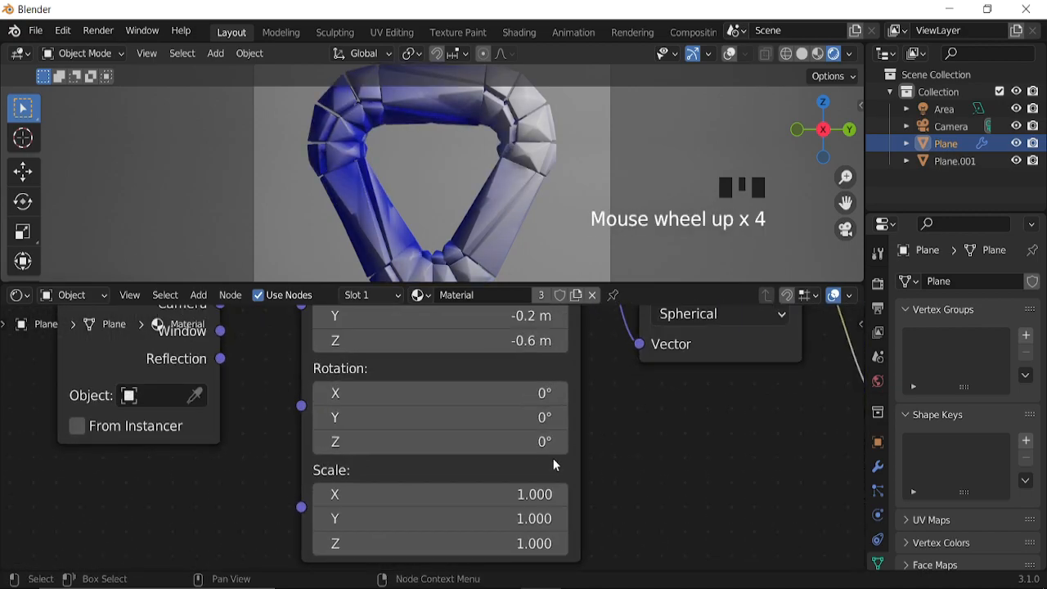
{"action": "left_click", "coordinate": [483, 395]}
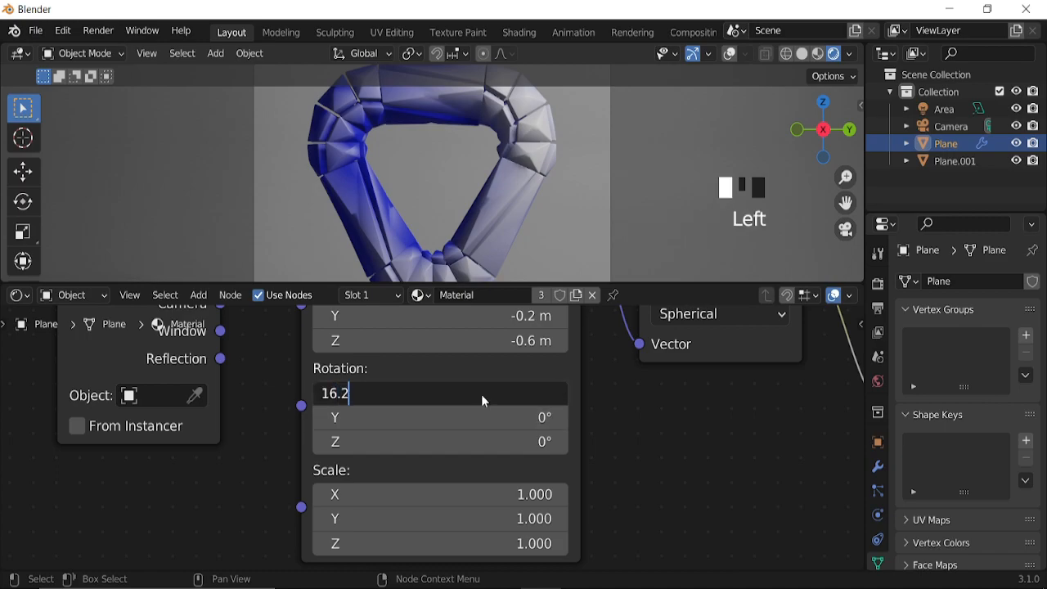
{"action": "key", "text": "Return"}
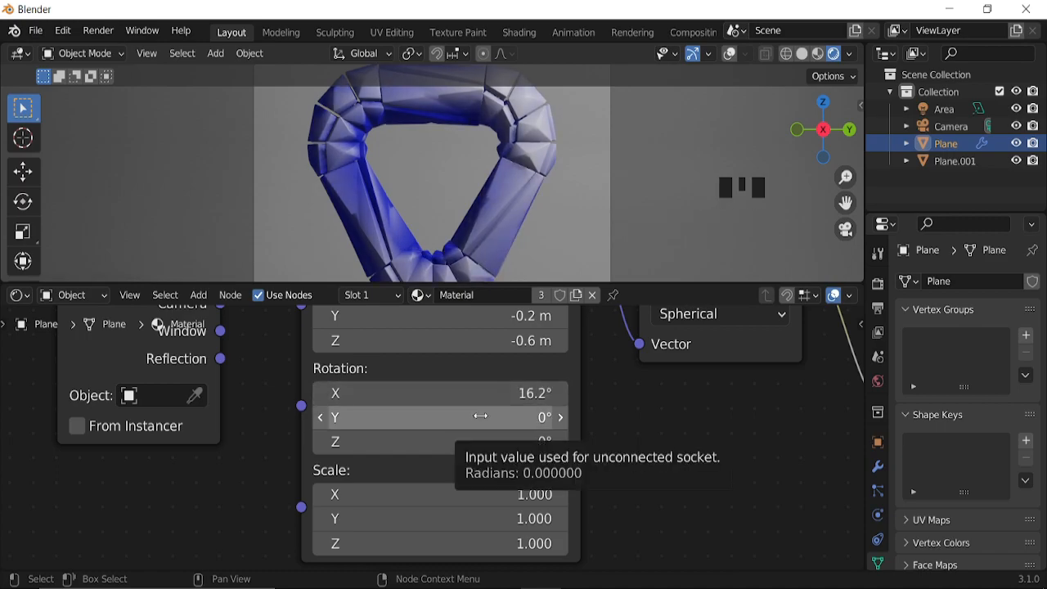
{"action": "left_click", "coordinate": [481, 416]}
{"action": "type", "text": "15.4"}
{"action": "key", "text": "Return"}
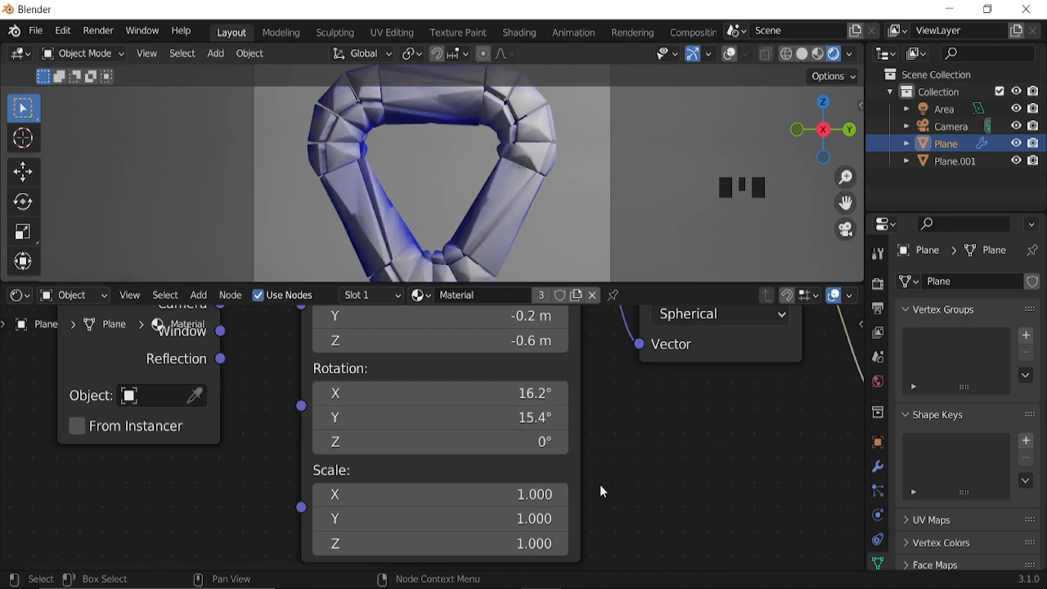
Set the Mapping node's scale to X 1.920, Y -0.140 and Z -0.700
{"action": "middle_click_drag", "start_coordinate": [599, 482], "coordinate": [596, 447]}
{"action": "scroll", "coordinate": [586, 458], "scroll_direction": "up", "scroll_amount": 3}
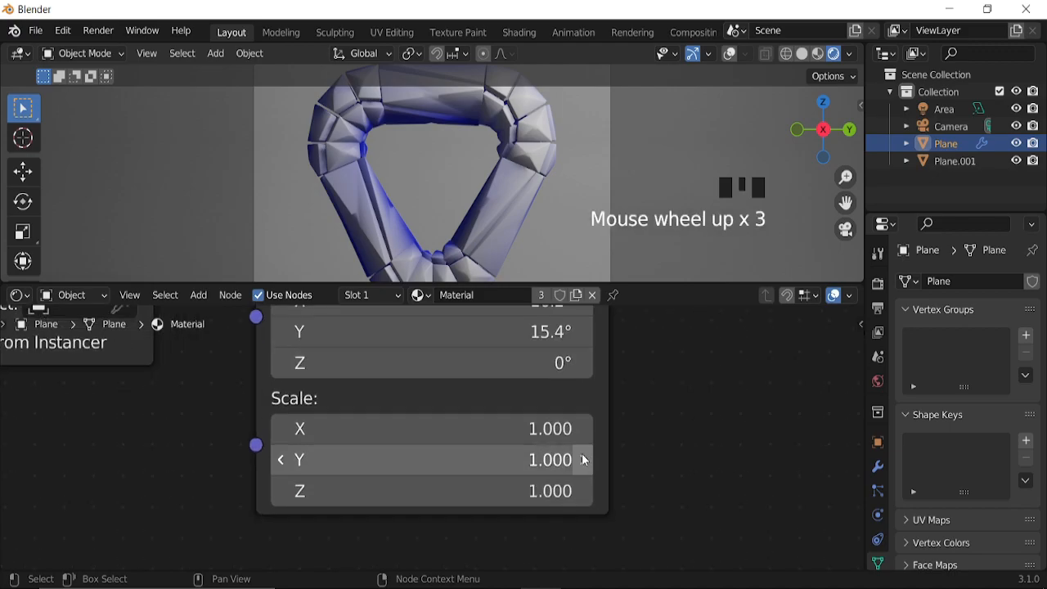
{"action": "left_click", "coordinate": [519, 435]}
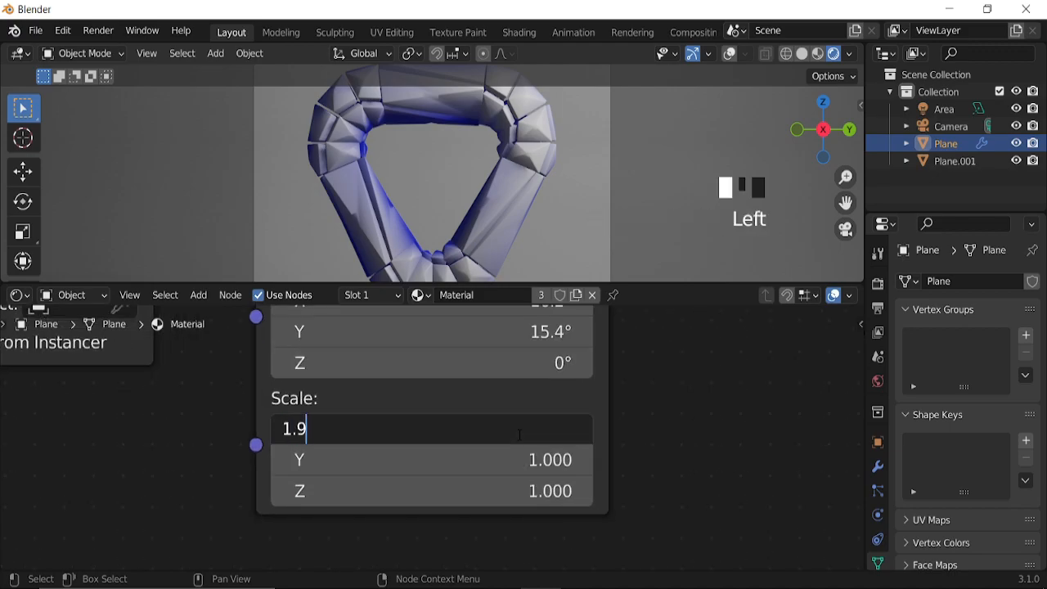
{"action": "key", "text": "Return"}
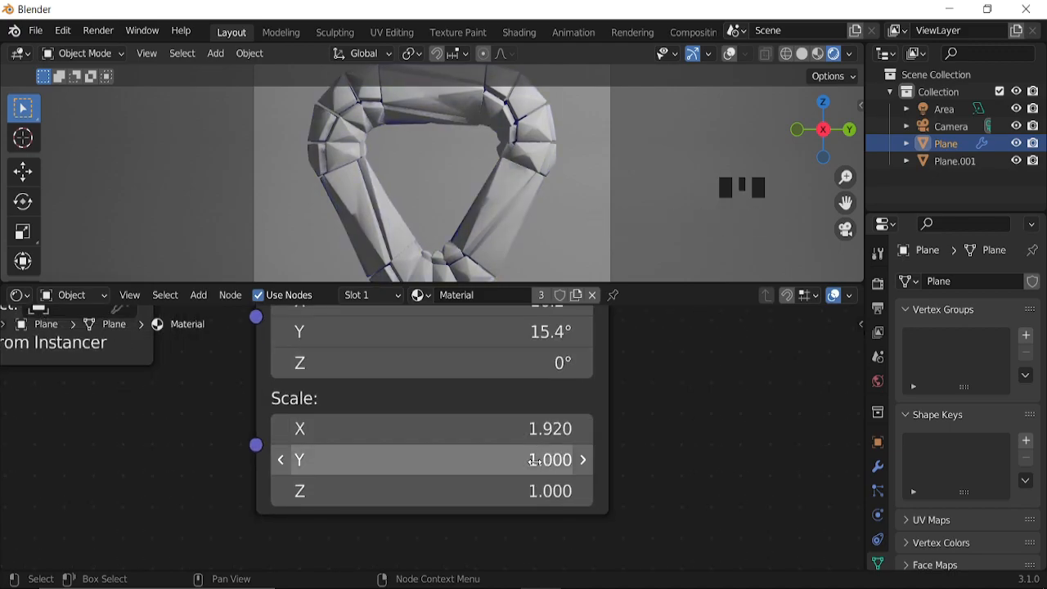
{"action": "left_click", "coordinate": [535, 460]}
{"action": "type", "text": "-0.140"}
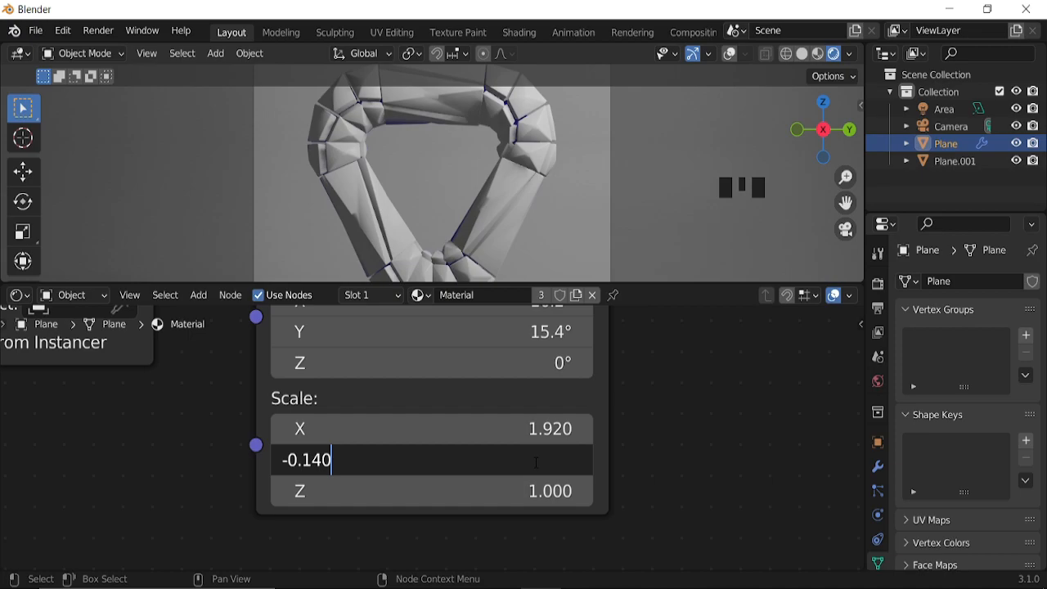
{"action": "key", "text": "Return"}
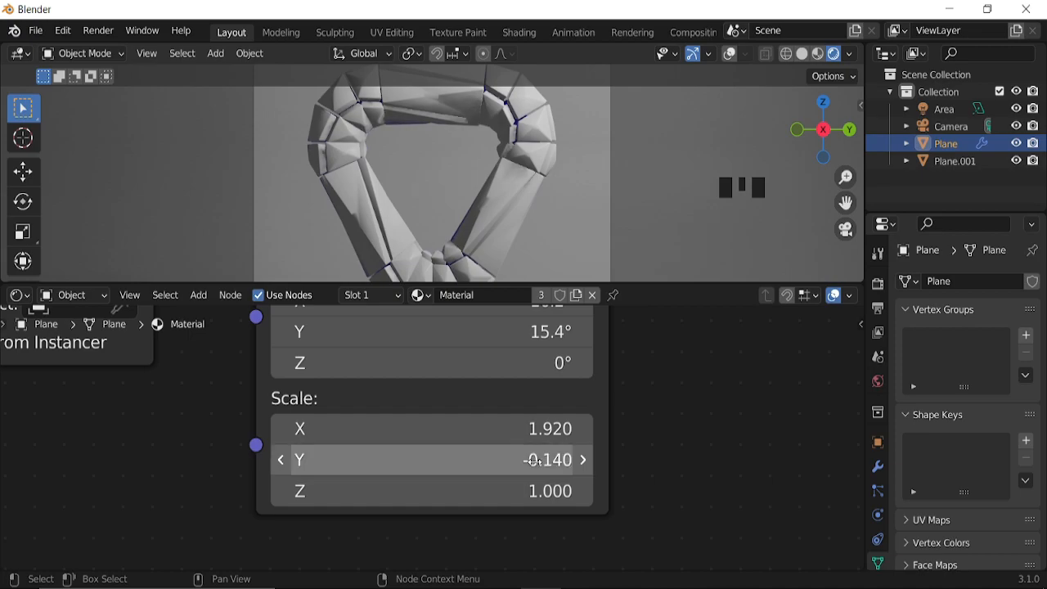
{"action": "left_click", "coordinate": [532, 491]}
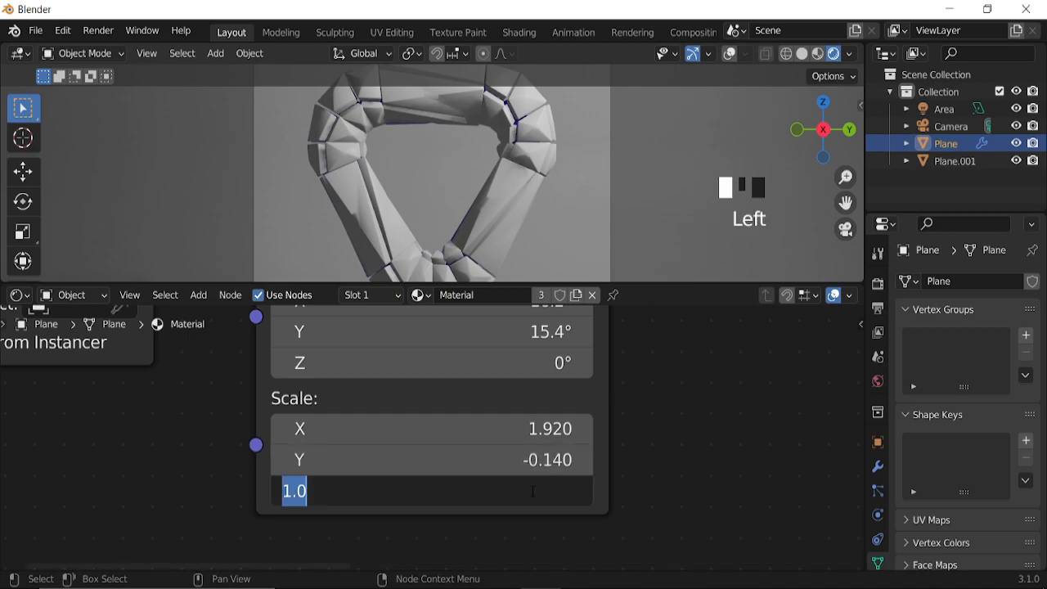
{"action": "type", "text": "-0.7"}
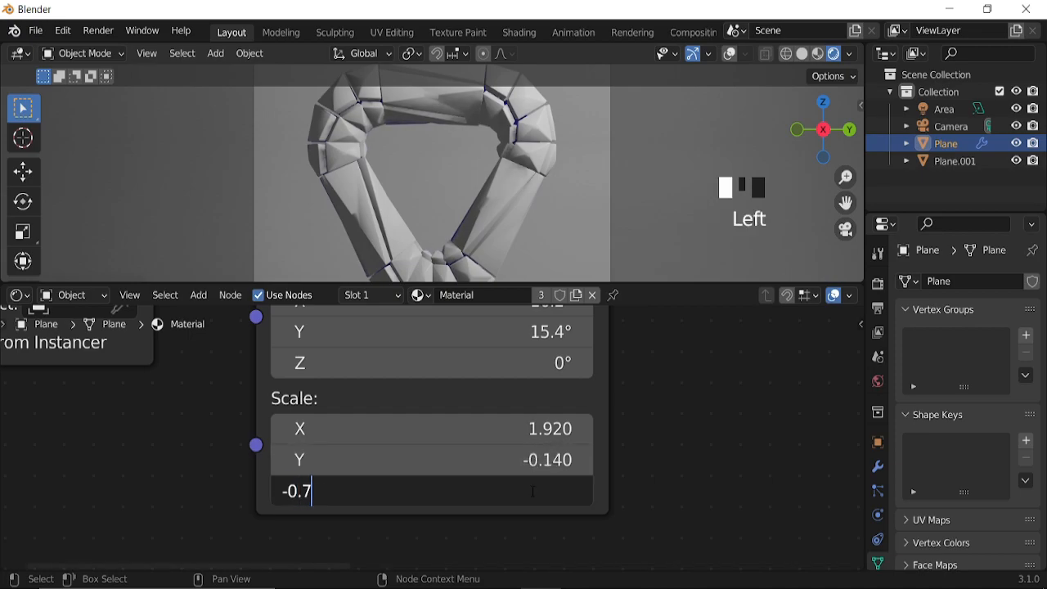
{"action": "key", "text": "Return"}
Connect the Texture Coordinate node's Object output to the Mapping node's Vector input in place of Generated
{"action": "scroll", "coordinate": [553, 186], "scroll_direction": "down", "scroll_amount": 5}
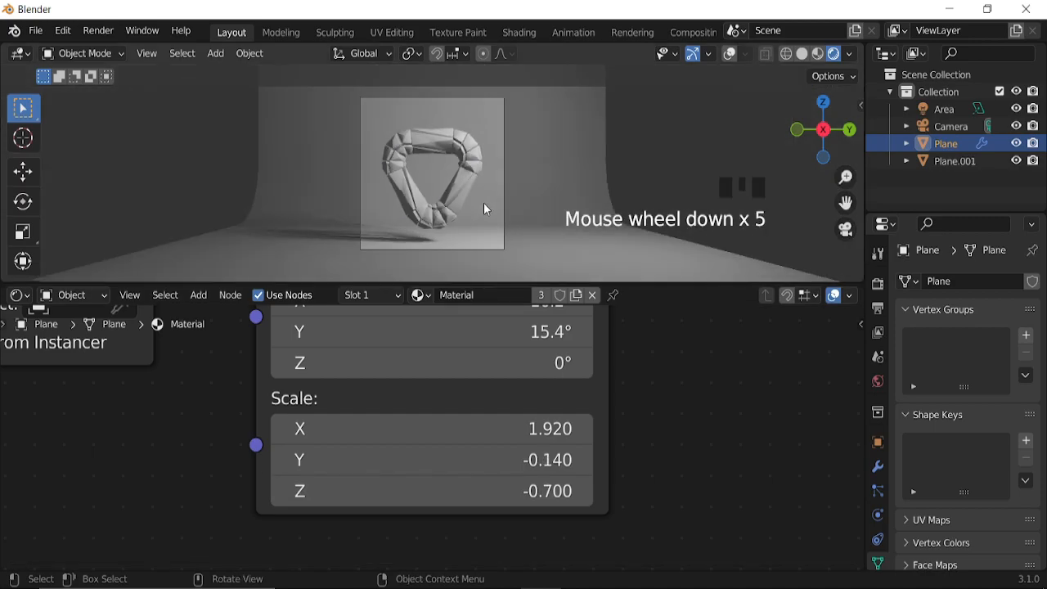
{"action": "middle_click_drag", "start_coordinate": [229, 365], "coordinate": [295, 470]}
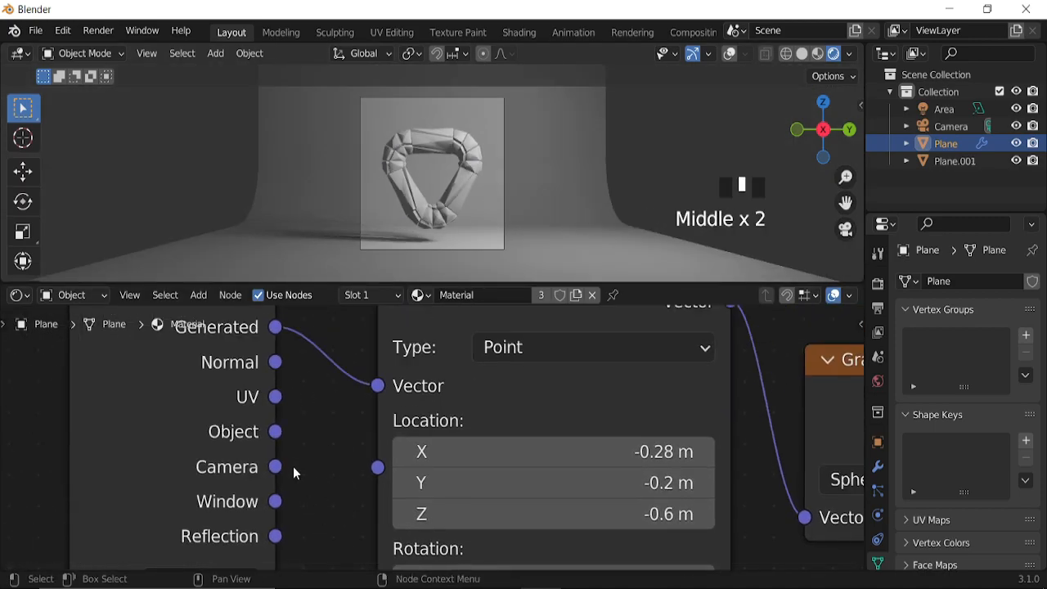
{"action": "left_click_drag", "start_coordinate": [275, 432], "coordinate": [381, 396]}
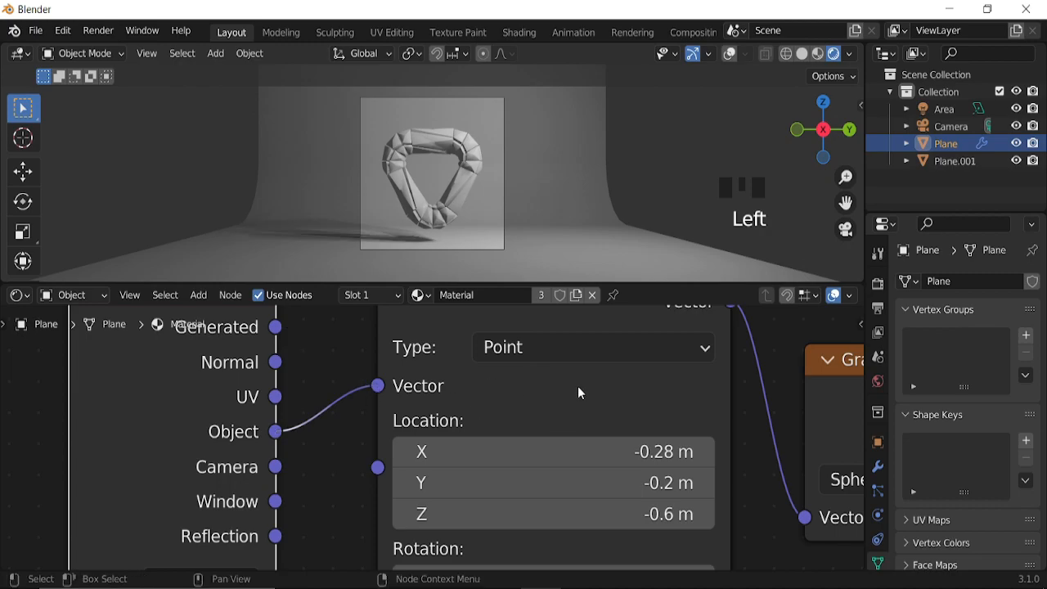
{"action": "middle_click_drag", "start_coordinate": [626, 401], "coordinate": [479, 360]}
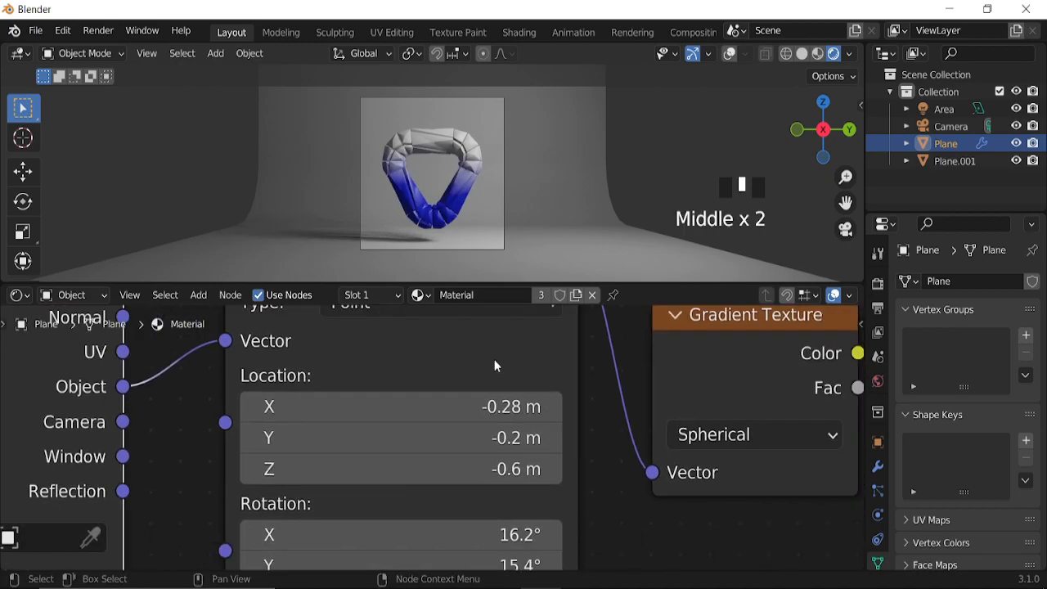
Play the animation briefly to preview the gradient on the moving tube
{"action": "scroll", "coordinate": [608, 427], "scroll_direction": "down", "scroll_amount": 6}
{"action": "middle_click_drag", "start_coordinate": [608, 442], "coordinate": [297, 414]}
{"action": "scroll", "coordinate": [507, 442], "scroll_direction": "up", "scroll_amount": 5}
{"action": "middle_click_drag", "start_coordinate": [524, 428], "coordinate": [442, 447]}
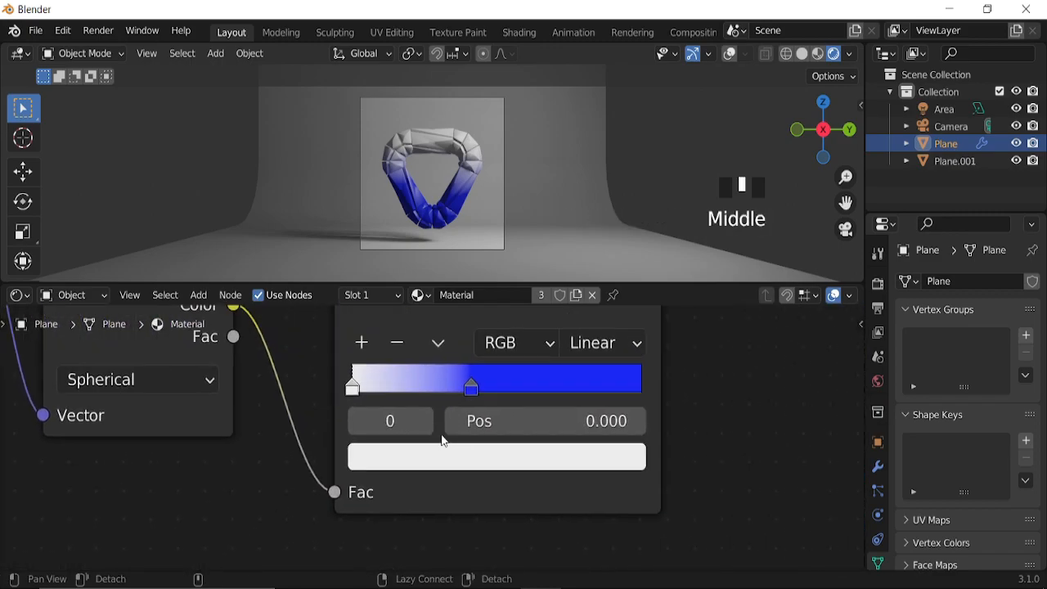
{"action": "scroll", "coordinate": [461, 216], "scroll_direction": "up", "scroll_amount": 1}
{"action": "scroll", "coordinate": [458, 215], "scroll_direction": "up", "scroll_amount": 3}
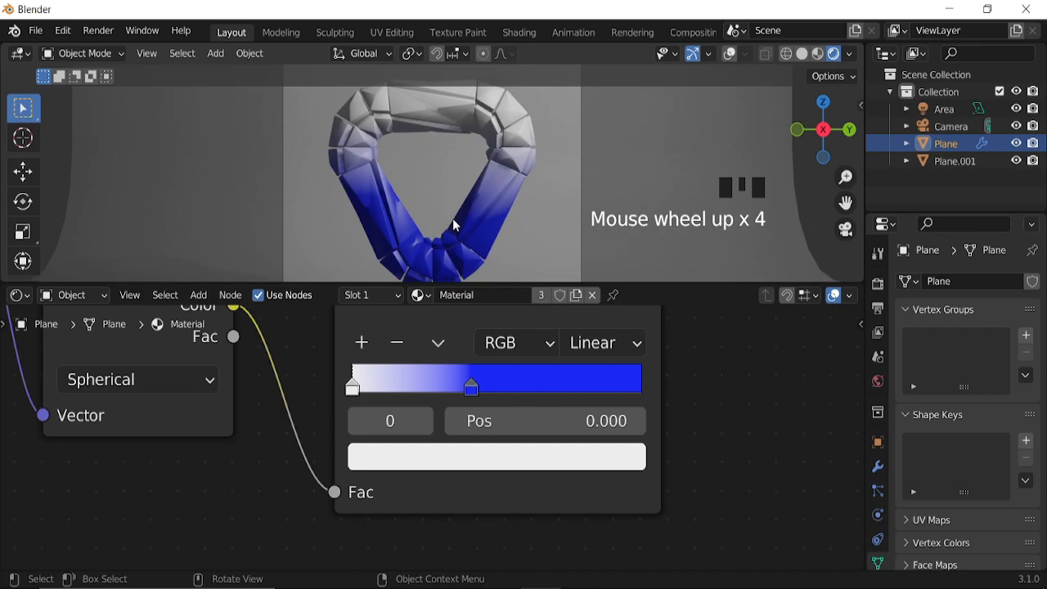
{"action": "key", "text": "space"}
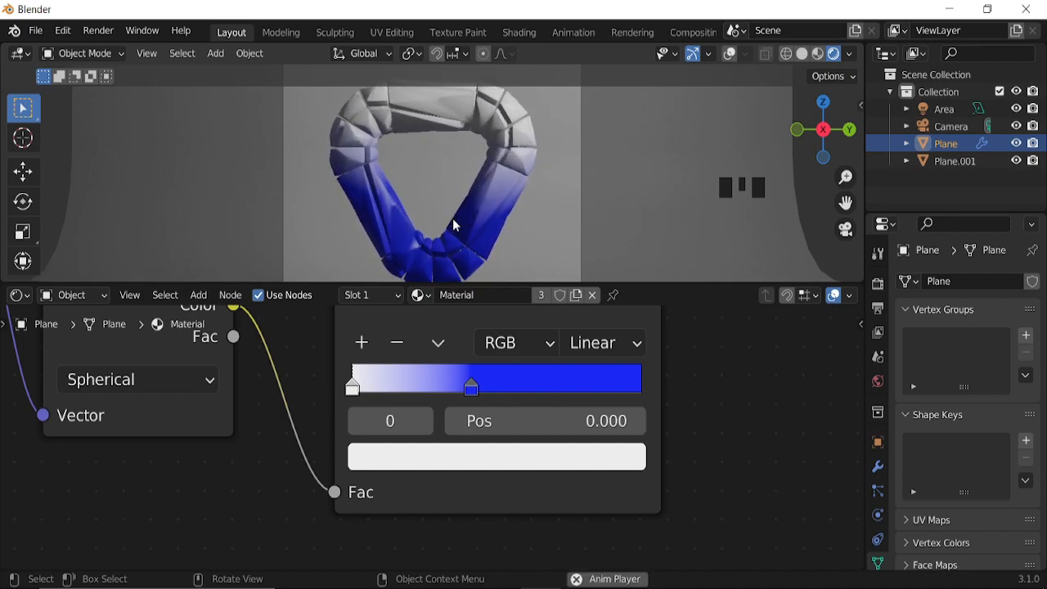
{"action": "key", "text": "space"}
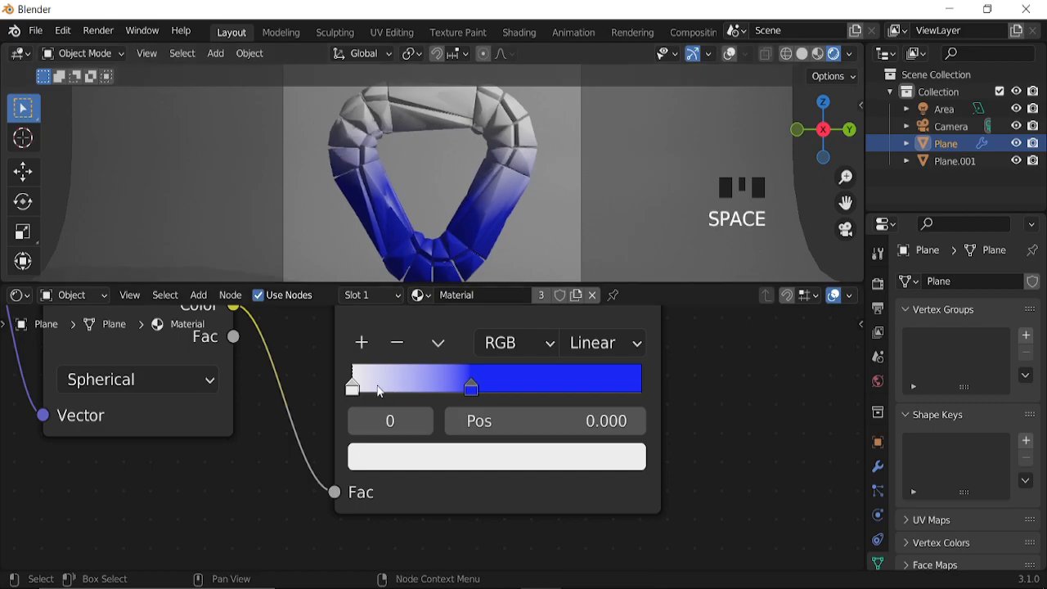
Add a middle stop to the ColorRamp and place it at about position 0.147, keeping its light violet colour
{"action": "left_click", "coordinate": [362, 344]}
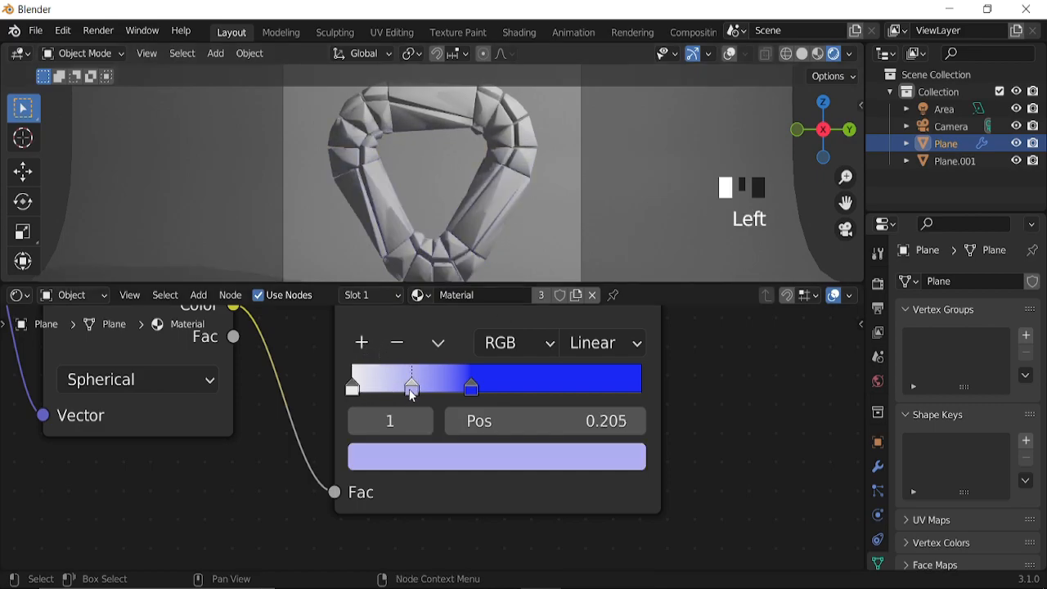
{"action": "left_click_drag", "start_coordinate": [418, 392], "coordinate": [467, 392]}
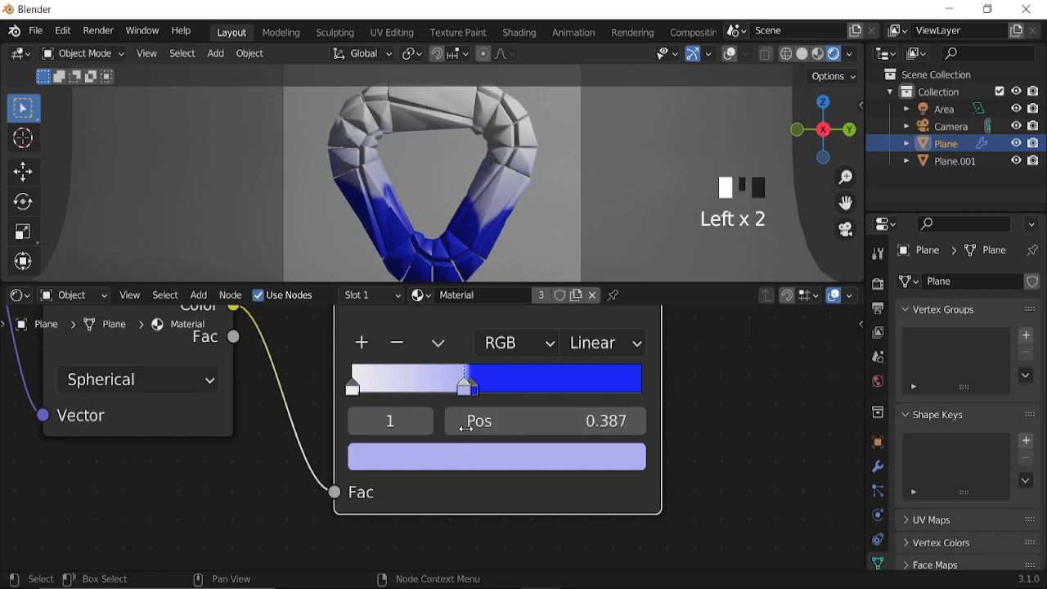
{"action": "middle_click_drag", "start_coordinate": [504, 472], "coordinate": [521, 465]}
{"action": "scroll", "coordinate": [521, 465], "scroll_direction": "up", "scroll_amount": 3}
{"action": "left_click_drag", "start_coordinate": [513, 383], "coordinate": [418, 382]}
{"action": "left_click", "coordinate": [485, 464]}
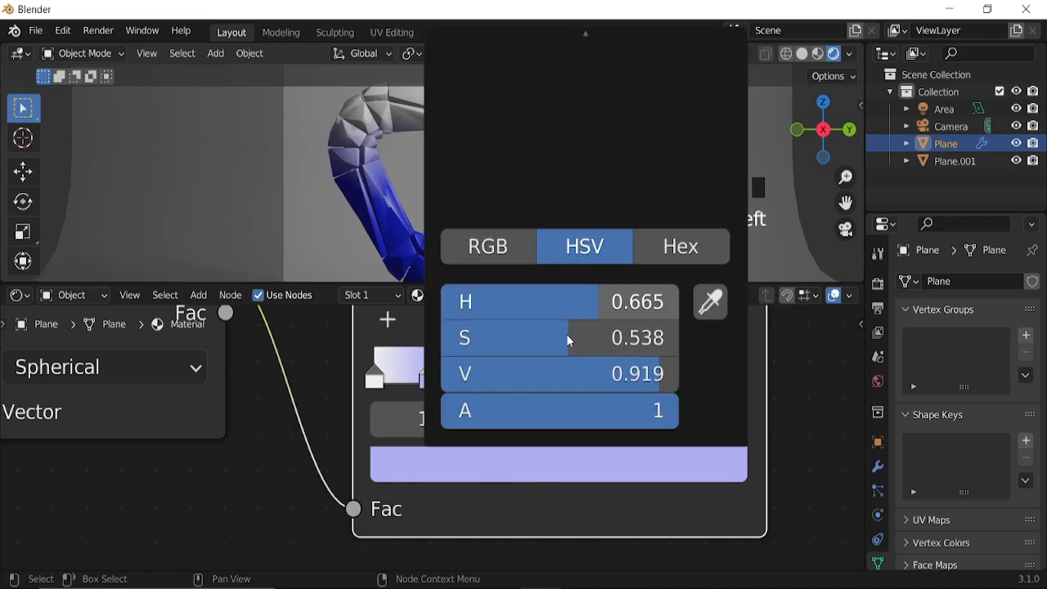
{"action": "left_click", "coordinate": [512, 471]}
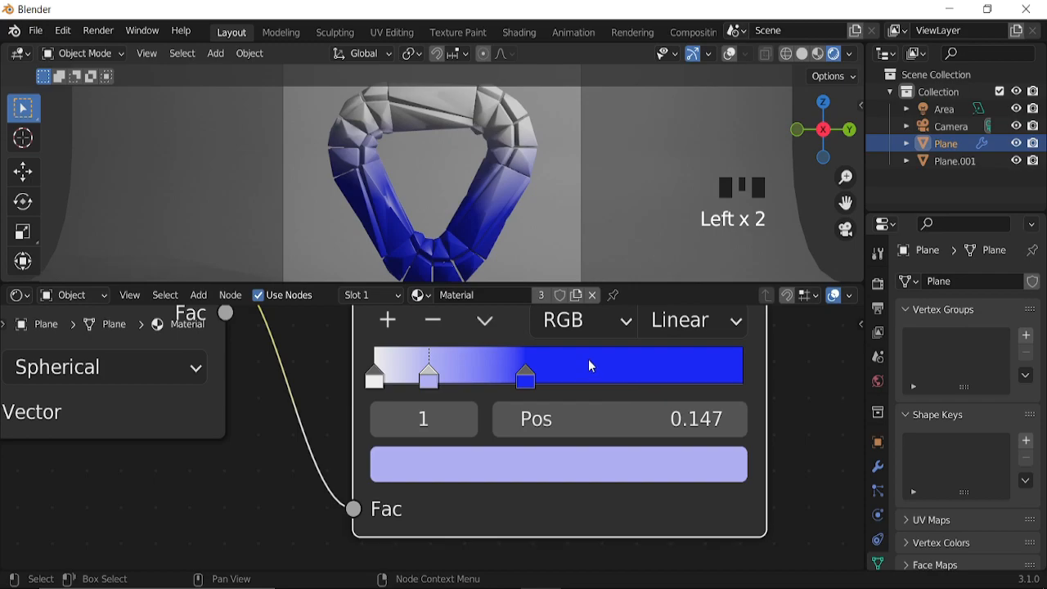
{"action": "left_click", "coordinate": [577, 473]}
Turn the viewport overlays back on and add an Array modifier to the triangular tube
{"action": "scroll", "coordinate": [458, 219], "scroll_direction": "down", "scroll_amount": 4}
{"action": "middle_click_drag", "start_coordinate": [553, 172], "coordinate": [713, 145]}
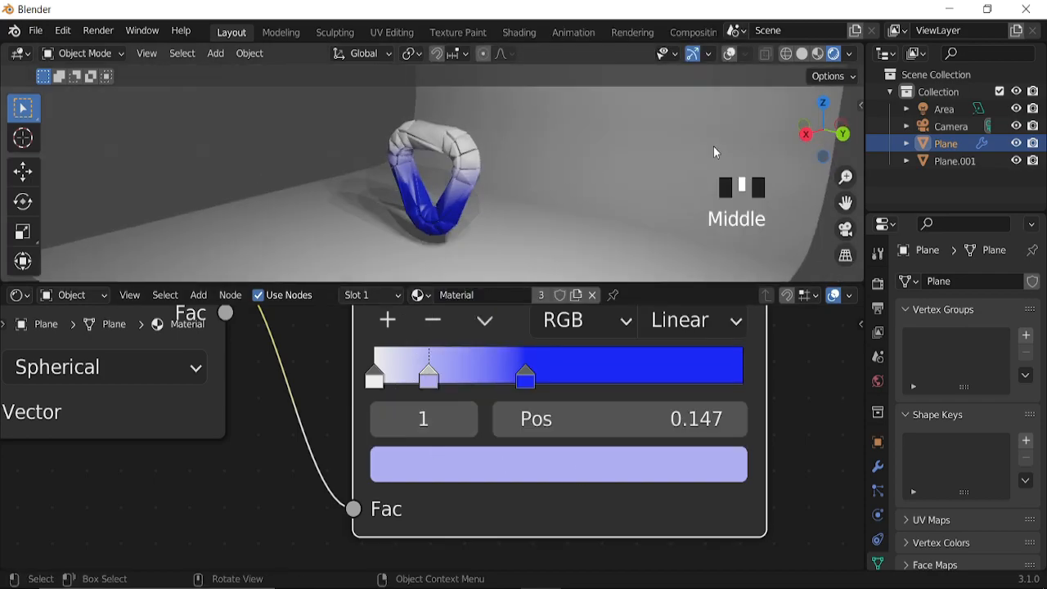
{"action": "left_click", "coordinate": [729, 56]}
{"action": "left_click", "coordinate": [878, 466]}
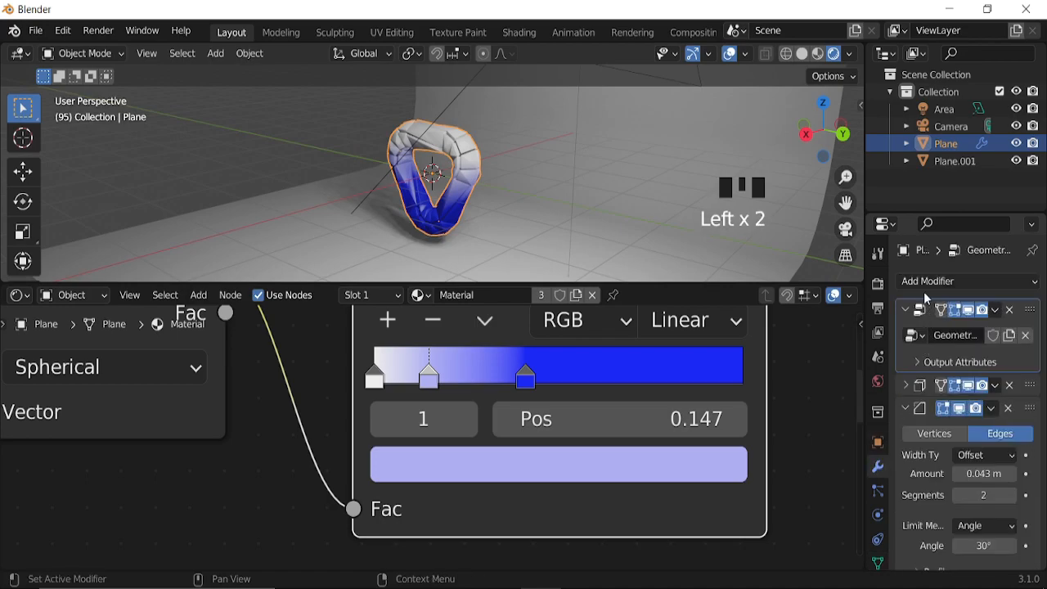
{"action": "left_click", "coordinate": [906, 408]}
{"action": "left_click", "coordinate": [948, 281]}
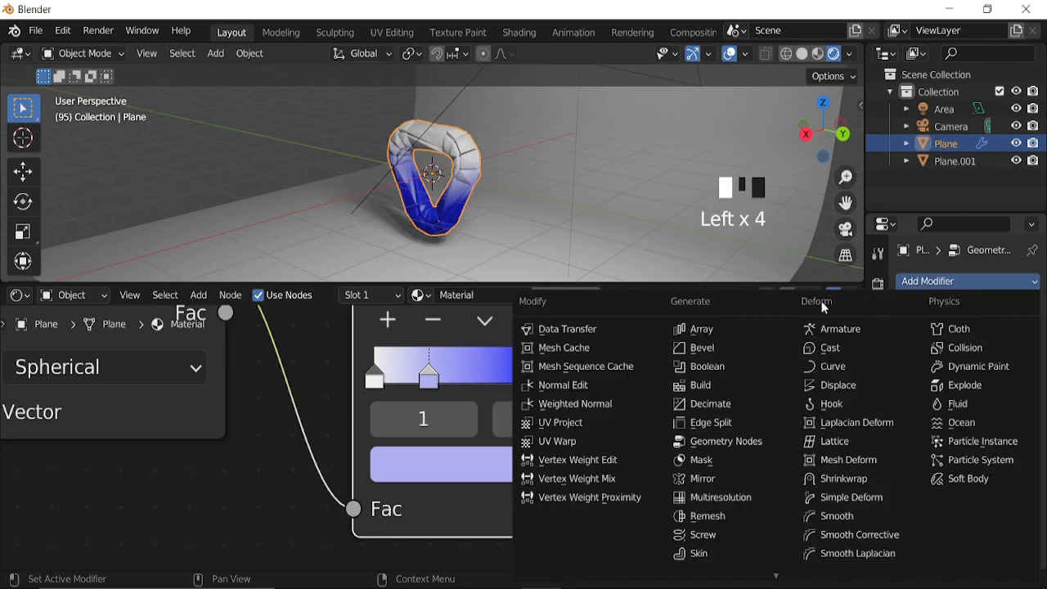
{"action": "left_click", "coordinate": [746, 331]}
Set the tube's Array modifier count to 3
{"action": "scroll", "coordinate": [988, 370], "scroll_direction": "down", "scroll_amount": 4}
{"action": "left_click", "coordinate": [988, 371]}
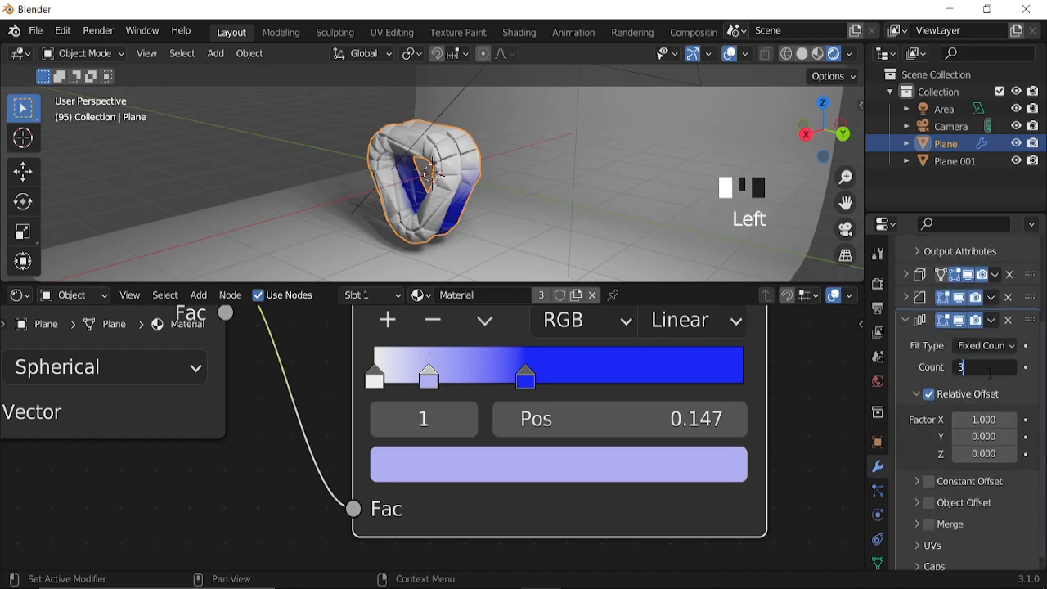
{"action": "type", "text": "3"}
{"action": "key", "text": "Return"}
{"action": "left_click", "coordinate": [905, 320]}
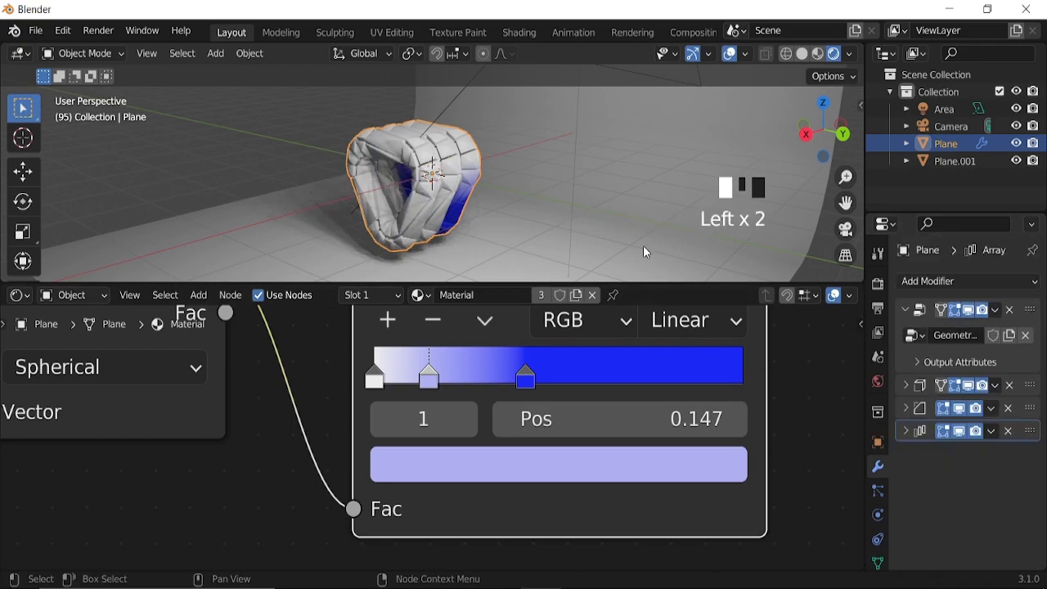
Add a plain axes empty at the centre of the tube
{"action": "key", "text": "shift+a"}
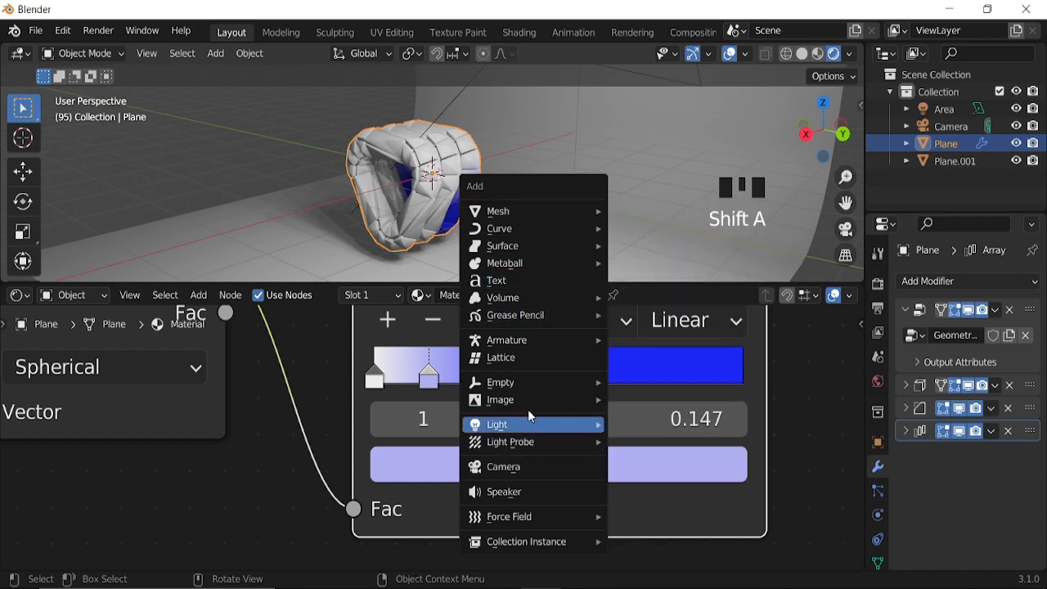
{"action": "mouse_move", "coordinate": [532, 382]}
{"action": "left_click", "coordinate": [655, 382]}
{"action": "scroll", "coordinate": [433, 203], "scroll_direction": "up", "scroll_amount": 2}
{"action": "middle_click_drag", "start_coordinate": [433, 202], "coordinate": [517, 184]}
Turn off Relative Offset in the tube's Array modifier and enable Object Offset with the Empty as its object
{"action": "left_click", "coordinate": [576, 238]}
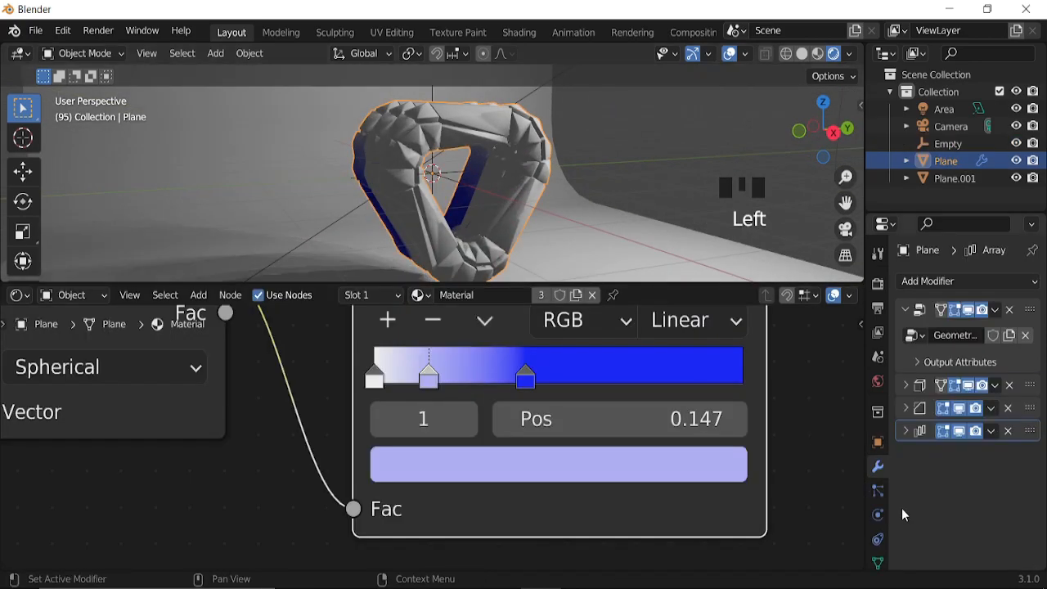
{"action": "left_click", "coordinate": [905, 432]}
{"action": "scroll", "coordinate": [944, 465], "scroll_direction": "down", "scroll_amount": 7}
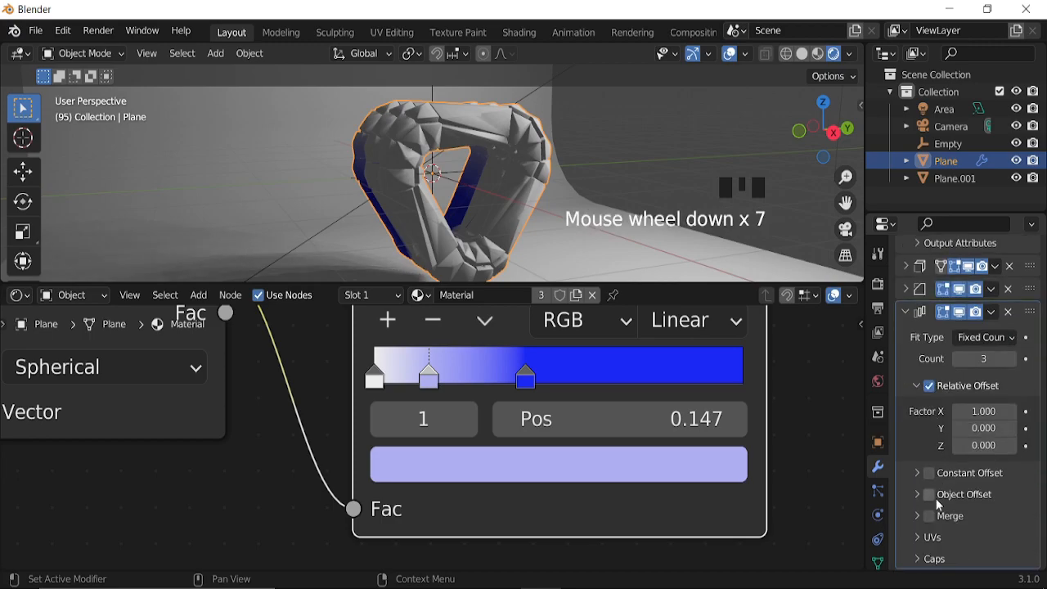
{"action": "left_click", "coordinate": [930, 495]}
{"action": "left_click", "coordinate": [916, 493]}
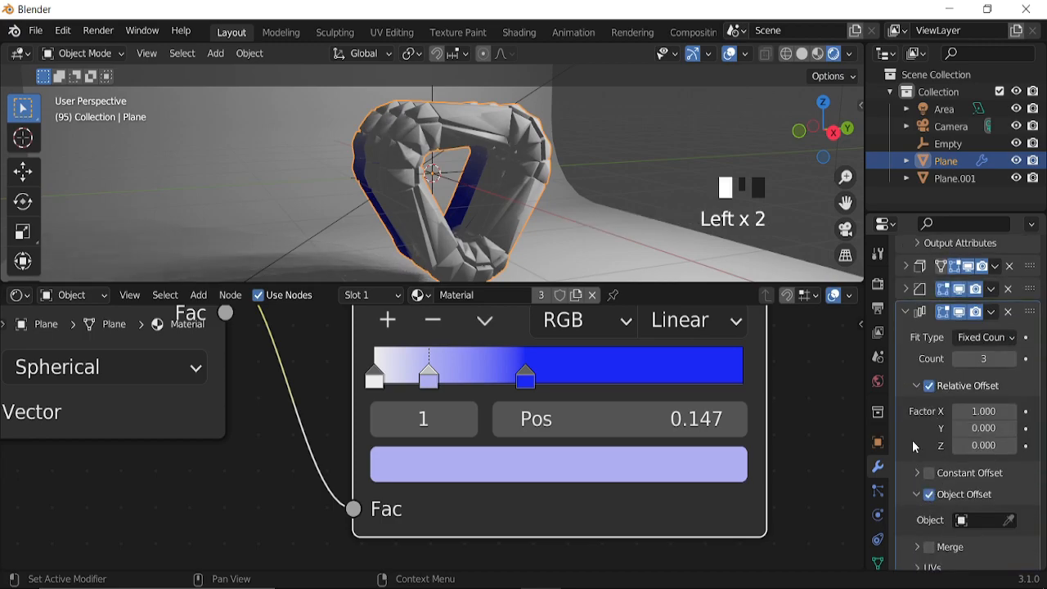
{"action": "left_click", "coordinate": [928, 387]}
{"action": "left_click", "coordinate": [981, 522]}
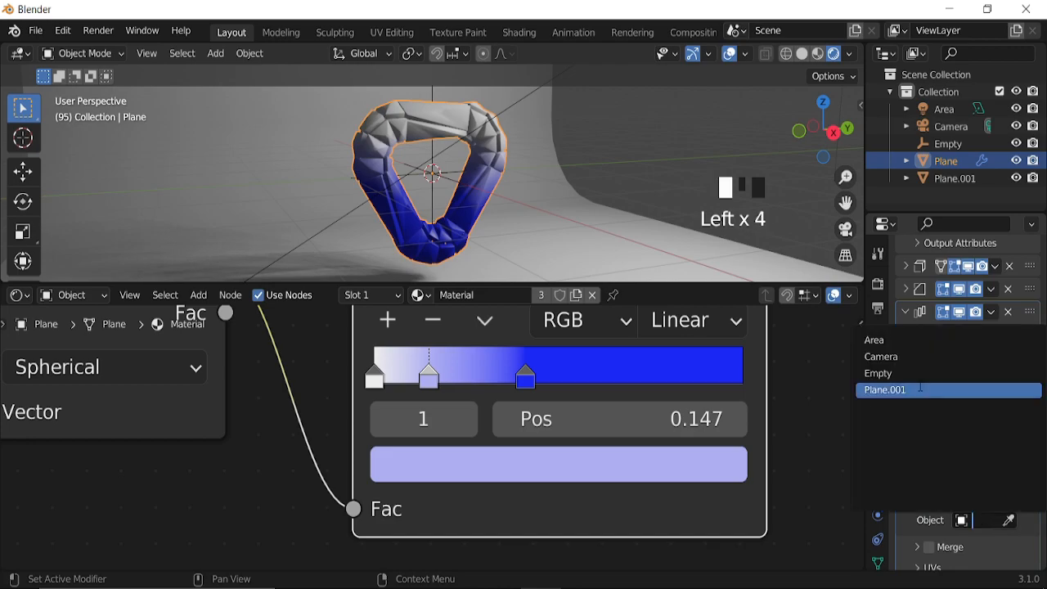
Move the Empty along the negative X axis to space the tube copies one behind another
{"action": "left_click", "coordinate": [945, 143]}
{"action": "middle_click_drag", "start_coordinate": [456, 197], "coordinate": [534, 199]}
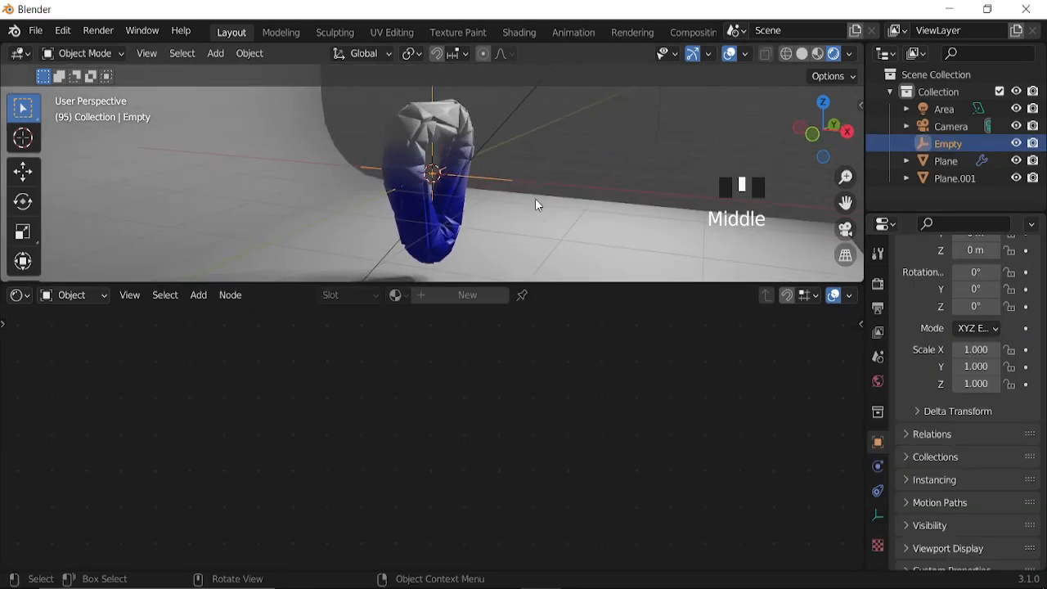
{"action": "key", "text": "g"}
{"action": "key", "text": "x"}
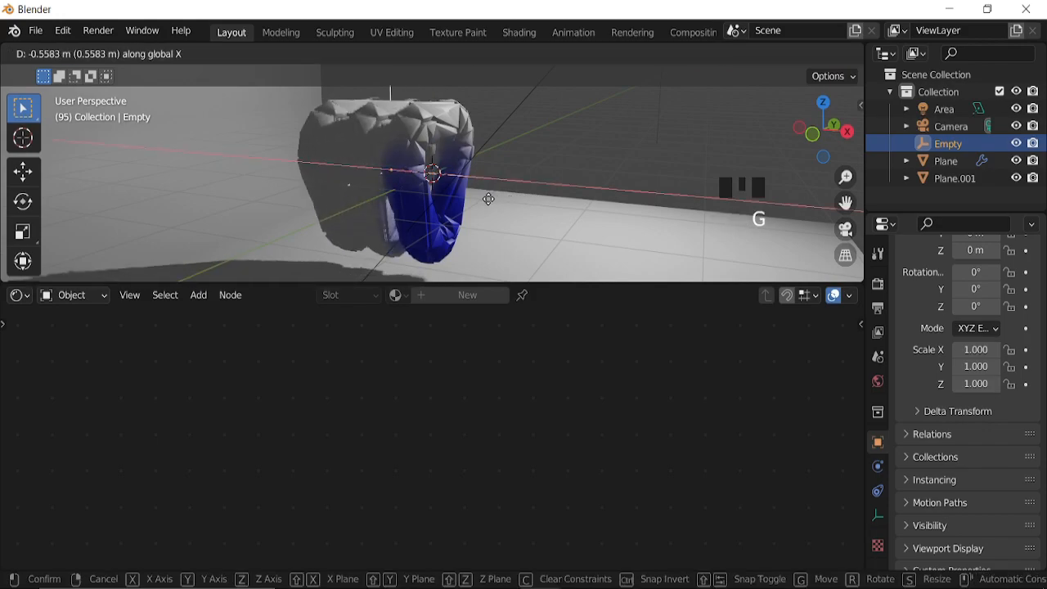
{"action": "left_click", "coordinate": [494, 204]}
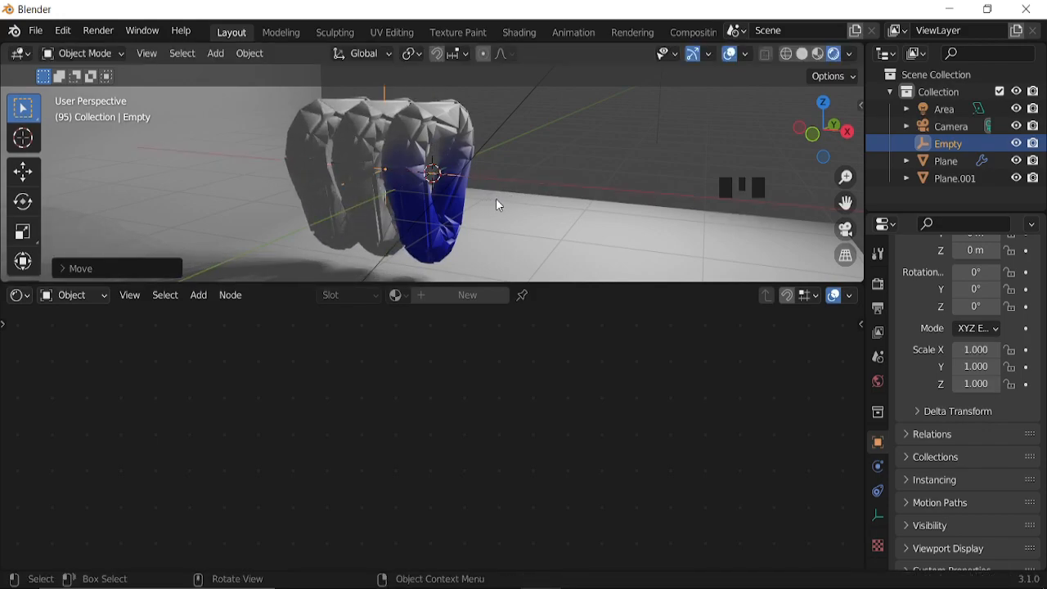
In the right orthographic view, scale the Empty uniformly to about 0.520 so the tube copies nest inside each other
{"action": "key", "text": "KP_3"}
{"action": "key", "text": "s"}
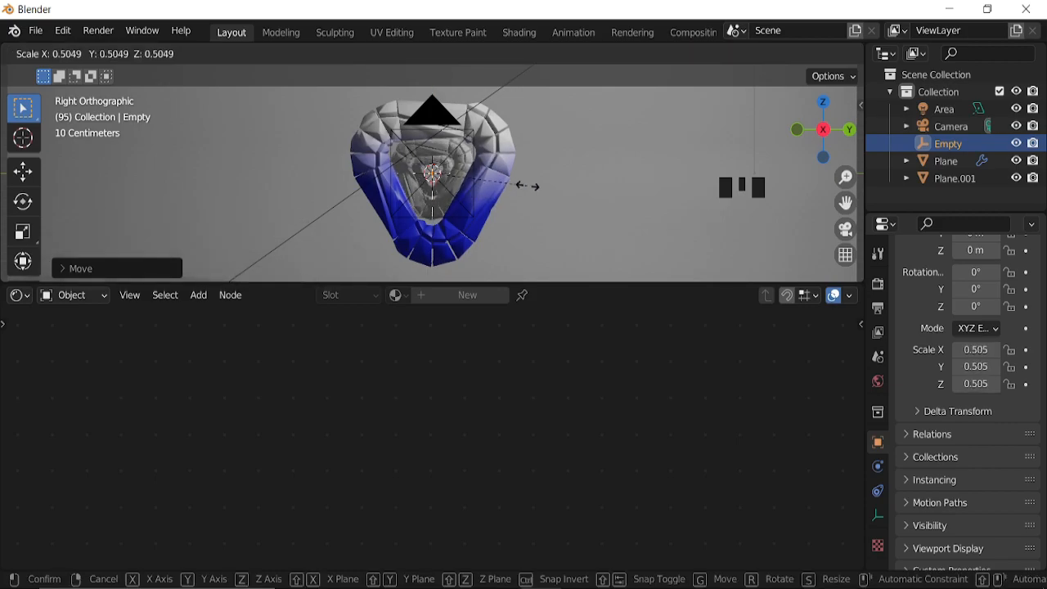
{"action": "left_click", "coordinate": [560, 200]}
Hide the viewport overlays and play the animation briefly to check the nested tubes
{"action": "left_click", "coordinate": [728, 54]}
{"action": "scroll", "coordinate": [535, 191], "scroll_direction": "up", "scroll_amount": 3}
{"action": "key", "text": "space"}
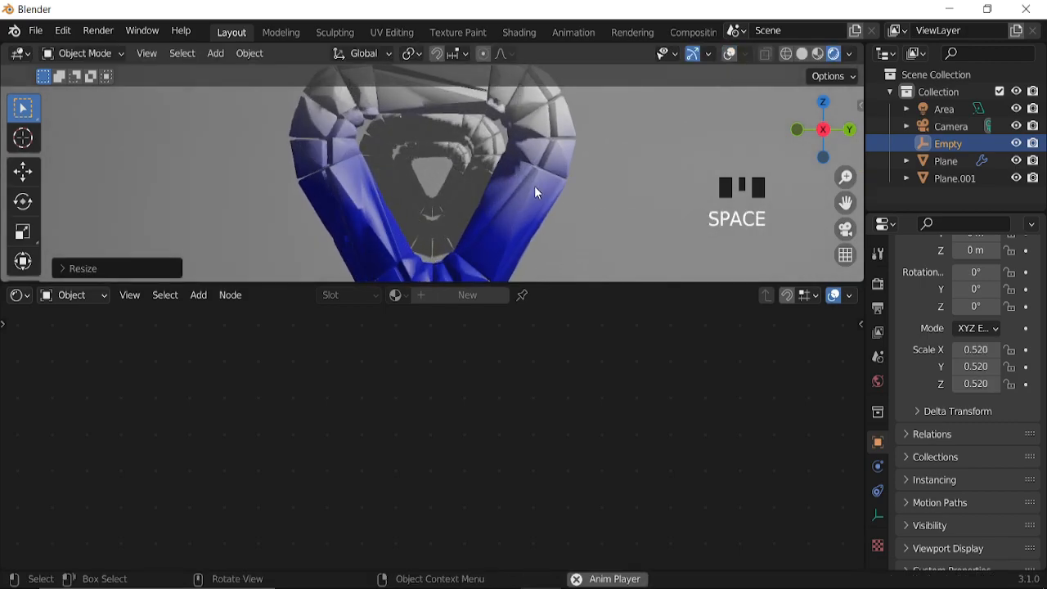
{"action": "key", "text": "space"}
Recolour the middle stop of the tube material's ColorRamp light blue and move it to position 0.318
{"action": "left_click", "coordinate": [520, 207]}
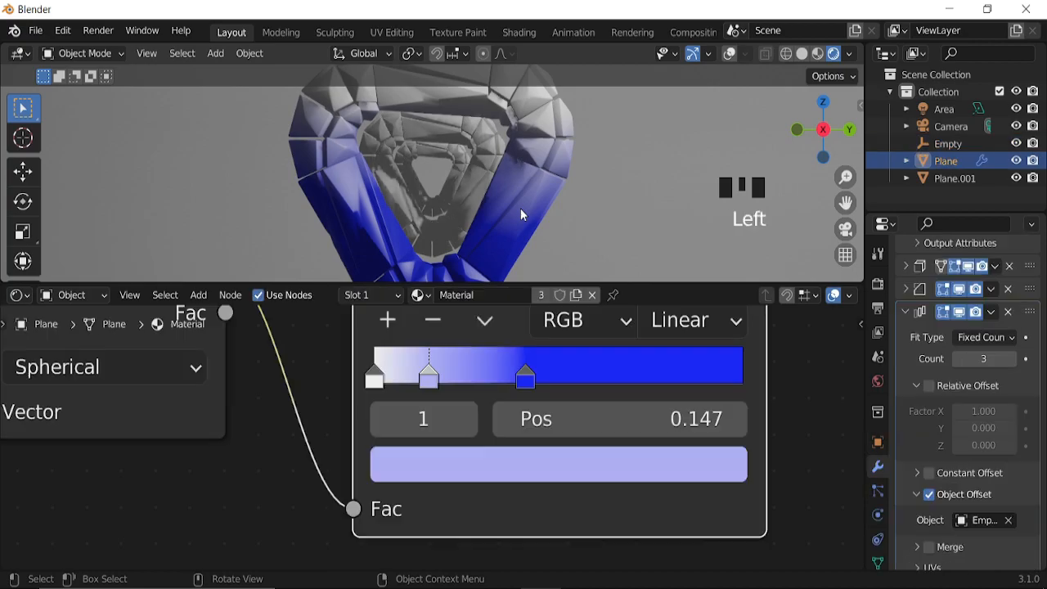
{"action": "scroll", "coordinate": [750, 441], "scroll_direction": "down", "scroll_amount": 5}
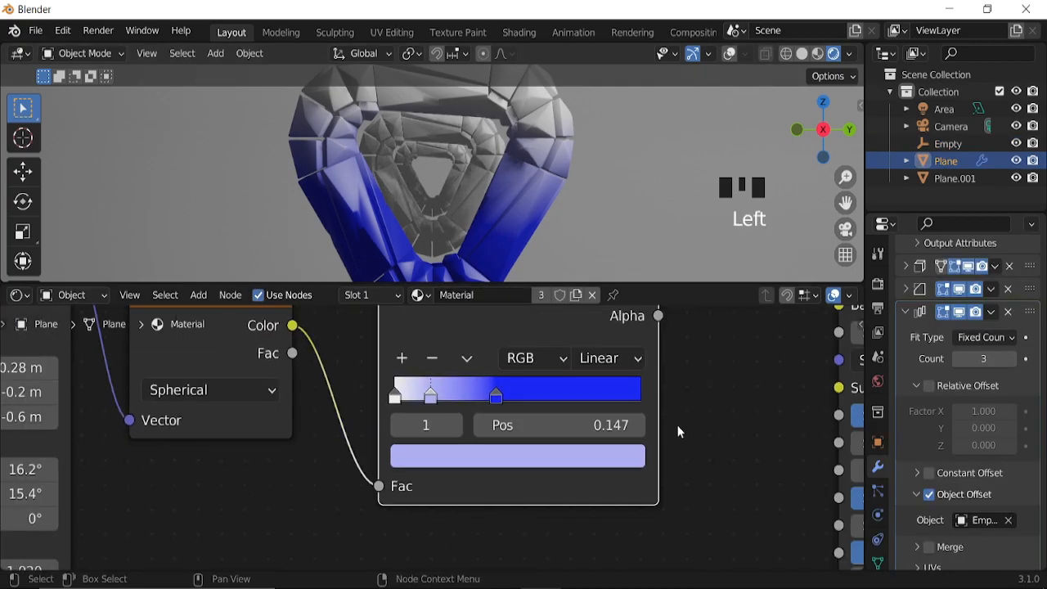
{"action": "middle_click_drag", "start_coordinate": [706, 381], "coordinate": [436, 377]}
{"action": "scroll", "coordinate": [434, 401], "scroll_direction": "down", "scroll_amount": 5}
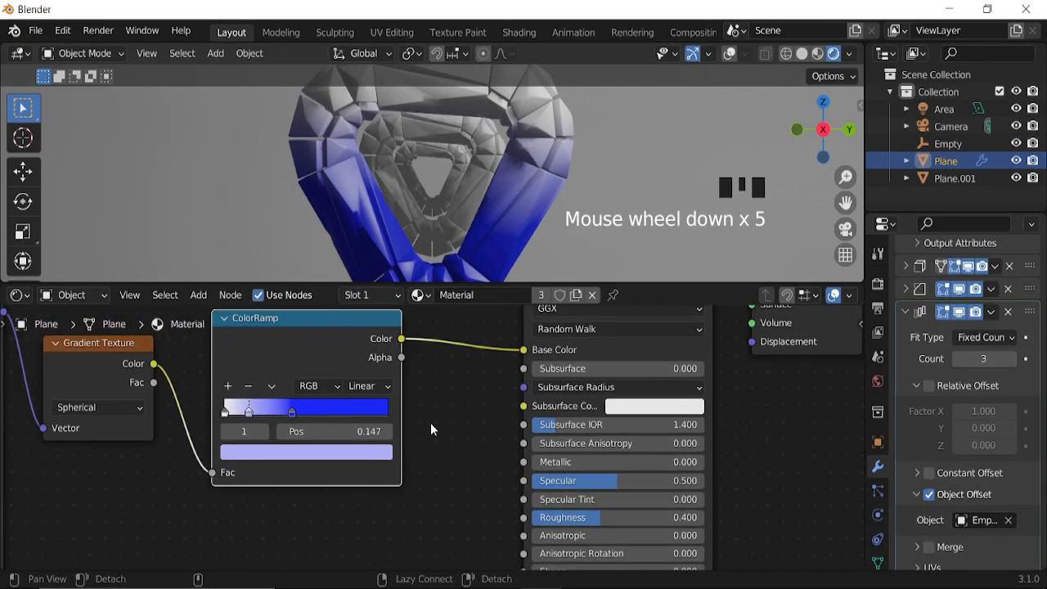
{"action": "middle_click_drag", "start_coordinate": [430, 422], "coordinate": [643, 409]}
{"action": "scroll", "coordinate": [458, 425], "scroll_direction": "up", "scroll_amount": 3}
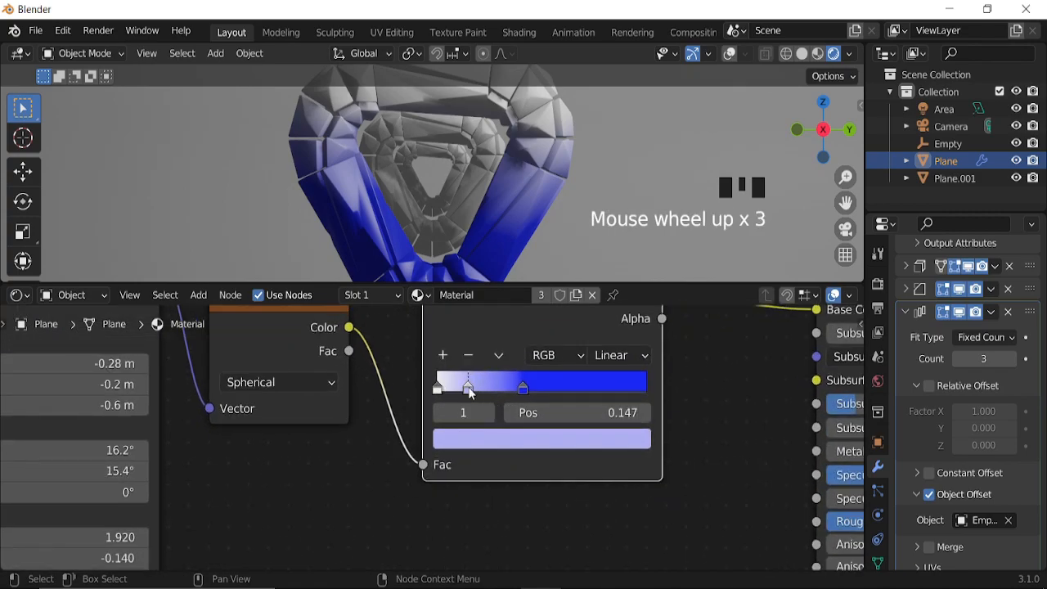
{"action": "left_click", "coordinate": [521, 447]}
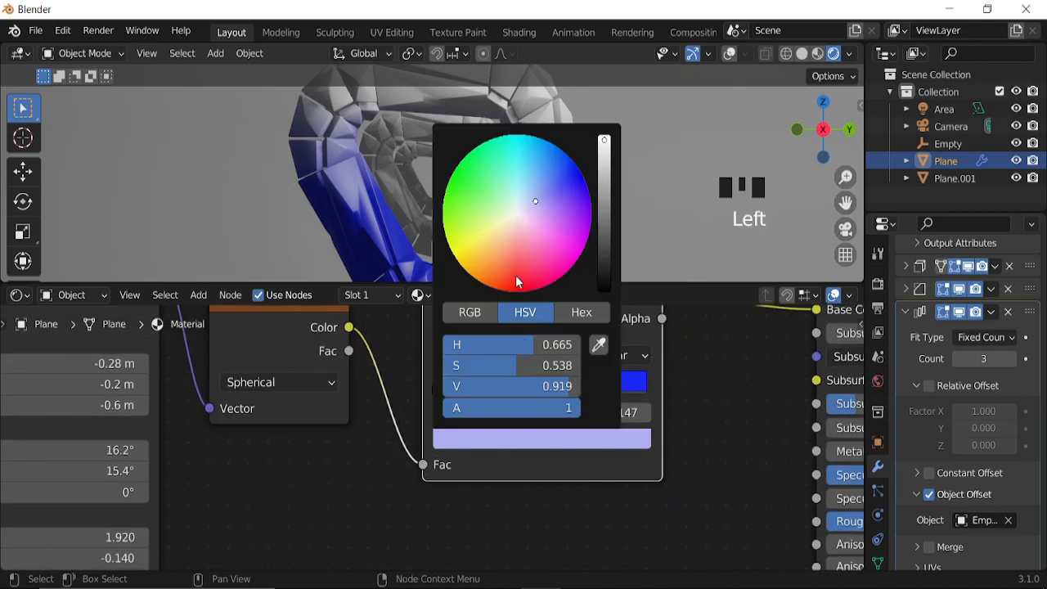
{"action": "left_click", "coordinate": [533, 166]}
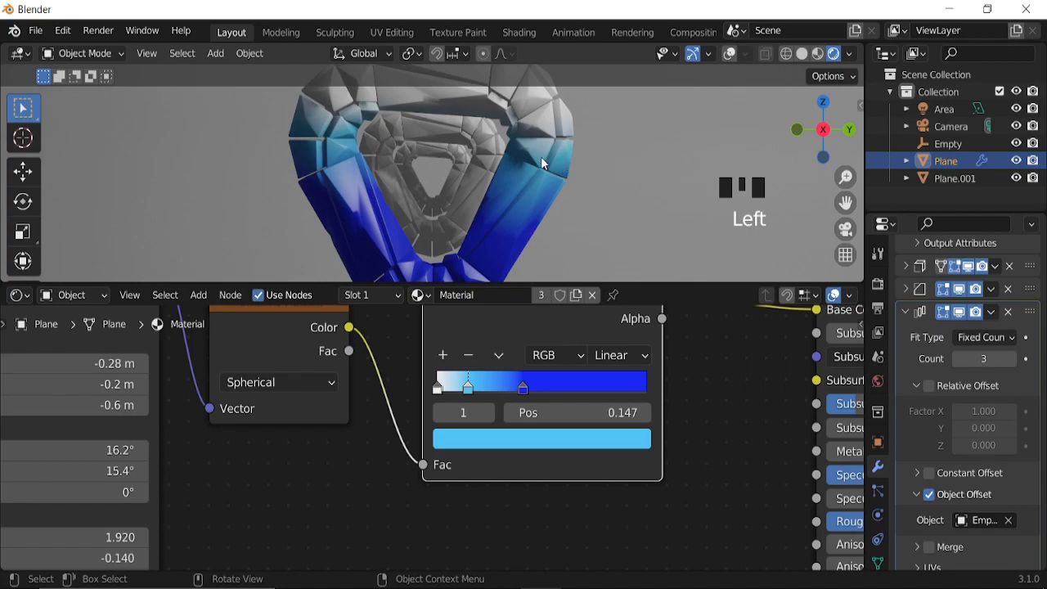
{"action": "left_click_drag", "start_coordinate": [469, 391], "coordinate": [505, 392]}
Play the animation to preview the recoloured gradient on the nested tubes
{"action": "scroll", "coordinate": [458, 176], "scroll_direction": "down", "scroll_amount": 2}
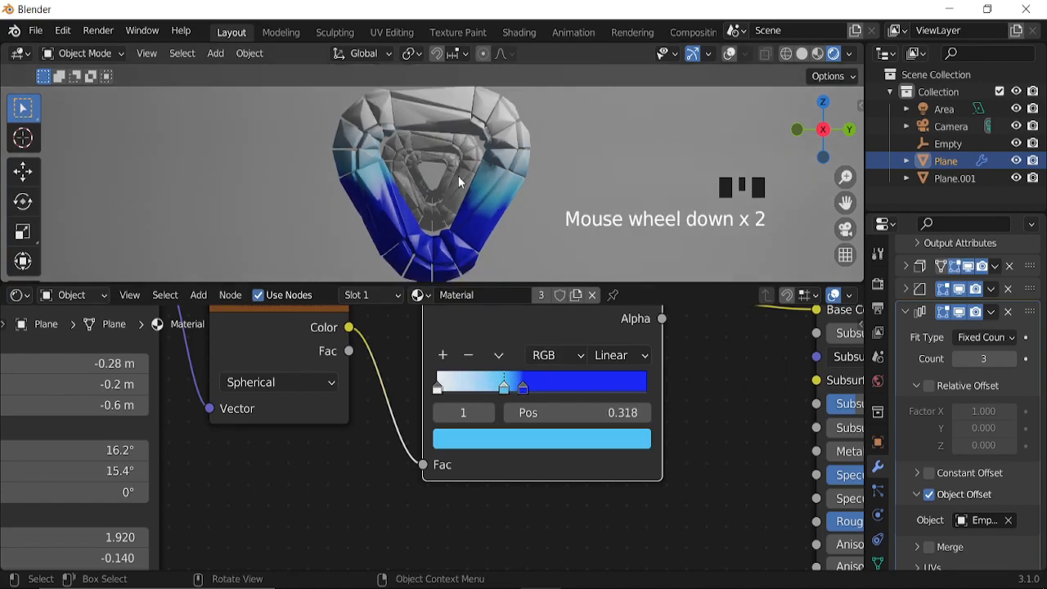
{"action": "key", "text": "space"}
{"action": "scroll", "coordinate": [460, 194], "scroll_direction": "up", "scroll_amount": 3}
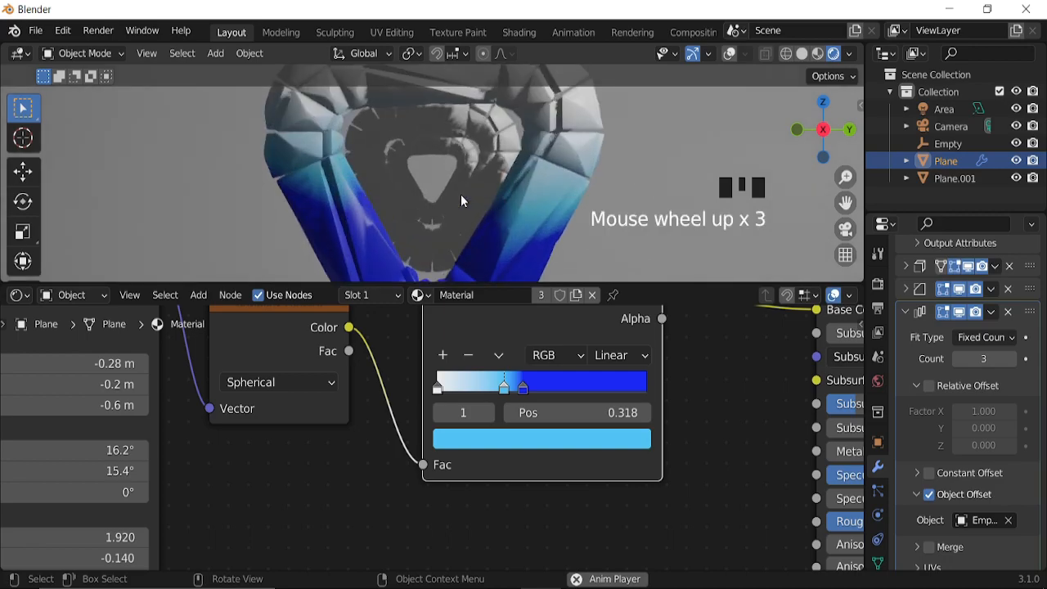
{"action": "scroll", "coordinate": [320, 426], "scroll_direction": "down", "scroll_amount": 3}
{"action": "middle_click_drag", "start_coordinate": [320, 426], "coordinate": [509, 414]}
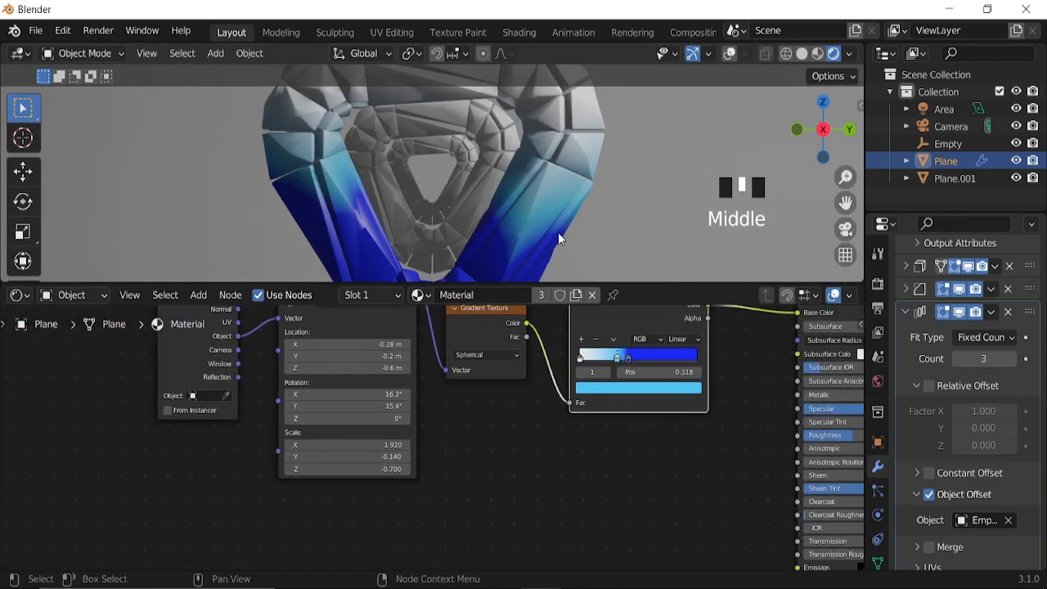
Show the overlays, select the backdrop plane and give it a new material
{"action": "left_click", "coordinate": [728, 53]}
{"action": "left_click", "coordinate": [685, 164]}
{"action": "scroll", "coordinate": [504, 362], "scroll_direction": "down", "scroll_amount": 7}
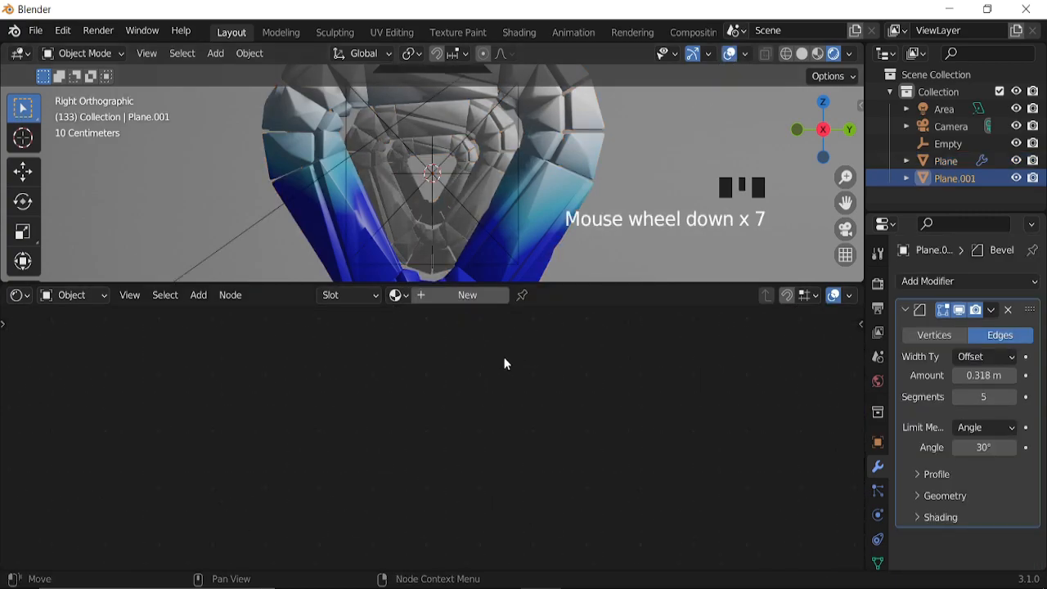
{"action": "scroll", "coordinate": [600, 192], "scroll_direction": "down", "scroll_amount": 7}
{"action": "left_click", "coordinate": [483, 296]}
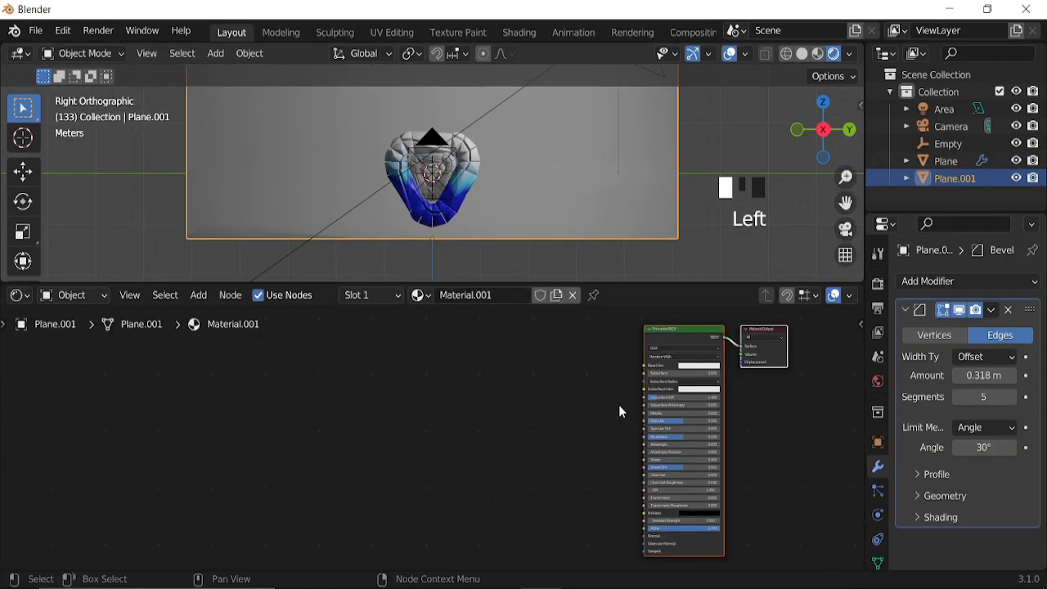
Set the Base Color of the backdrop's Principled BSDF to light blue
{"action": "middle_click_drag", "start_coordinate": [600, 410], "coordinate": [338, 420]}
{"action": "scroll", "coordinate": [338, 421], "scroll_direction": "up", "scroll_amount": 7}
{"action": "left_click", "coordinate": [417, 345]}
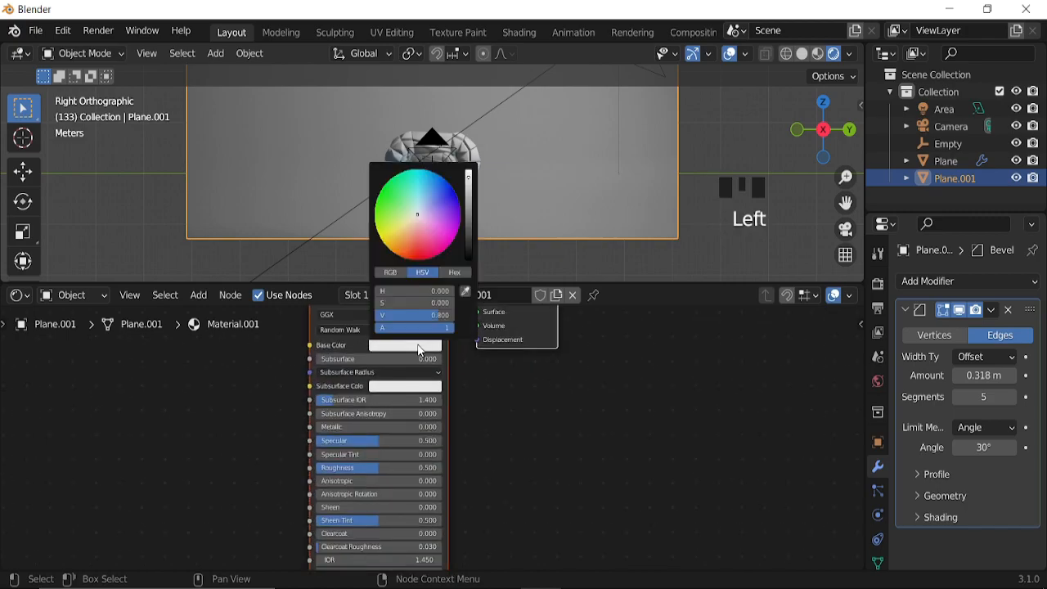
{"action": "left_click", "coordinate": [428, 179]}
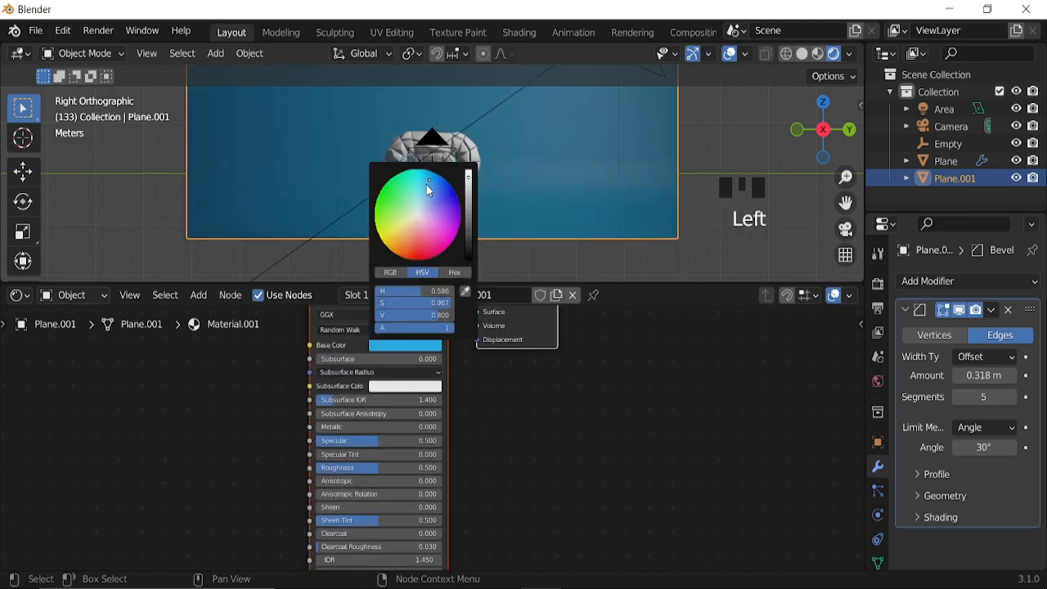
View the scene through the camera with the overlays hidden to check the tubes against the blue backdrop
{"action": "scroll", "coordinate": [484, 223], "scroll_direction": "up", "scroll_amount": 7}
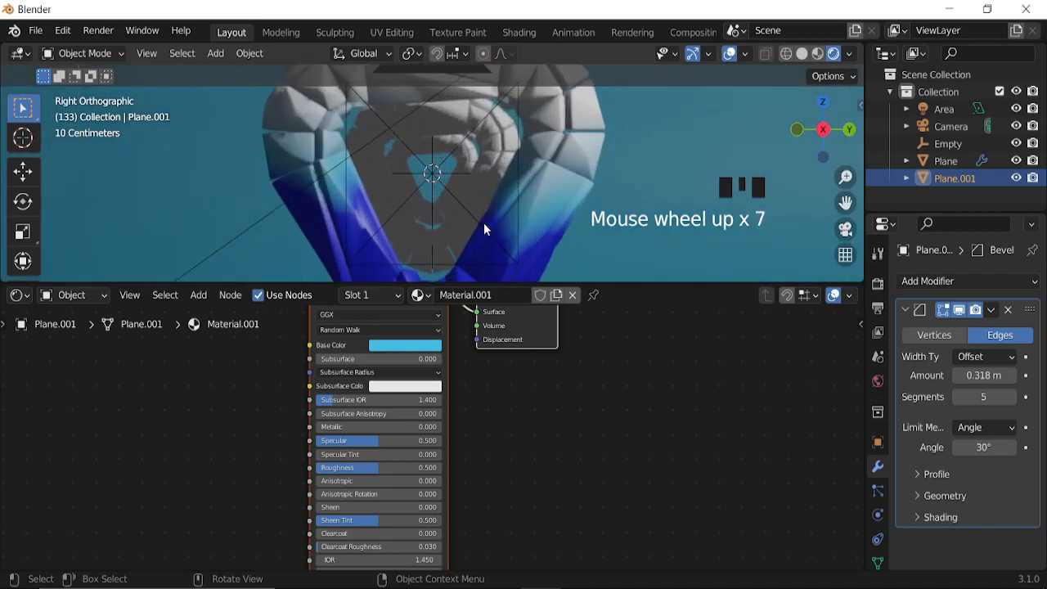
{"action": "key", "text": "KP_0"}
{"action": "scroll", "coordinate": [483, 219], "scroll_direction": "down", "scroll_amount": 4}
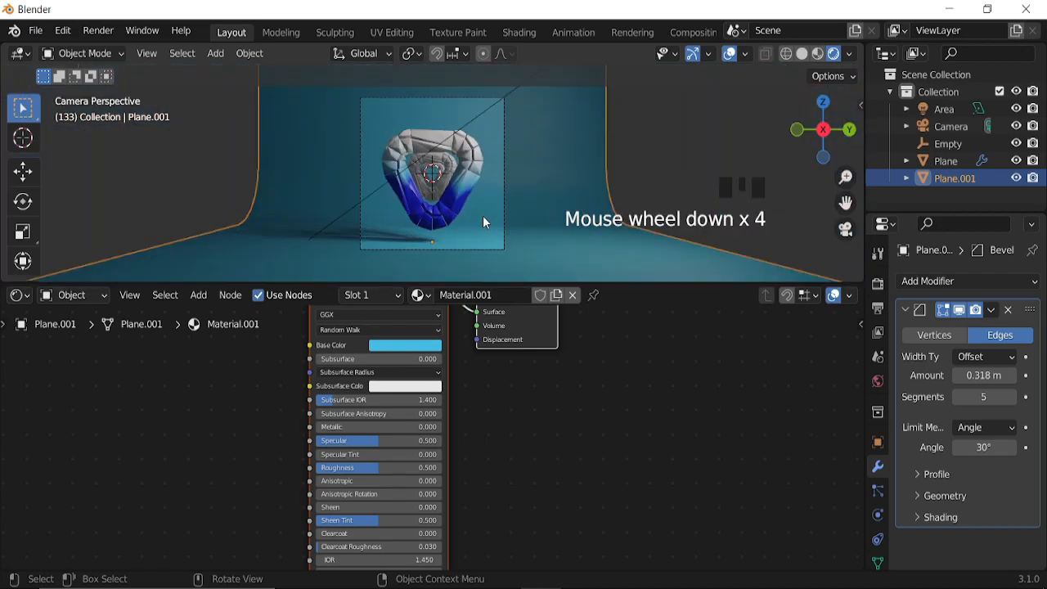
{"action": "scroll", "coordinate": [482, 215], "scroll_direction": "up", "scroll_amount": 5}
{"action": "scroll", "coordinate": [483, 215], "scroll_direction": "down", "scroll_amount": 3}
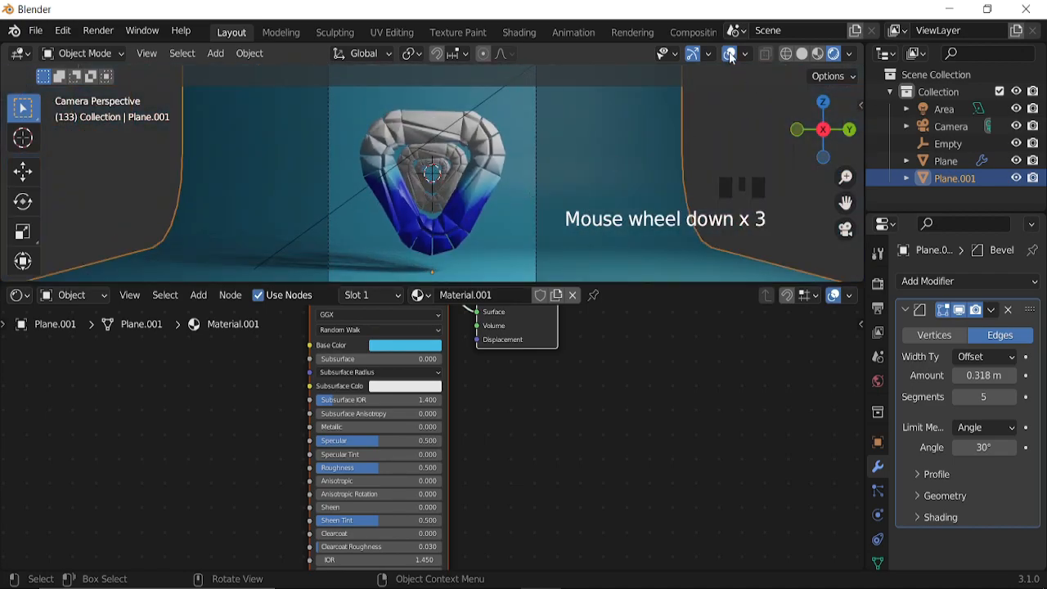
{"action": "left_click", "coordinate": [729, 53]}
Set the Color Management look to High Contrast in the render settings
{"action": "left_click", "coordinate": [877, 283]}
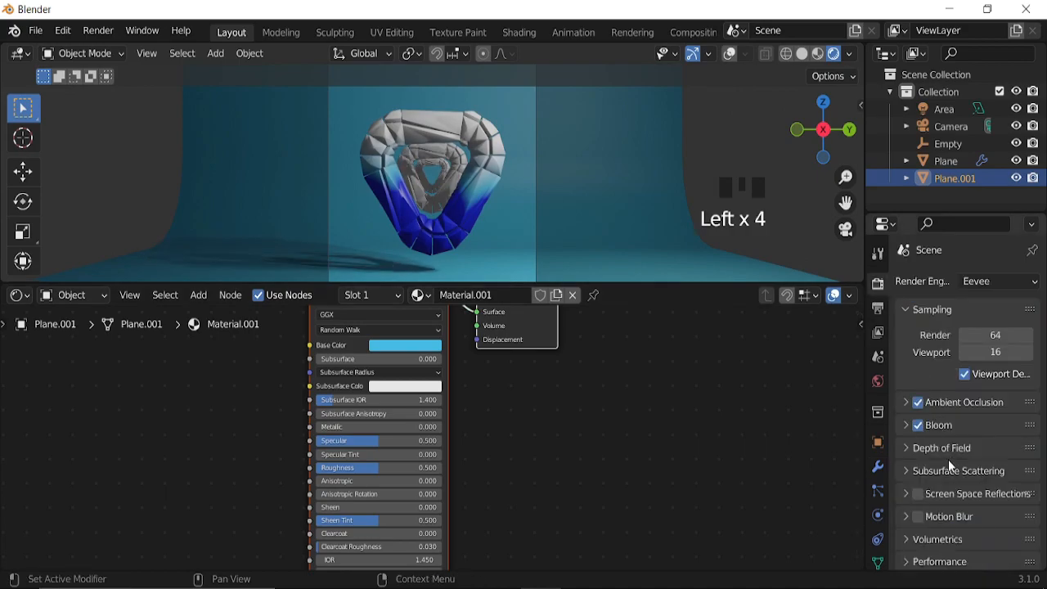
{"action": "scroll", "coordinate": [940, 482], "scroll_direction": "down", "scroll_amount": 9}
{"action": "scroll", "coordinate": [967, 525], "scroll_direction": "down", "scroll_amount": 7}
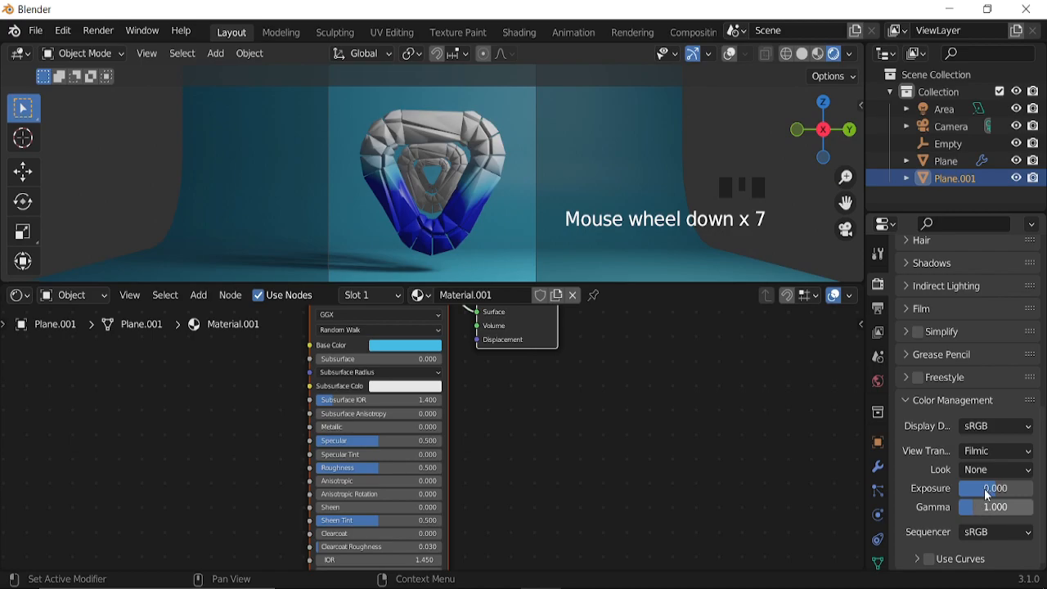
{"action": "left_click", "coordinate": [986, 469]}
{"action": "left_click", "coordinate": [928, 411]}
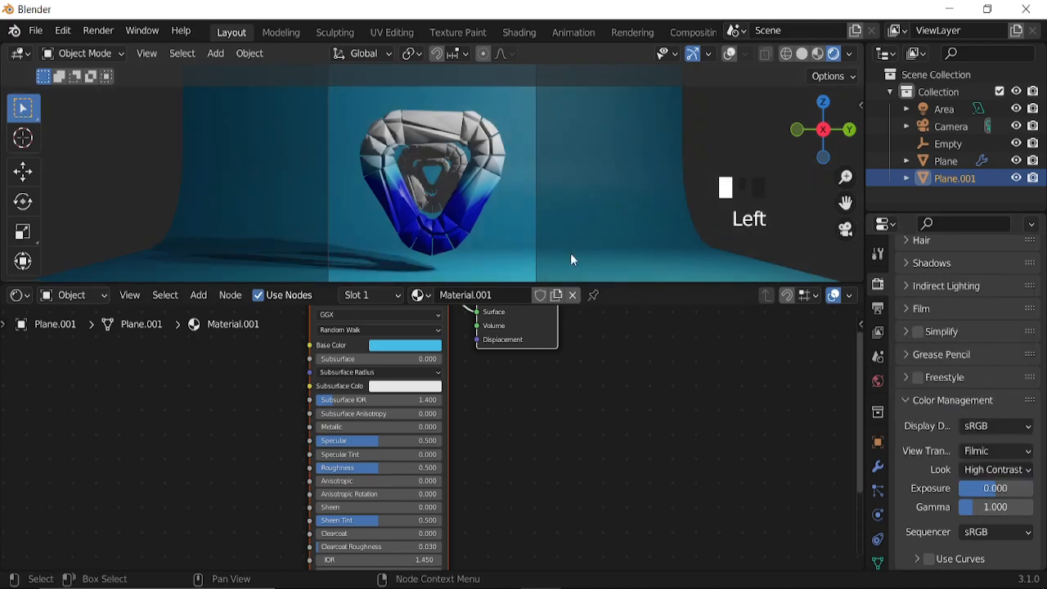
Add a UV sphere at the centre of the tubes and scale it down to about 0.09
{"action": "key", "text": "shift+a"}
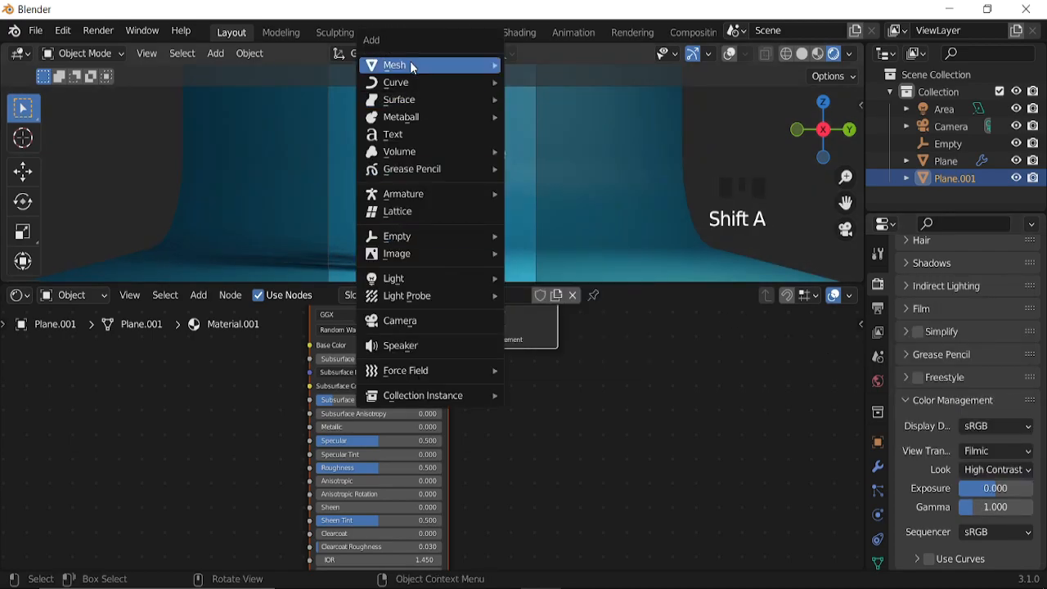
{"action": "mouse_move", "coordinate": [409, 64]}
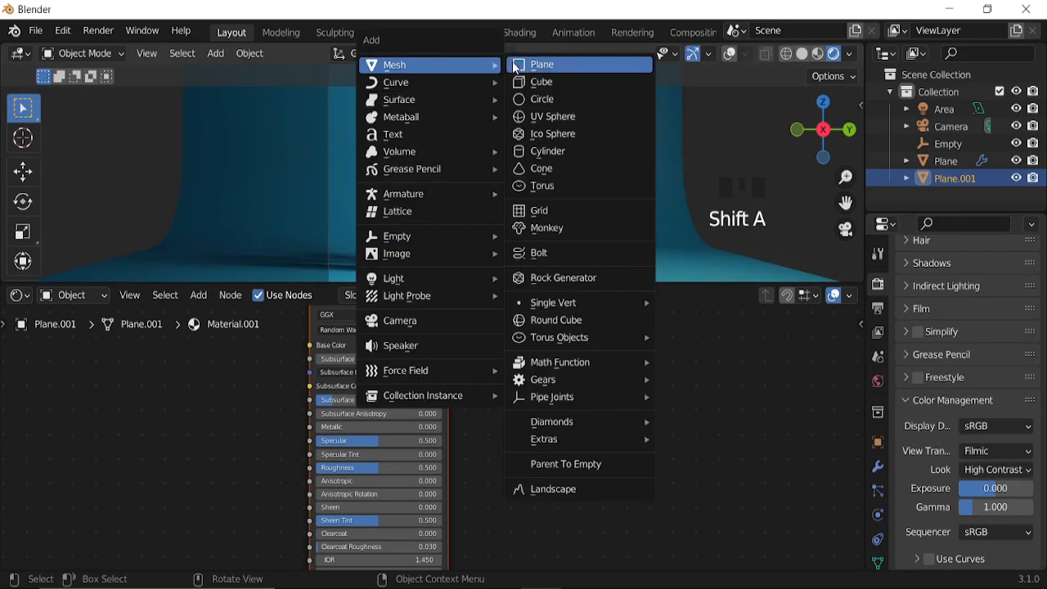
{"action": "left_click", "coordinate": [548, 119]}
{"action": "key", "text": "s"}
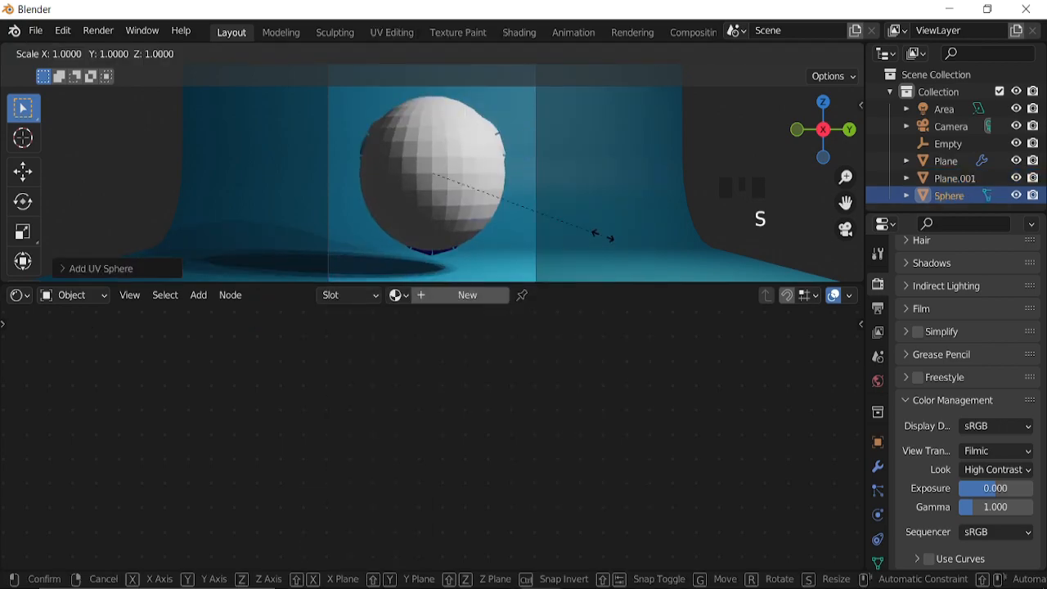
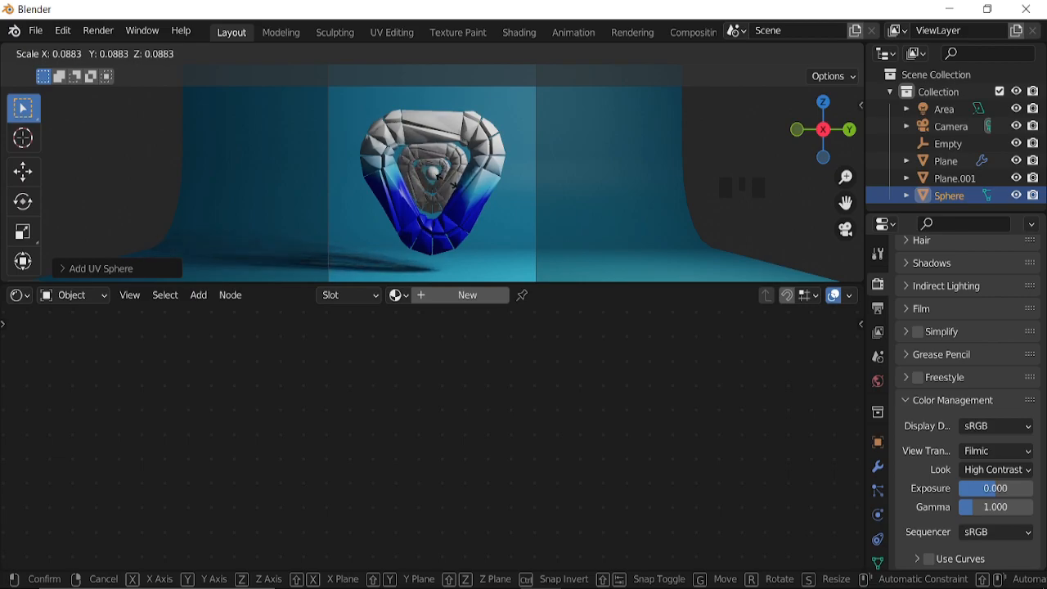
{"action": "left_click", "coordinate": [455, 186]}
Shade the small sphere smooth and give it a new material
{"action": "scroll", "coordinate": [458, 187], "scroll_direction": "up", "scroll_amount": 7}
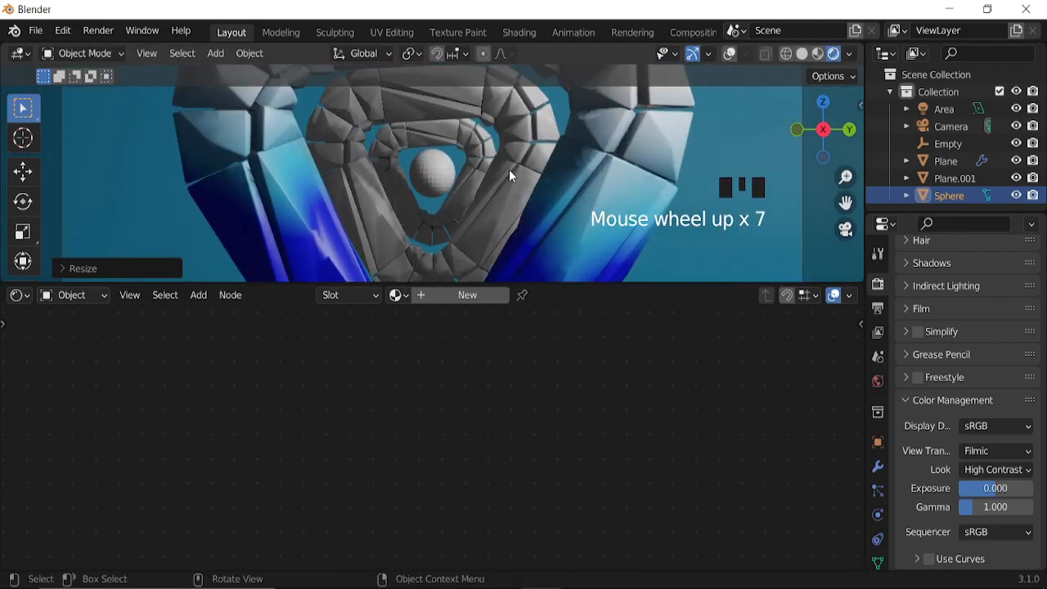
{"action": "right_click", "coordinate": [484, 172]}
{"action": "left_click", "coordinate": [484, 171]}
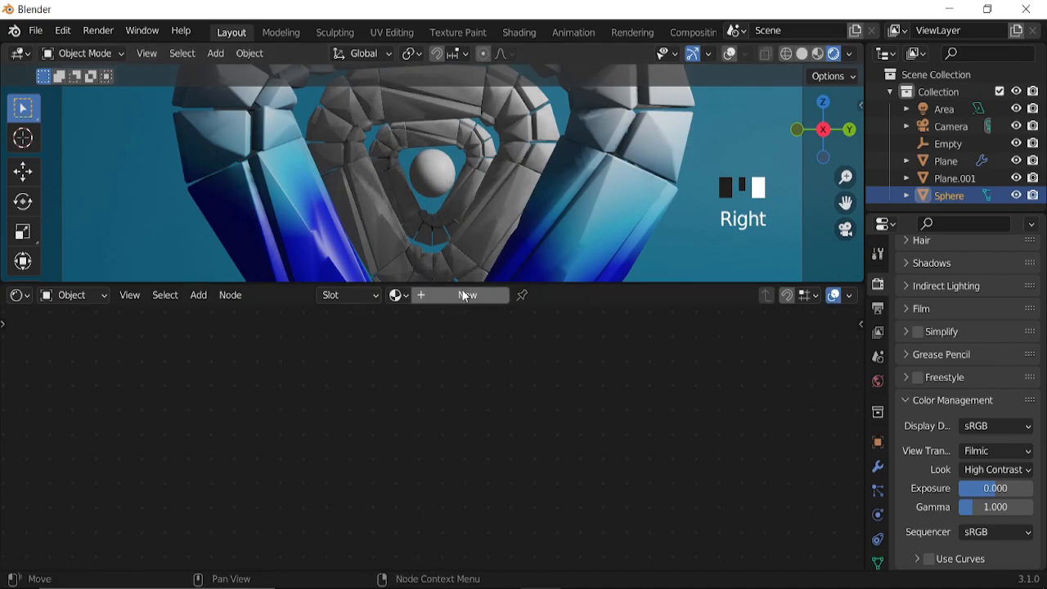
{"action": "scroll", "coordinate": [518, 405], "scroll_direction": "down", "scroll_amount": 5}
{"action": "middle_click_drag", "start_coordinate": [616, 415], "coordinate": [832, 432]}
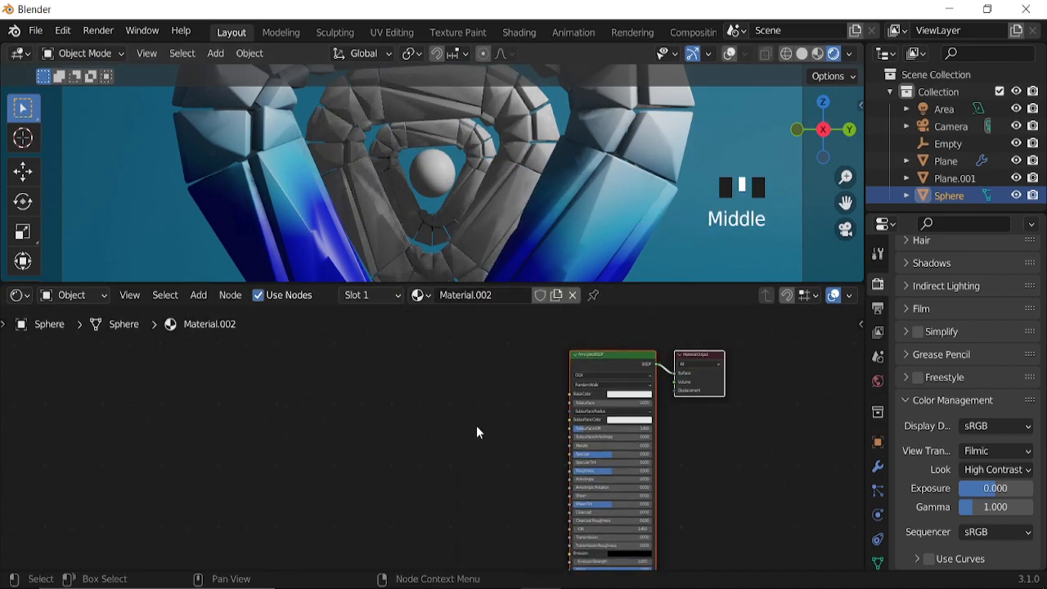
Add a Gradient Texture with Texture Coordinate and Mapping nodes to the sphere's material, feeding the Mapping from Object coordinates
{"action": "key", "text": "shift+a"}
{"action": "type", "text": "gra"}
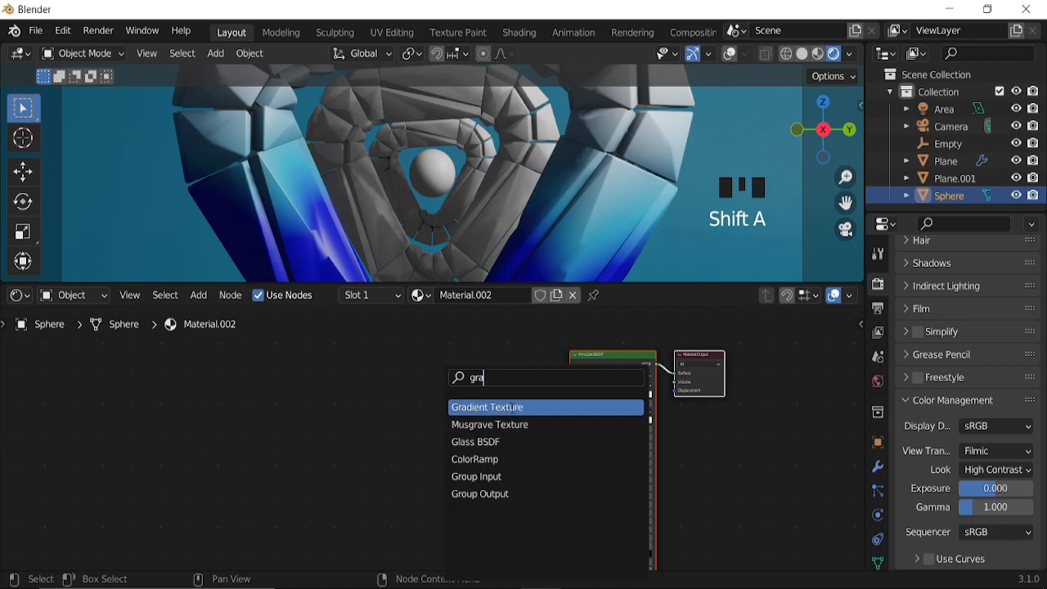
{"action": "left_click", "coordinate": [511, 407]}
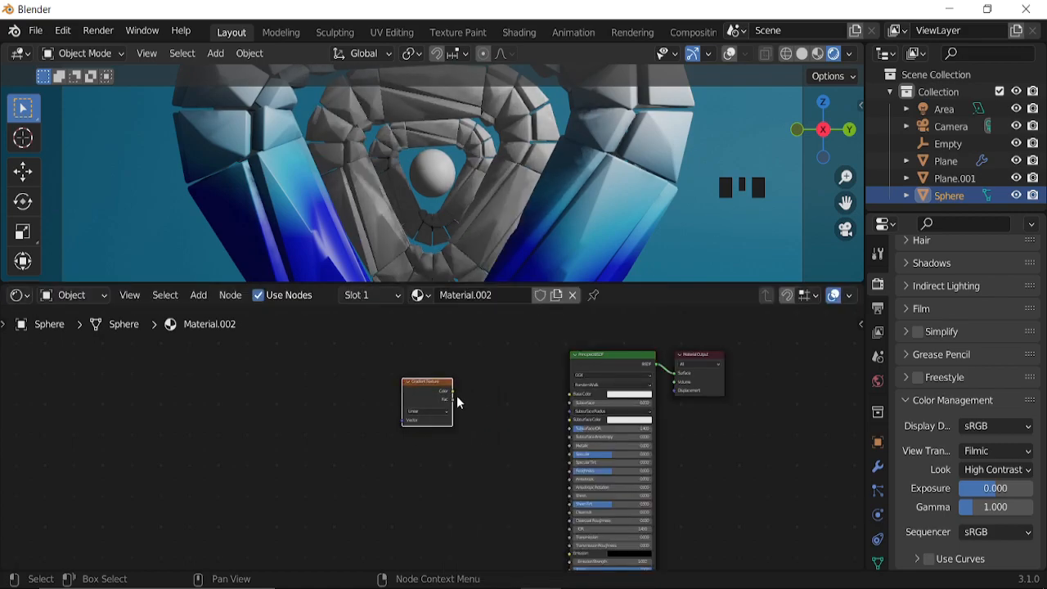
{"action": "left_click", "coordinate": [435, 385]}
{"action": "key", "text": "ctrl+t"}
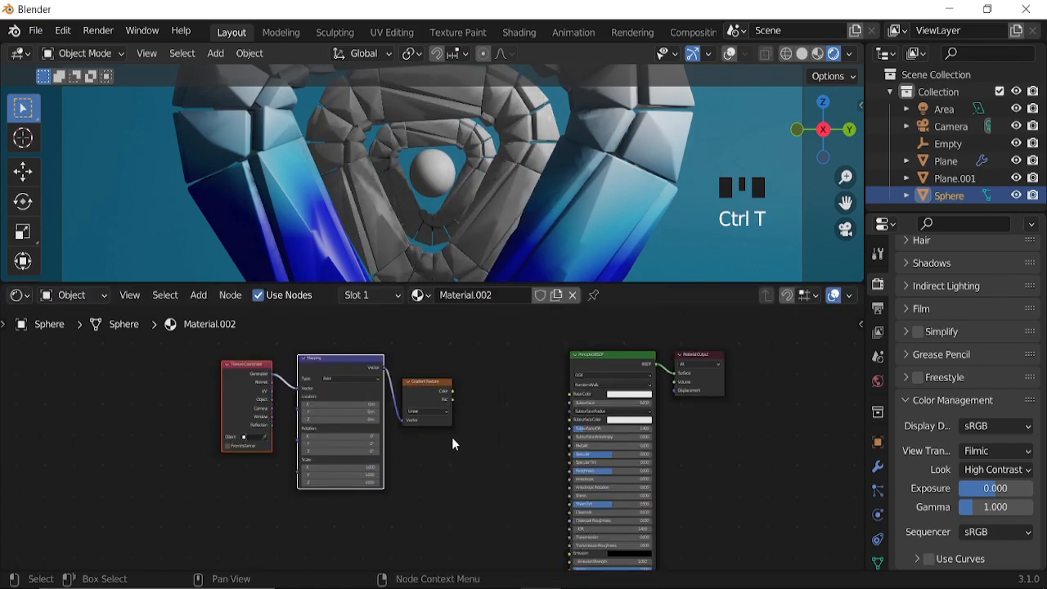
{"action": "scroll", "coordinate": [404, 430], "scroll_direction": "up", "scroll_amount": 5}
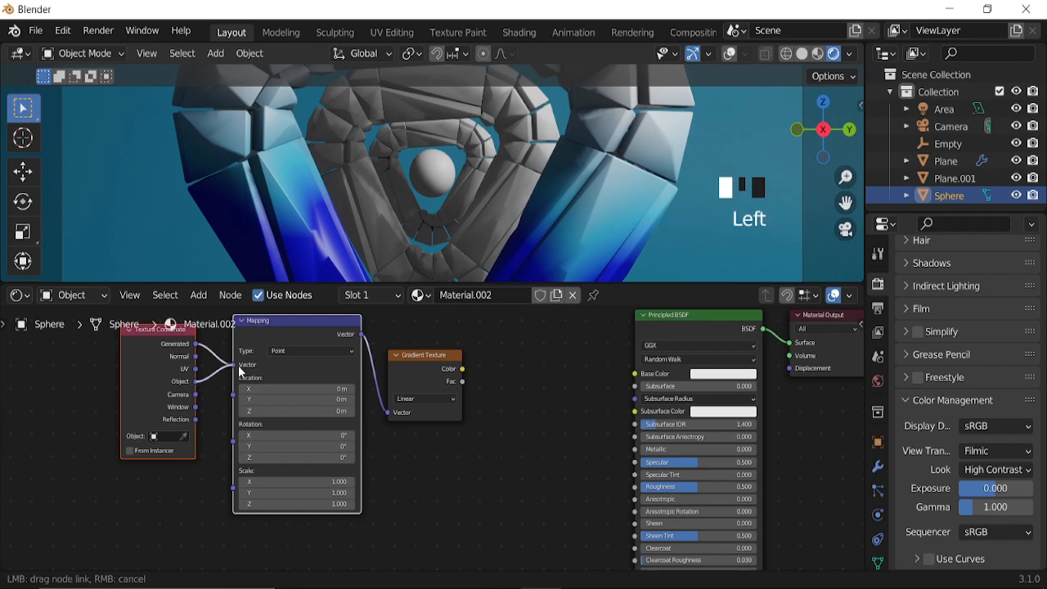
{"action": "left_click_drag", "start_coordinate": [239, 372], "coordinate": [237, 365]}
Add a ColorRamp to the sphere's material and connect the Gradient Texture's Color to its Fac
{"action": "middle_click_drag", "start_coordinate": [446, 461], "coordinate": [360, 462]}
{"action": "left_click_drag", "start_coordinate": [384, 318], "coordinate": [84, 413]}
{"action": "left_click_drag", "start_coordinate": [370, 390], "coordinate": [250, 390]}
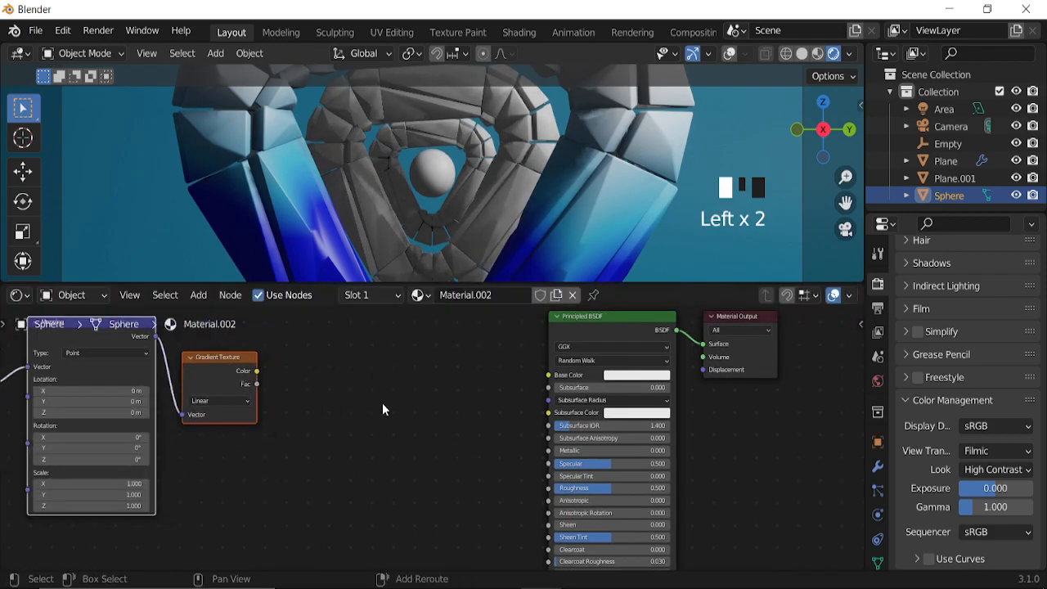
{"action": "key", "text": "shift+a"}
{"action": "left_click", "coordinate": [350, 380]}
{"action": "type", "text": "o"}
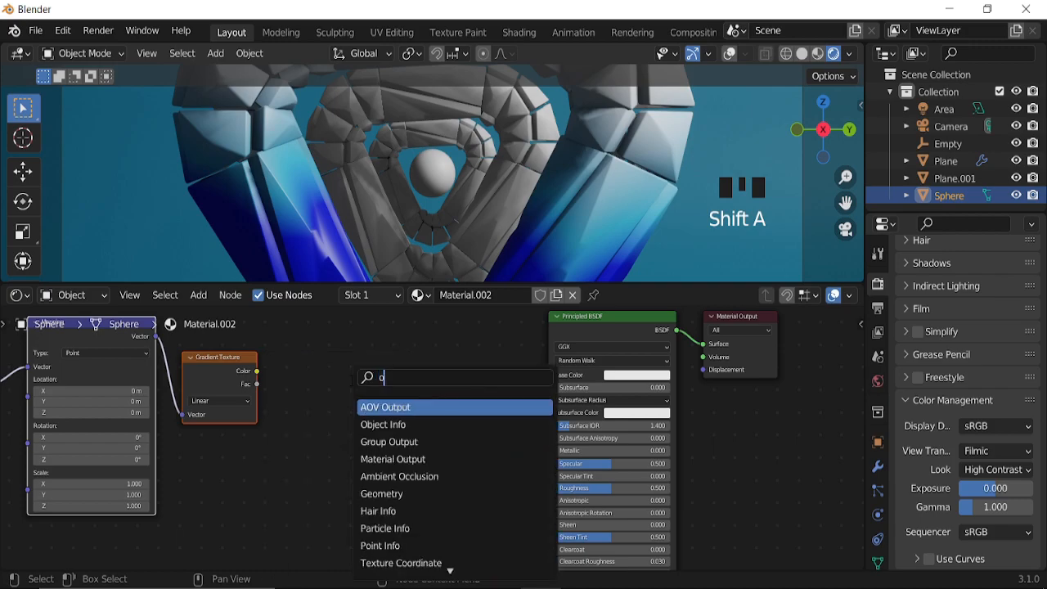
{"action": "key", "text": "BackSpace"}
{"action": "type", "text": "co"}
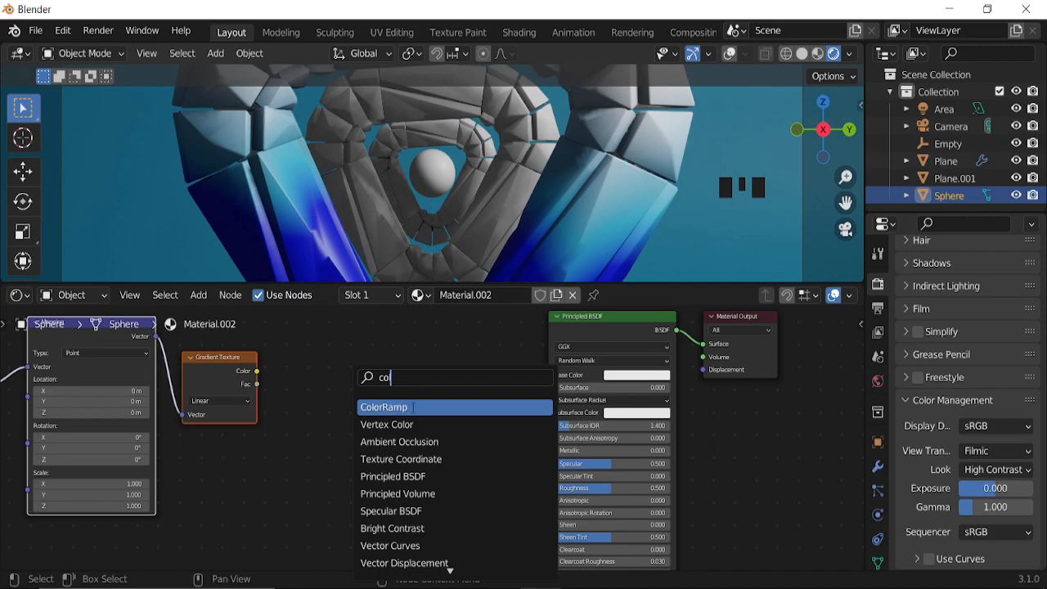
{"action": "key", "text": "Return"}
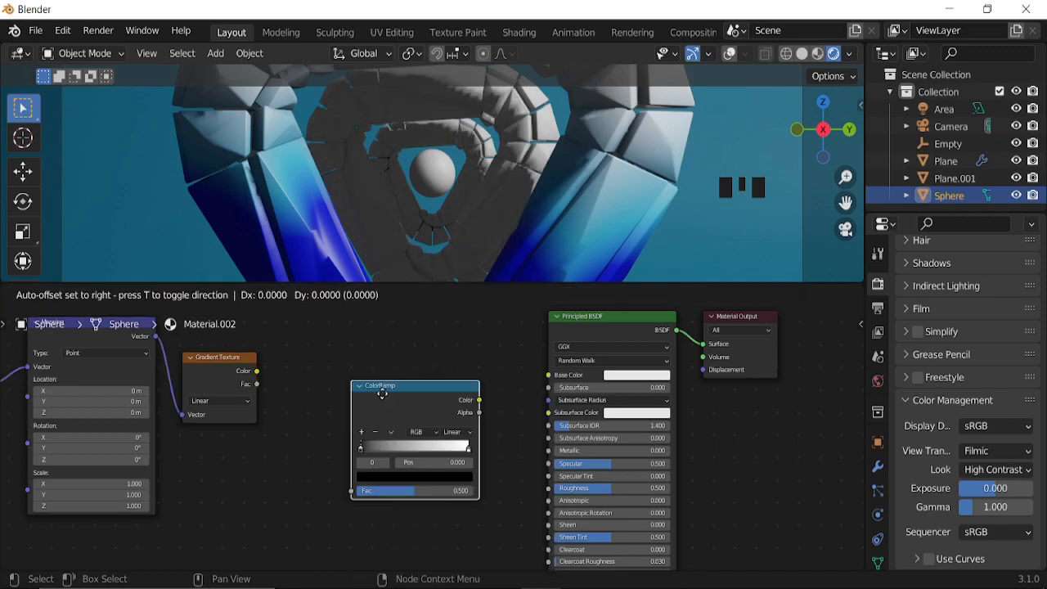
{"action": "left_click", "coordinate": [364, 360]}
{"action": "left_click_drag", "start_coordinate": [256, 373], "coordinate": [304, 441]}
Set the ColorRamp stops to near-white at position 0.207 and black at 0.451
{"action": "scroll", "coordinate": [388, 446], "scroll_direction": "up", "scroll_amount": 3}
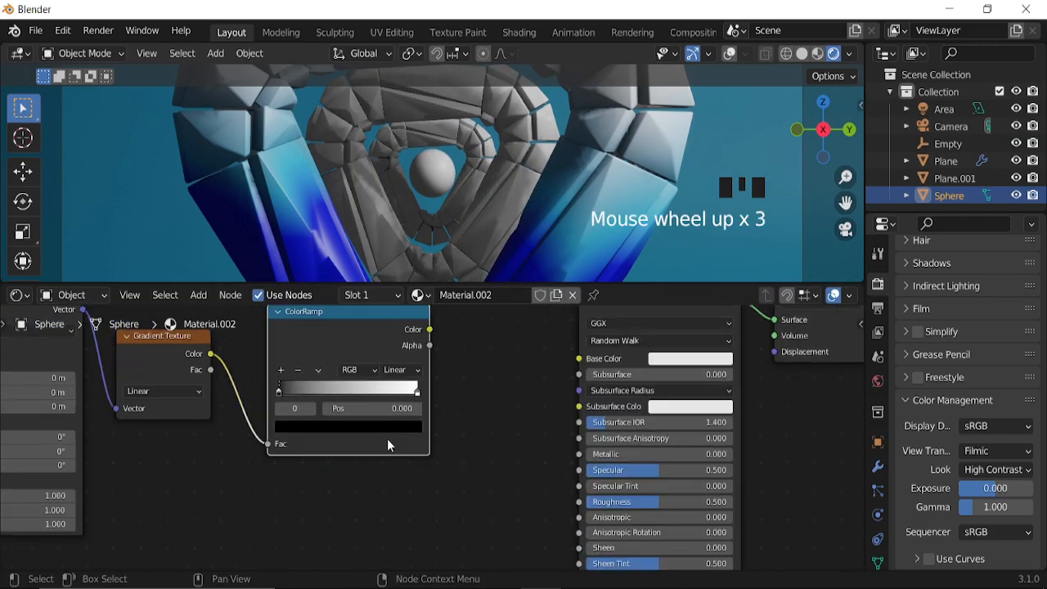
{"action": "left_click_drag", "start_coordinate": [417, 391], "coordinate": [314, 394]}
{"action": "left_click", "coordinate": [350, 394]}
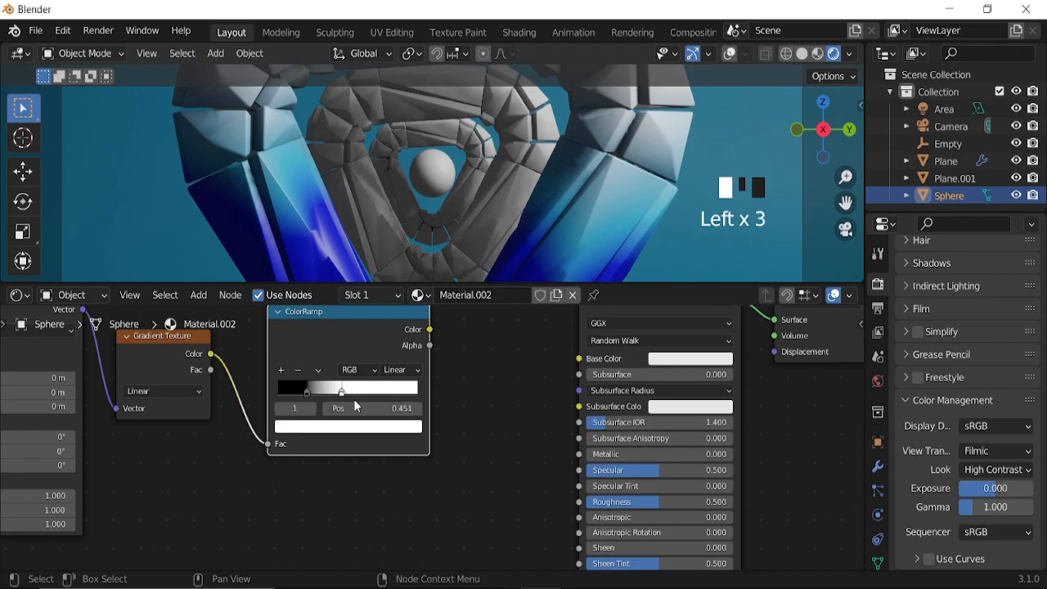
{"action": "left_click", "coordinate": [352, 426]}
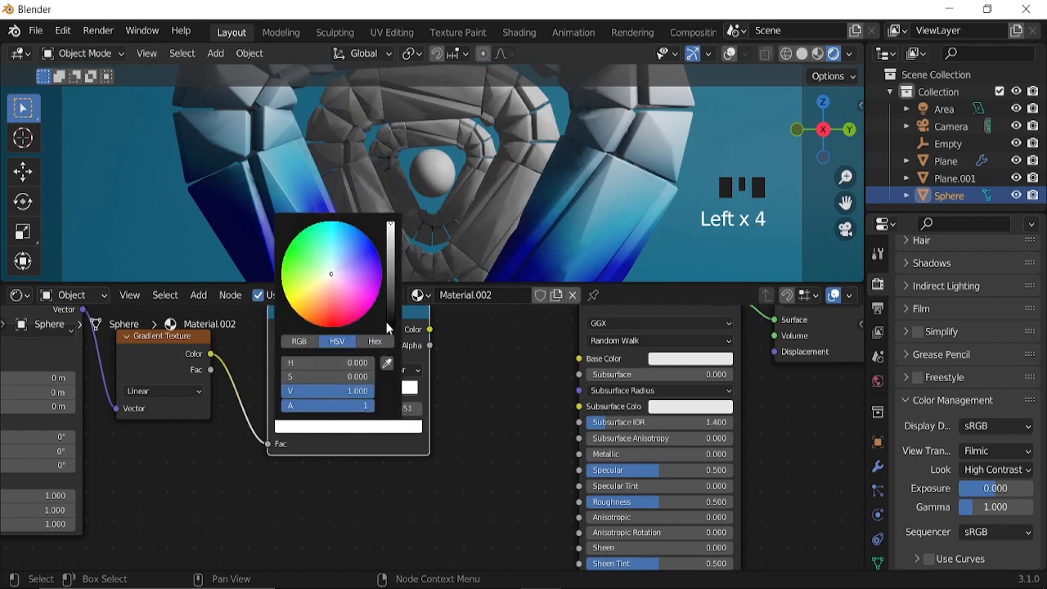
{"action": "left_click", "coordinate": [388, 324]}
{"action": "left_click", "coordinate": [306, 397]}
{"action": "left_click", "coordinate": [323, 426]}
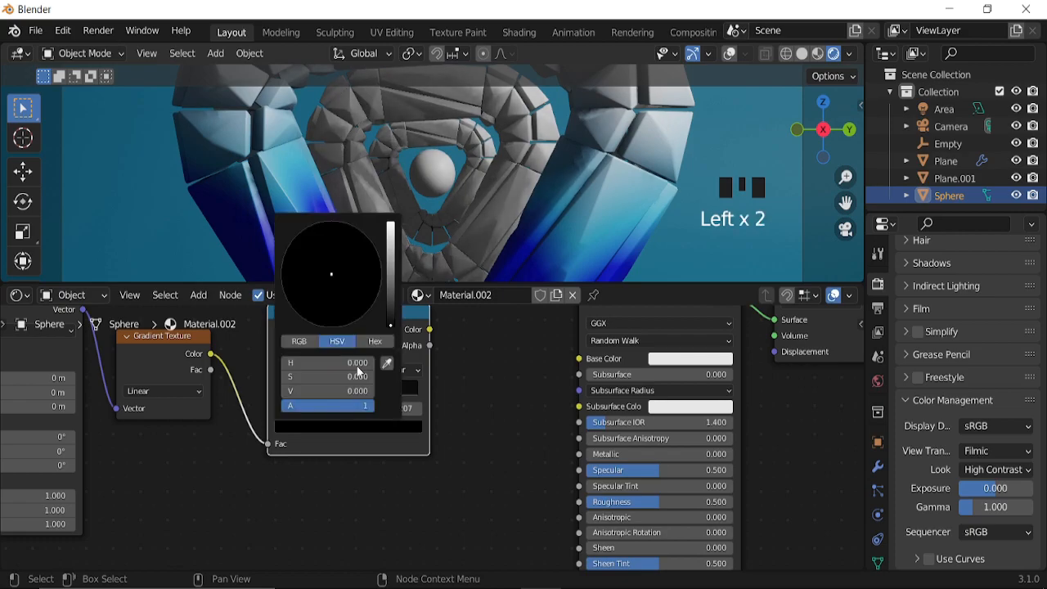
{"action": "left_click", "coordinate": [391, 236]}
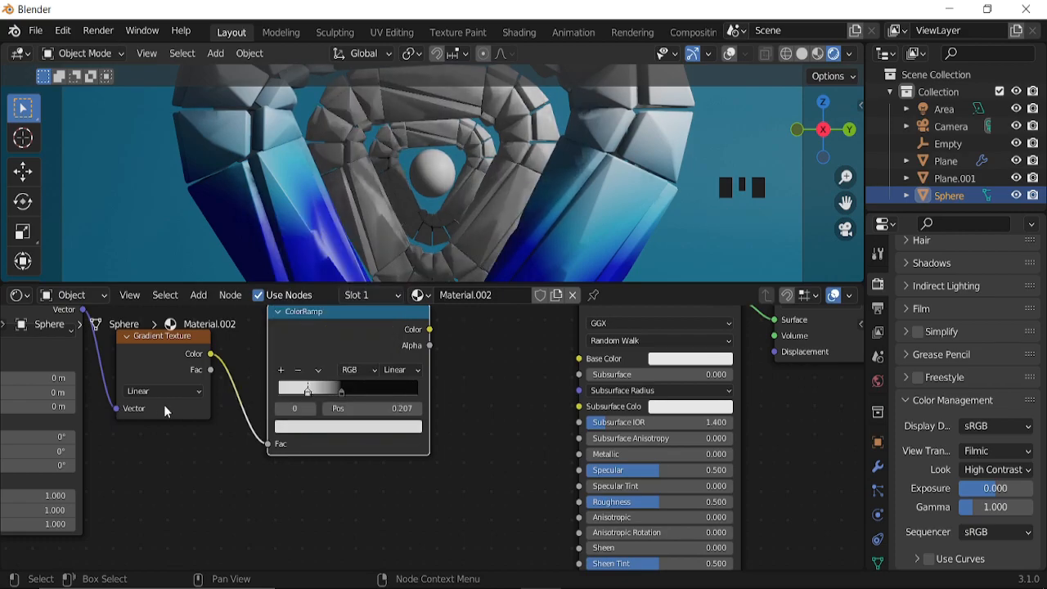
Connect the ColorRamp's Color output to the Base Color of the sphere's Principled BSDF
{"action": "scroll", "coordinate": [193, 424], "scroll_direction": "down", "scroll_amount": 6}
{"action": "middle_click_drag", "start_coordinate": [196, 423], "coordinate": [226, 421]}
{"action": "scroll", "coordinate": [443, 385], "scroll_direction": "up", "scroll_amount": 6}
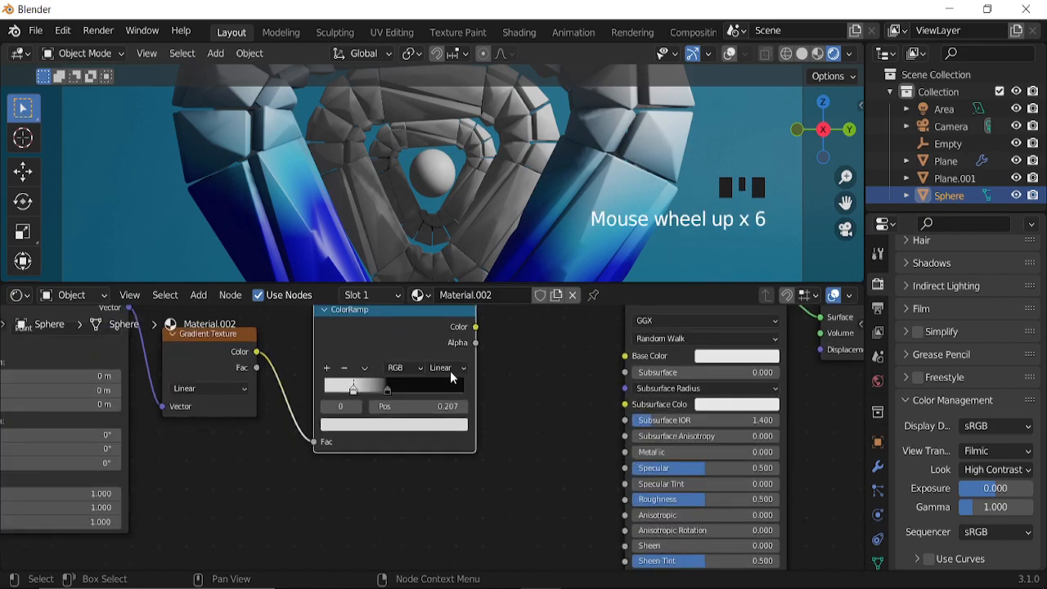
{"action": "left_click_drag", "start_coordinate": [474, 327], "coordinate": [569, 334]}
{"action": "left_click_drag", "start_coordinate": [627, 356], "coordinate": [627, 357]}
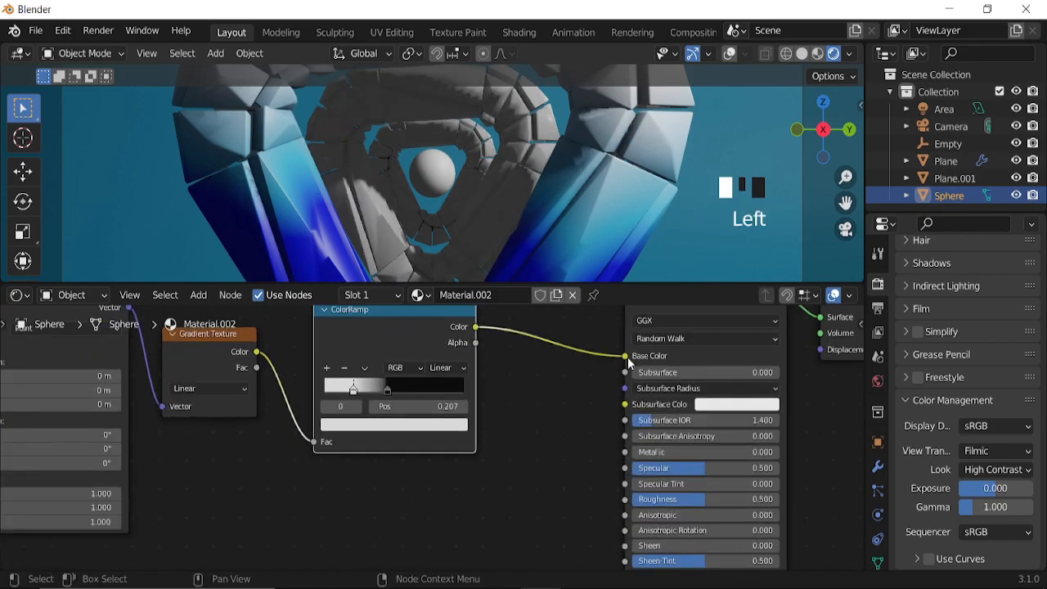
Set the Scale of the sphere's Mapping node to 0.540 in X and Y and 0.750 in Z
{"action": "middle_click_drag", "start_coordinate": [242, 439], "coordinate": [546, 403]}
{"action": "scroll", "coordinate": [471, 463], "scroll_direction": "up", "scroll_amount": 2}
{"action": "middle_click_drag", "start_coordinate": [511, 469], "coordinate": [592, 387]}
{"action": "scroll", "coordinate": [490, 474], "scroll_direction": "up", "scroll_amount": 2}
{"action": "left_click", "coordinate": [461, 439]}
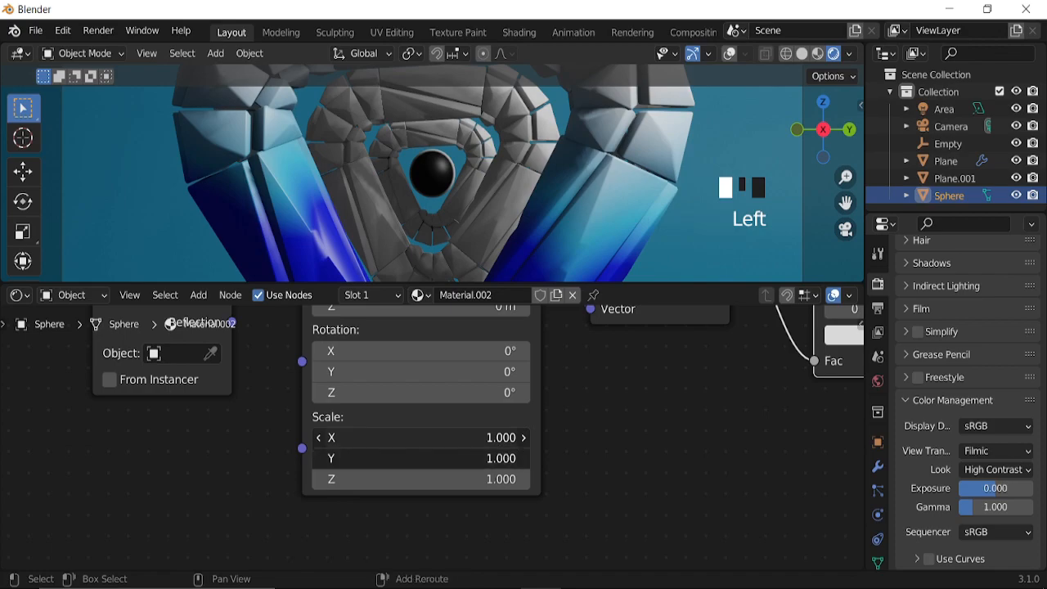
{"action": "left_click_drag", "start_coordinate": [461, 456], "coordinate": [581, 463]}
{"action": "middle_click_drag", "start_coordinate": [581, 462], "coordinate": [583, 440]}
{"action": "mouse_move", "coordinate": [494, 449]}
{"action": "left_mouse_down", "text": "shift"}
{"action": "mouse_move", "coordinate": [425, 449]}
{"action": "mouse_move", "coordinate": [501, 449]}
{"action": "left_mouse_up", "text": "shift"}
Undo a trial adjustment on the sphere's Mapping node and reduce its X and Y Scale to 0.520
{"action": "middle_click_drag", "start_coordinate": [603, 409], "coordinate": [573, 471]}
{"action": "scroll", "coordinate": [574, 471], "scroll_direction": "up", "scroll_amount": 3}
{"action": "middle_click_drag", "start_coordinate": [554, 435], "coordinate": [531, 450]}
{"action": "left_click_drag", "start_coordinate": [498, 430], "coordinate": [482, 431], "text": "shift"}
{"action": "key", "text": "ctrl+z"}
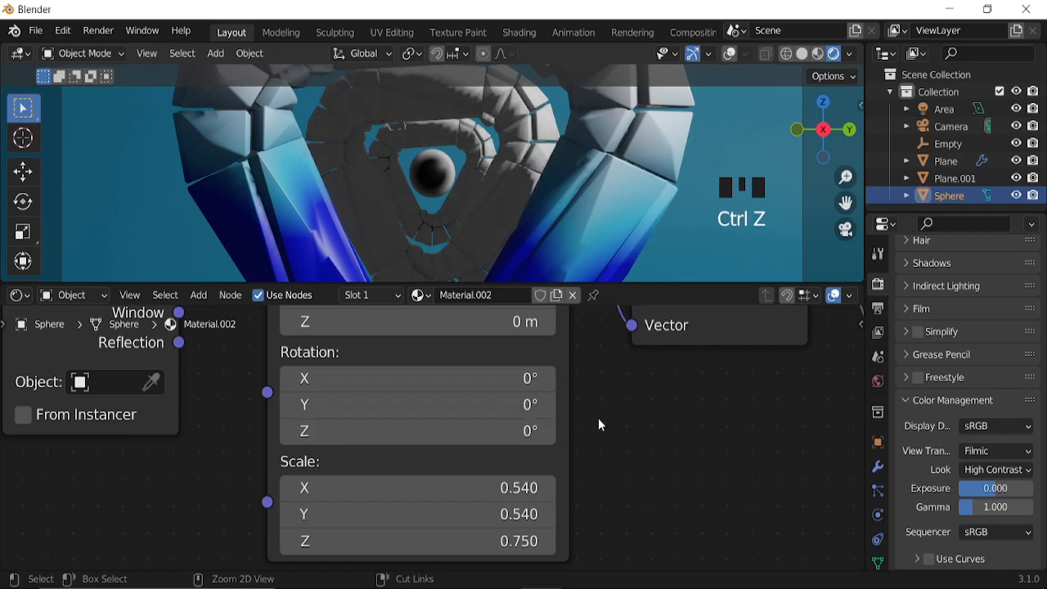
{"action": "scroll", "coordinate": [596, 423], "scroll_direction": "down", "scroll_amount": 1}
{"action": "middle_click_drag", "start_coordinate": [600, 475], "coordinate": [632, 413]}
{"action": "scroll", "coordinate": [589, 429], "scroll_direction": "up", "scroll_amount": 2}
{"action": "mouse_move", "coordinate": [535, 421]}
{"action": "left_mouse_down", "text": "shift"}
{"action": "mouse_move", "coordinate": [515, 420]}
{"action": "mouse_move", "coordinate": [527, 418]}
{"action": "left_mouse_up", "text": "shift"}
{"action": "scroll", "coordinate": [555, 460], "scroll_direction": "down", "scroll_amount": 1}
{"action": "scroll", "coordinate": [556, 459], "scroll_direction": "down", "scroll_amount": 2}
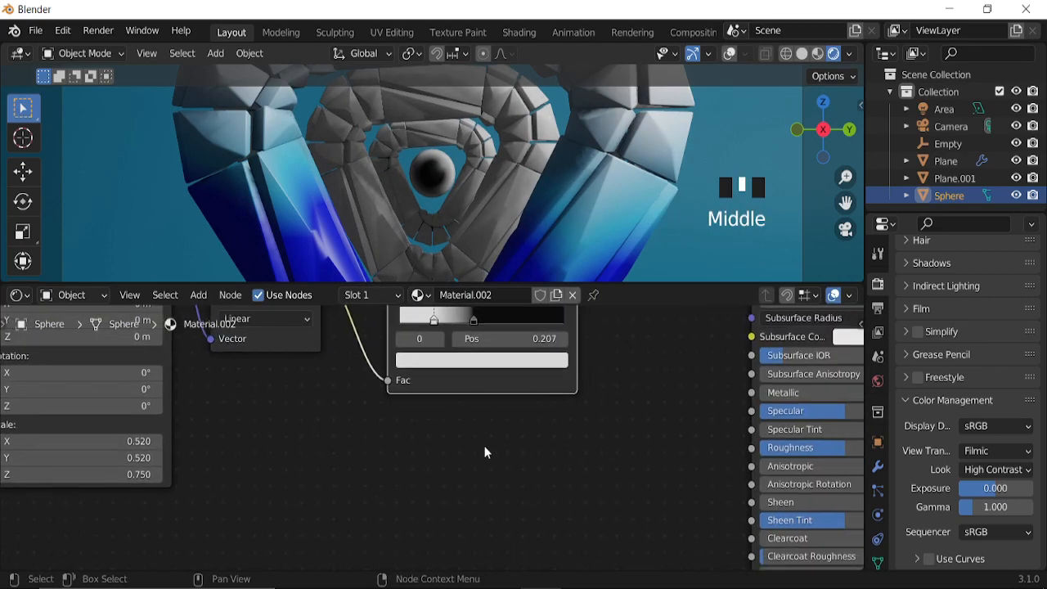
Set the Roughness of the sphere's Principled BSDF to 0
{"action": "middle_click_drag", "start_coordinate": [404, 450], "coordinate": [365, 366]}
{"action": "left_click_drag", "start_coordinate": [576, 414], "coordinate": [554, 419]}
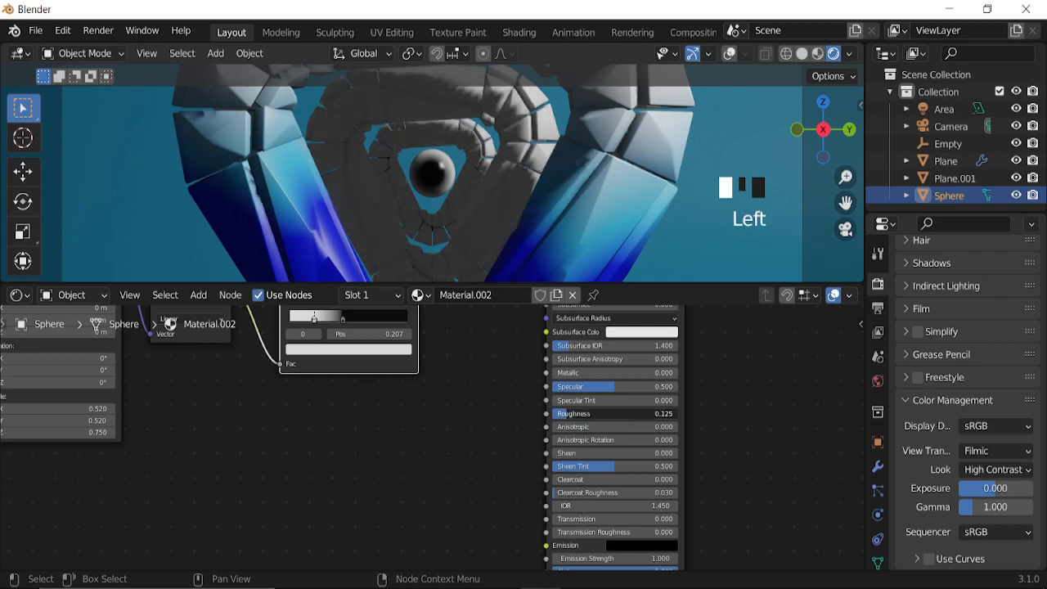
{"action": "scroll", "coordinate": [400, 164], "scroll_direction": "down", "scroll_amount": 6}
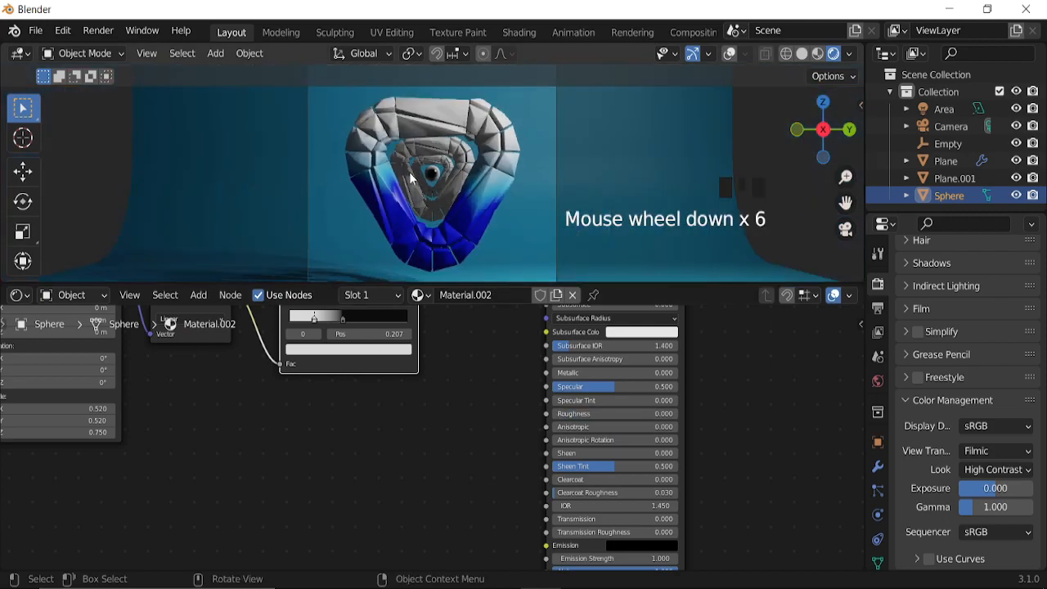
Select the tubes and set the Y Rotation of their material's Mapping node to 206° to turn the gradient around
{"action": "left_click", "coordinate": [482, 205]}
{"action": "middle_click_drag", "start_coordinate": [317, 397], "coordinate": [614, 390]}
{"action": "scroll", "coordinate": [514, 425], "scroll_direction": "up", "scroll_amount": 2}
{"action": "middle_click_drag", "start_coordinate": [511, 436], "coordinate": [537, 484]}
{"action": "left_click_drag", "start_coordinate": [433, 421], "coordinate": [584, 421]}
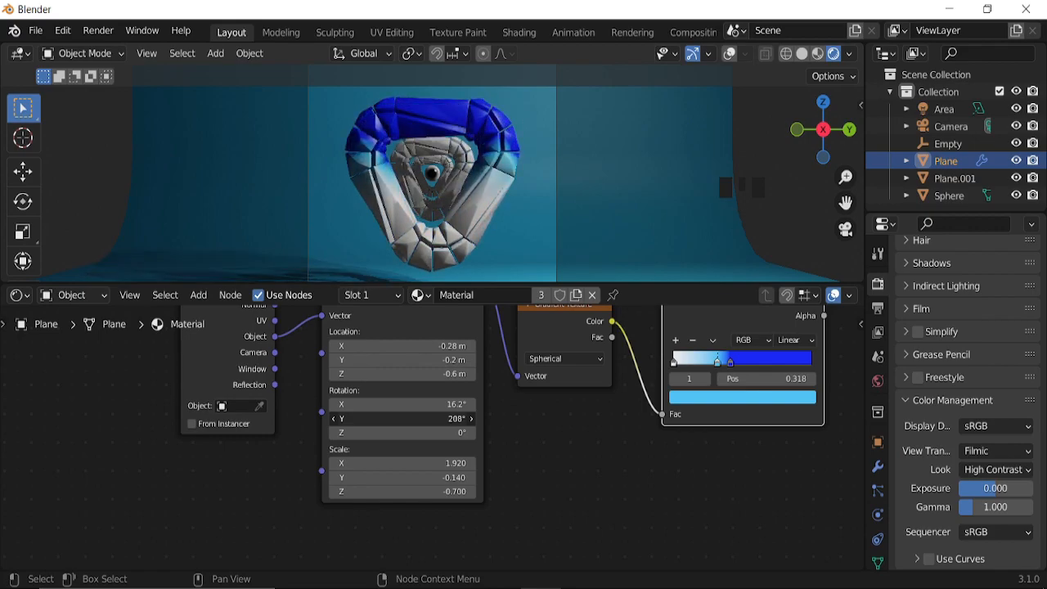
{"action": "left_click_drag", "start_coordinate": [401, 418], "coordinate": [412, 419]}
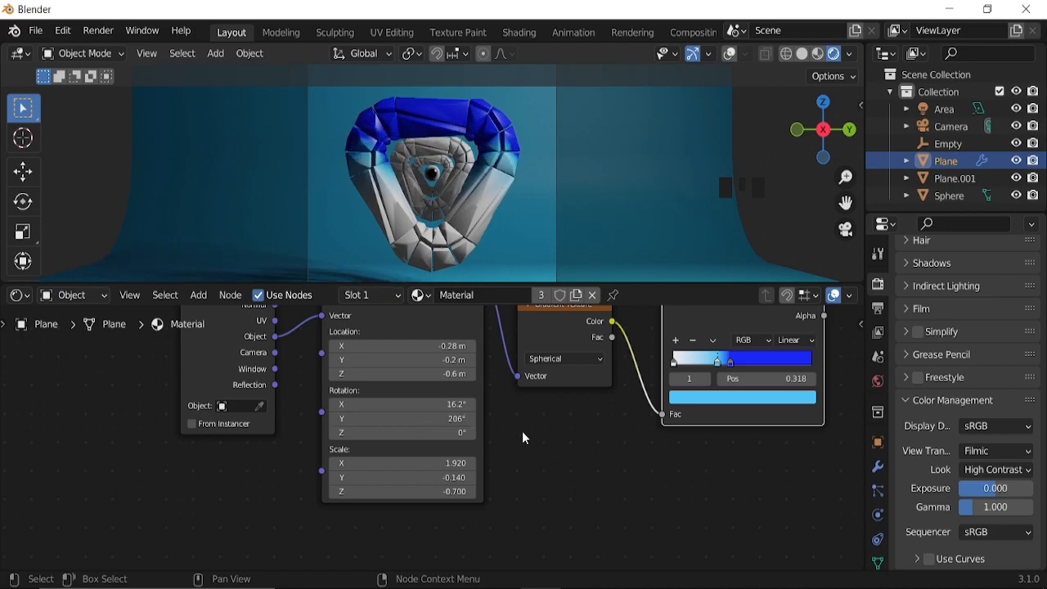
Try a slight Z Rotation on the tubes' Mapping node and reset it to 0°
{"action": "scroll", "coordinate": [523, 438], "scroll_direction": "up", "scroll_amount": 4}
{"action": "key", "text": "shift"}
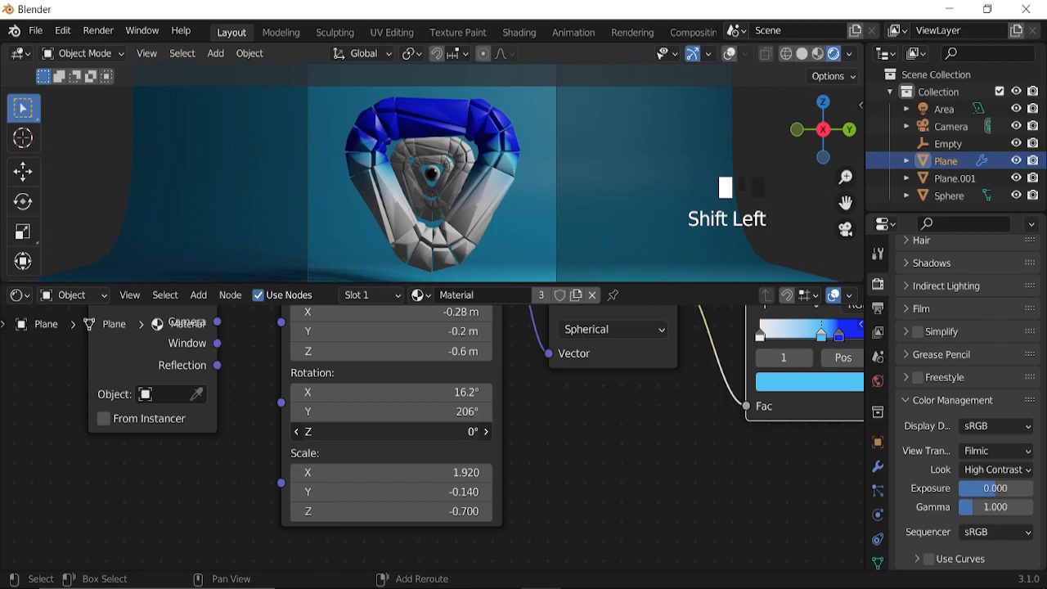
{"action": "left_click_drag", "start_coordinate": [472, 431], "coordinate": [478, 430], "text": "shift"}
{"action": "left_click", "coordinate": [472, 431]}
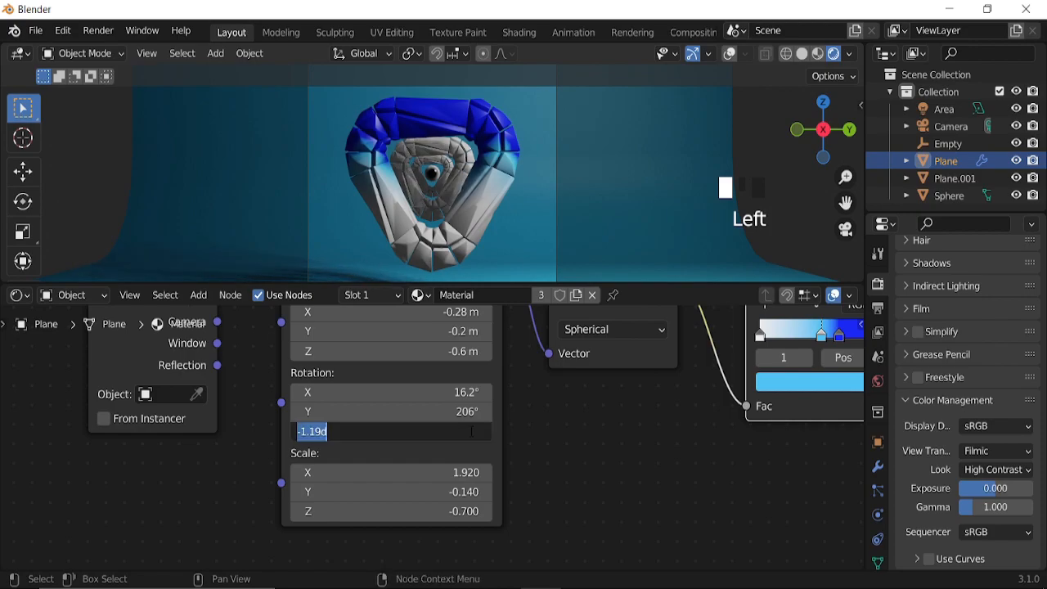
{"action": "type", "text": "0"}
{"action": "key", "text": "Return"}
Fine-tune the X and Z Location of the tubes' Mapping node to shift the white-to-blue gradient
{"action": "middle_click_drag", "start_coordinate": [436, 328], "coordinate": [457, 402]}
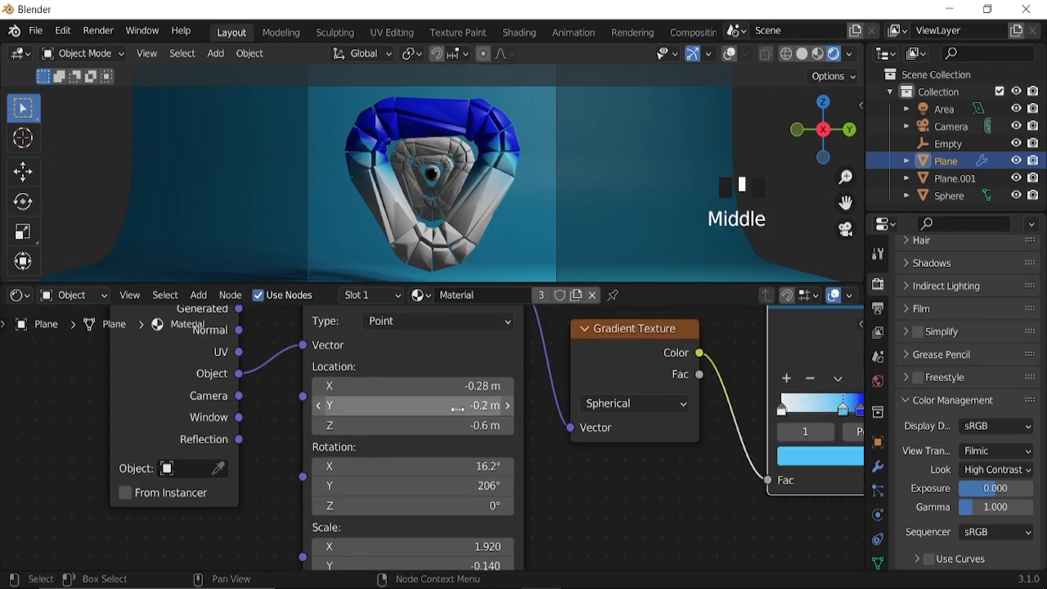
{"action": "key", "text": "shift"}
{"action": "mouse_move", "coordinate": [413, 425]}
{"action": "left_mouse_down", "text": "shift"}
{"action": "mouse_move", "coordinate": [425, 425]}
{"action": "mouse_move", "coordinate": [411, 425]}
{"action": "left_mouse_up", "text": "shift"}
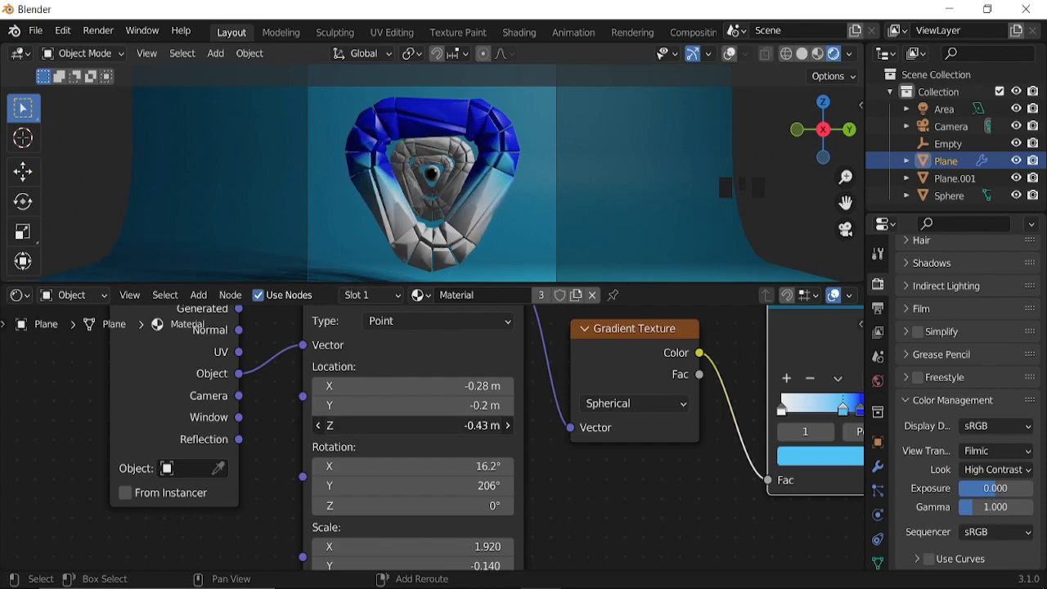
{"action": "left_click_drag", "start_coordinate": [411, 385], "coordinate": [421, 385], "text": "shift"}
{"action": "left_click_drag", "start_coordinate": [412, 426], "coordinate": [507, 431], "text": "shift"}
{"action": "middle_click_drag", "start_coordinate": [540, 458], "coordinate": [543, 436]}
{"action": "scroll", "coordinate": [546, 428], "scroll_direction": "up", "scroll_amount": 4}
Shift the Empty's X Location to -0.225 m and briefly play the animation to check the tubes' spacing
{"action": "left_click", "coordinate": [948, 143]}
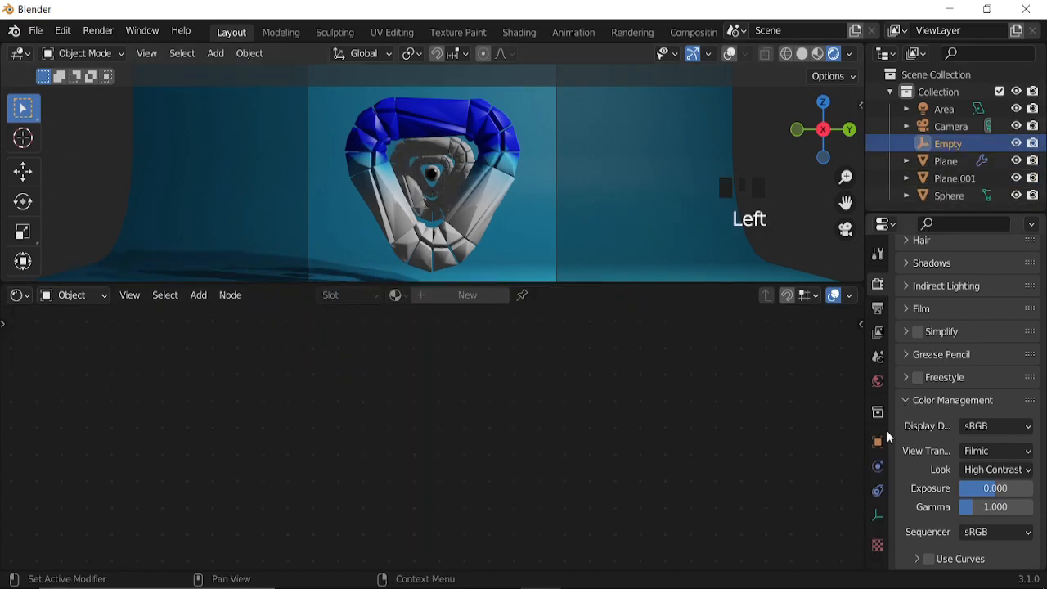
{"action": "left_click", "coordinate": [878, 441]}
{"action": "scroll", "coordinate": [958, 373], "scroll_direction": "up", "scroll_amount": 5}
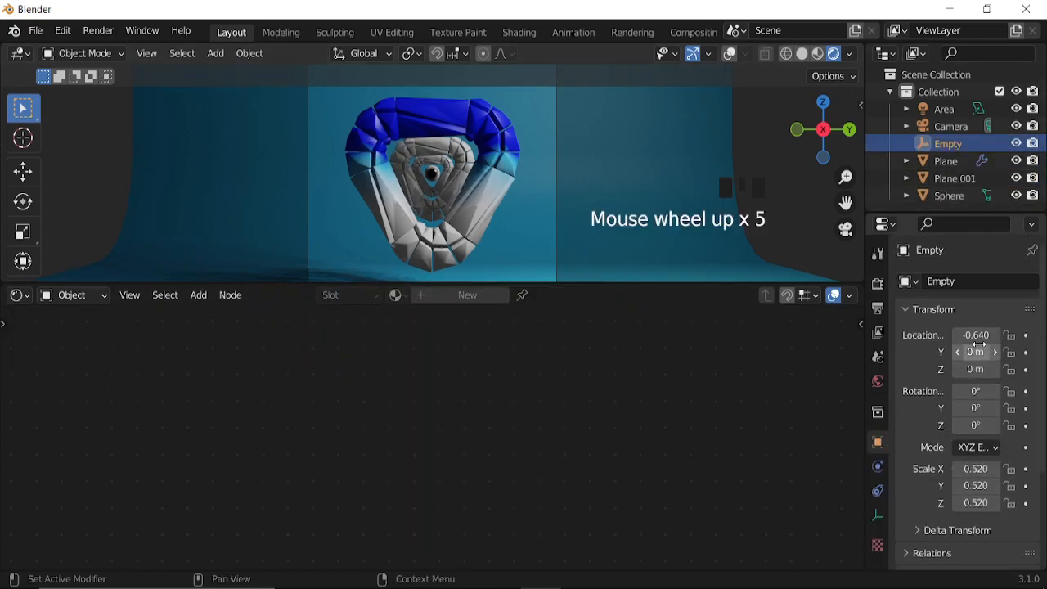
{"action": "left_click", "coordinate": [981, 335], "text": "shift"}
{"action": "left_click_drag", "start_coordinate": [975, 336], "coordinate": [1025, 335], "text": "shift"}
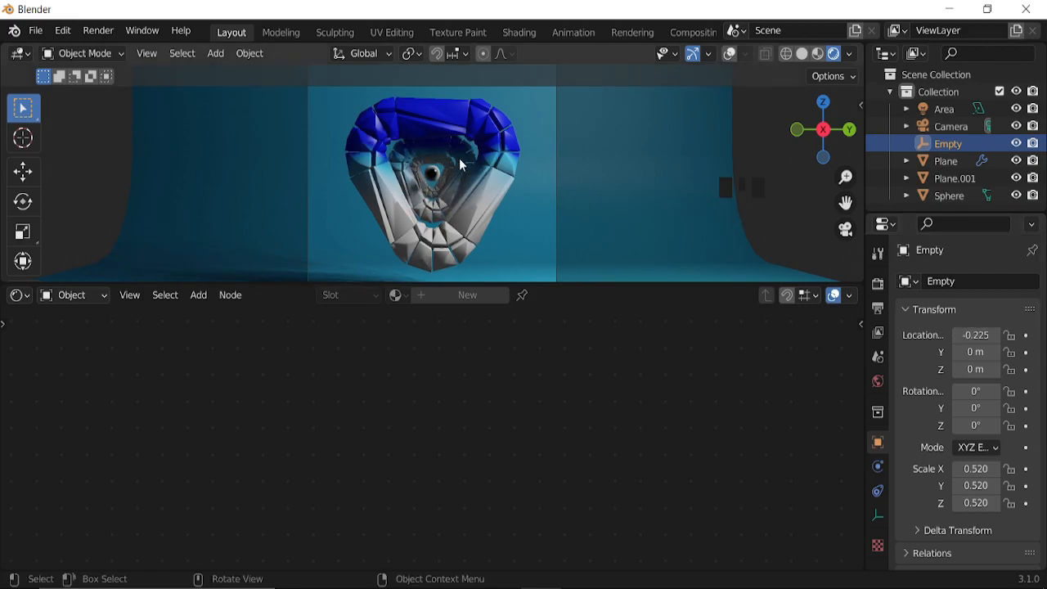
{"action": "scroll", "coordinate": [452, 221], "scroll_direction": "up", "scroll_amount": 2}
{"action": "key", "text": "space"}
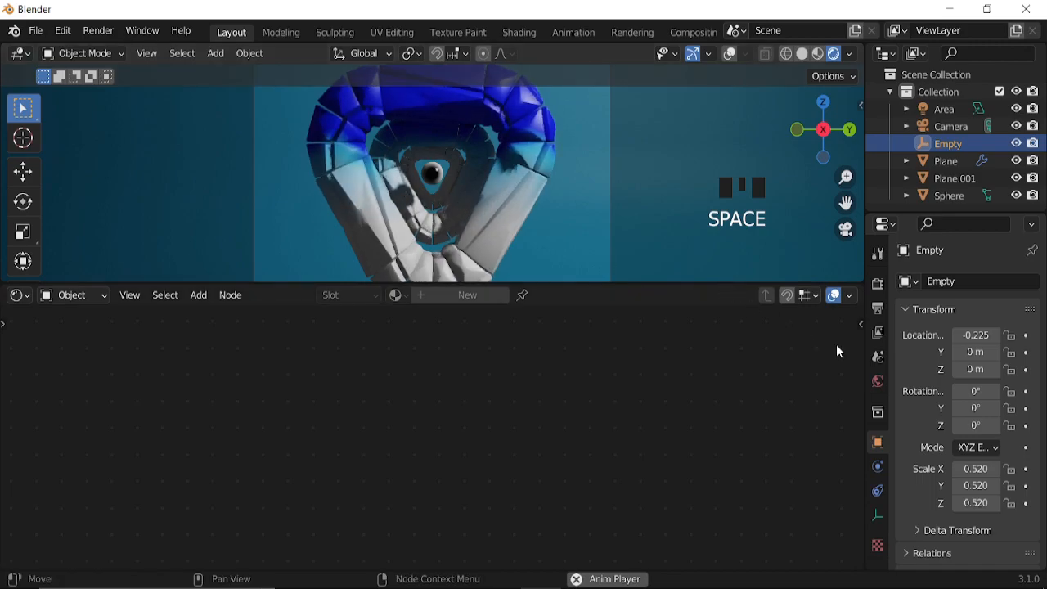
{"action": "key", "text": "space"}
Set the render output file format to FFmpeg Video
{"action": "left_click", "coordinate": [878, 308]}
{"action": "left_click", "coordinate": [1010, 438]}
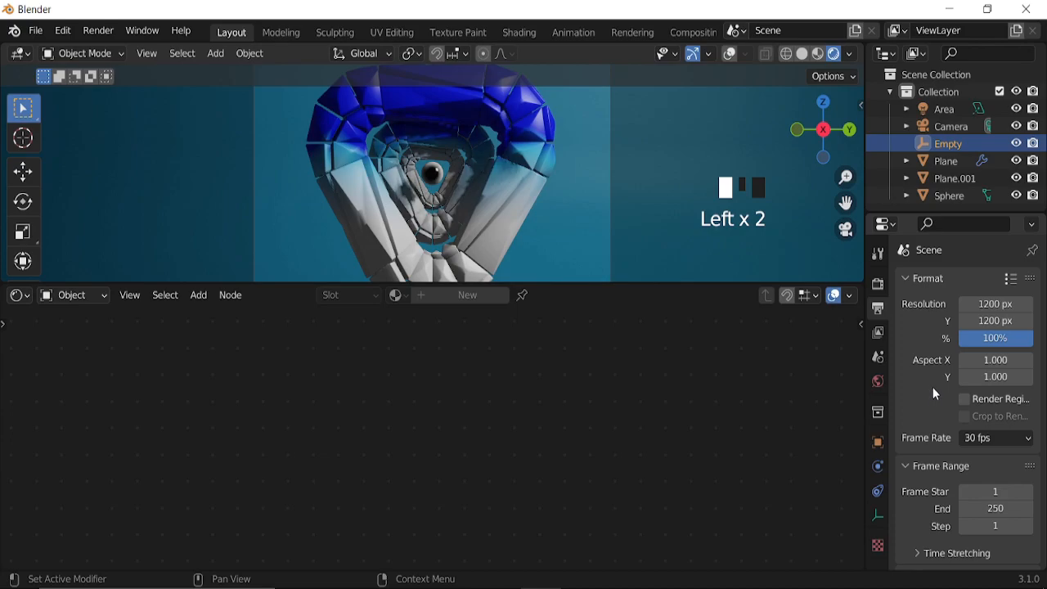
{"action": "scroll", "coordinate": [930, 406], "scroll_direction": "down", "scroll_amount": 8}
{"action": "left_click", "coordinate": [1006, 466]}
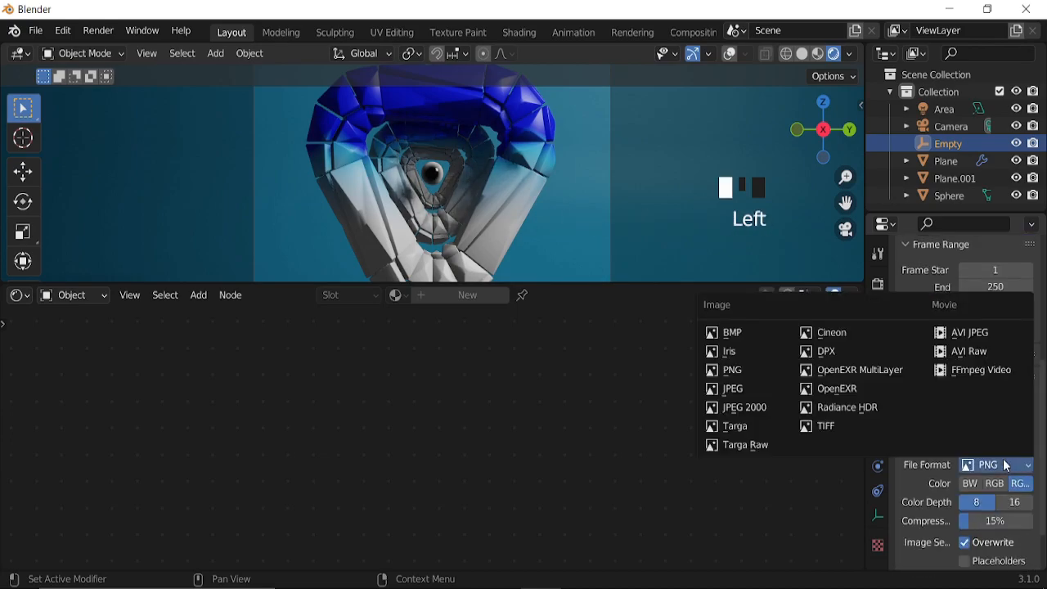
{"action": "left_click", "coordinate": [970, 369]}
{"action": "scroll", "coordinate": [941, 450], "scroll_direction": "down", "scroll_amount": 9}
Set the video encoding container to MPEG-4 and the output quality to Perceptually Lossless
{"action": "left_click", "coordinate": [920, 512]}
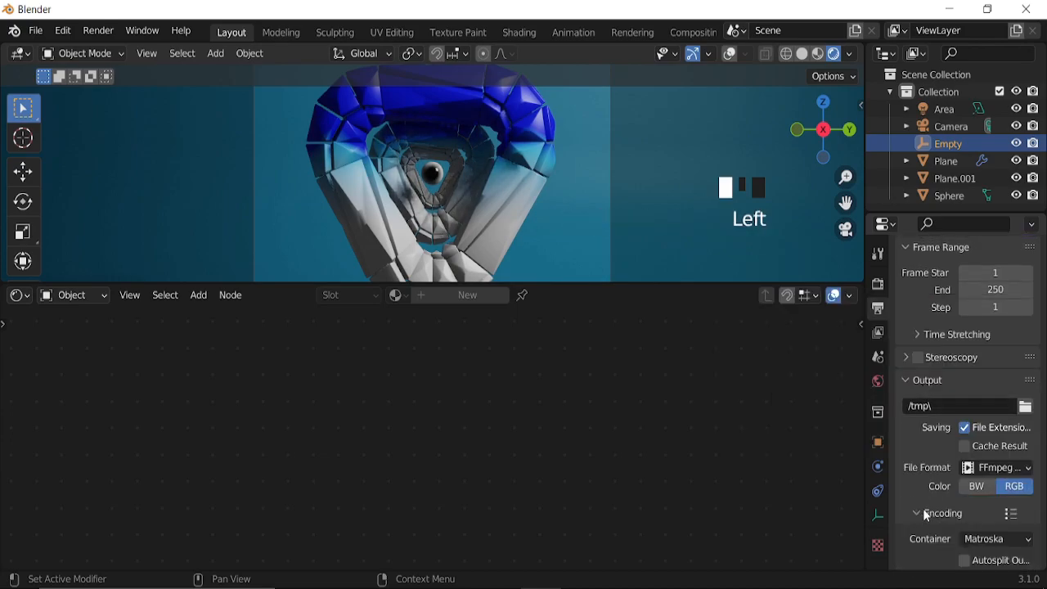
{"action": "scroll", "coordinate": [919, 512], "scroll_direction": "down", "scroll_amount": 6}
{"action": "left_click", "coordinate": [971, 373]}
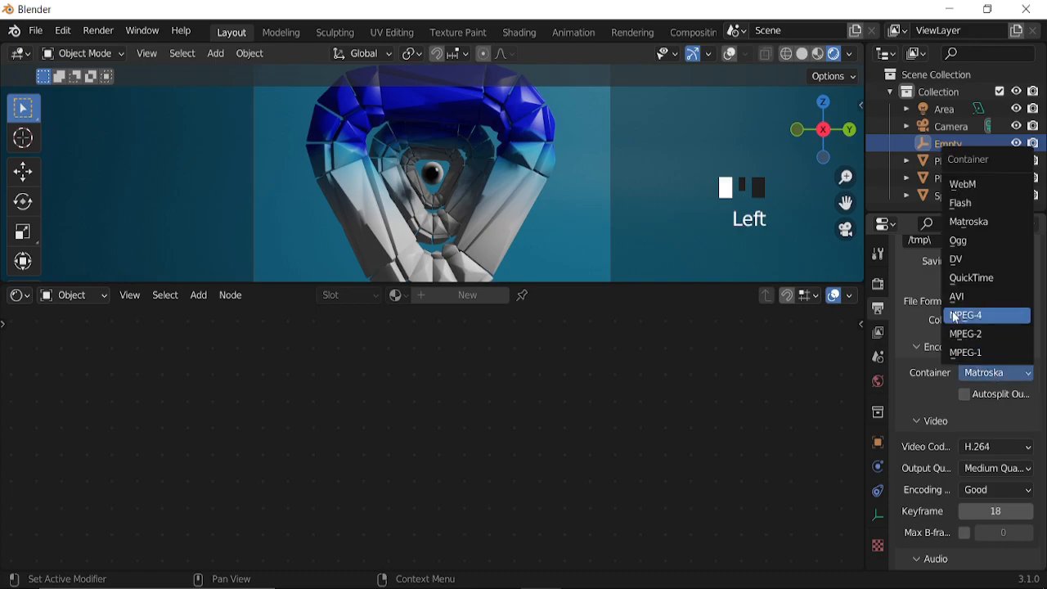
{"action": "left_click", "coordinate": [961, 316]}
{"action": "scroll", "coordinate": [985, 434], "scroll_direction": "down", "scroll_amount": 3}
{"action": "left_click", "coordinate": [986, 390]}
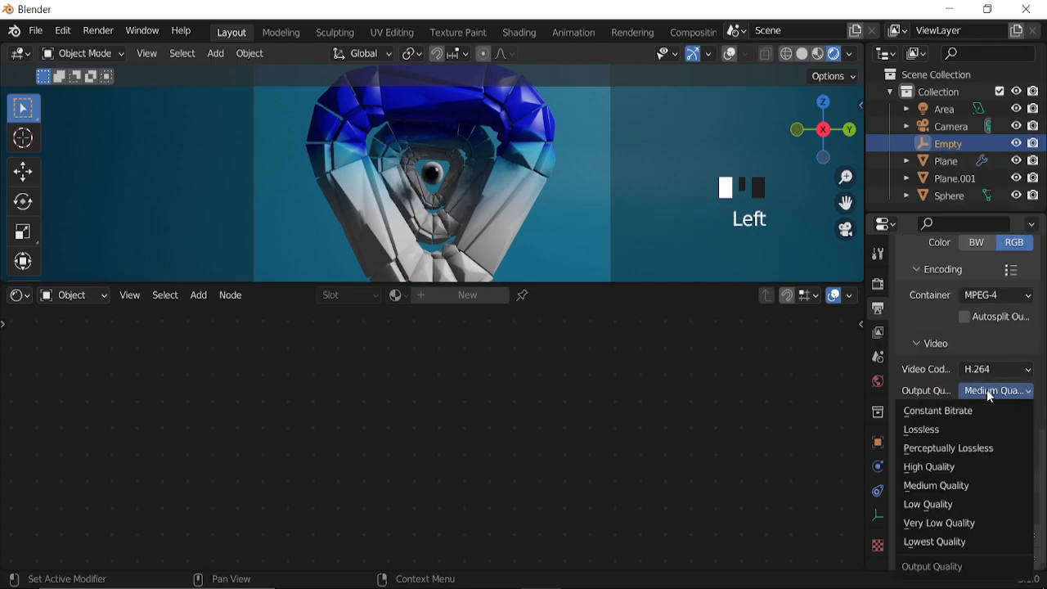
{"action": "left_click", "coordinate": [946, 448]}
Switch the render engine to Cycles and enable viewport denoising
{"action": "scroll", "coordinate": [930, 438], "scroll_direction": "up", "scroll_amount": 5}
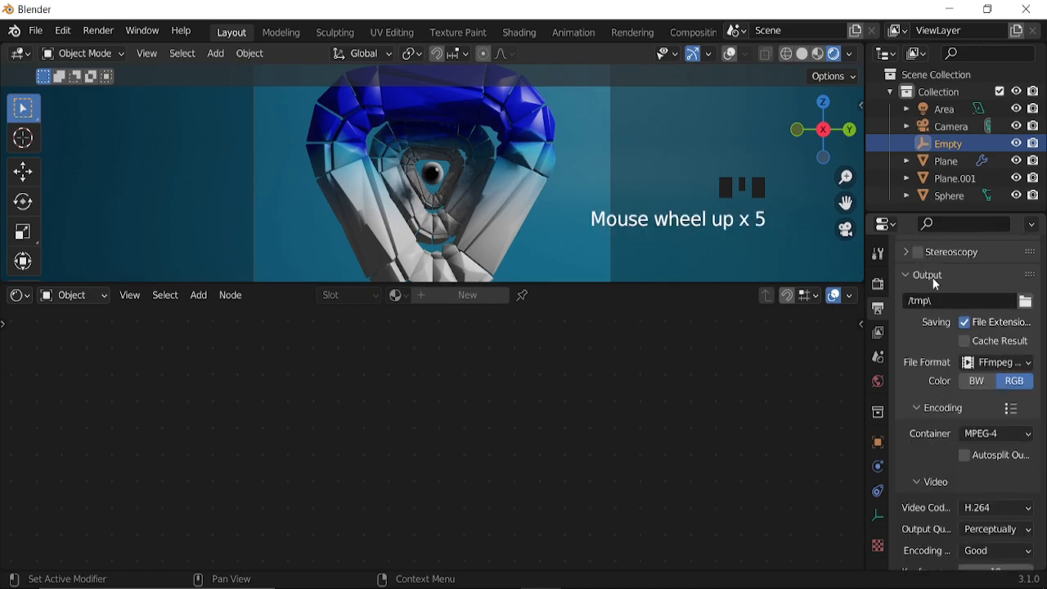
{"action": "scroll", "coordinate": [973, 336], "scroll_direction": "up", "scroll_amount": 2}
{"action": "scroll", "coordinate": [973, 336], "scroll_direction": "up", "scroll_amount": 6}
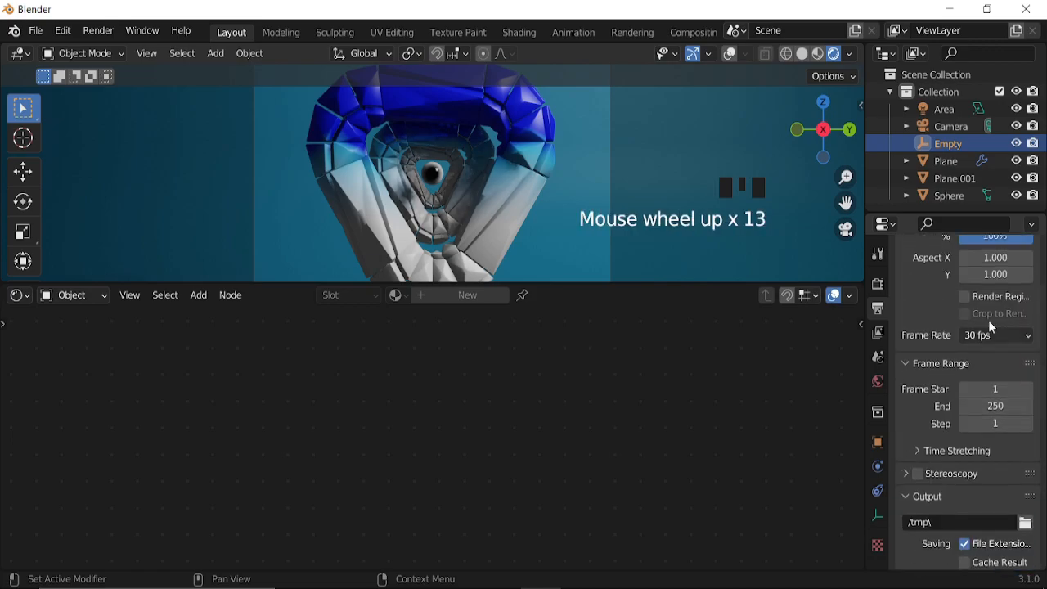
{"action": "scroll", "coordinate": [973, 327], "scroll_direction": "up", "scroll_amount": 3}
{"action": "left_click", "coordinate": [878, 287]}
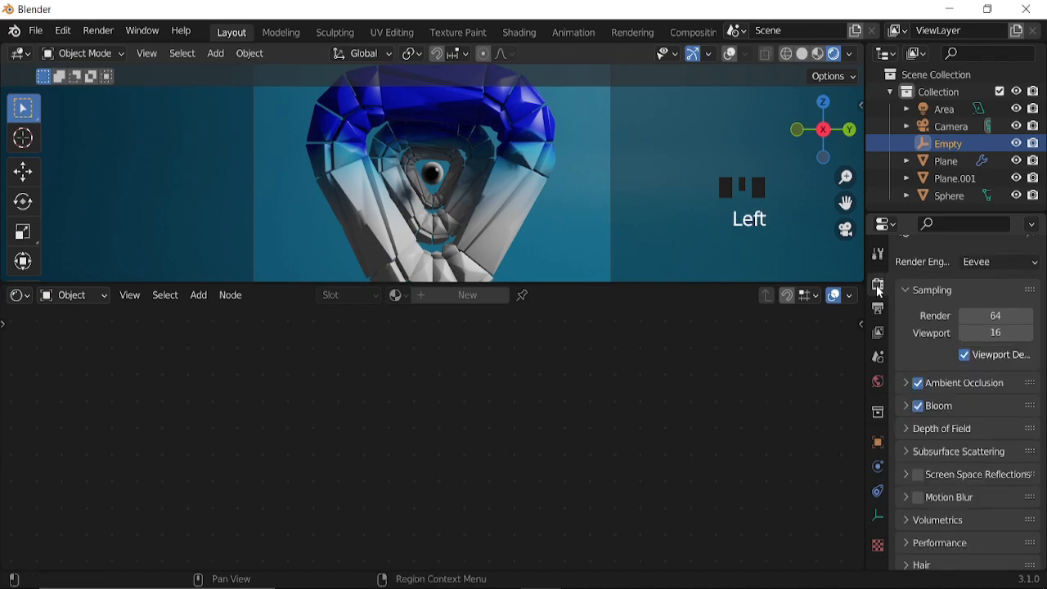
{"action": "scroll", "coordinate": [495, 174], "scroll_direction": "down", "scroll_amount": 3}
{"action": "left_click", "coordinate": [978, 264]}
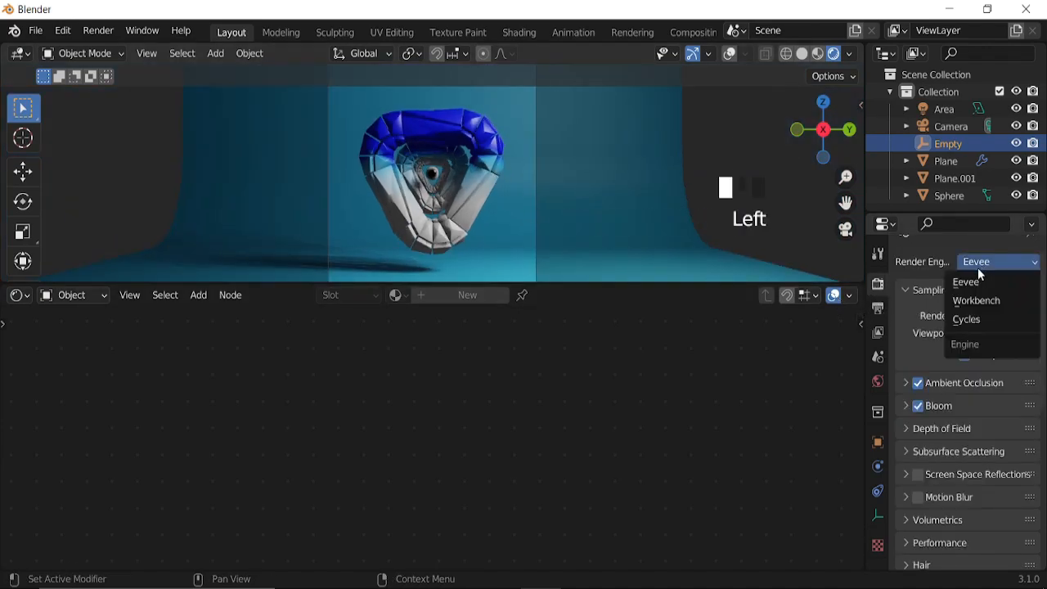
{"action": "left_click", "coordinate": [965, 319]}
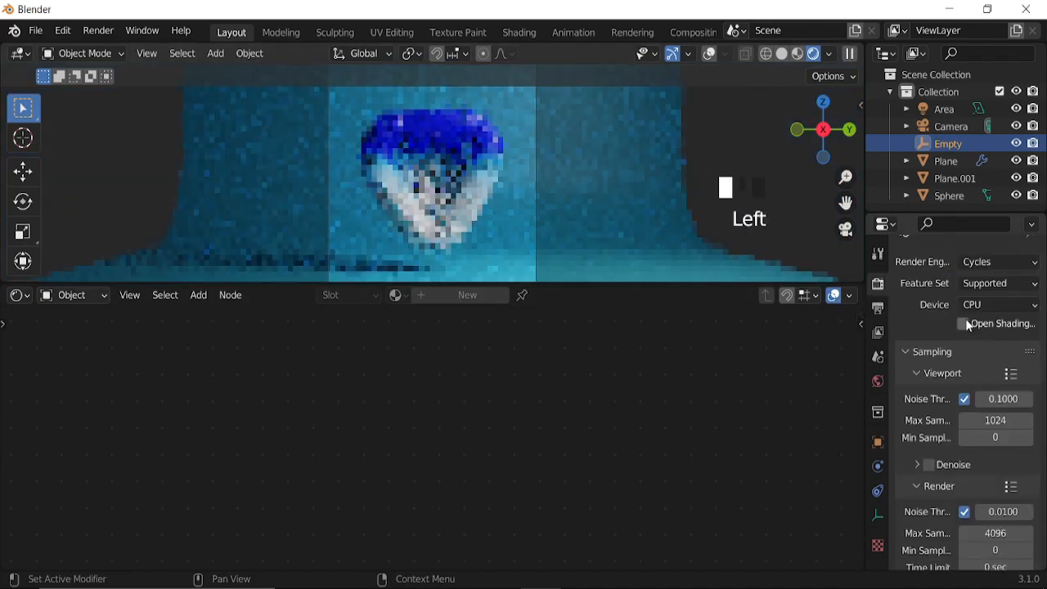
{"action": "left_click", "coordinate": [929, 465]}
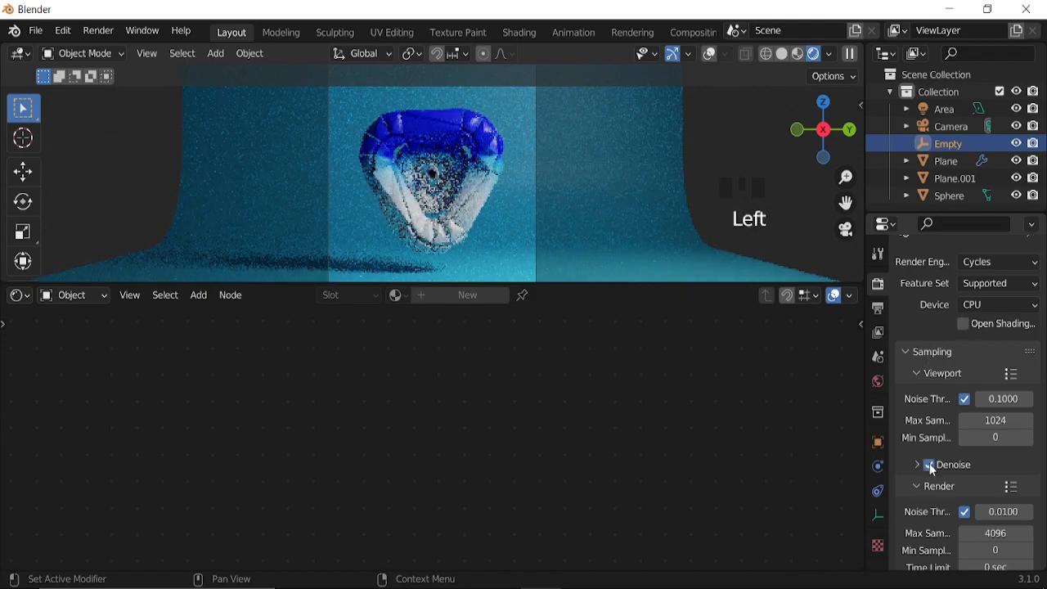
Set the Light Paths max bounces to 10 for Glossy and 15 for Total
{"action": "scroll", "coordinate": [960, 425], "scroll_direction": "down", "scroll_amount": 20}
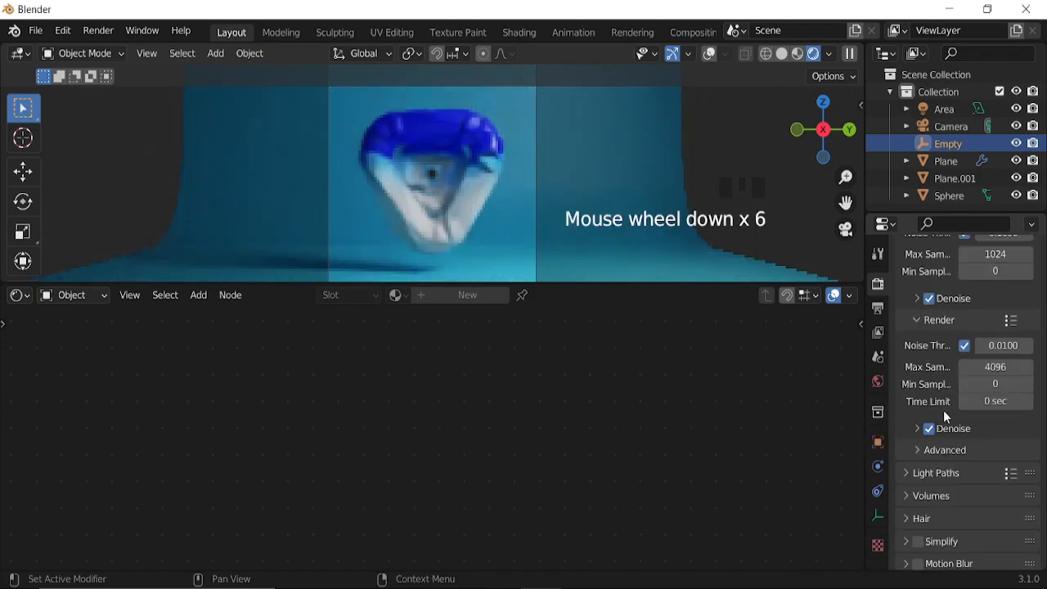
{"action": "scroll", "coordinate": [941, 439], "scroll_direction": "up", "scroll_amount": 2}
{"action": "scroll", "coordinate": [943, 439], "scroll_direction": "up", "scroll_amount": 4}
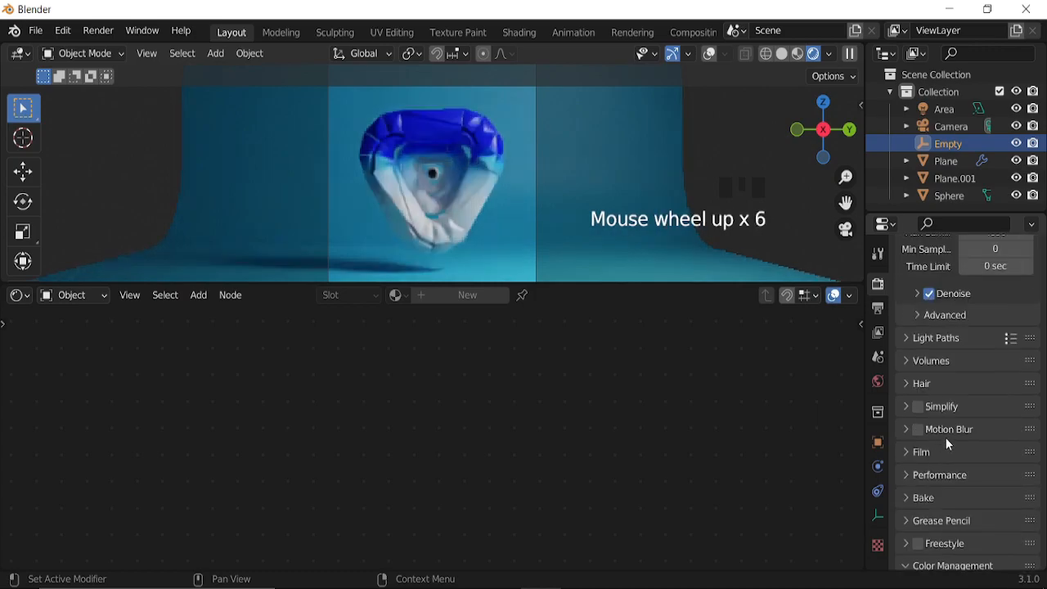
{"action": "left_click", "coordinate": [907, 337]}
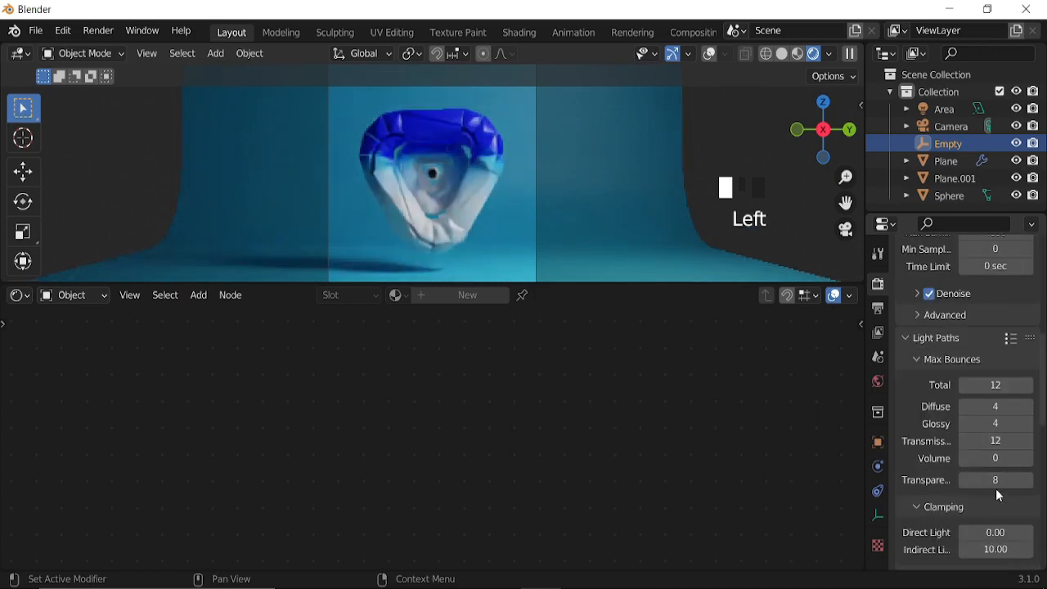
{"action": "scroll", "coordinate": [995, 489], "scroll_direction": "up", "scroll_amount": 1}
{"action": "left_click", "coordinate": [993, 451]}
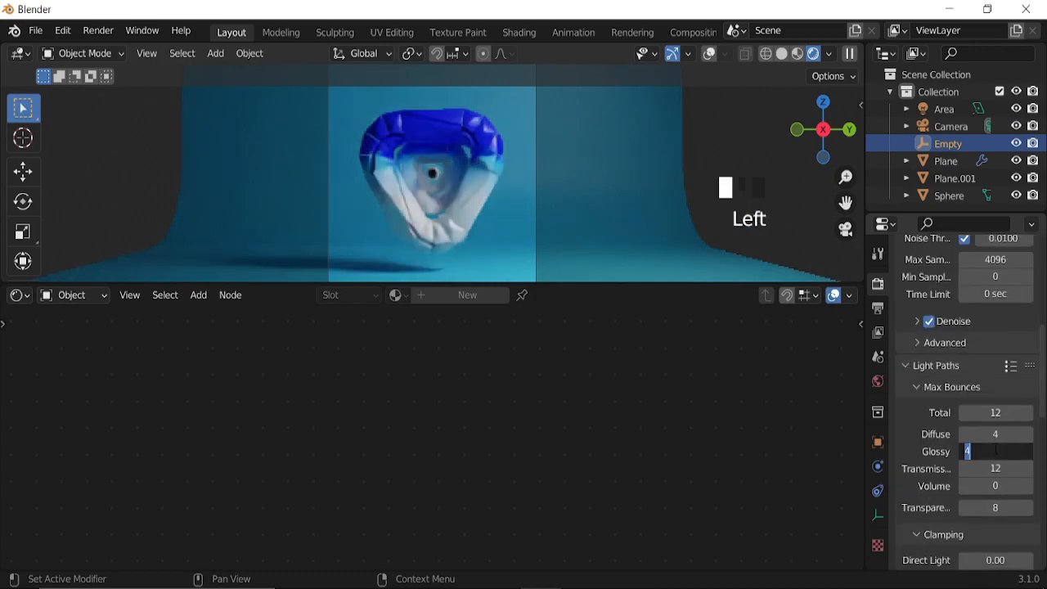
{"action": "key", "text": "Return"}
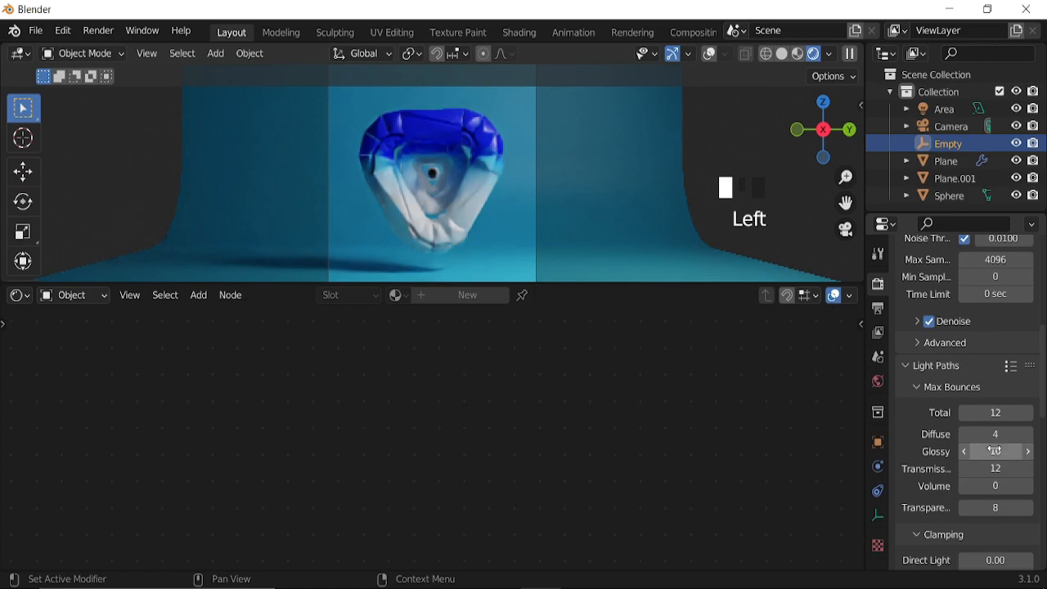
{"action": "left_click", "coordinate": [992, 413]}
{"action": "type", "text": "16"}
{"action": "key", "text": "Return"}
{"action": "left_click", "coordinate": [963, 413]}
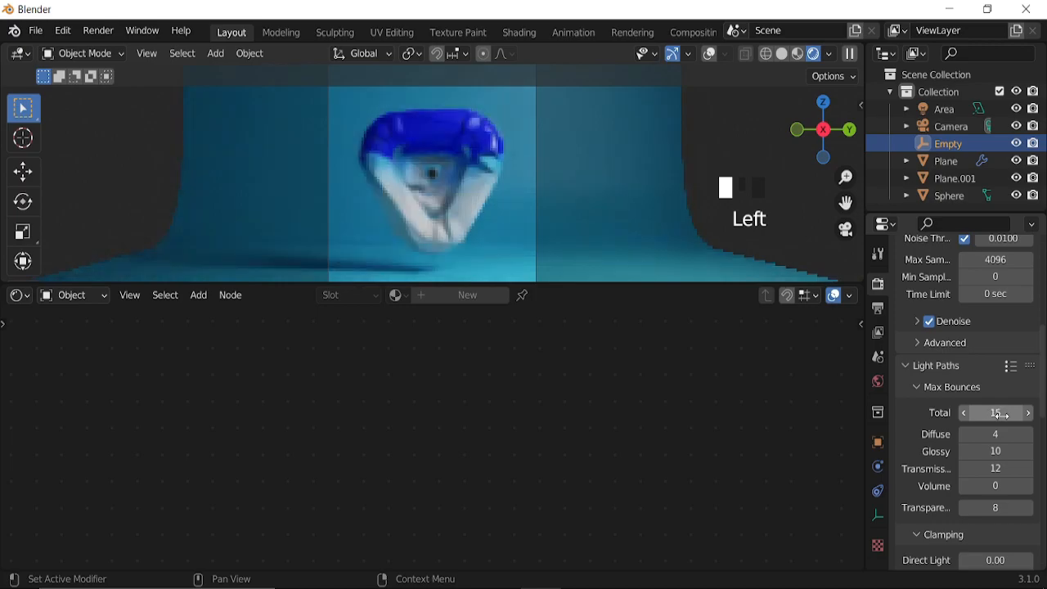
Limit the final render's Max Samples to 200
{"action": "scroll", "coordinate": [928, 404], "scroll_direction": "up", "scroll_amount": 1}
{"action": "scroll", "coordinate": [929, 409], "scroll_direction": "up", "scroll_amount": 5}
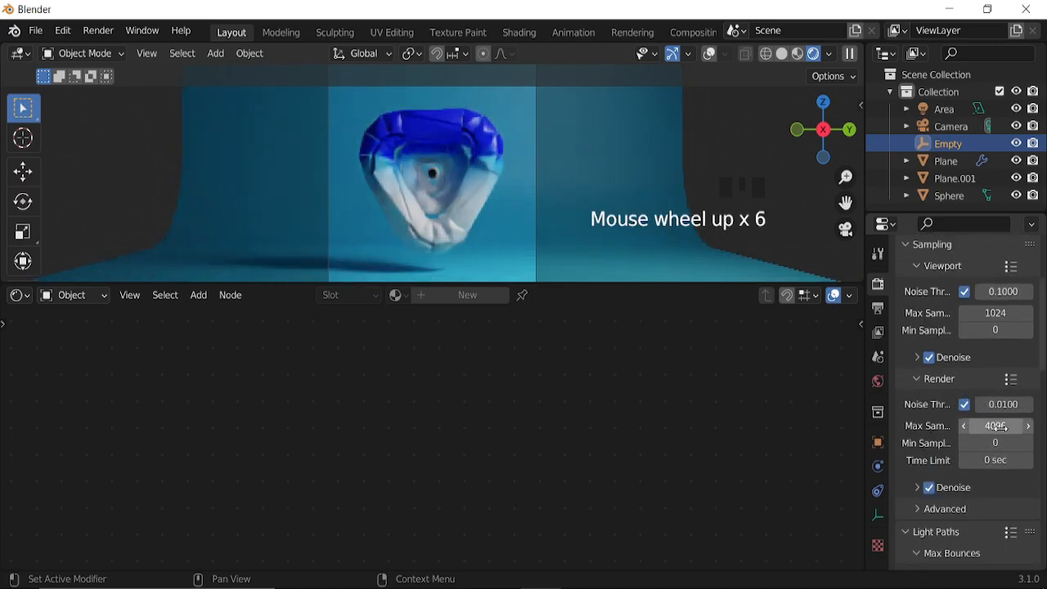
{"action": "left_click", "coordinate": [1002, 426]}
{"action": "type", "text": "2"}
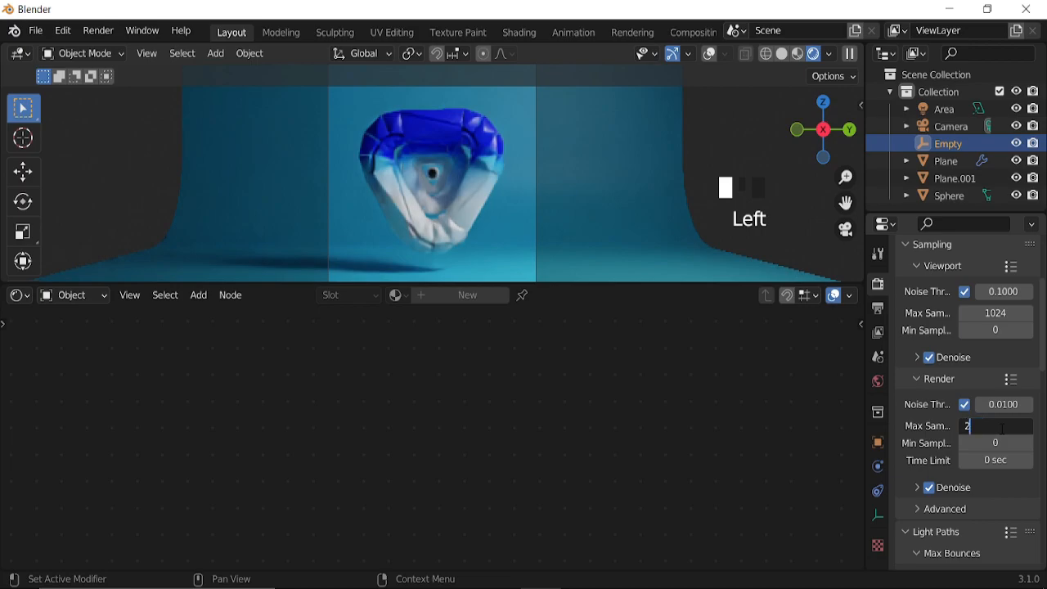
{"action": "type", "text": "00"}
{"action": "key", "text": "Return"}
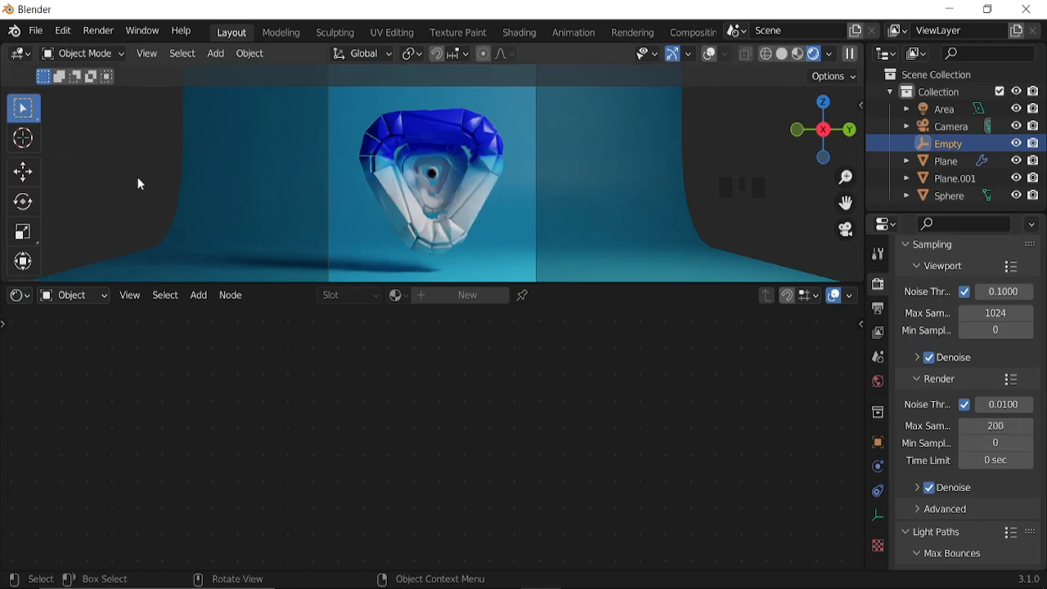
Turn on Lock Interface for rendering
{"action": "left_click", "coordinate": [93, 30]}
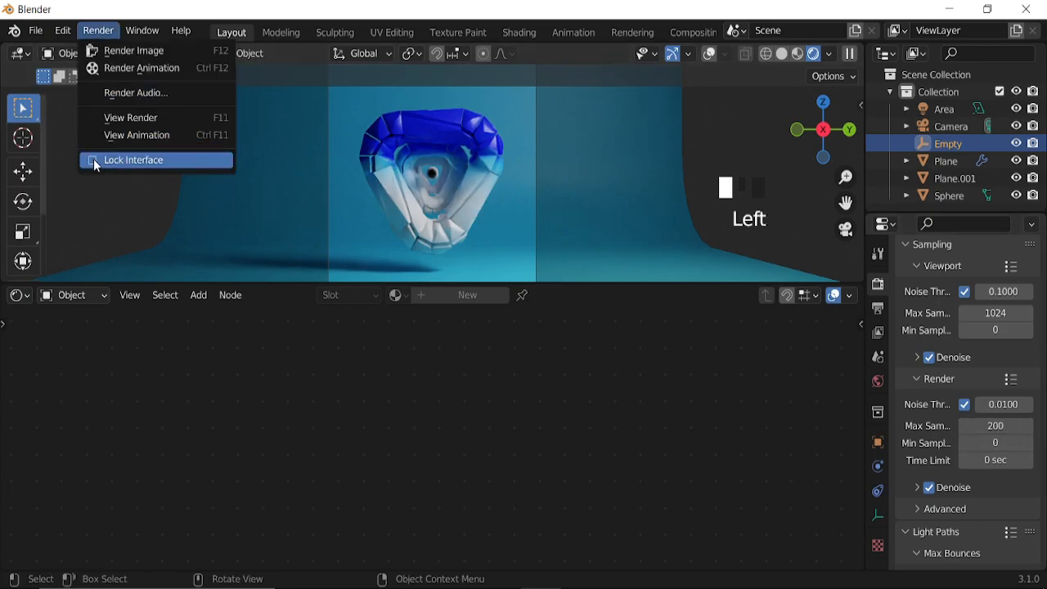
{"action": "left_click", "coordinate": [96, 163]}
{"action": "left_click", "coordinate": [100, 30]}
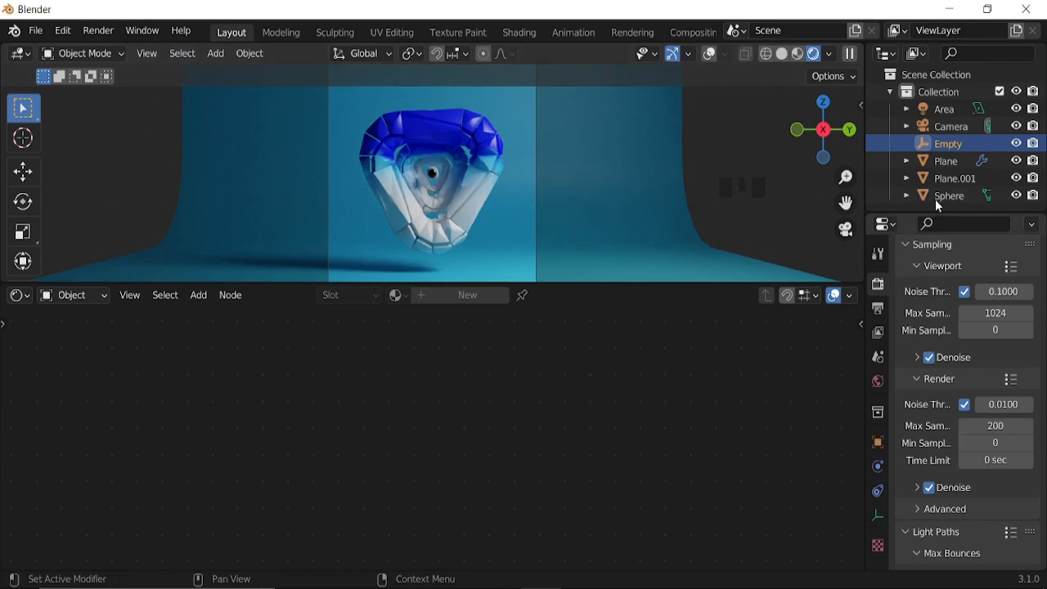
Select the camera and raise its viewport Passepartout to full opacity so everything outside the frame is blacked out
{"action": "left_click", "coordinate": [943, 127]}
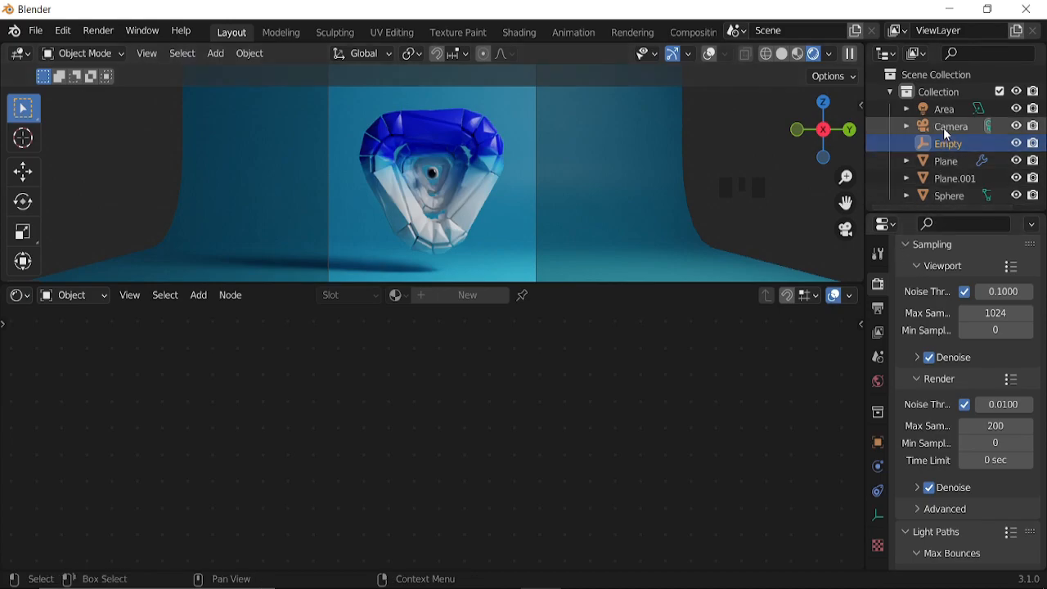
{"action": "left_click", "coordinate": [878, 515]}
{"action": "left_click", "coordinate": [913, 442]}
{"action": "scroll", "coordinate": [948, 458], "scroll_direction": "down", "scroll_amount": 5}
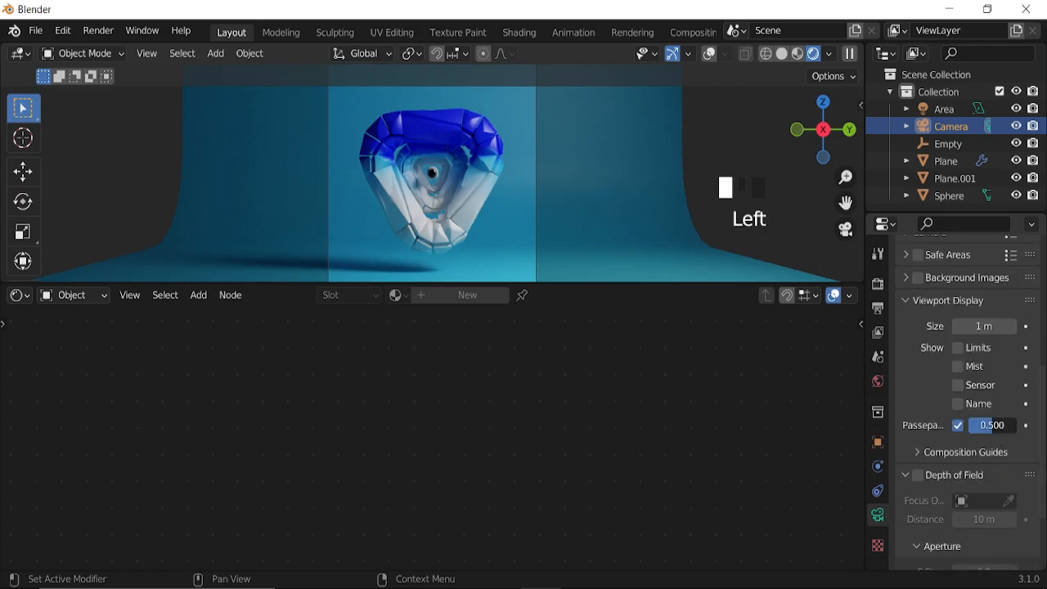
{"action": "left_click_drag", "start_coordinate": [985, 426], "coordinate": [1035, 426]}
Enable the Transparent film option in the render settings
{"action": "left_click", "coordinate": [877, 284]}
{"action": "scroll", "coordinate": [931, 409], "scroll_direction": "down", "scroll_amount": 14}
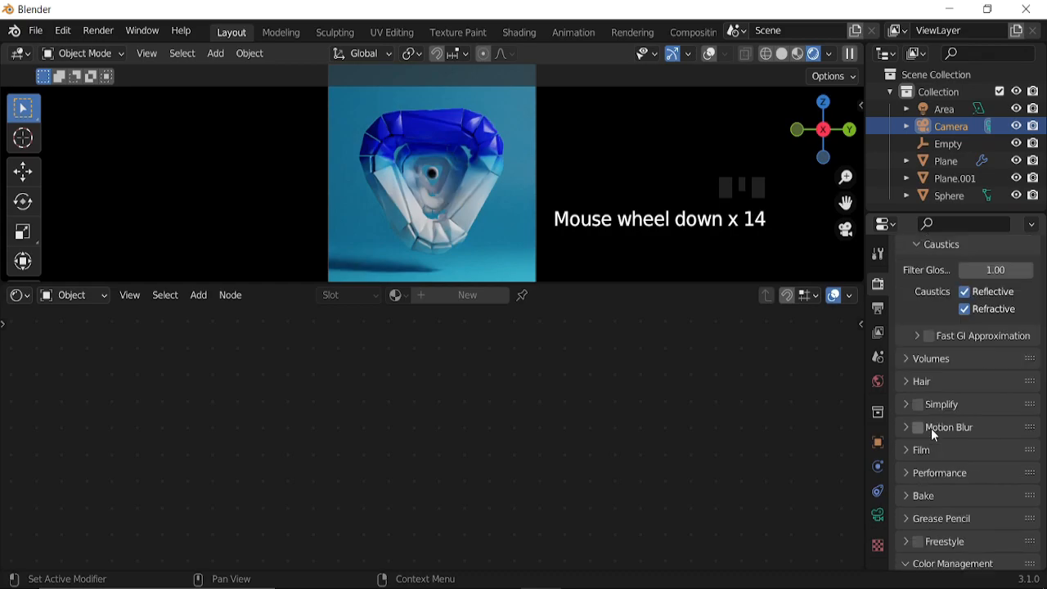
{"action": "scroll", "coordinate": [926, 472], "scroll_direction": "down", "scroll_amount": 3}
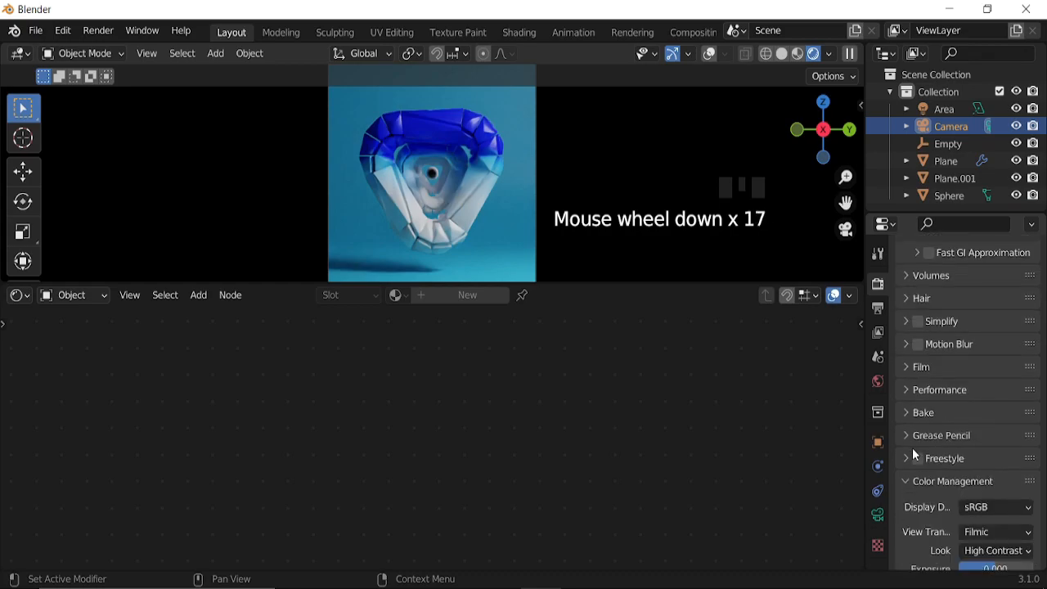
{"action": "left_click", "coordinate": [904, 366]}
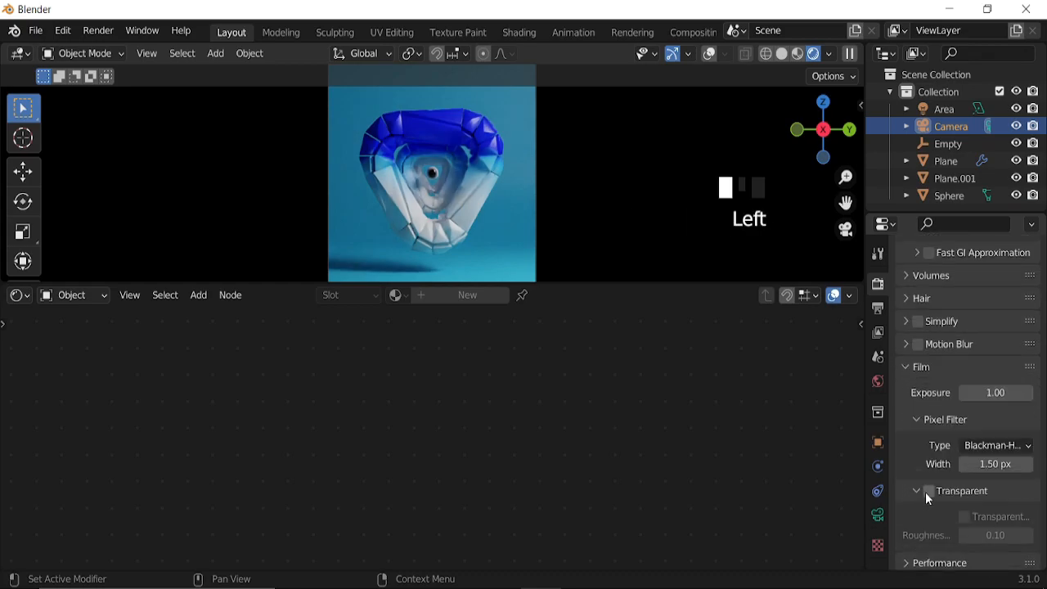
{"action": "left_click", "coordinate": [928, 491]}
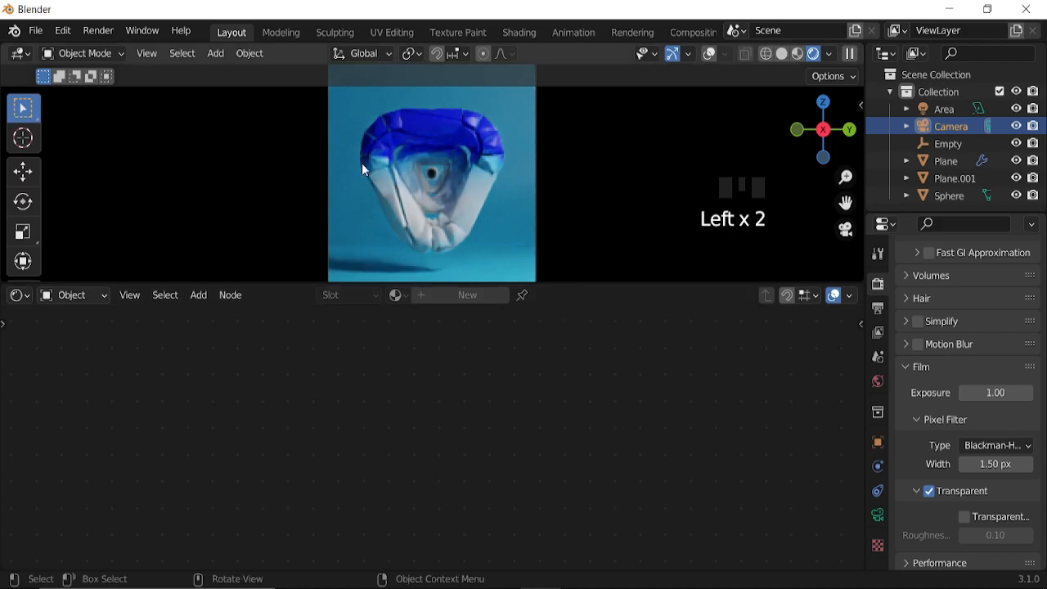